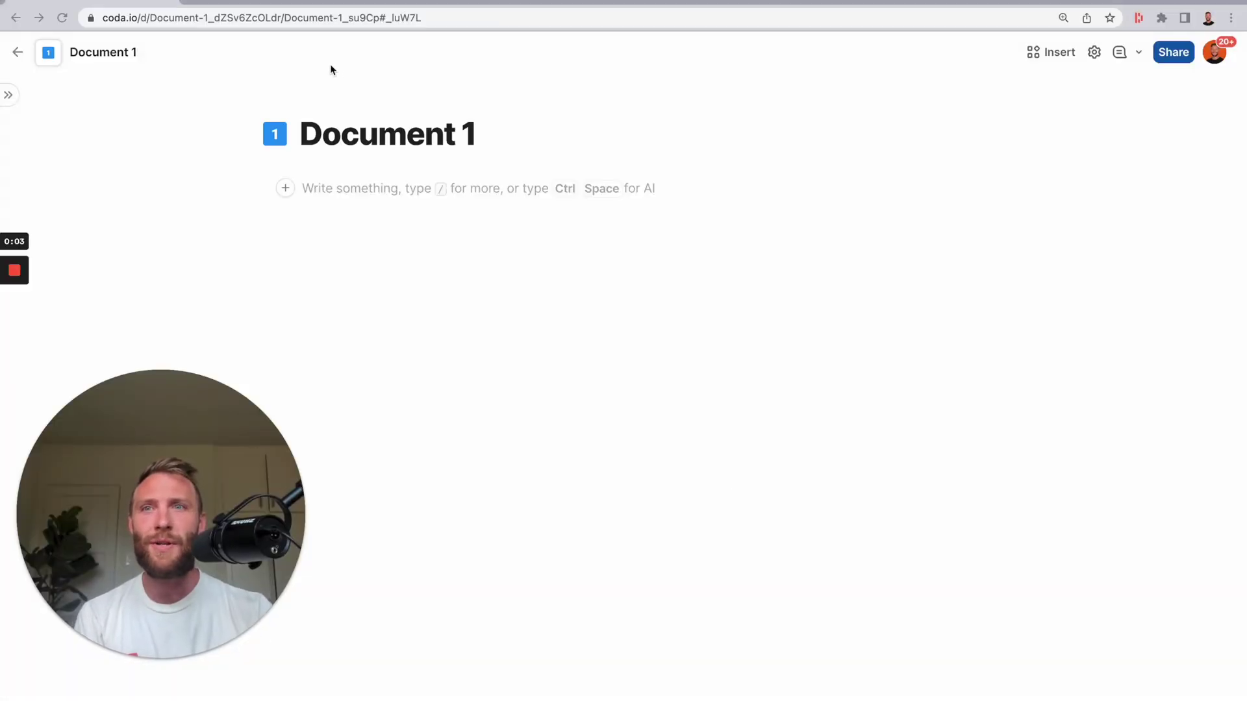
# - Use the / Help me write assistant with a pasted prompt to generate Table 1 of ten people
pyautogui.click(237, 4)
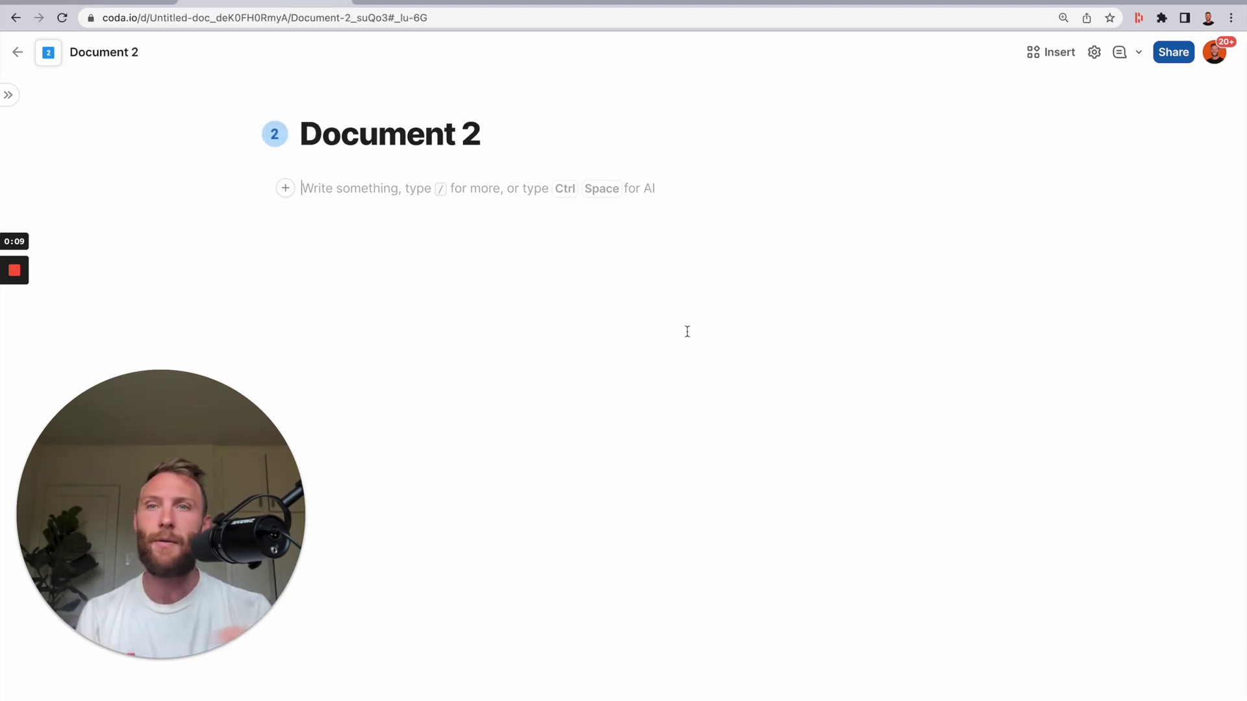
pyautogui.click(91, 3)
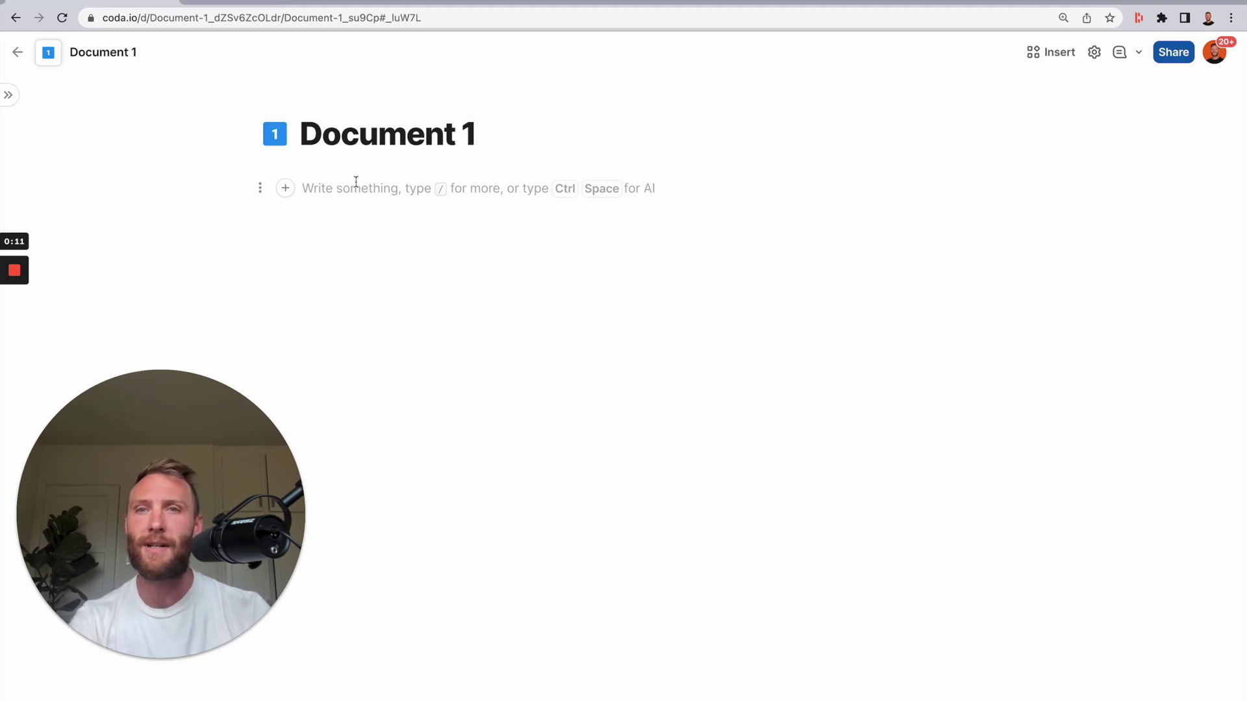
pyautogui.write('/')
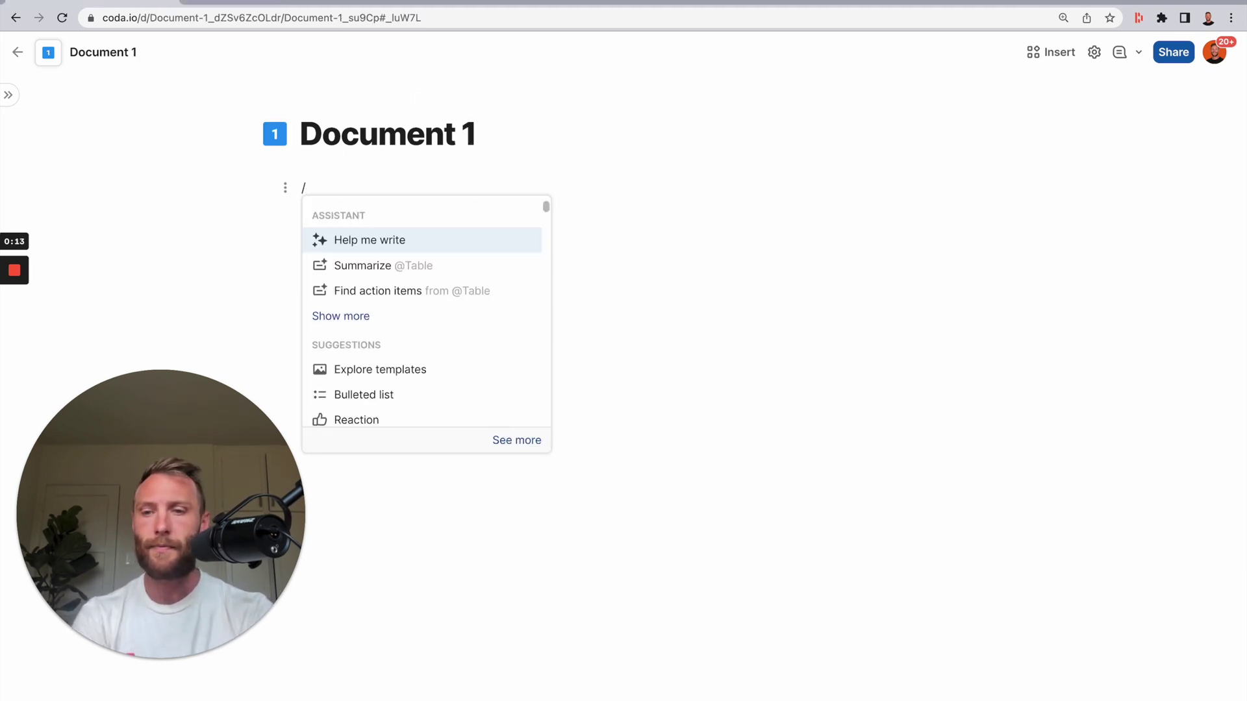
pyautogui.press('Return')
pyautogui.hotkey('ctrl', 'a')
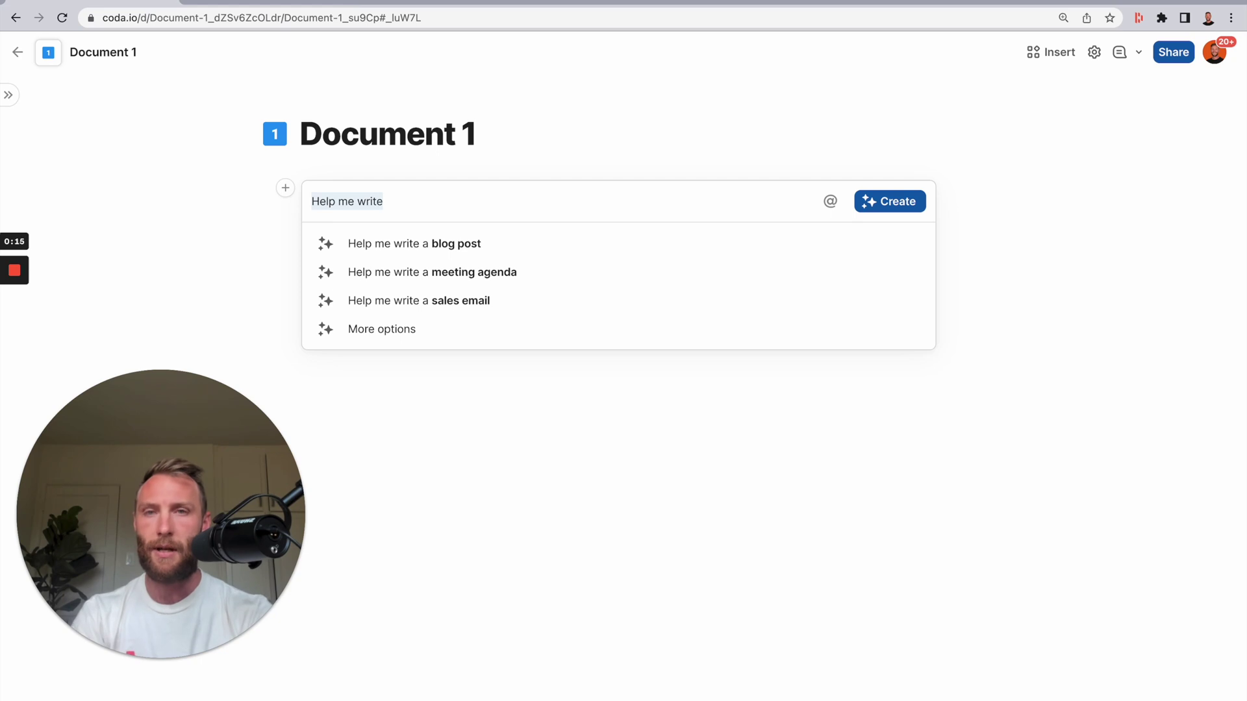
pyautogui.write('Create a table with 10 fictitious people with and the following columns: Name, Email, Age, Birthday, Favorite Color, State of residence')
pyautogui.press('Return')
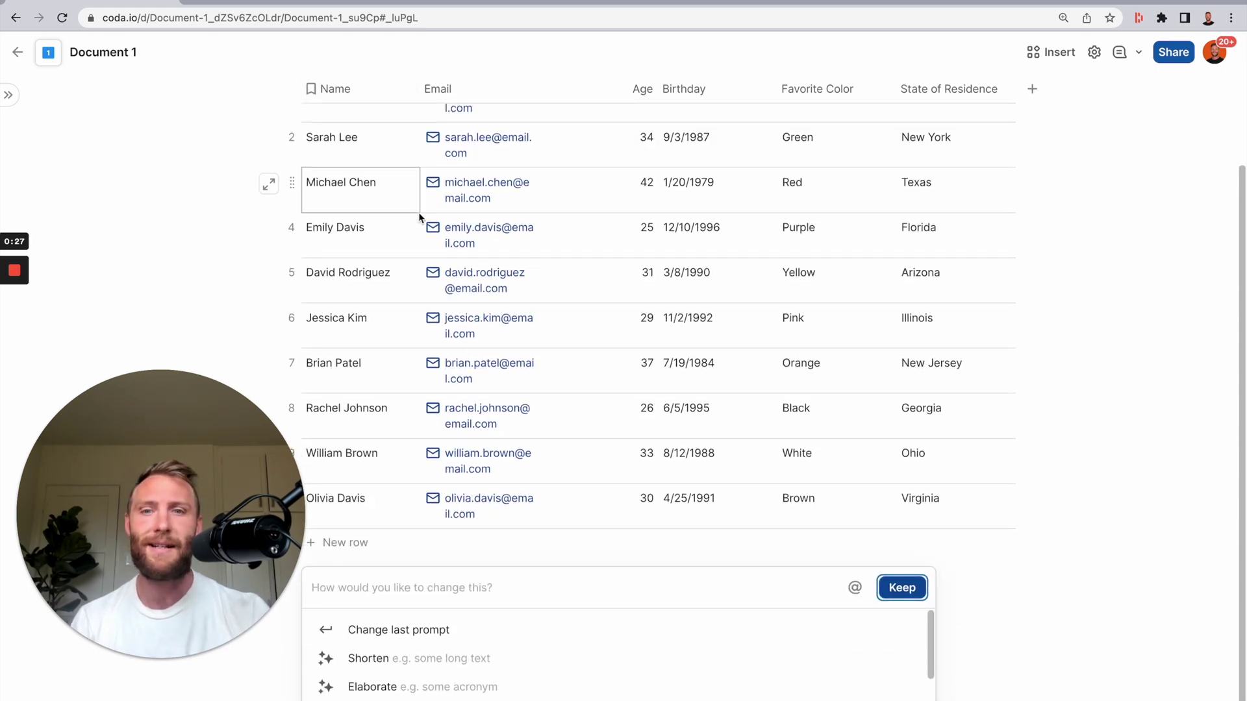
# - Keep the AI-generated table and rename it People
pyautogui.click(1104, 497)
pyautogui.scroll(3, 618, 293)
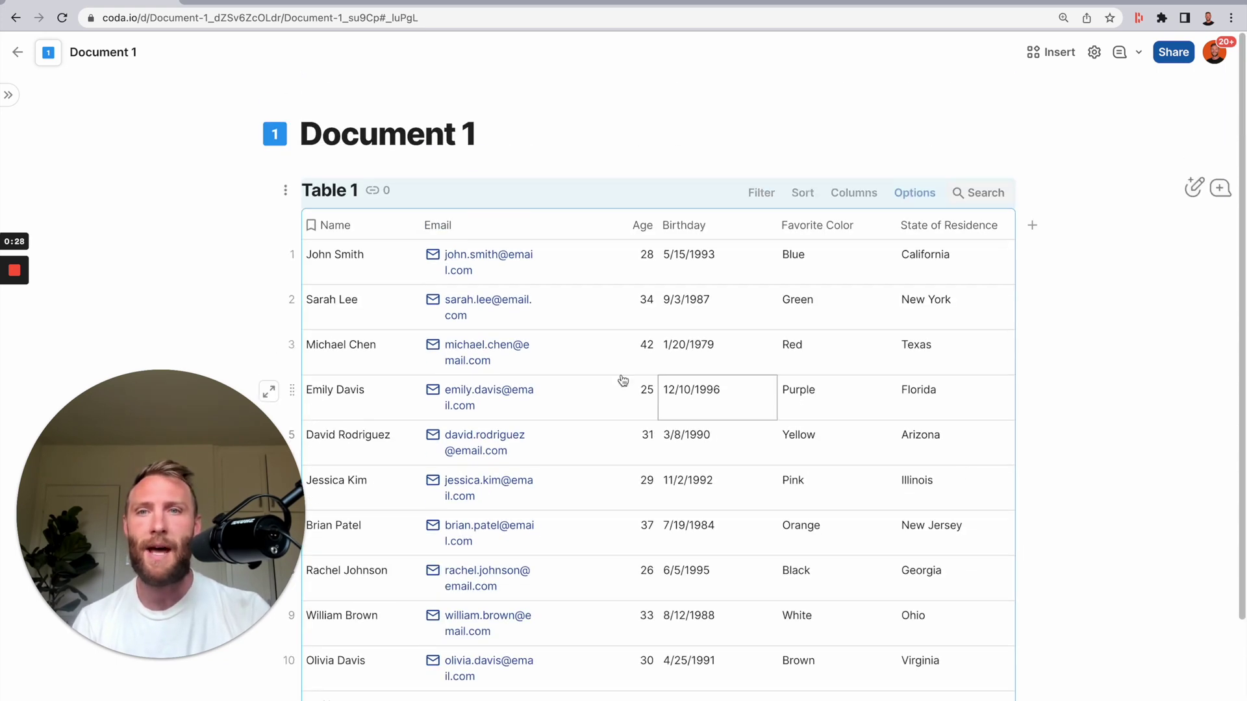
pyautogui.tripleClick(333, 194)
pyautogui.write('People')
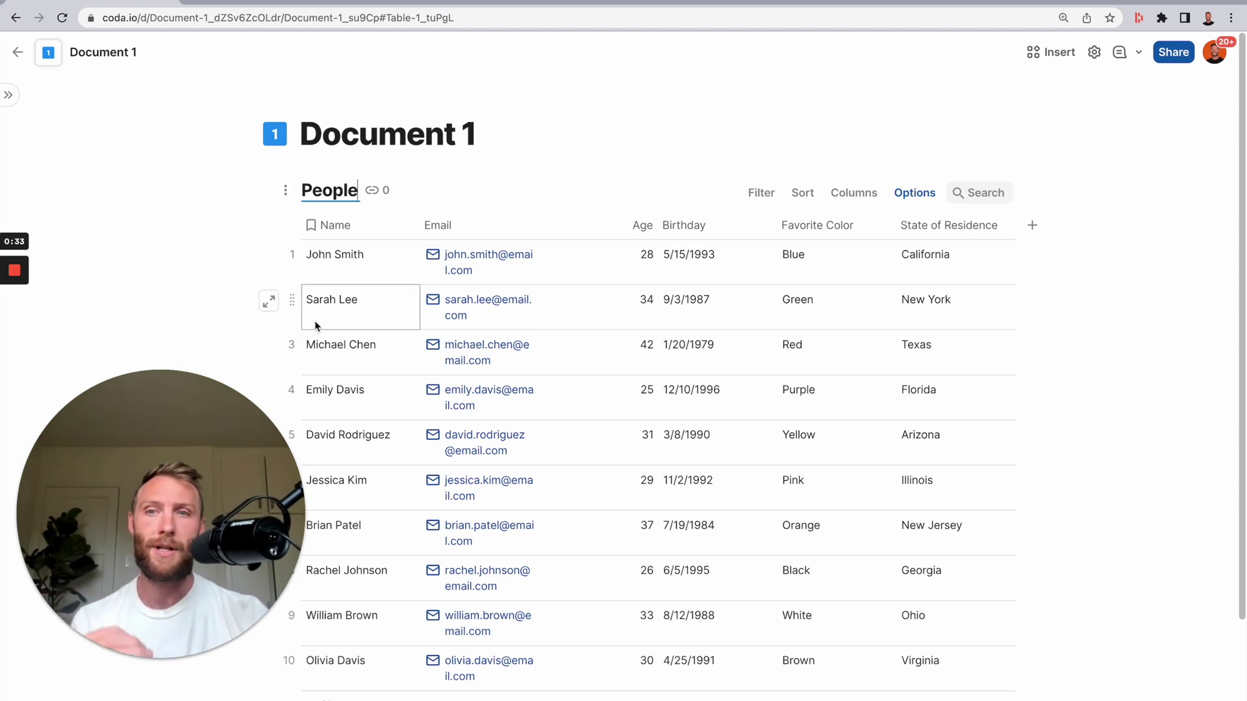
# - Copy the People table into Document 2 and delete all its rows, leaving only the columns
pyautogui.click(306, 247)
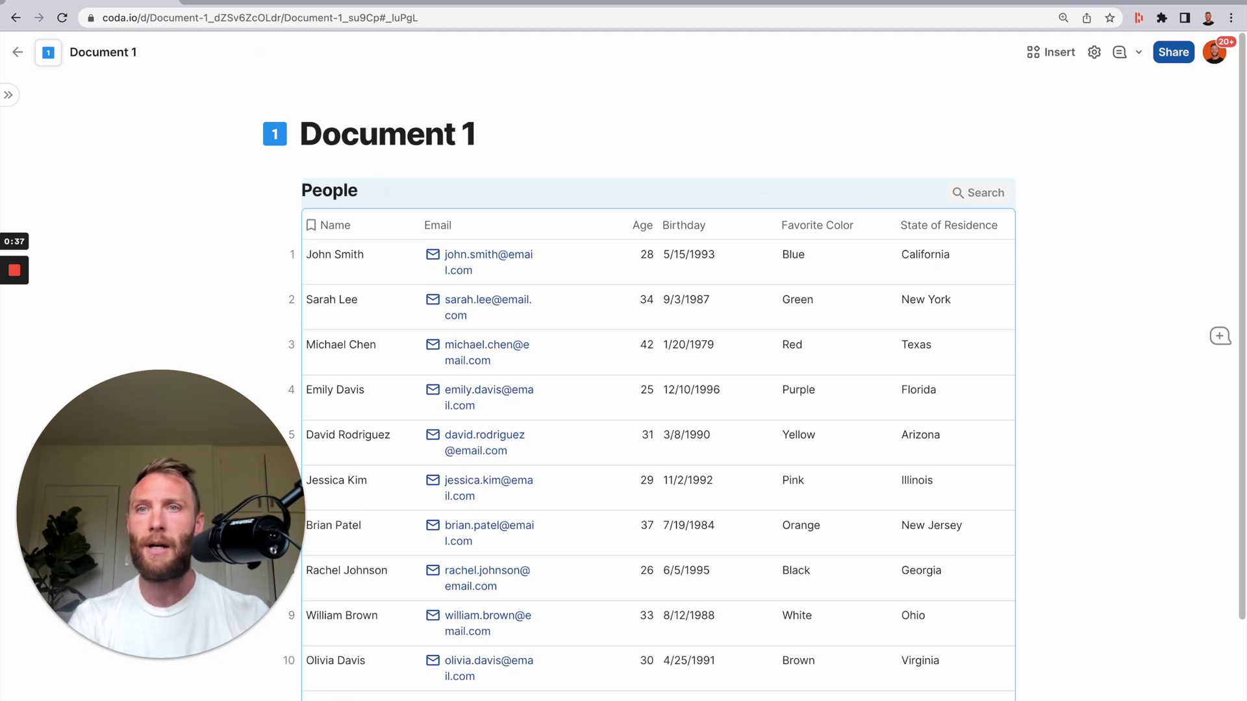
pyautogui.hotkey('ctrl', 'Tab')
pyautogui.hotkey('ctrl', 'v')
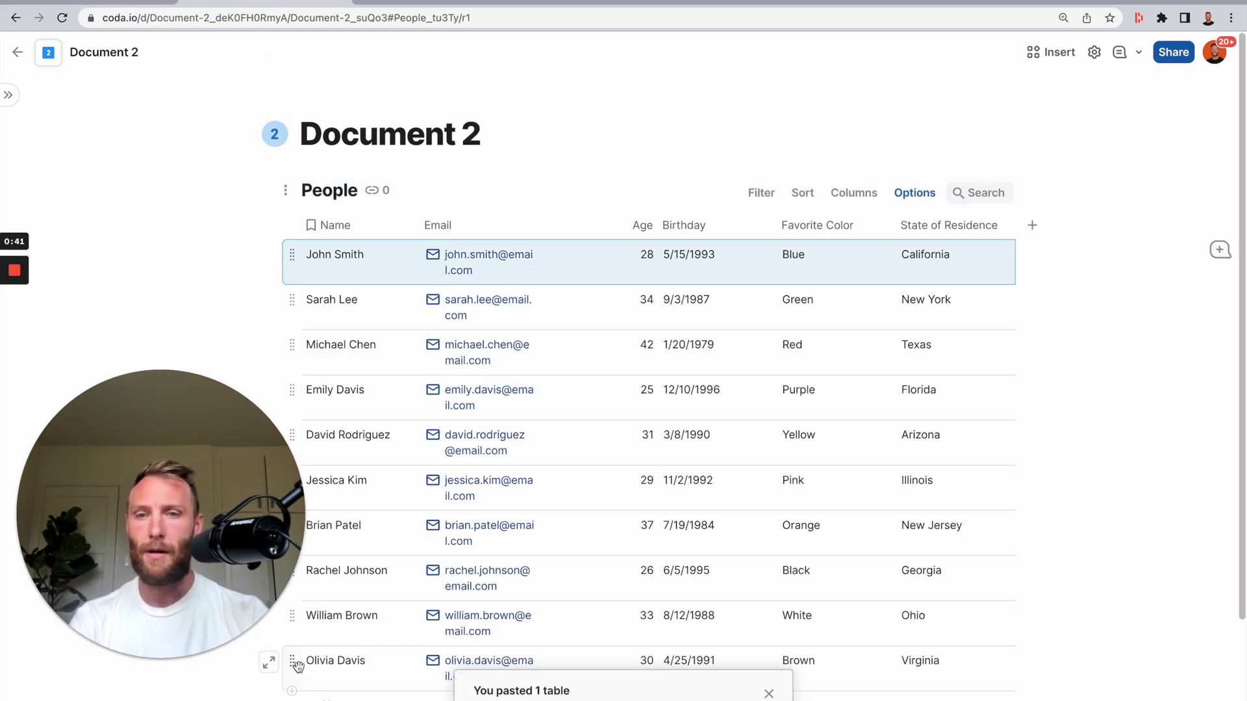
pyautogui.hotkey('ctrl', 'a')
pyautogui.press('Delete')
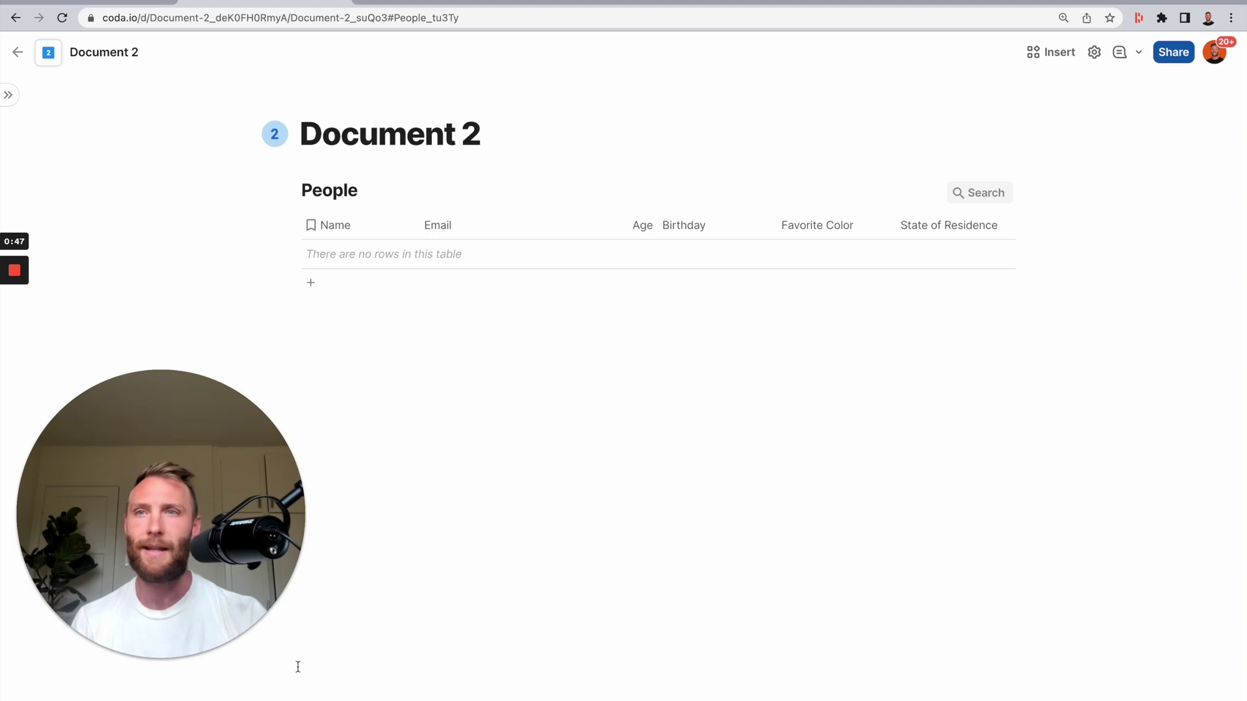
pyautogui.press('super+bracketleft')
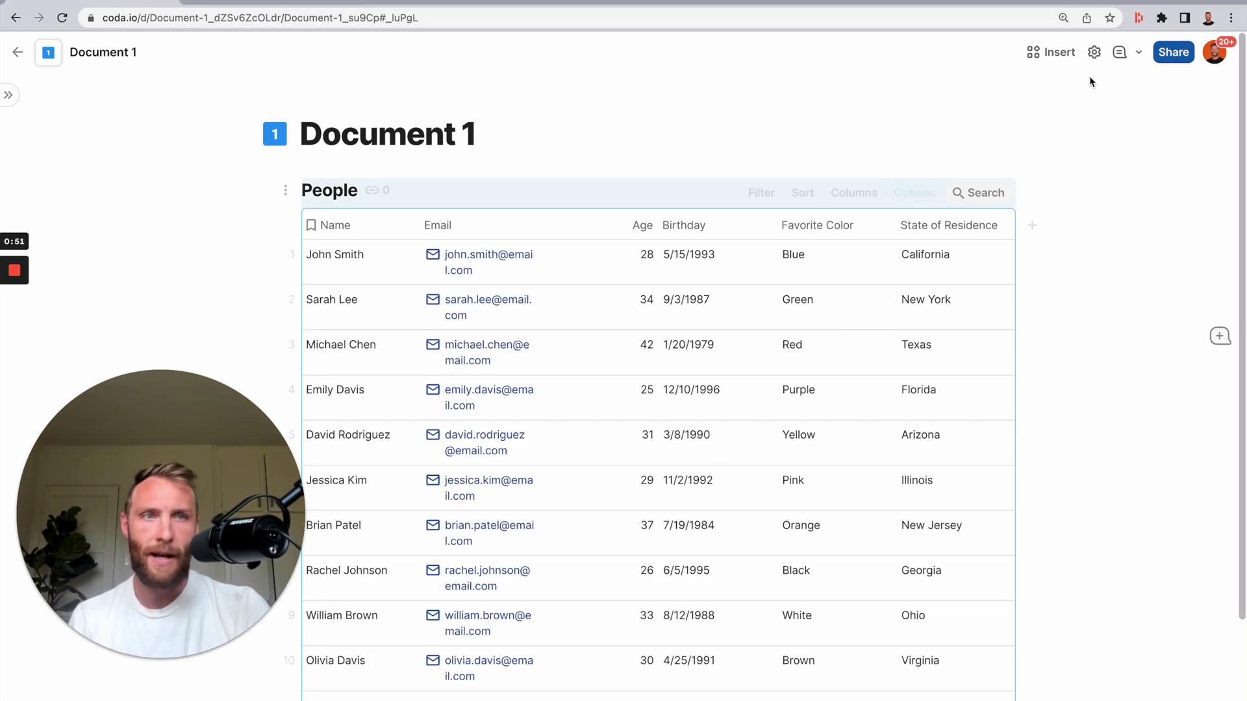
# - Search Insert > Packs for 'coda we' and add the Coda Webhook pack to Document 1
pyautogui.click(1094, 53)
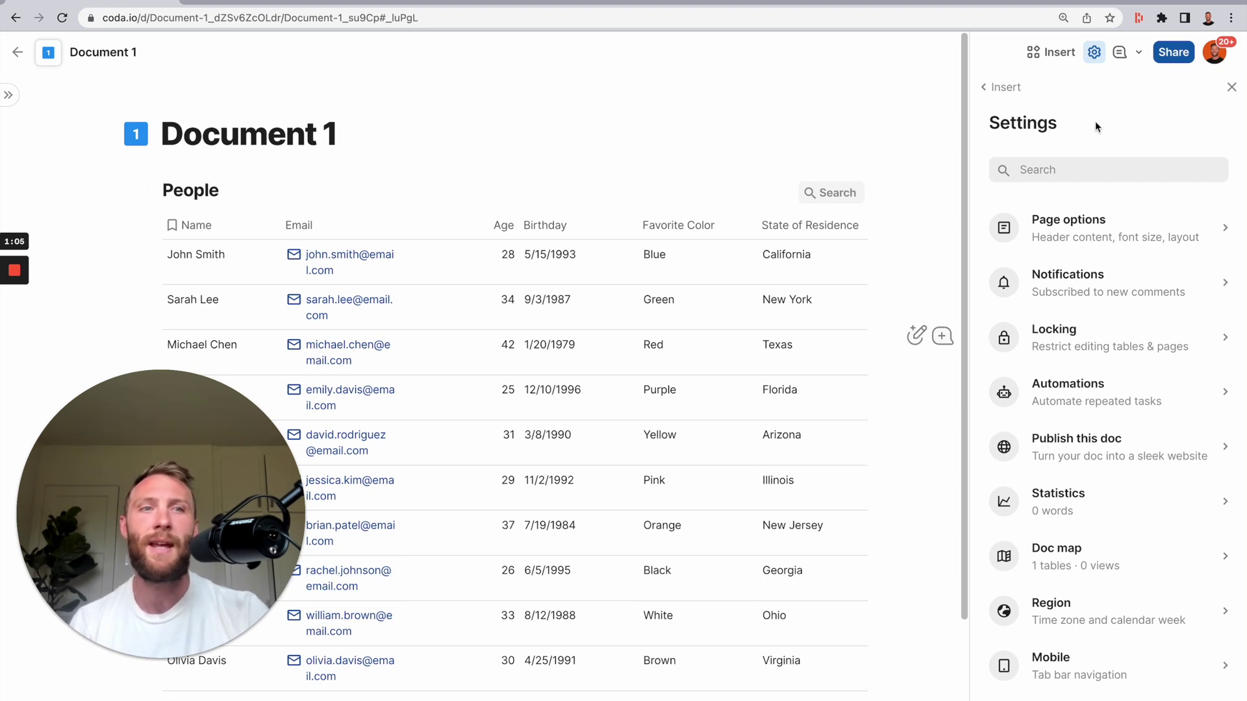
pyautogui.click(1048, 52)
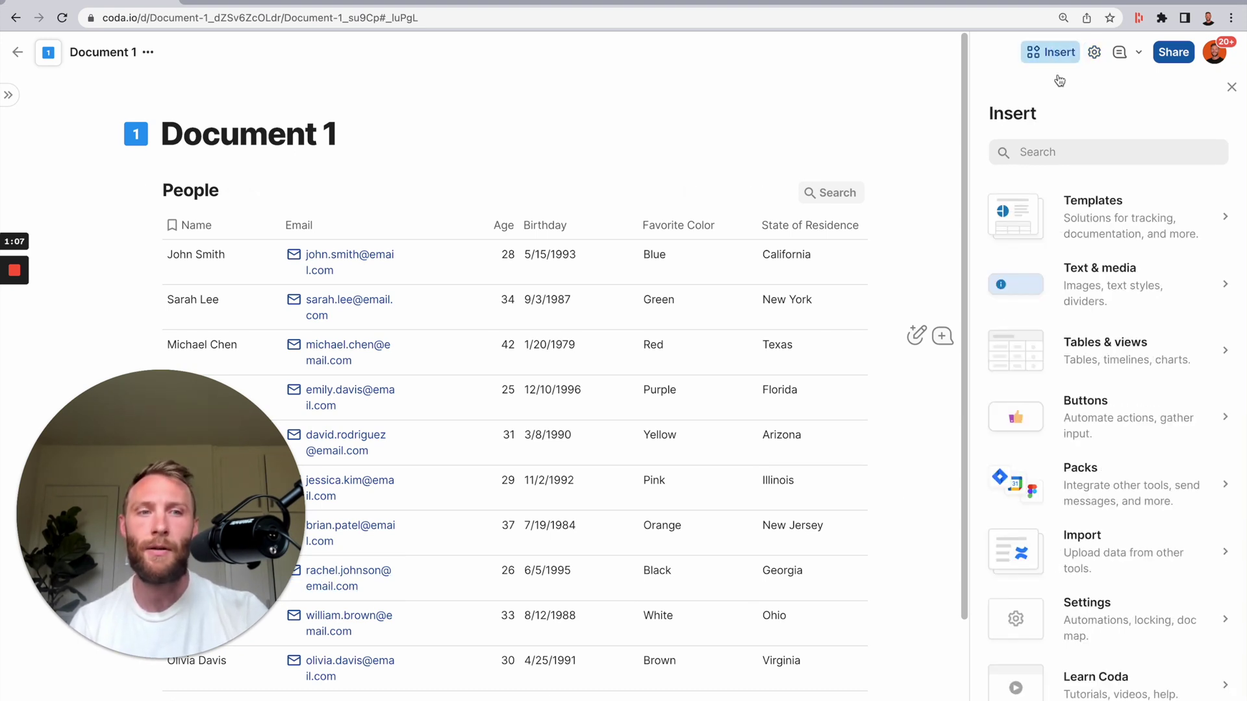
pyautogui.click(1111, 466)
pyautogui.click(1065, 203)
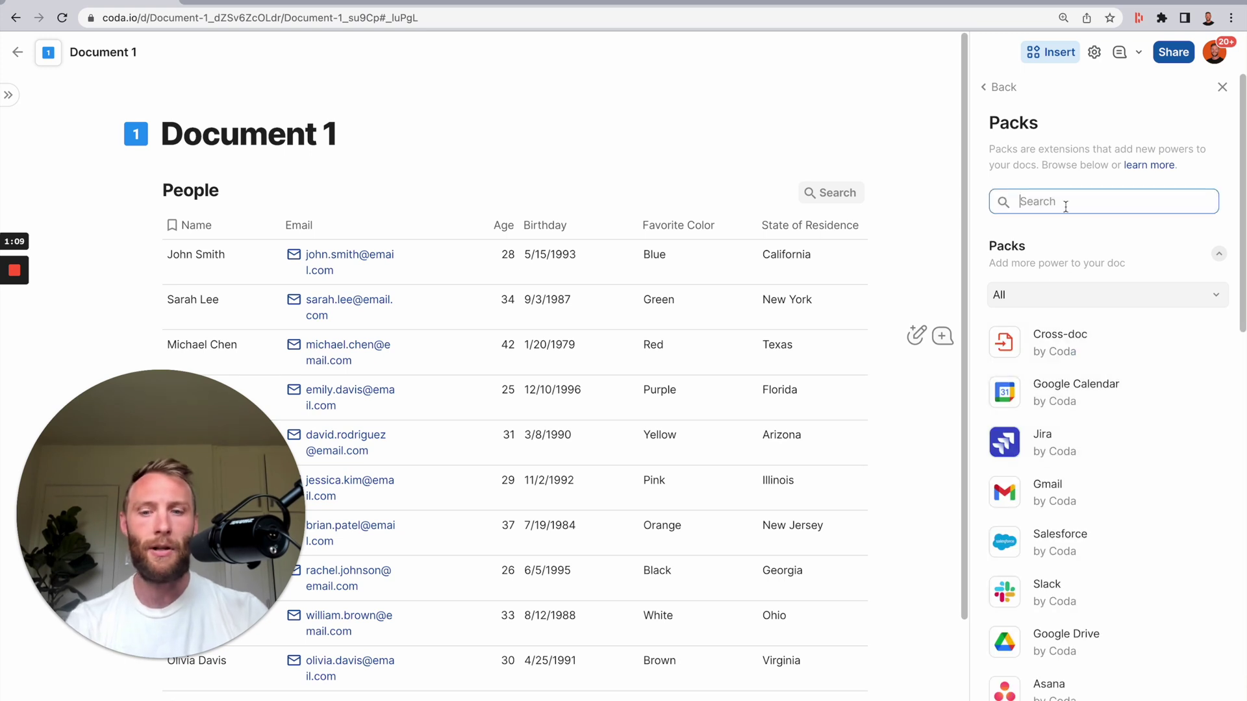
pyautogui.write('coda webhook')
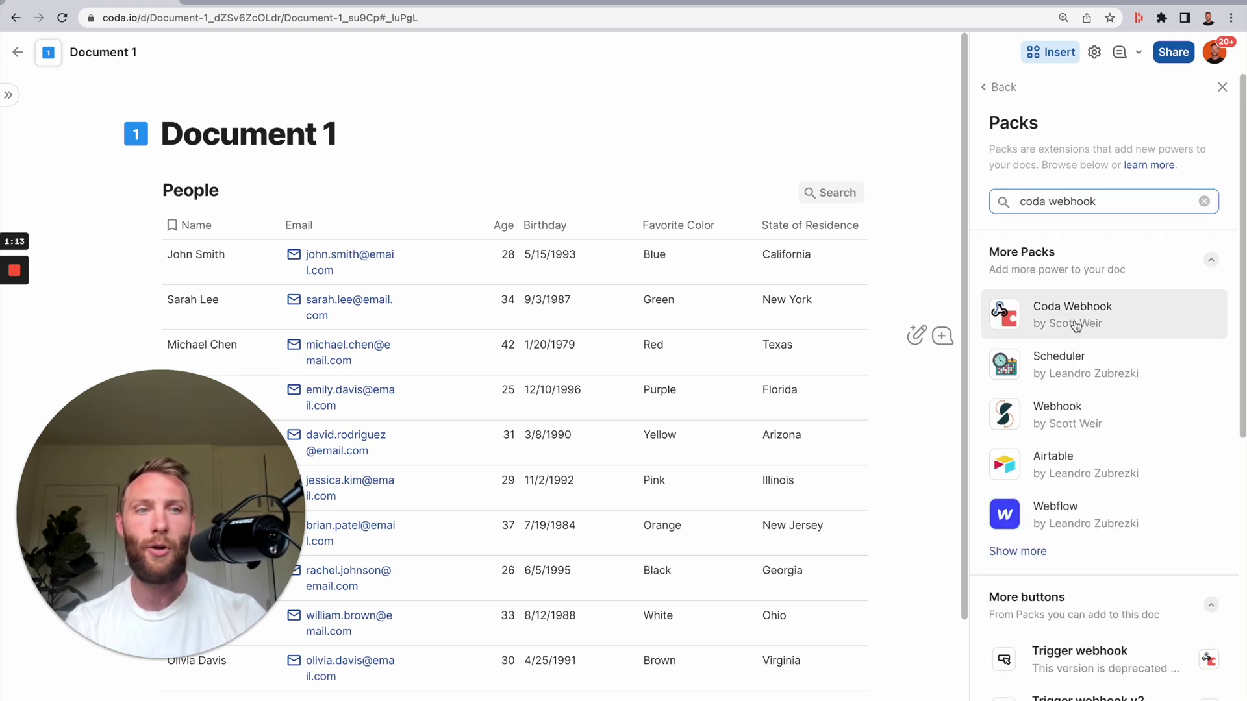
pyautogui.click(1074, 316)
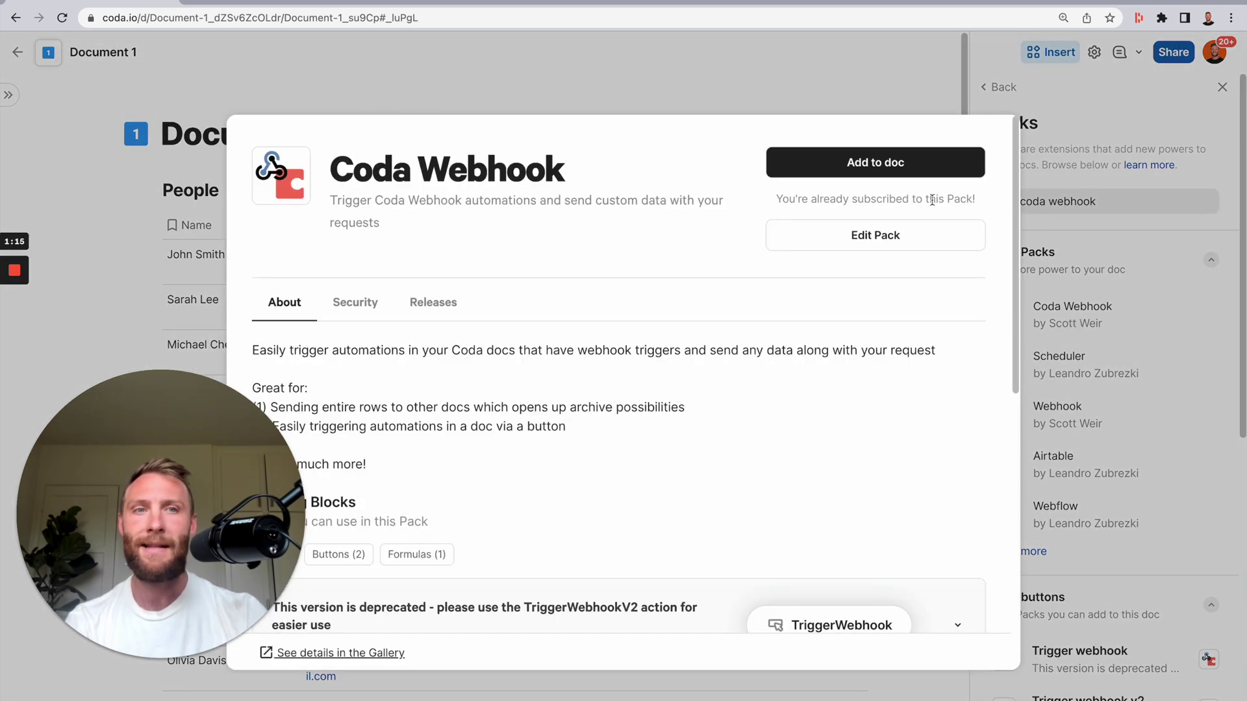
pyautogui.click(897, 164)
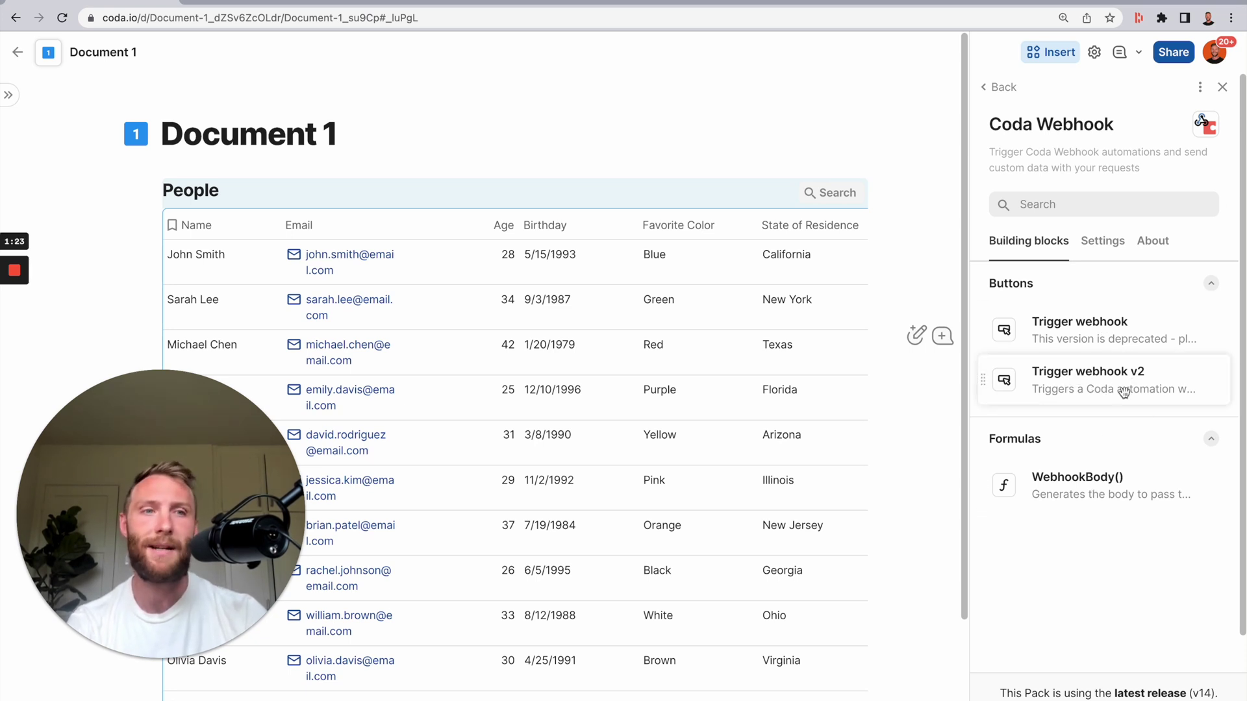
pyautogui.click(1224, 87)
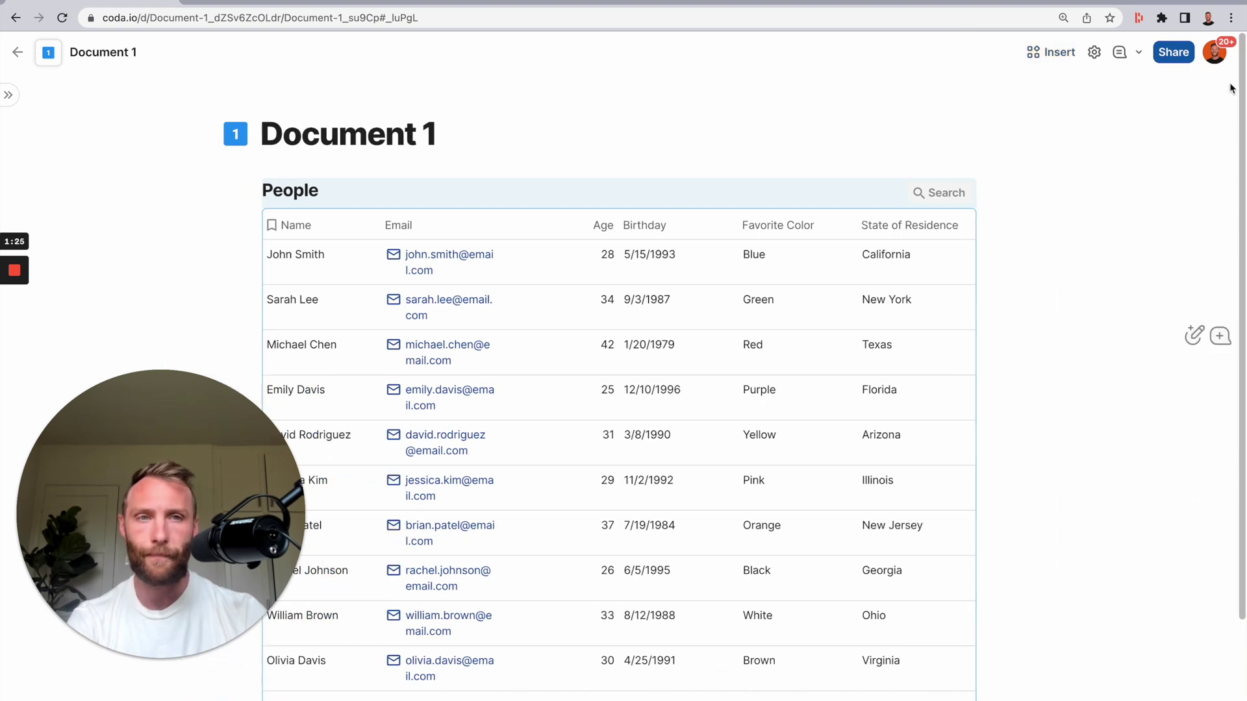
# - Add a new People column named 'Hook _ Send data'
pyautogui.click(1032, 229)
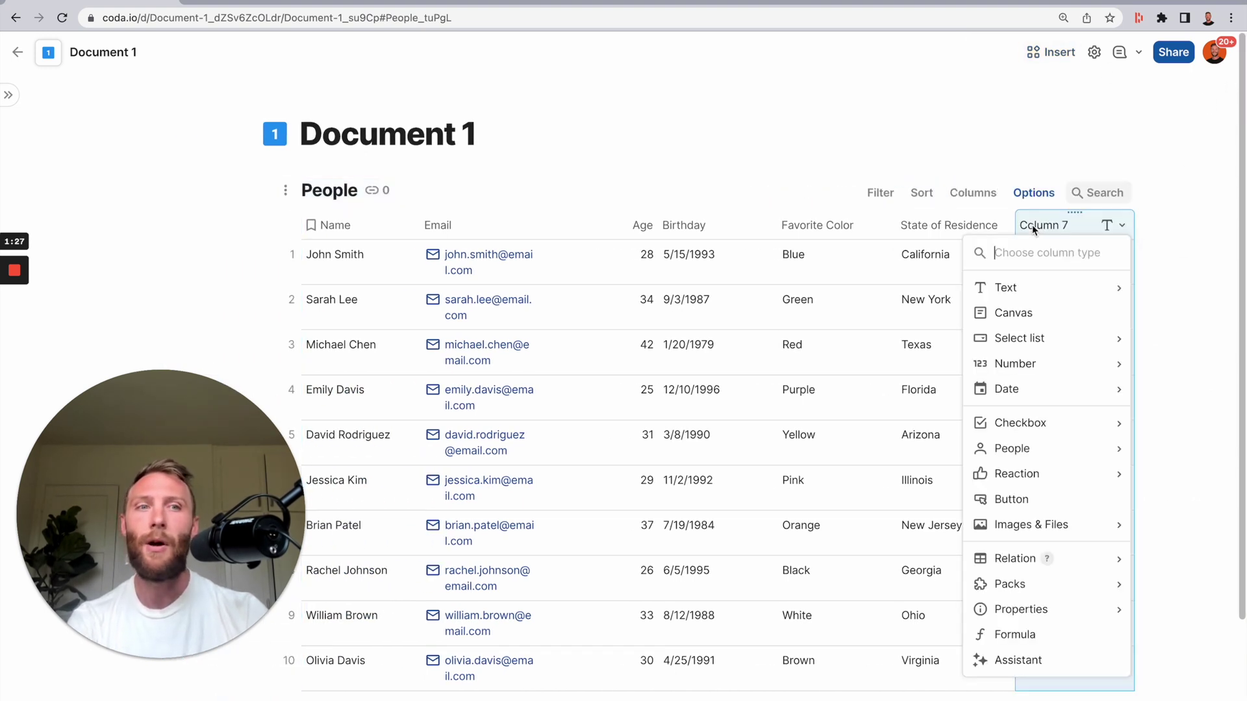
pyautogui.click(1026, 227)
pyautogui.write('Hook _ Send data')
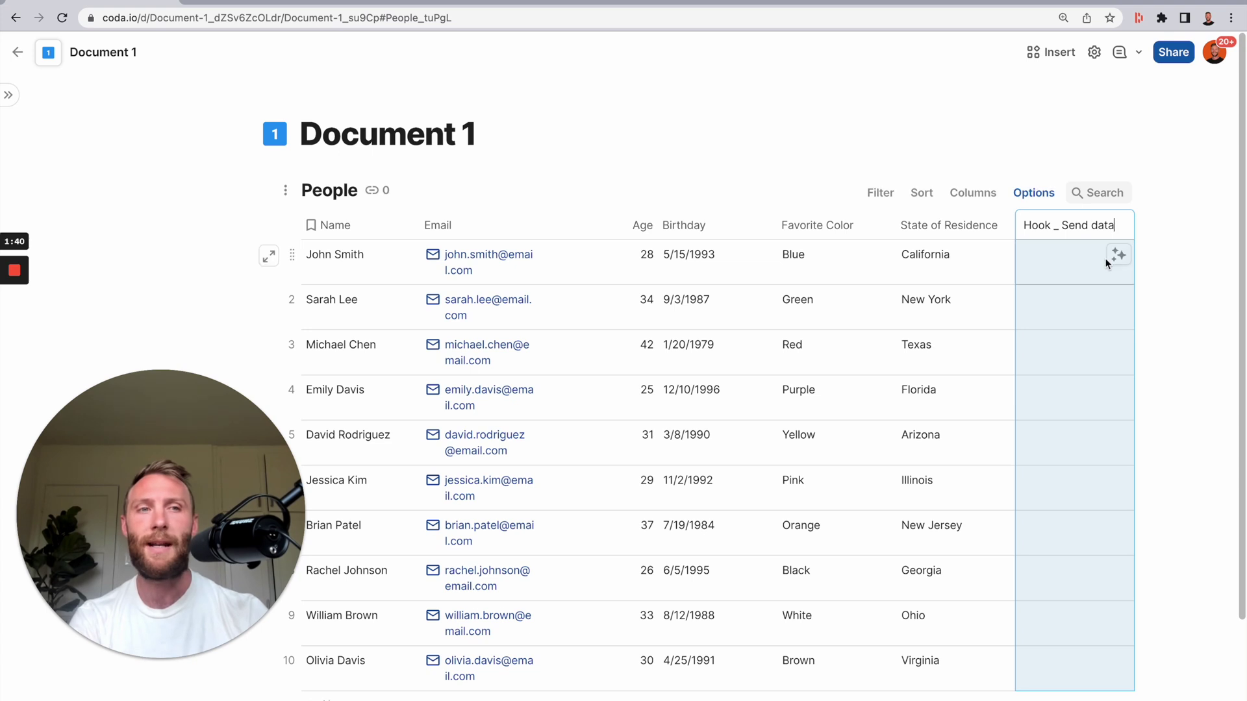
pyautogui.click(1104, 253)
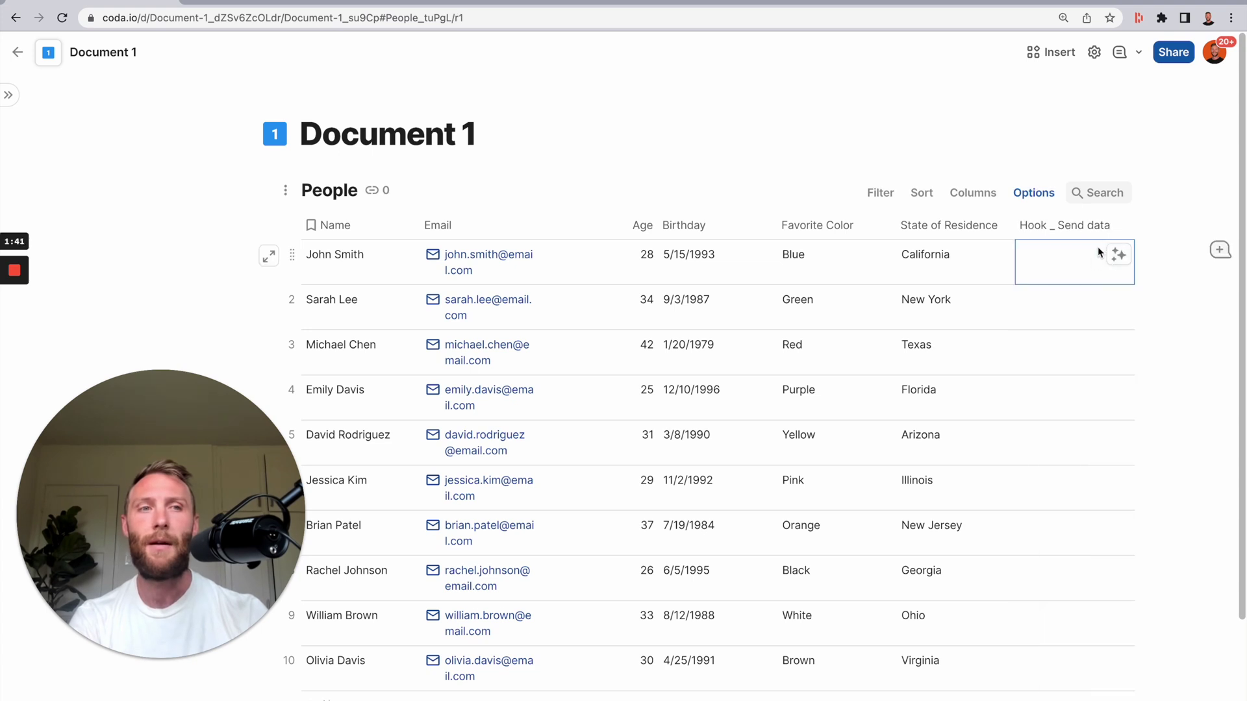
# - Make the column a Button whose action is Coda Webhook > Trigger webhook v2
pyautogui.click(1112, 228)
pyautogui.moveTo(1023, 257)
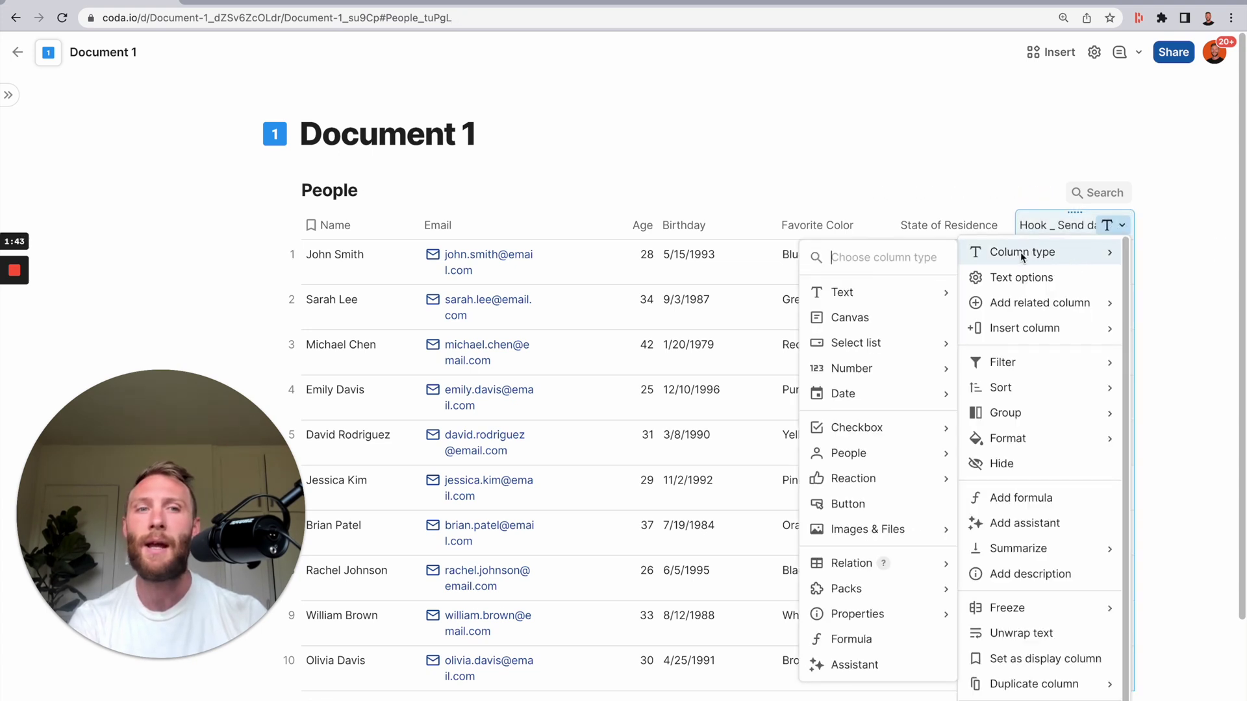
pyautogui.click(854, 504)
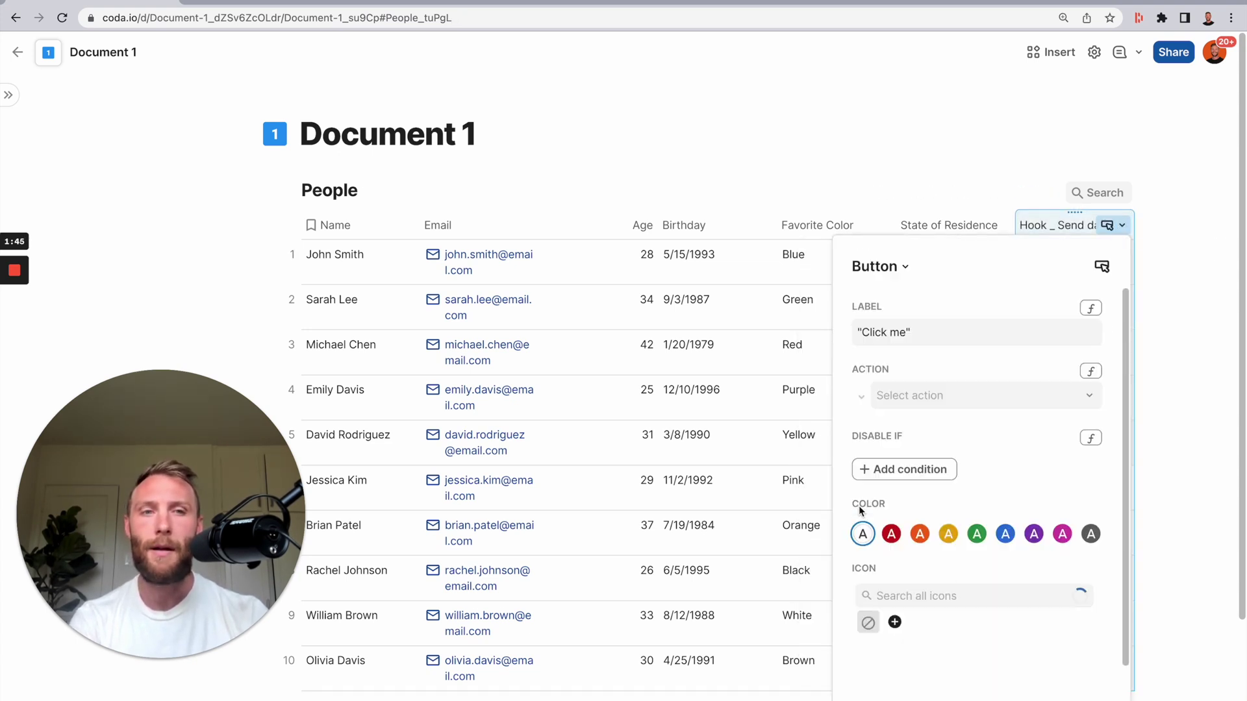
pyautogui.click(1016, 398)
pyautogui.scroll(-3, 991, 585)
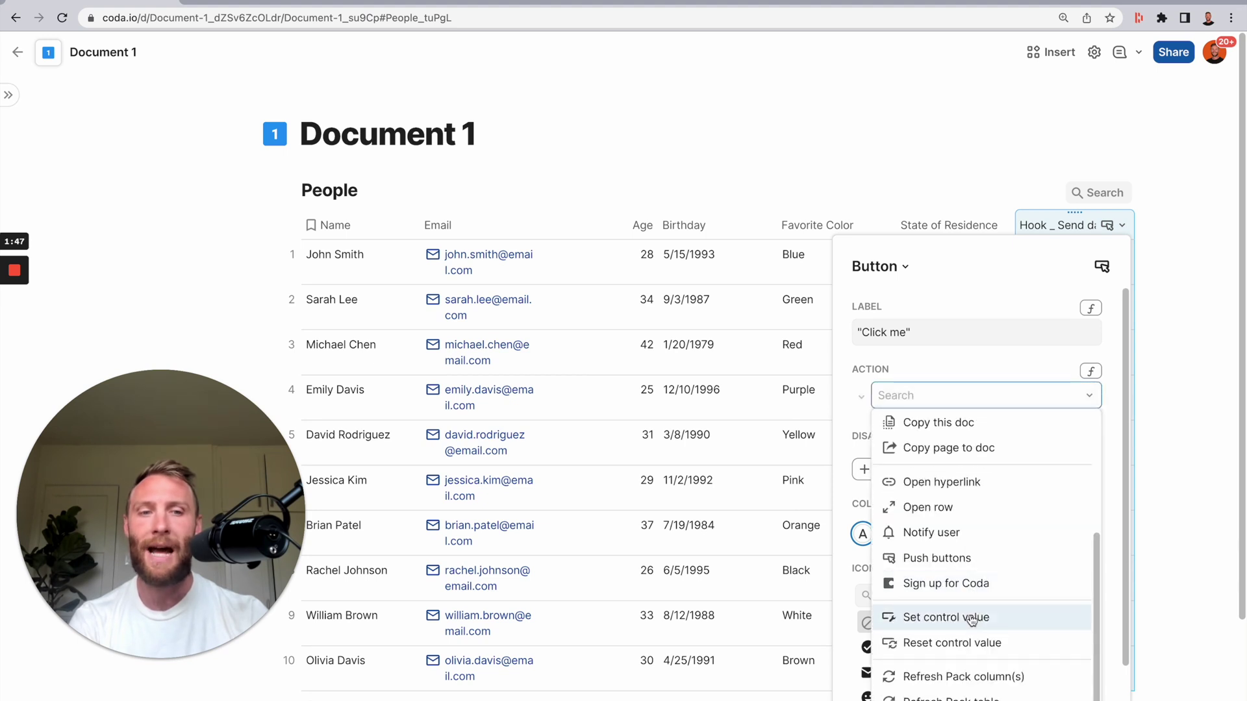
pyautogui.moveTo(1163, 239)
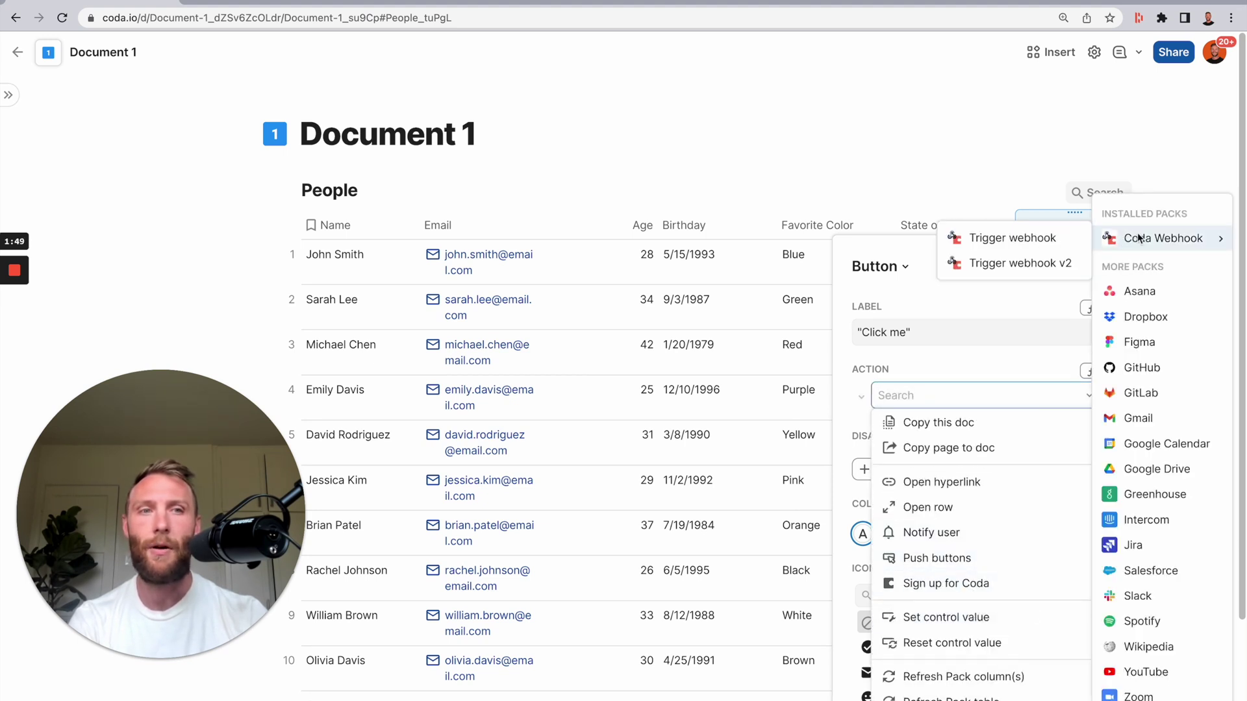
pyautogui.click(1048, 262)
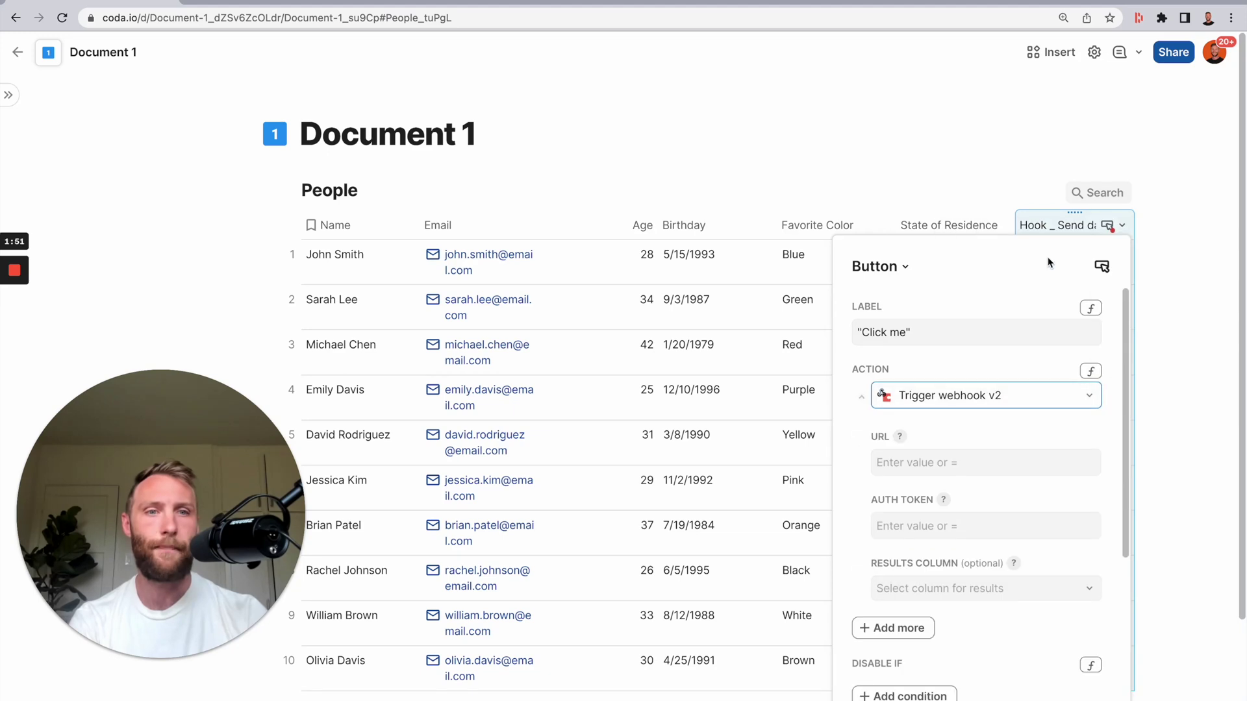
pyautogui.click(991, 467)
pyautogui.click(935, 535)
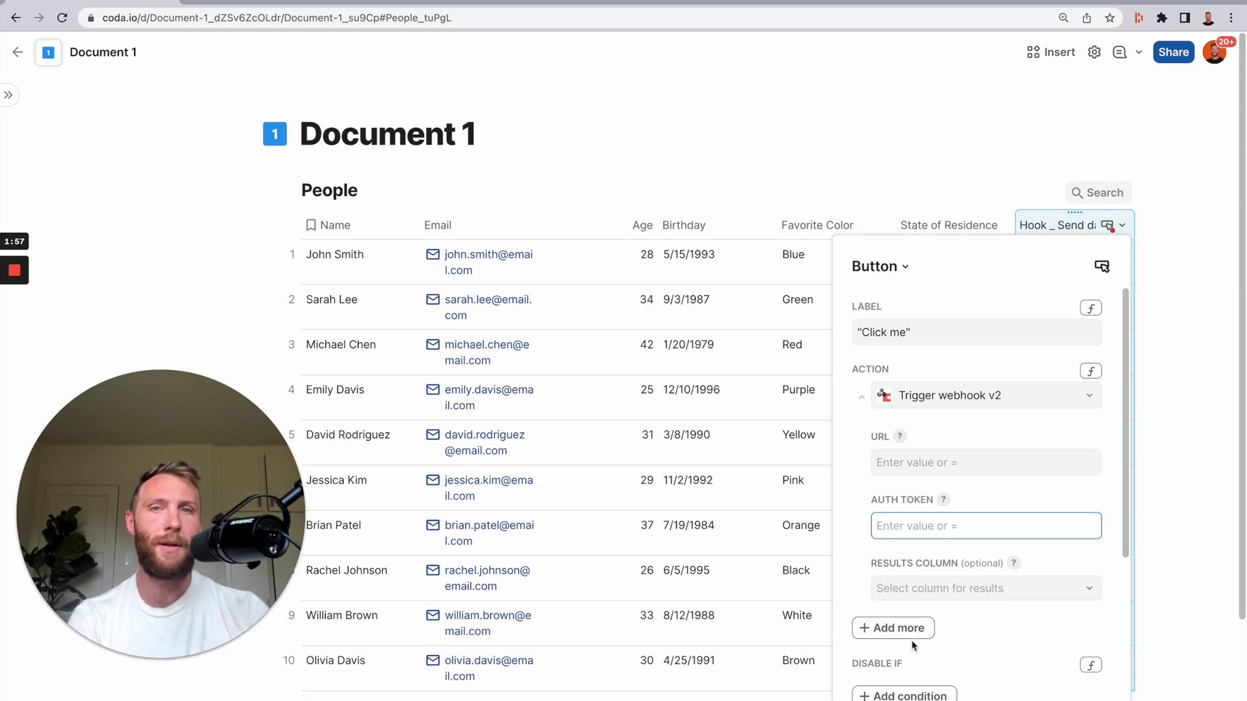
pyautogui.click(927, 466)
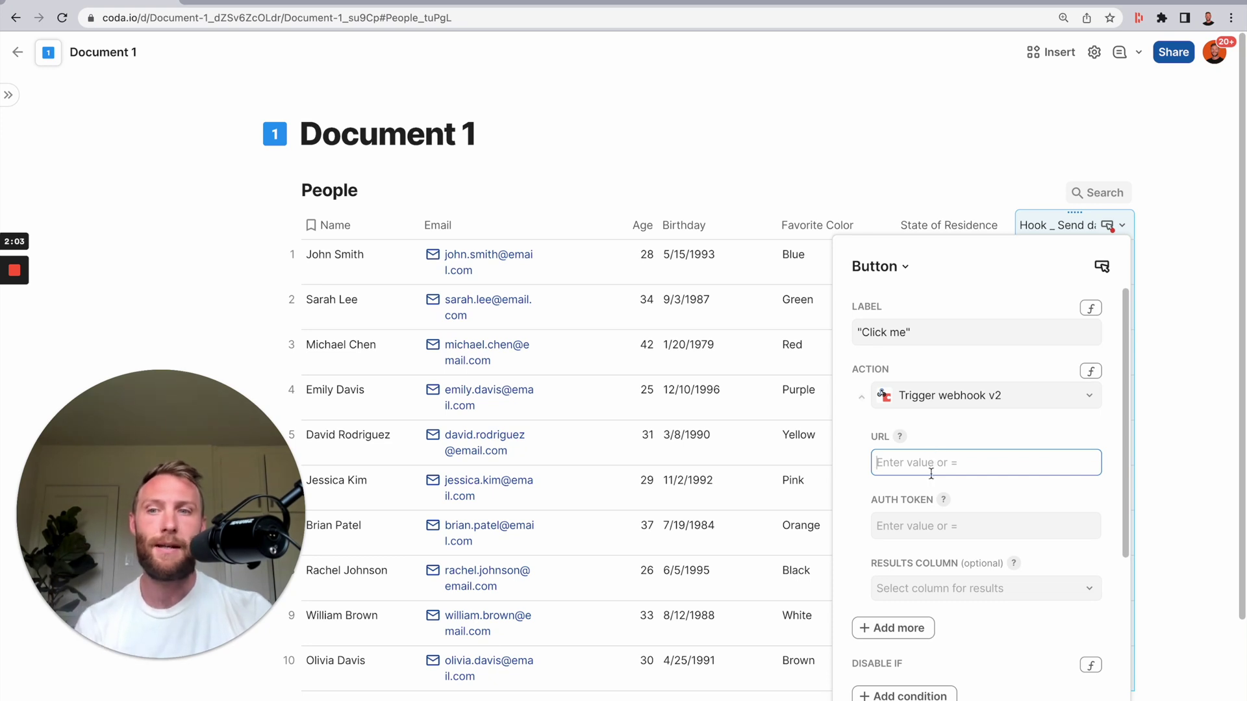
# - In Document 2, add an automation rule triggered by Webhook invoked
pyautogui.click(315, 5)
pyautogui.click(458, 21)
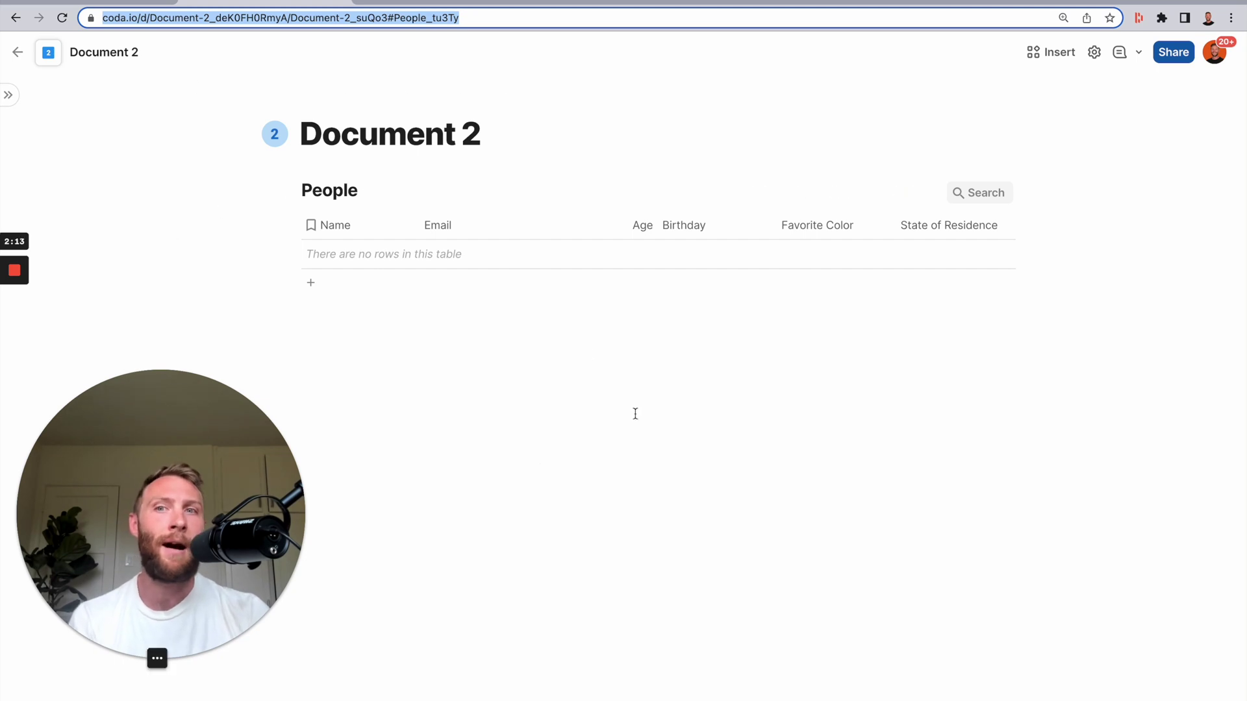
pyautogui.click(1095, 60)
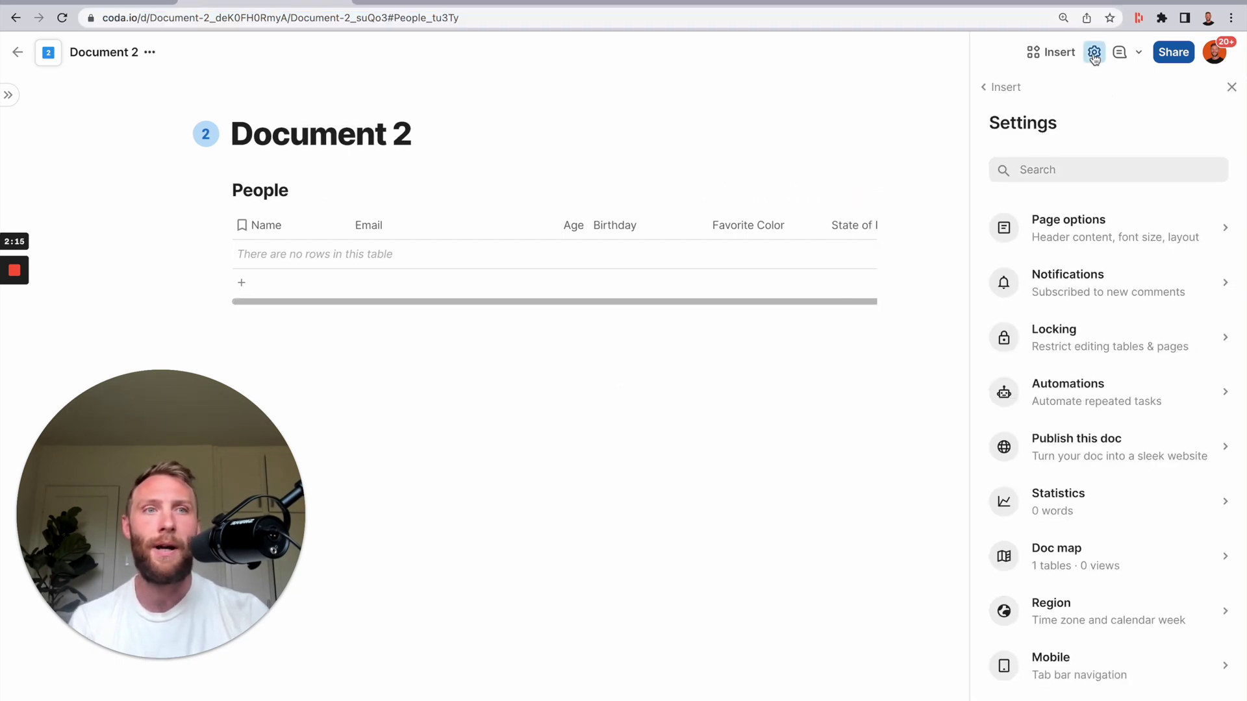
pyautogui.click(1083, 393)
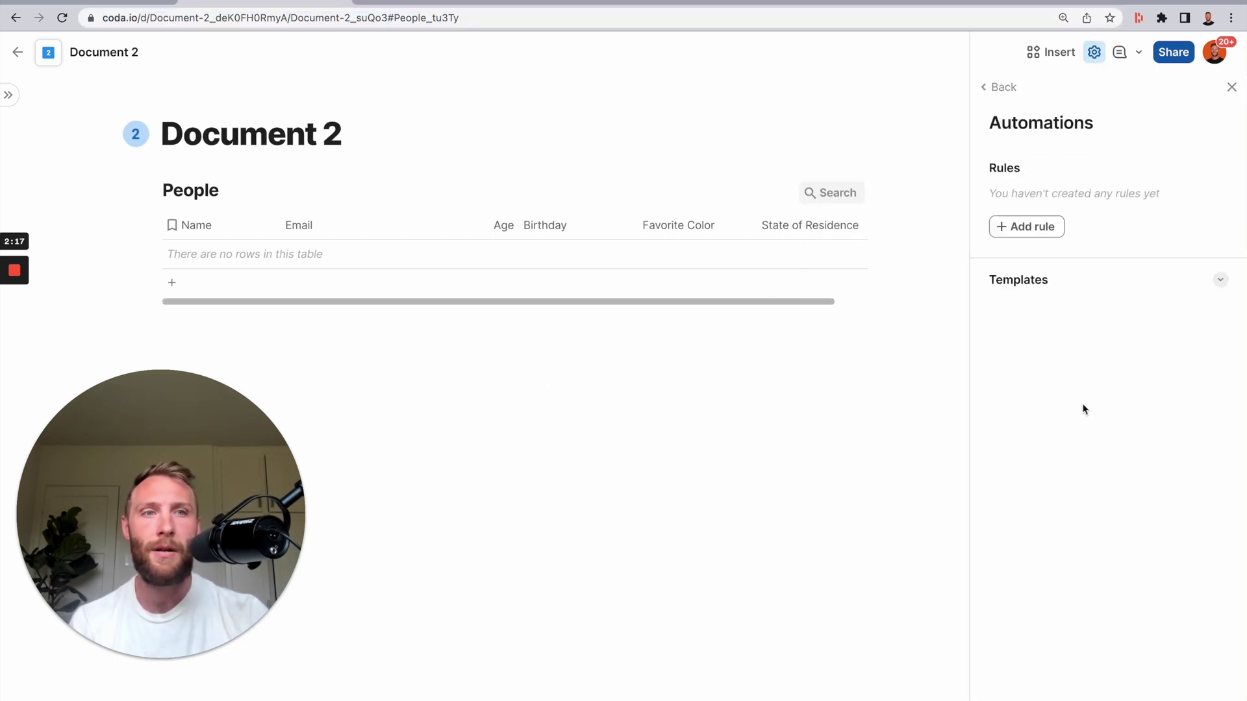
pyautogui.click(1010, 225)
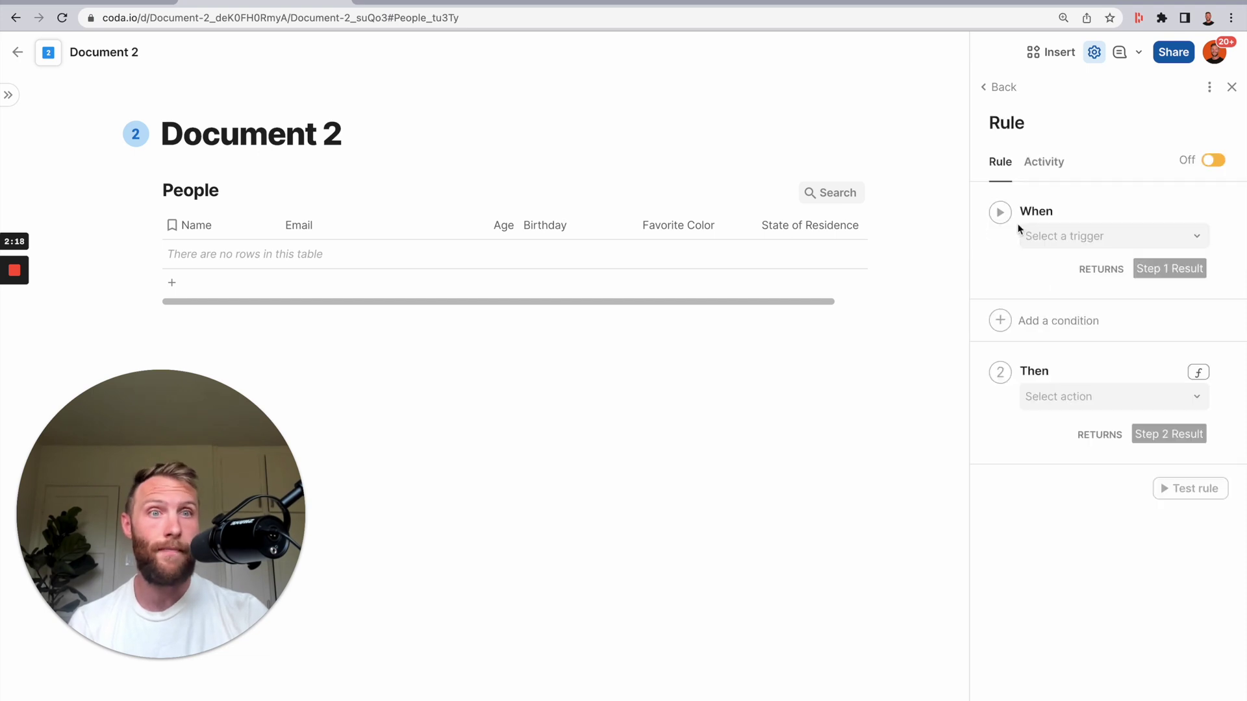
pyautogui.click(1097, 237)
pyautogui.click(1073, 345)
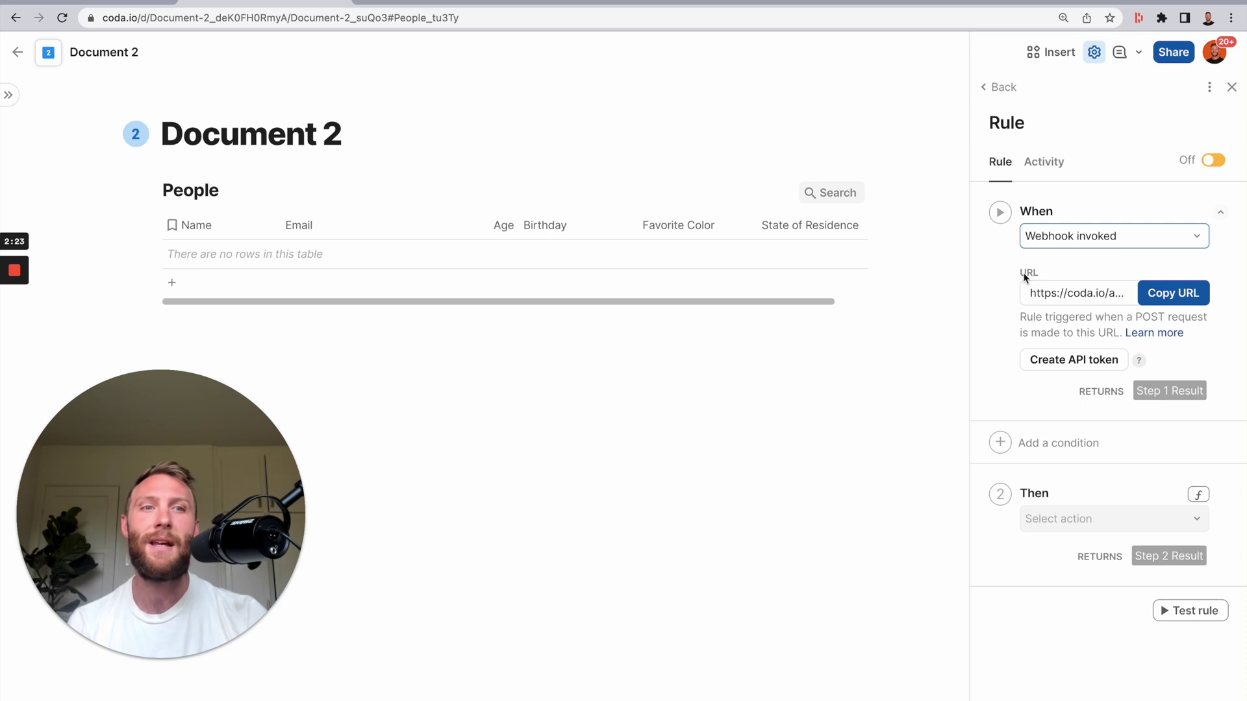
# - Name the rule '[Catch] People Data' and copy its webhook URL
pyautogui.click(1025, 125)
pyautogui.write('[Catch')
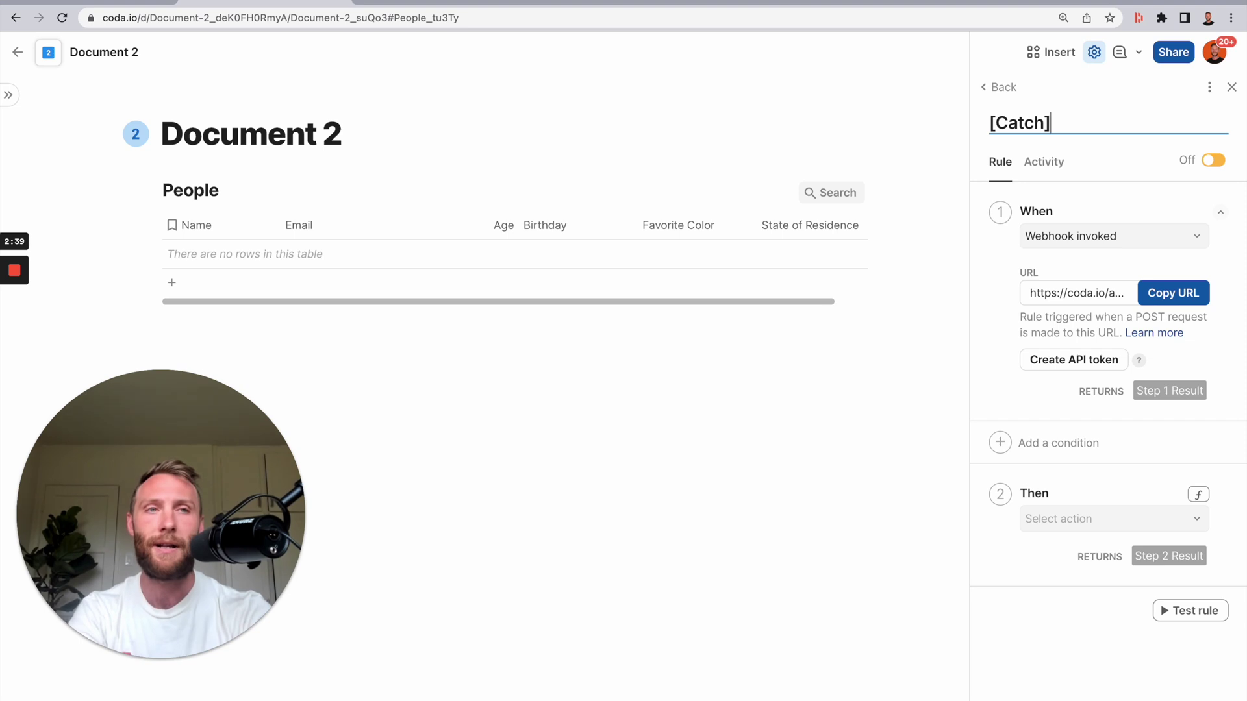
pyautogui.write('People Data')
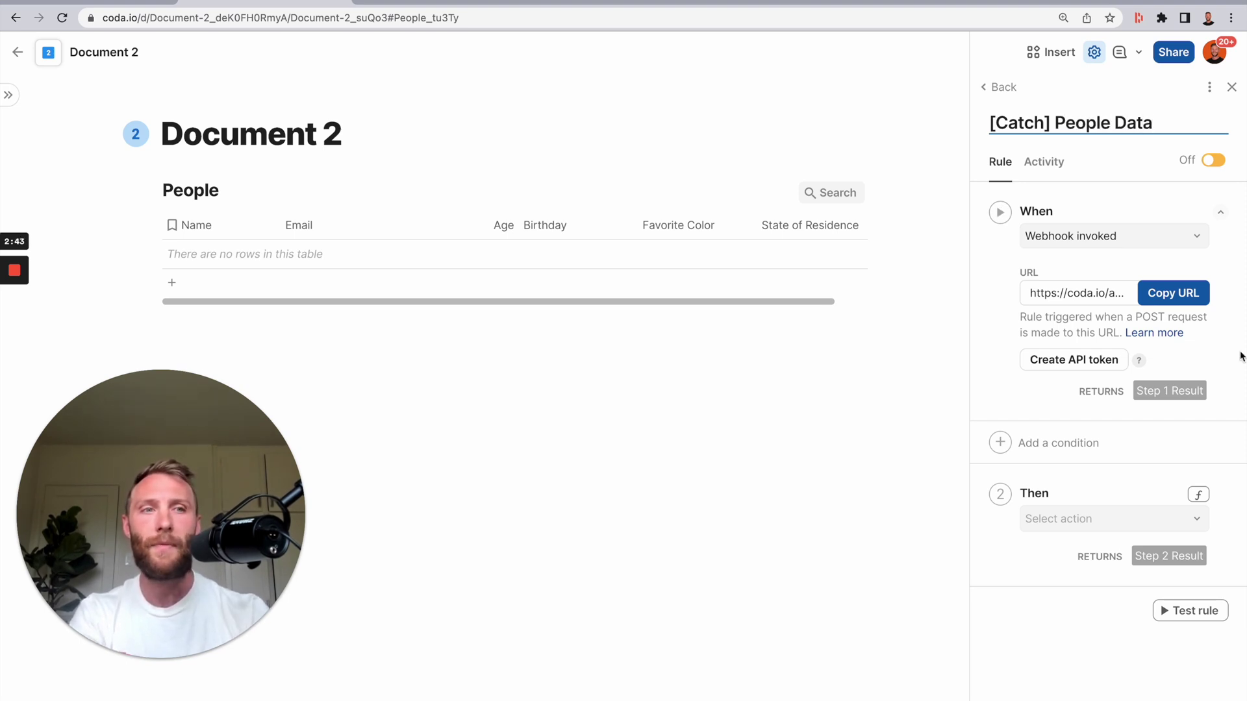
pyautogui.click(1179, 293)
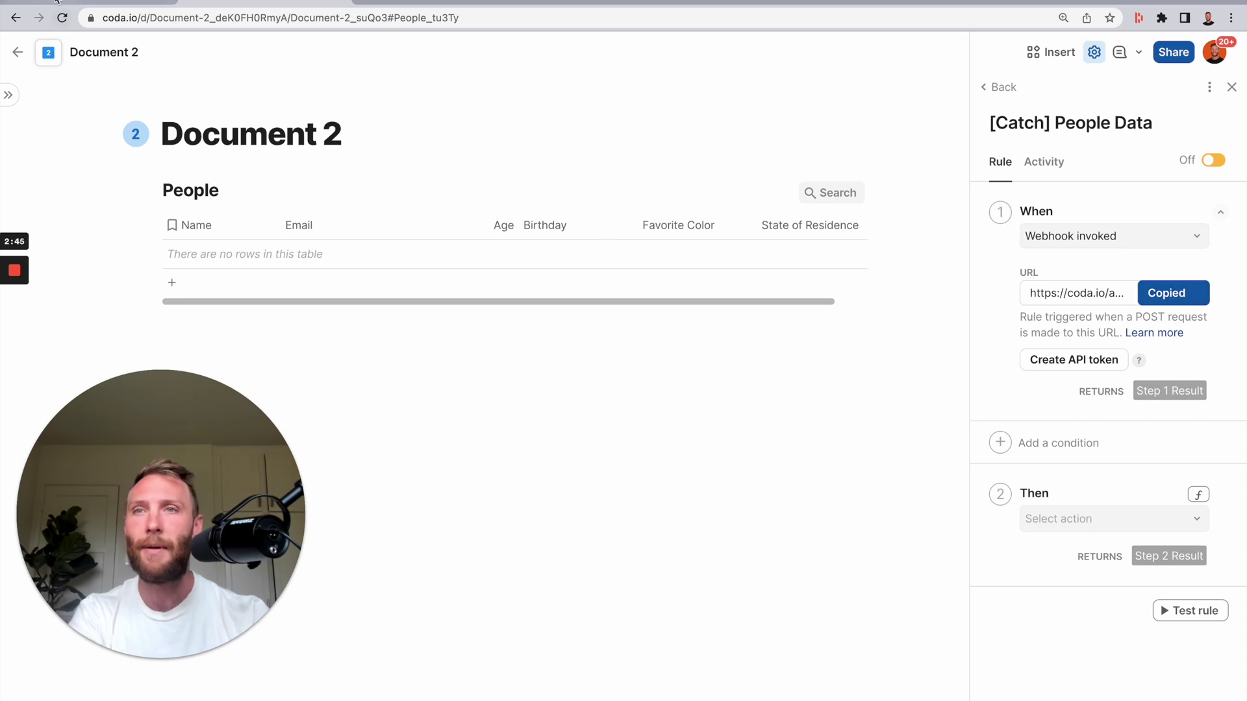
pyautogui.click(56, 1)
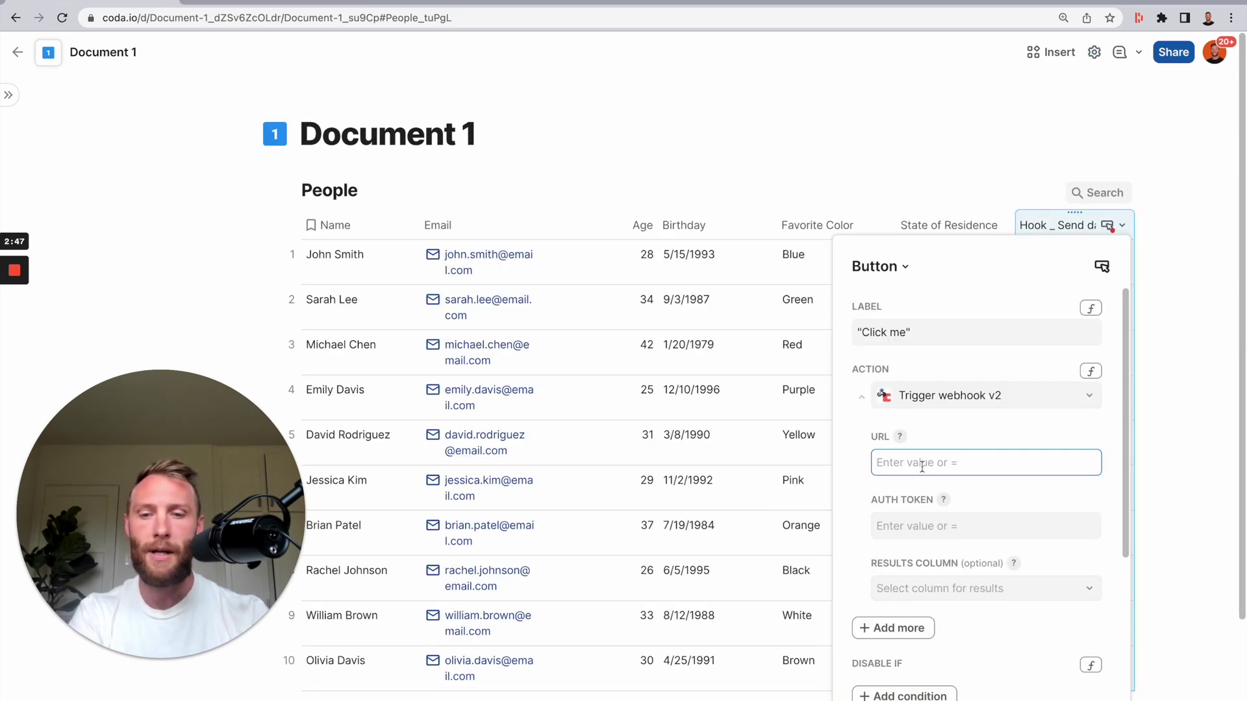
# - Paste Document 2's rule URL into the button's URL and a new API token into Auth Token
pyautogui.click(935, 546)
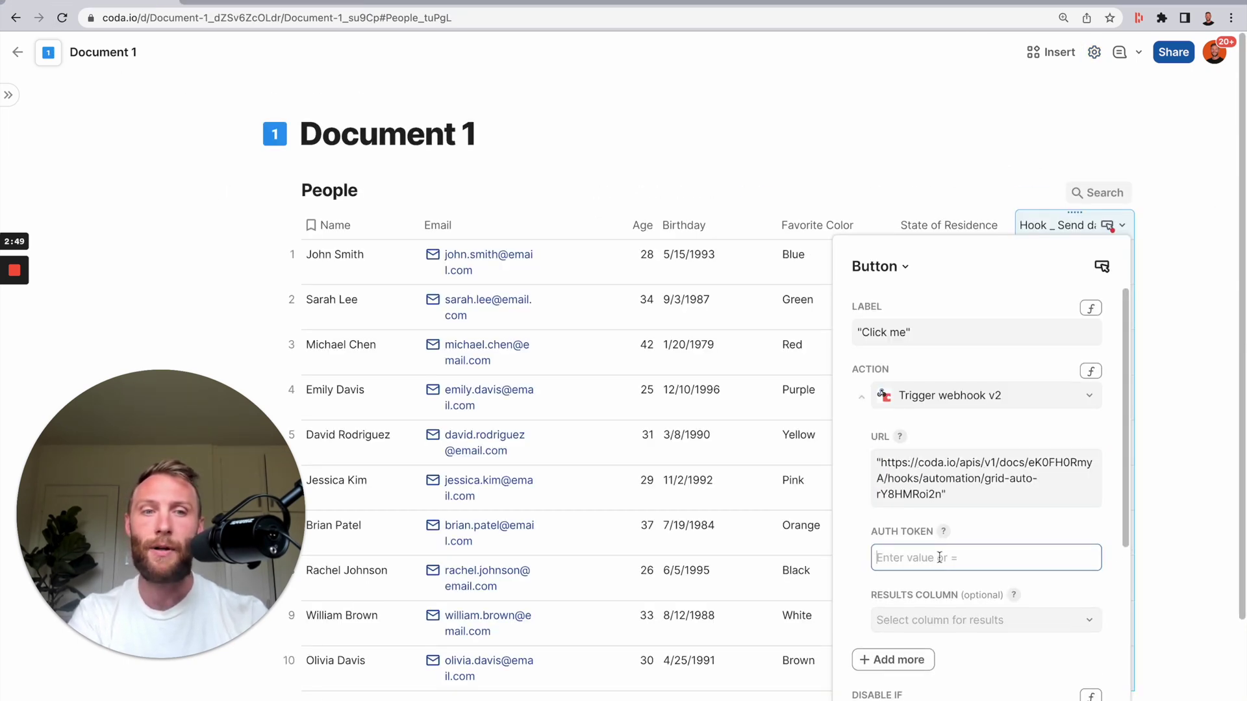
pyautogui.click(279, 1)
pyautogui.click(1079, 365)
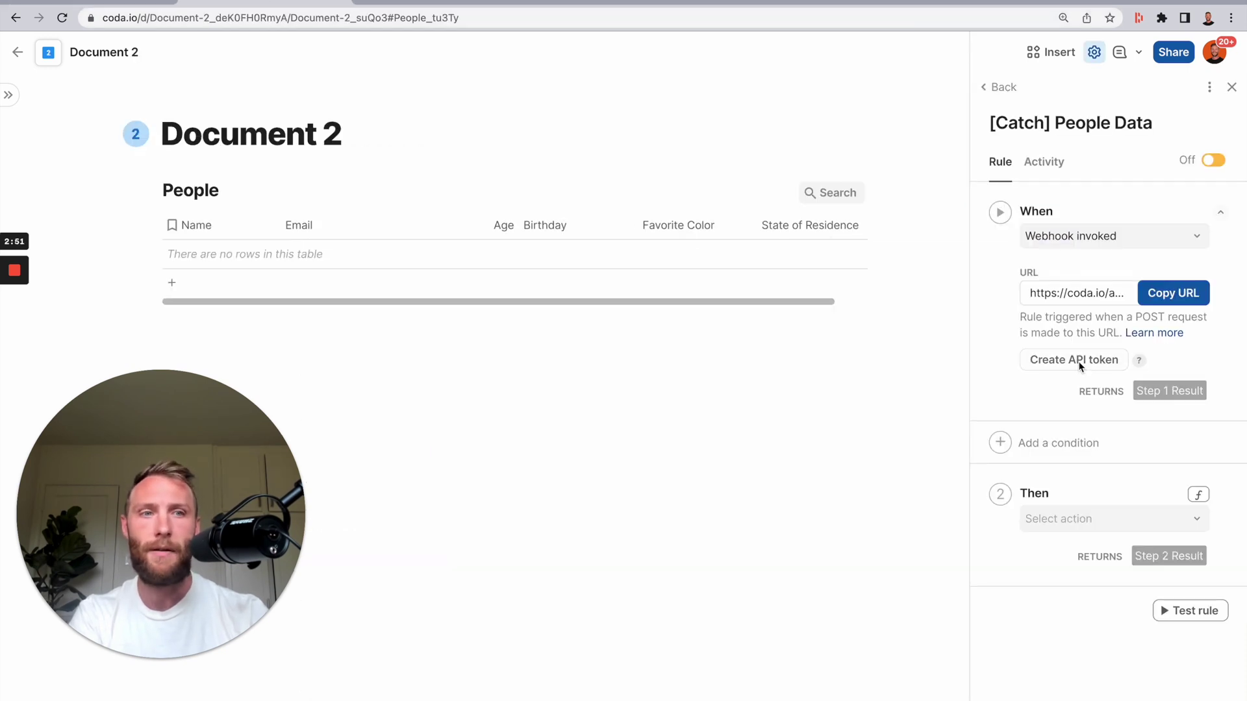
pyautogui.click(91, 2)
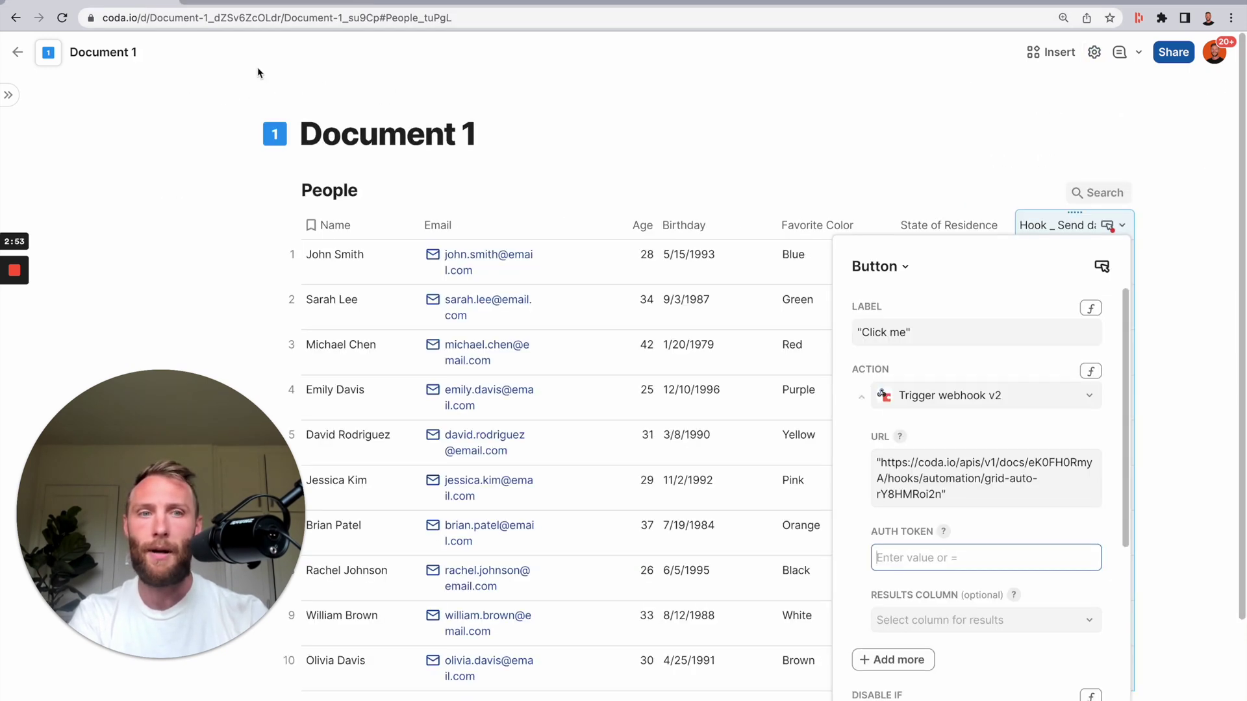
pyautogui.hotkey('ctrl', 'v')
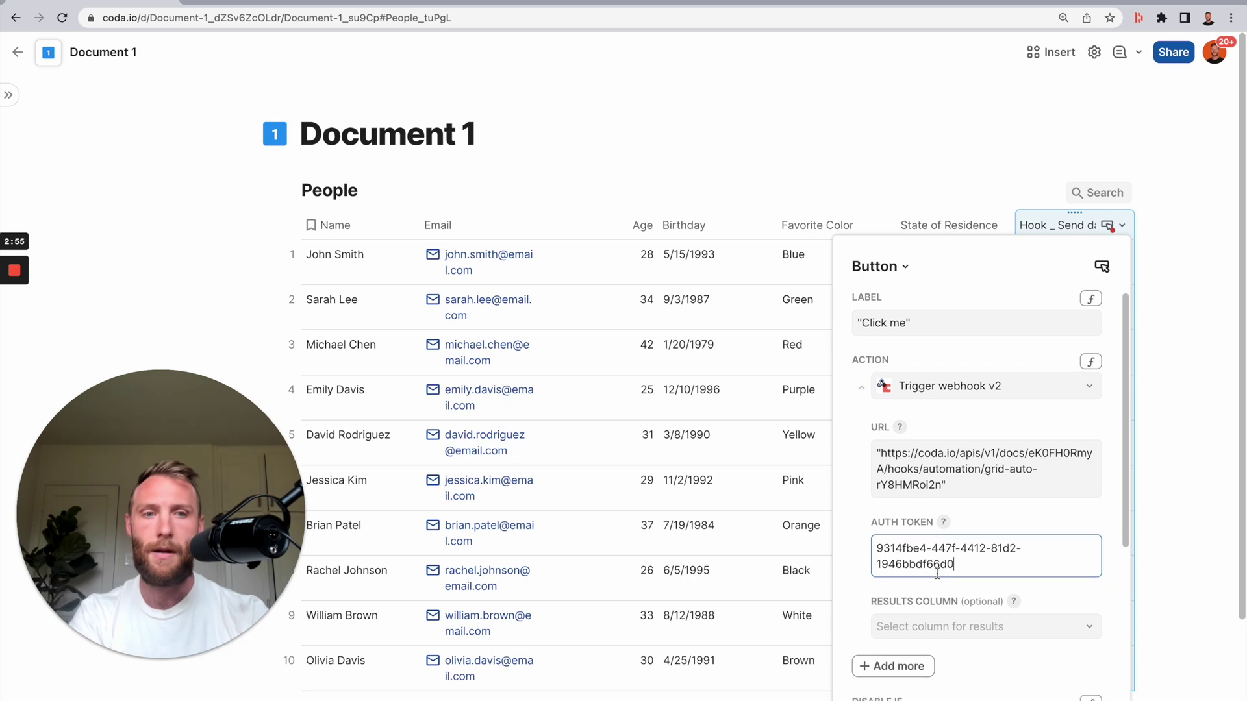
# - Add an Additional options section to the button's webhook action
pyautogui.scroll(-5, 909, 494)
pyautogui.scroll(1, 908, 448)
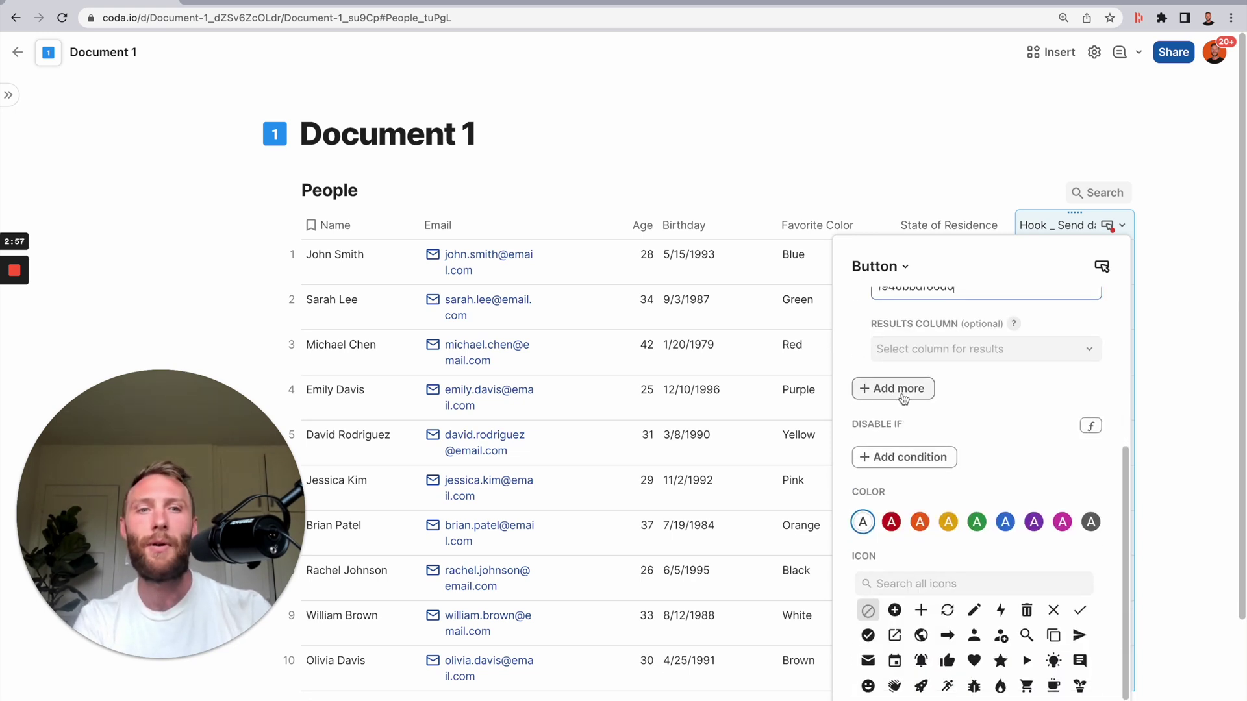
pyautogui.click(902, 390)
pyautogui.click(919, 423)
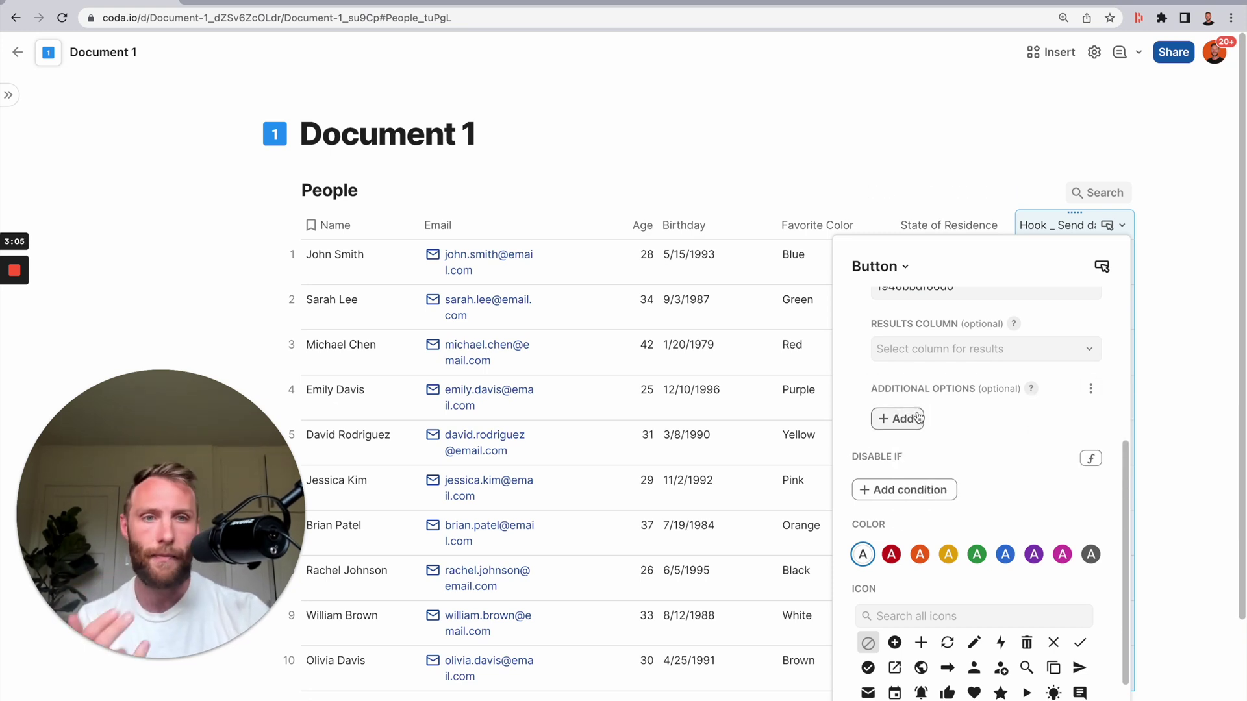
# - Add four key/value rows under Additional Options
pyautogui.click(900, 419)
pyautogui.click(906, 391)
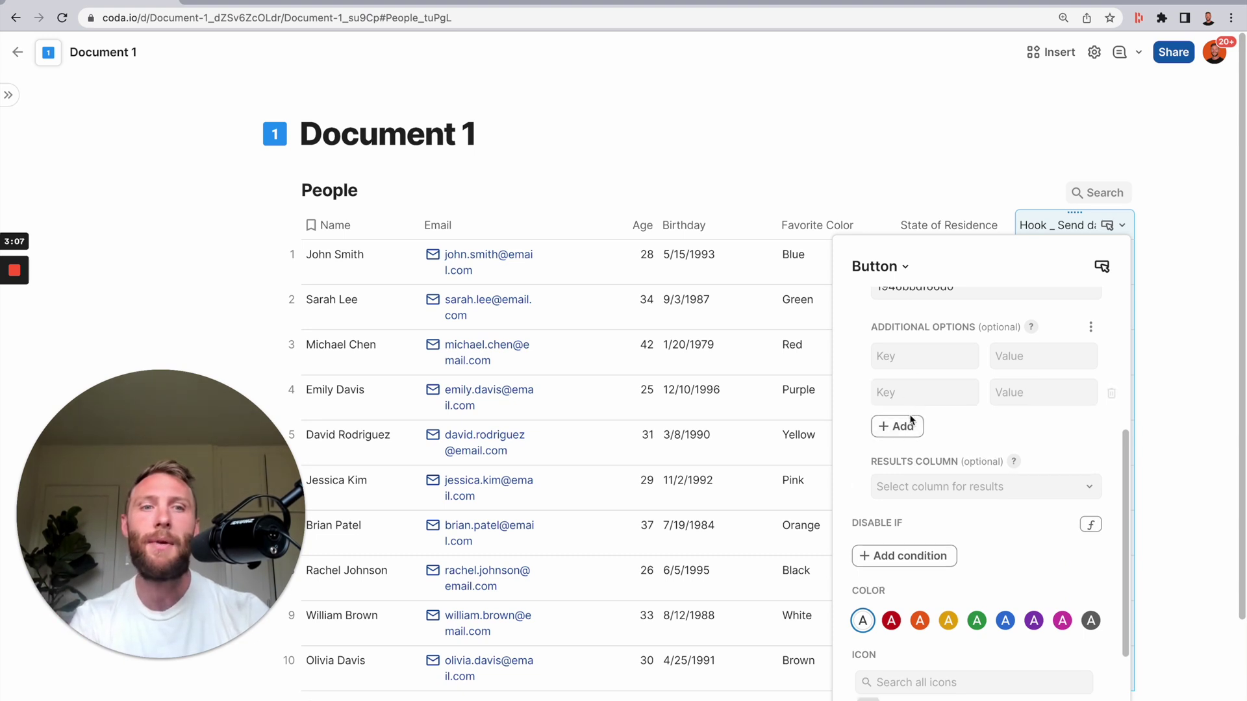
pyautogui.click(905, 427)
pyautogui.click(906, 464)
# - Fill the first option row with key "dog" and value dachusund
pyautogui.click(923, 364)
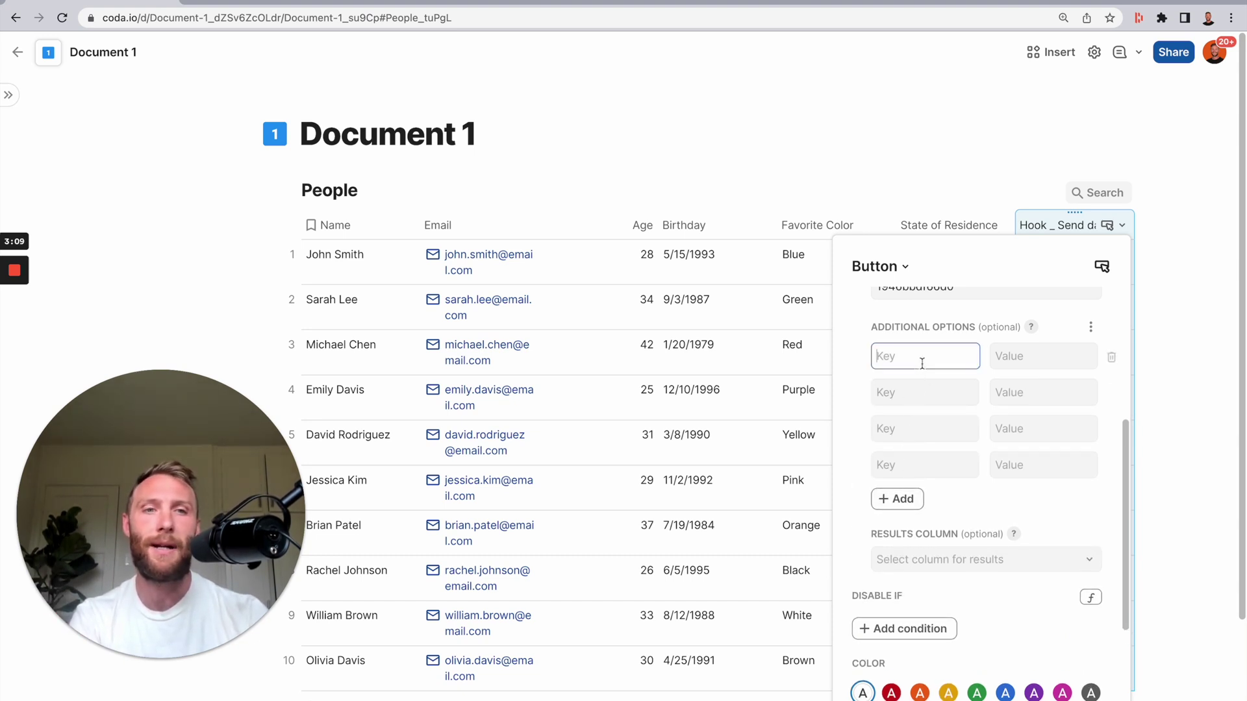
pyautogui.write('"dog"')
pyautogui.press('Tab')
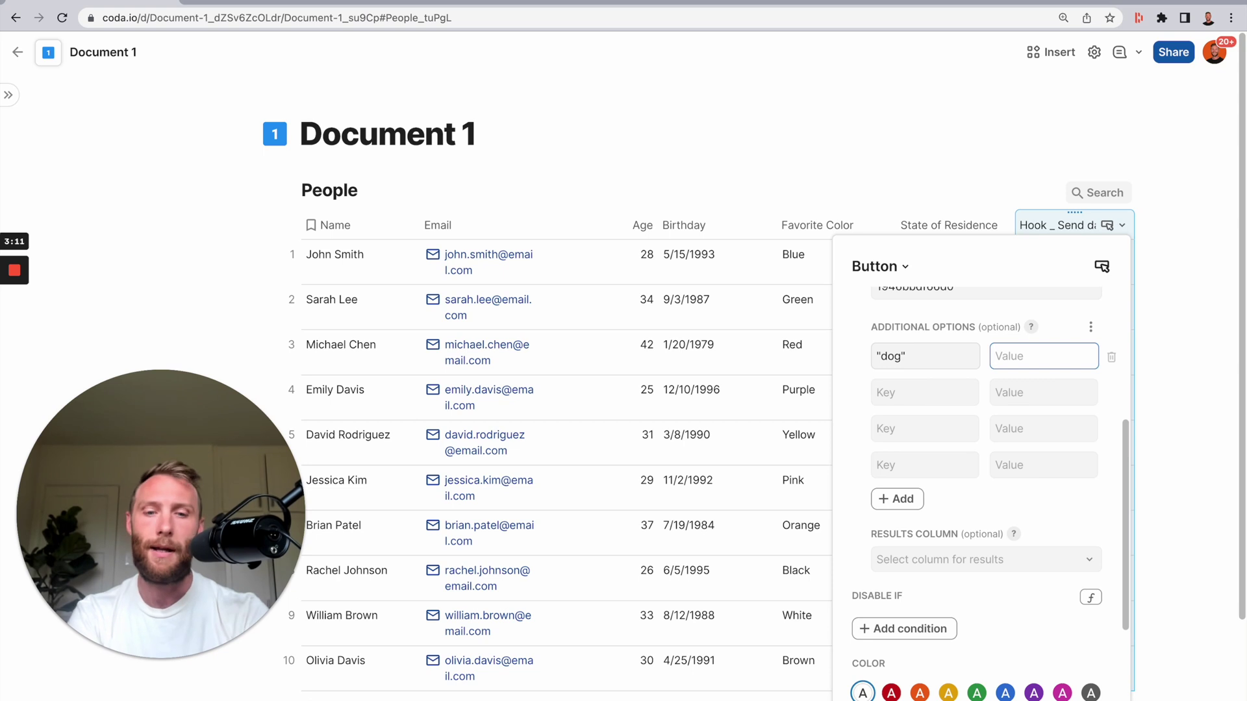
pyautogui.write('dachusund')
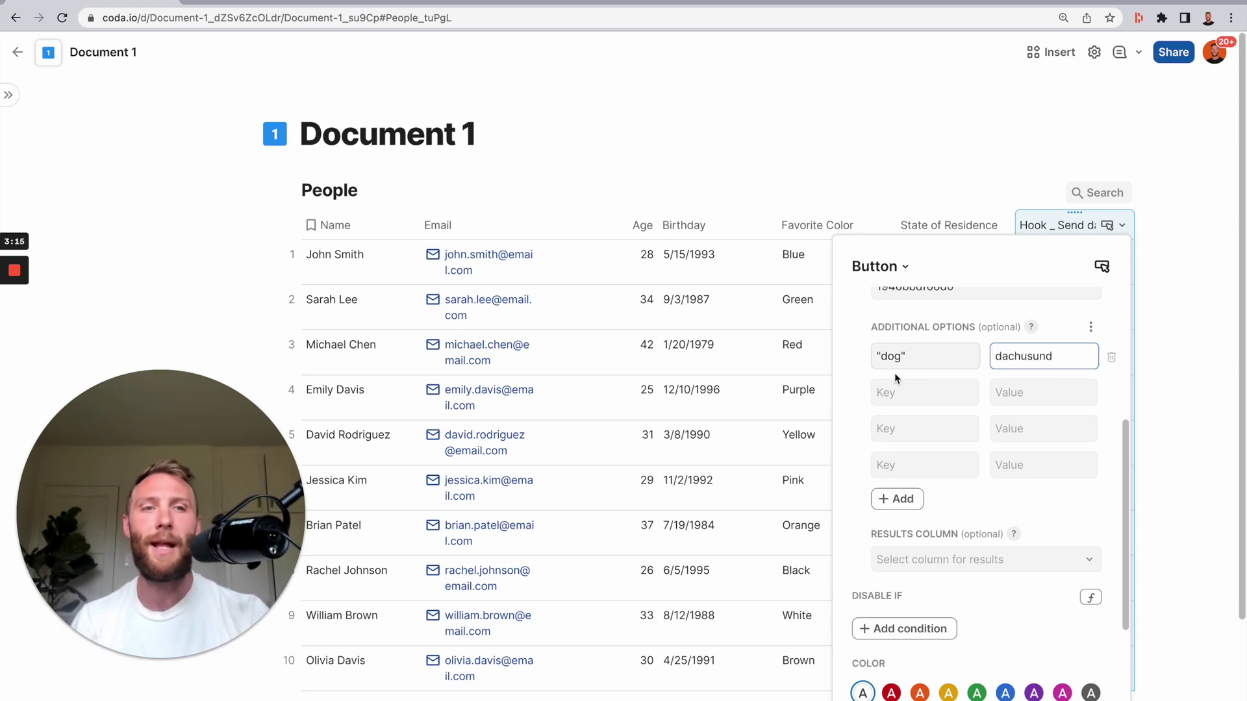
pyautogui.press('Tab')
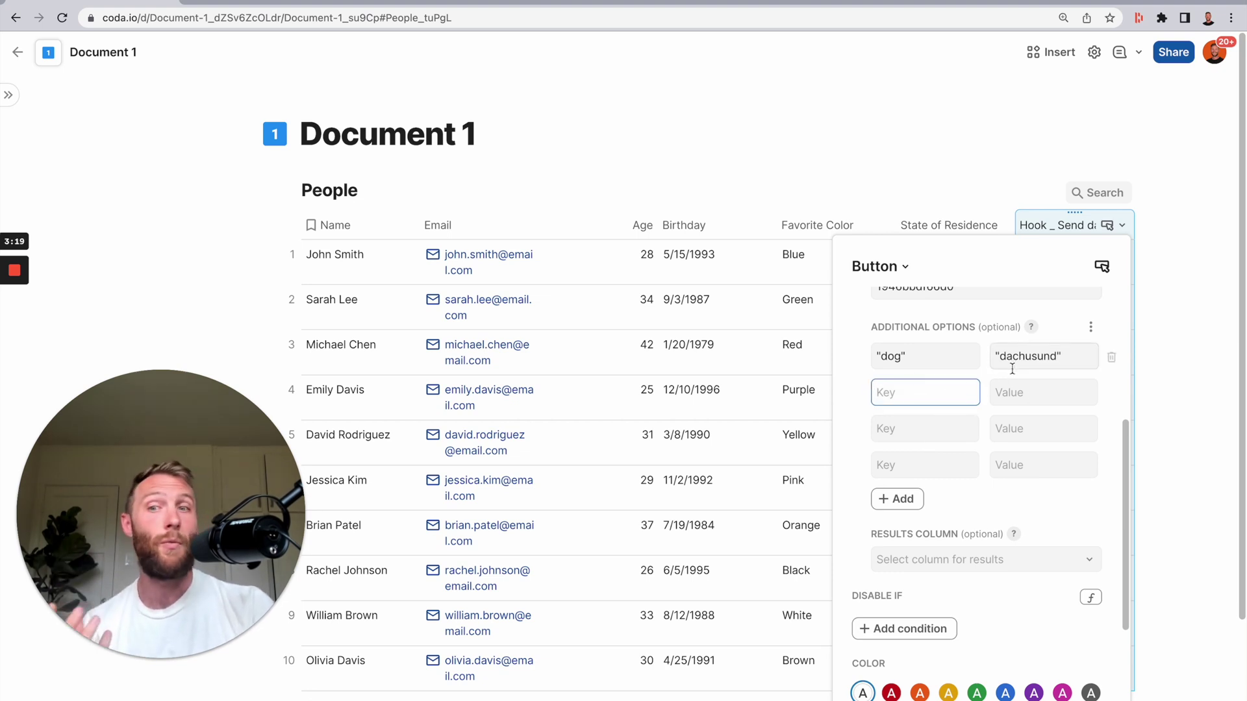
pyautogui.click(348, 258)
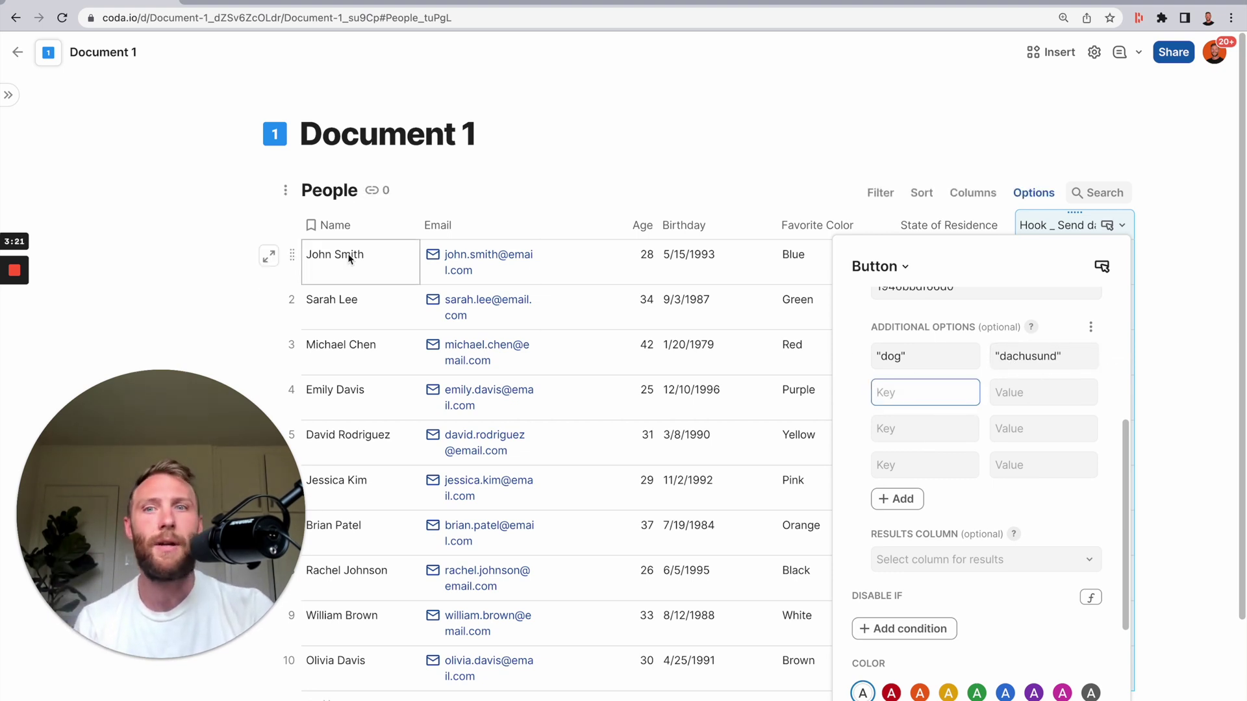
pyautogui.click(905, 358)
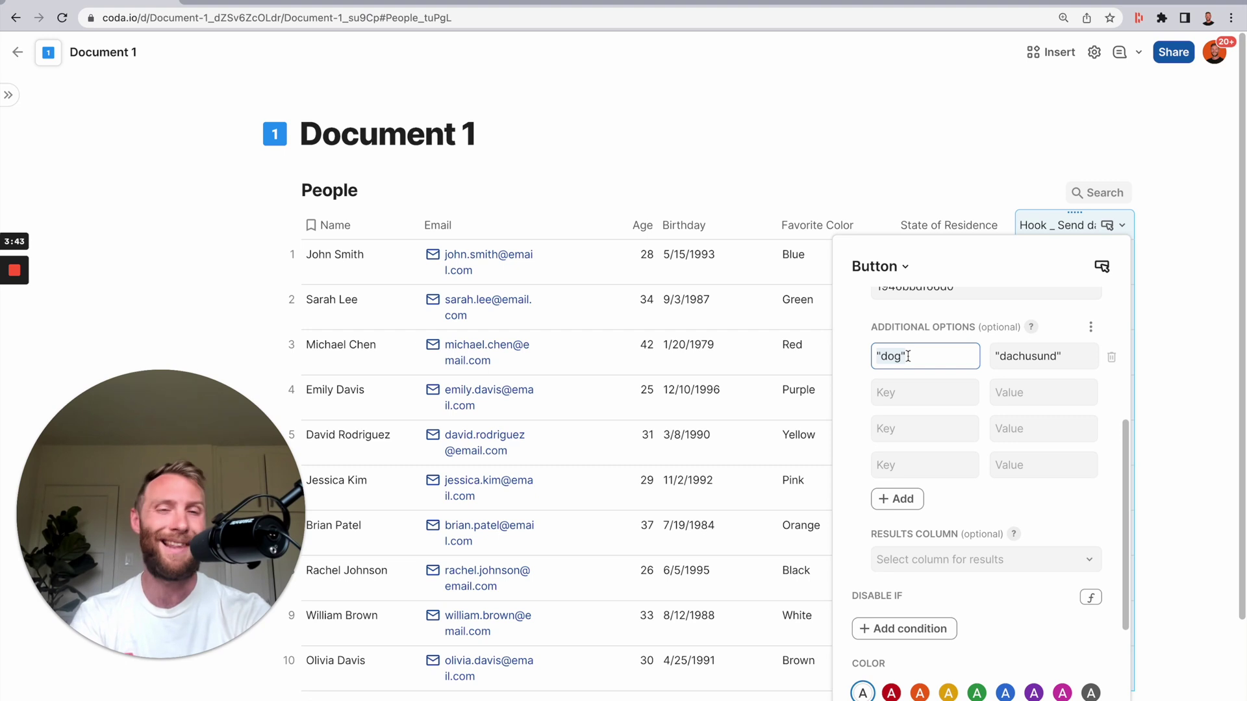
# - Set the first three option keys to name, email and age
pyautogui.write('name')
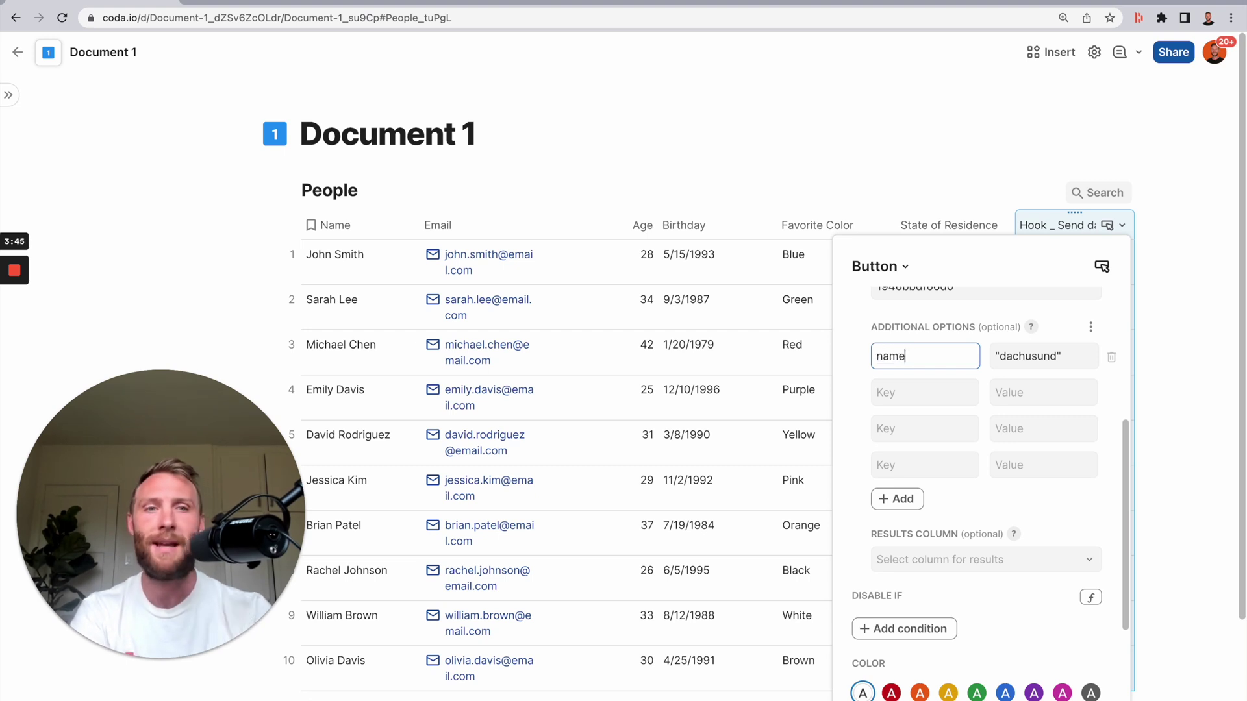
pyautogui.click(928, 393)
pyautogui.write('email')
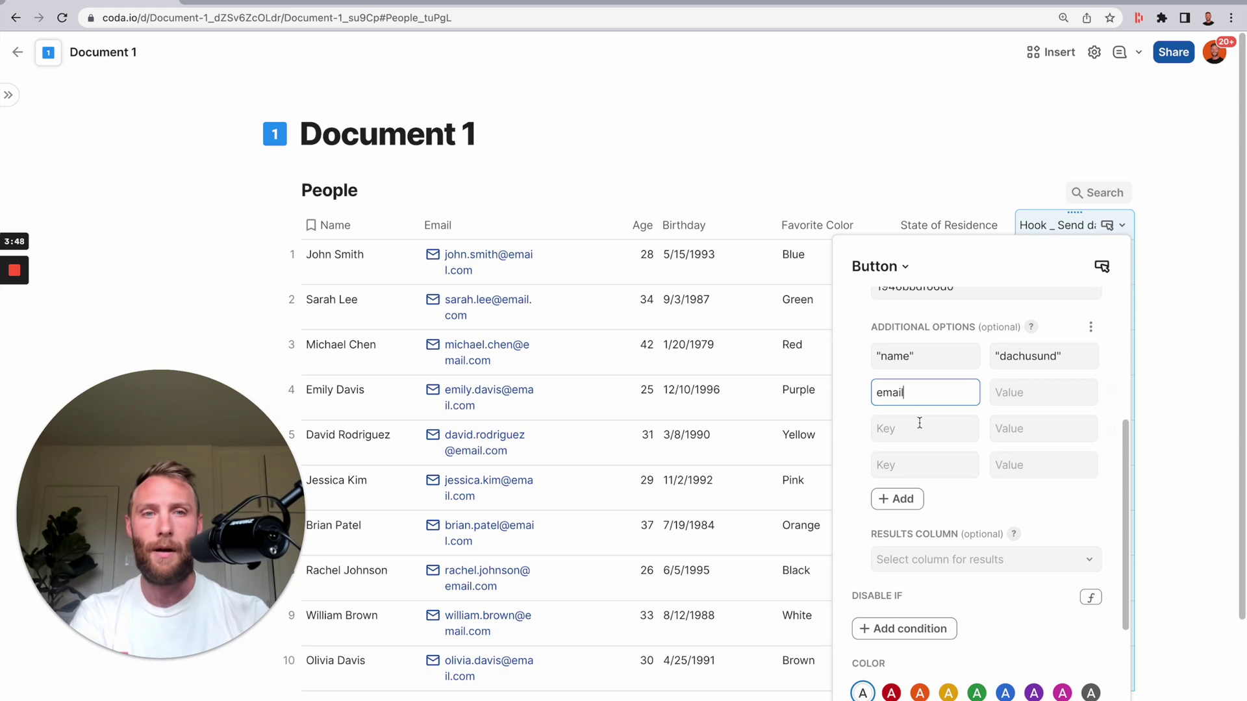
pyautogui.click(920, 423)
pyautogui.write('age')
# - Add option keys birth, color and state, and clear the sample dachusund value
pyautogui.click(908, 468)
pyautogui.write('birth')
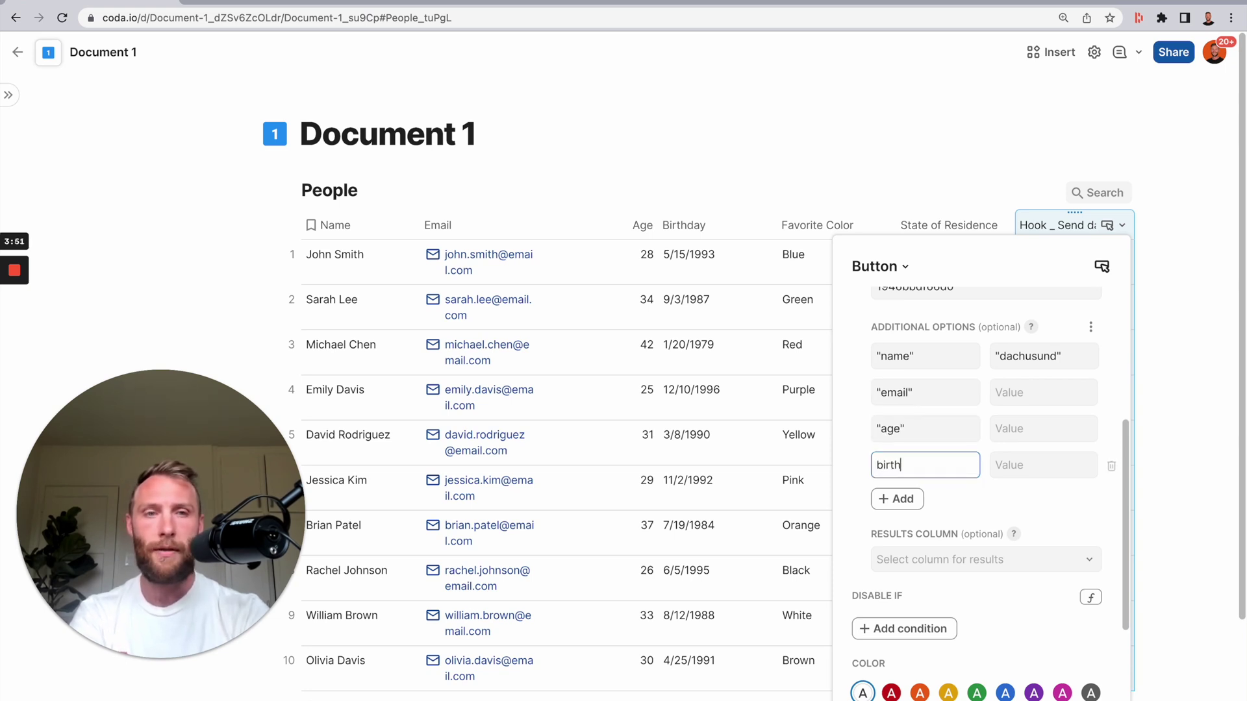
pyautogui.click(910, 499)
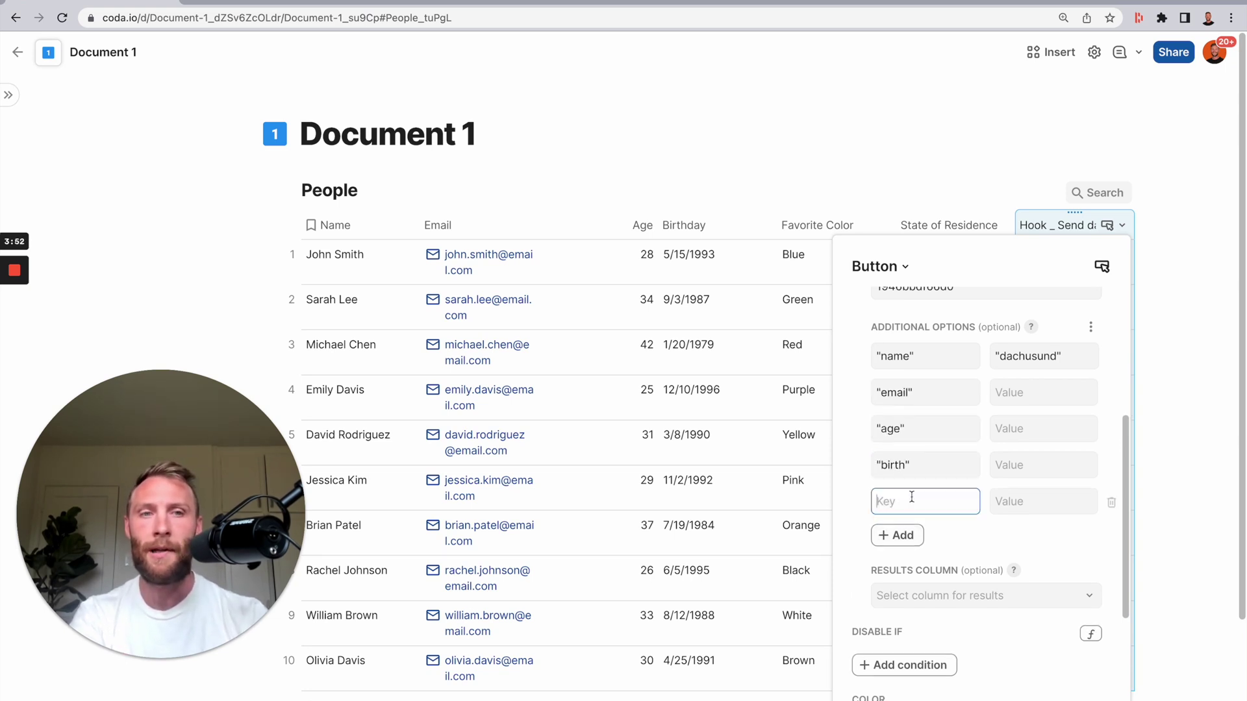
pyautogui.write('color')
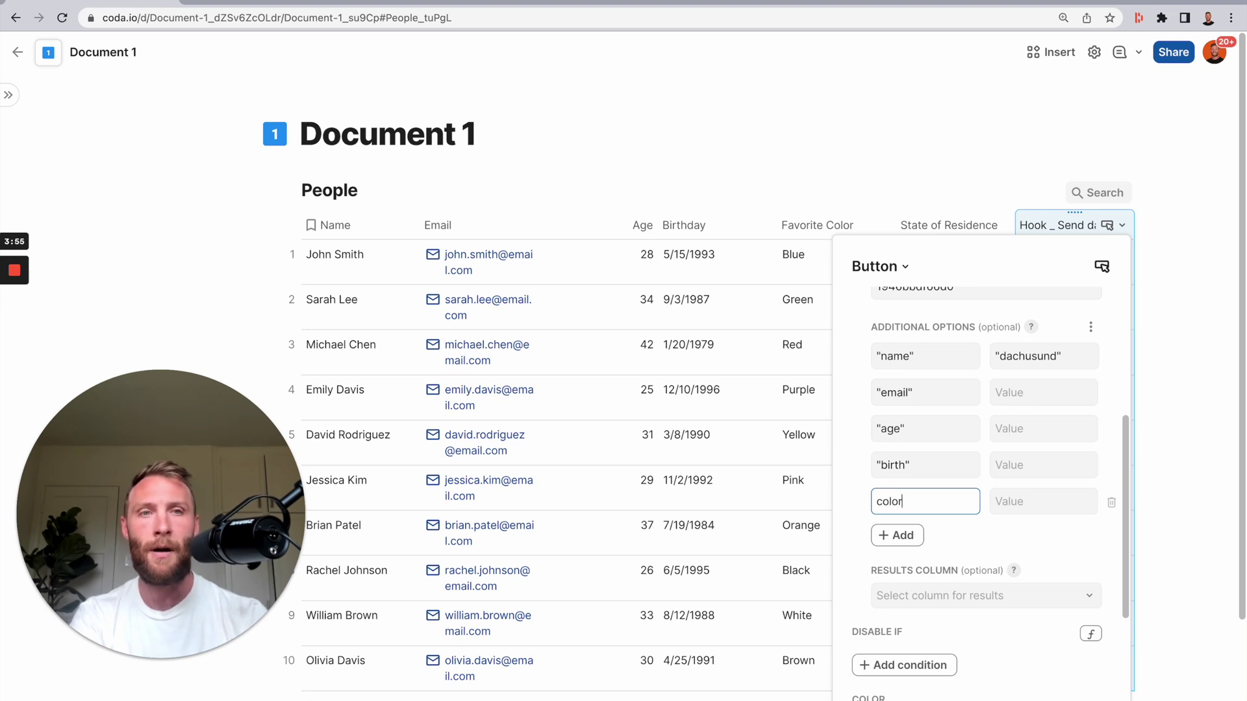
pyautogui.press('Return')
pyautogui.write('state')
pyautogui.click(1032, 359)
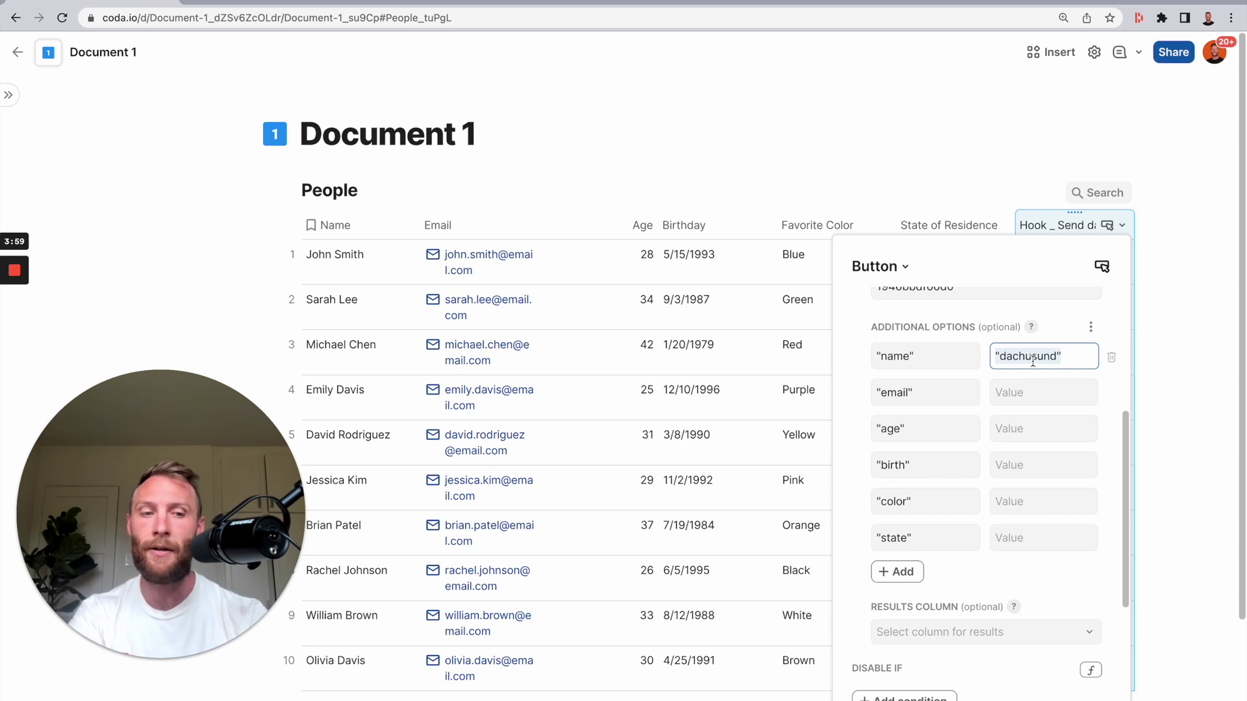
pyautogui.hotkey('ctrl', 'a')
pyautogui.press('BackSpace')
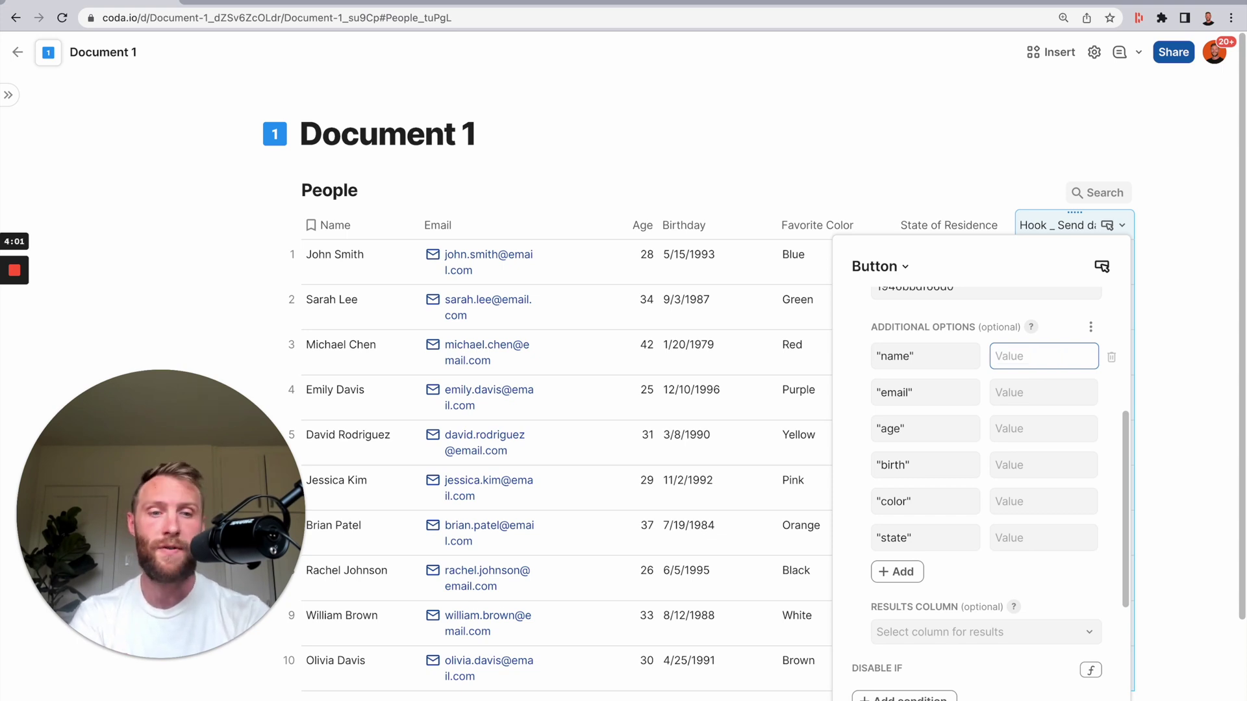
# - Map the name, email and age values to the Name, Email and Age columns
pyautogui.write('=')
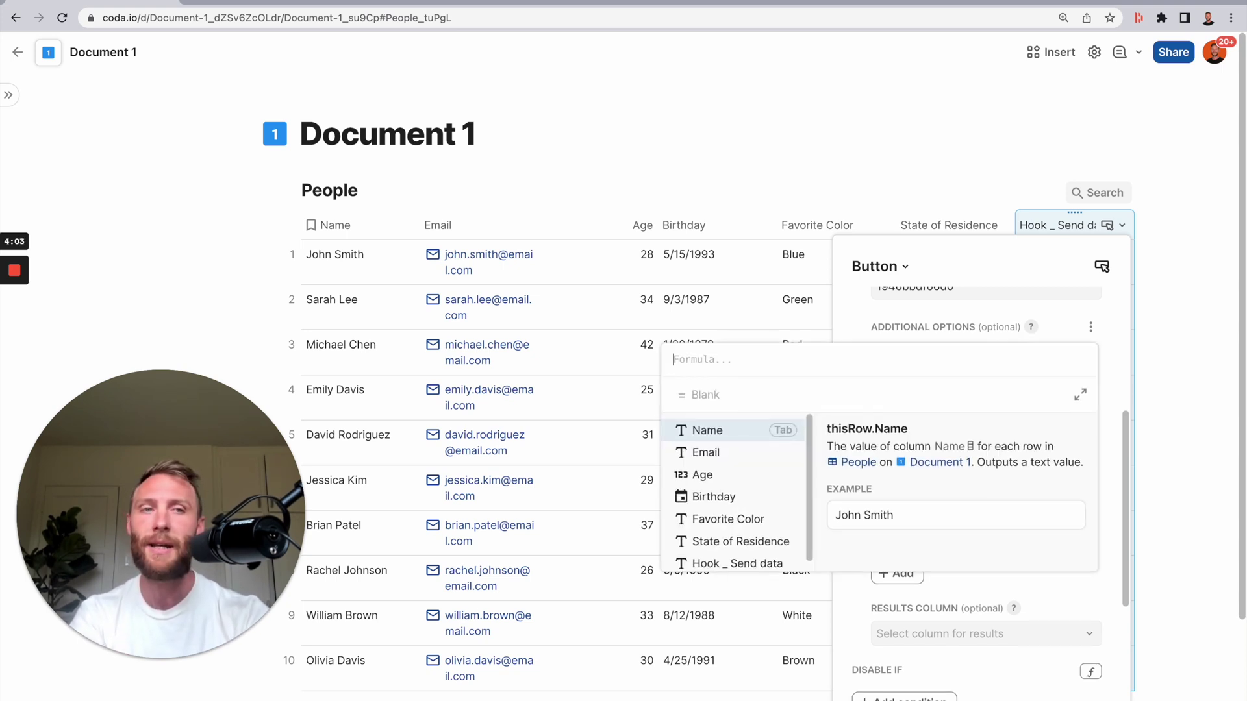
pyautogui.write('name')
pyautogui.press('Tab')
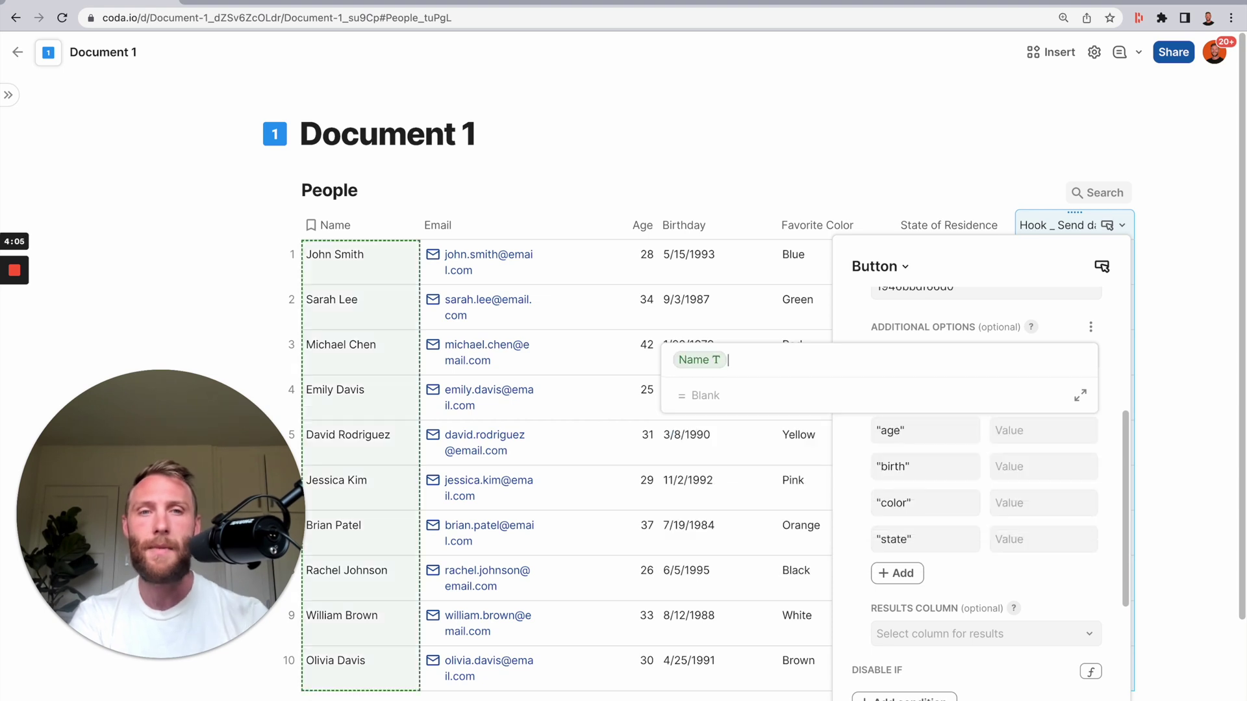
pyautogui.click(1060, 433)
pyautogui.click(1020, 399)
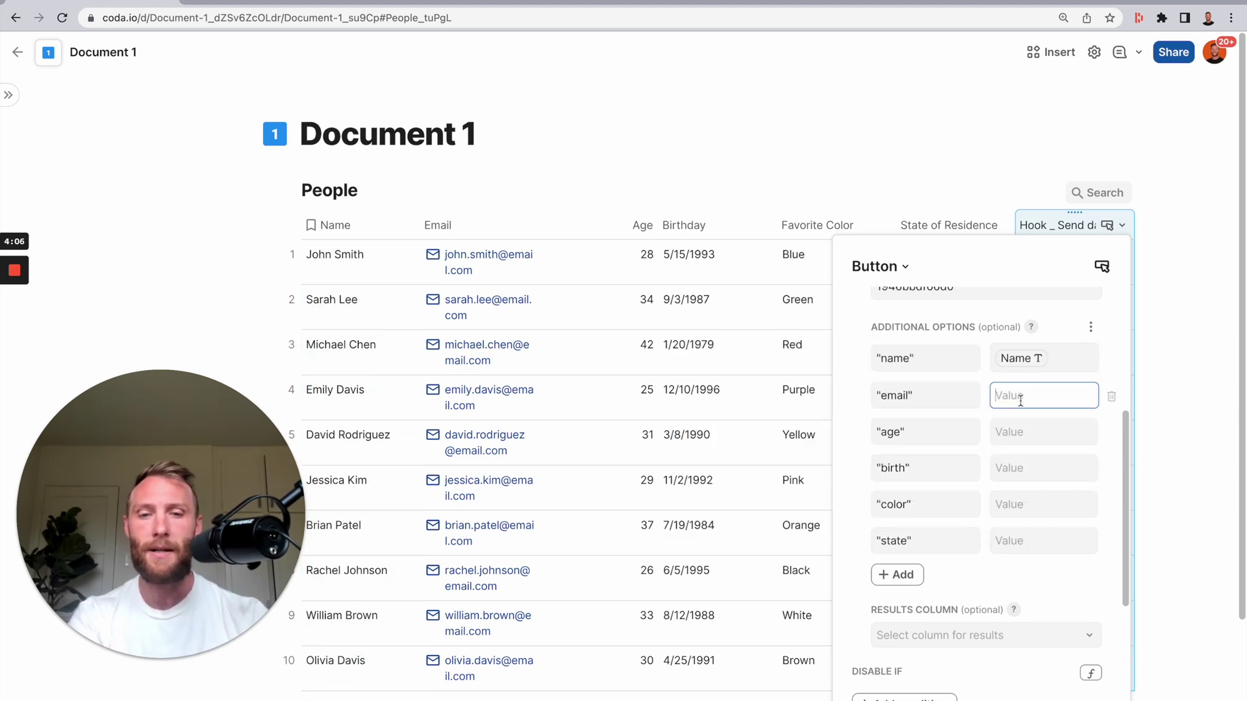
pyautogui.write('=email')
pyautogui.press('Tab')
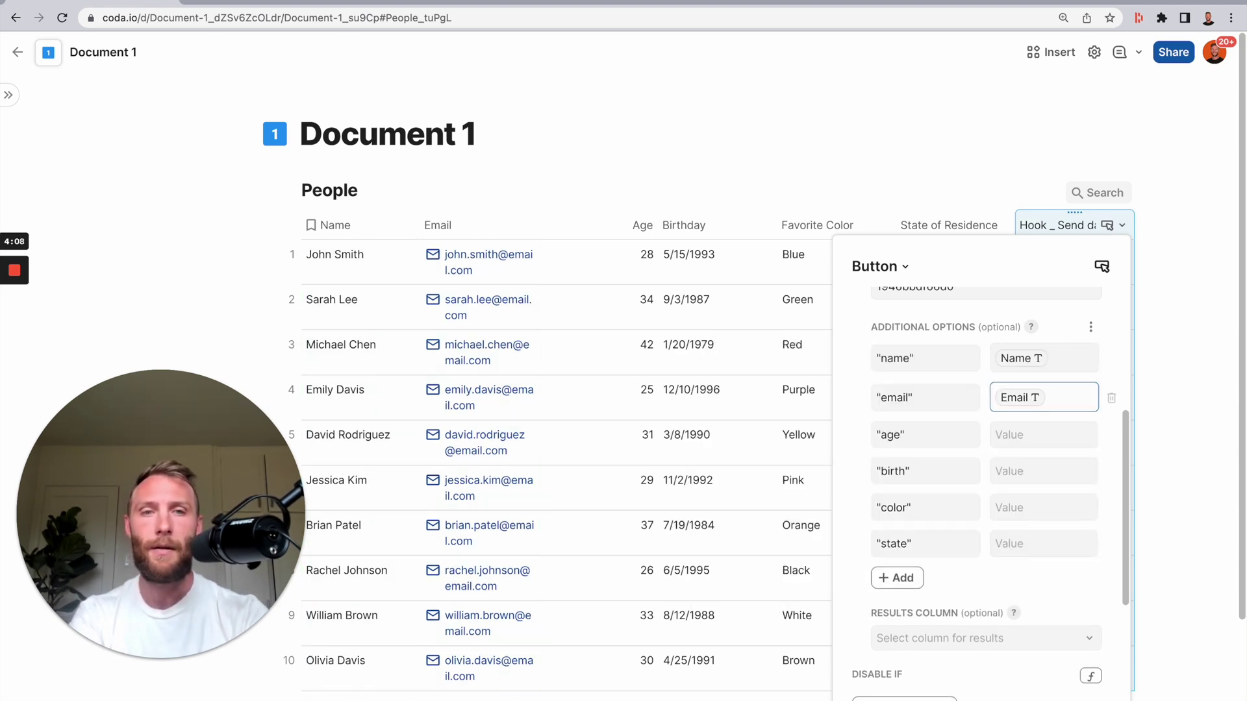
pyautogui.click(1027, 433)
pyautogui.write('=age')
pyautogui.press('Tab')
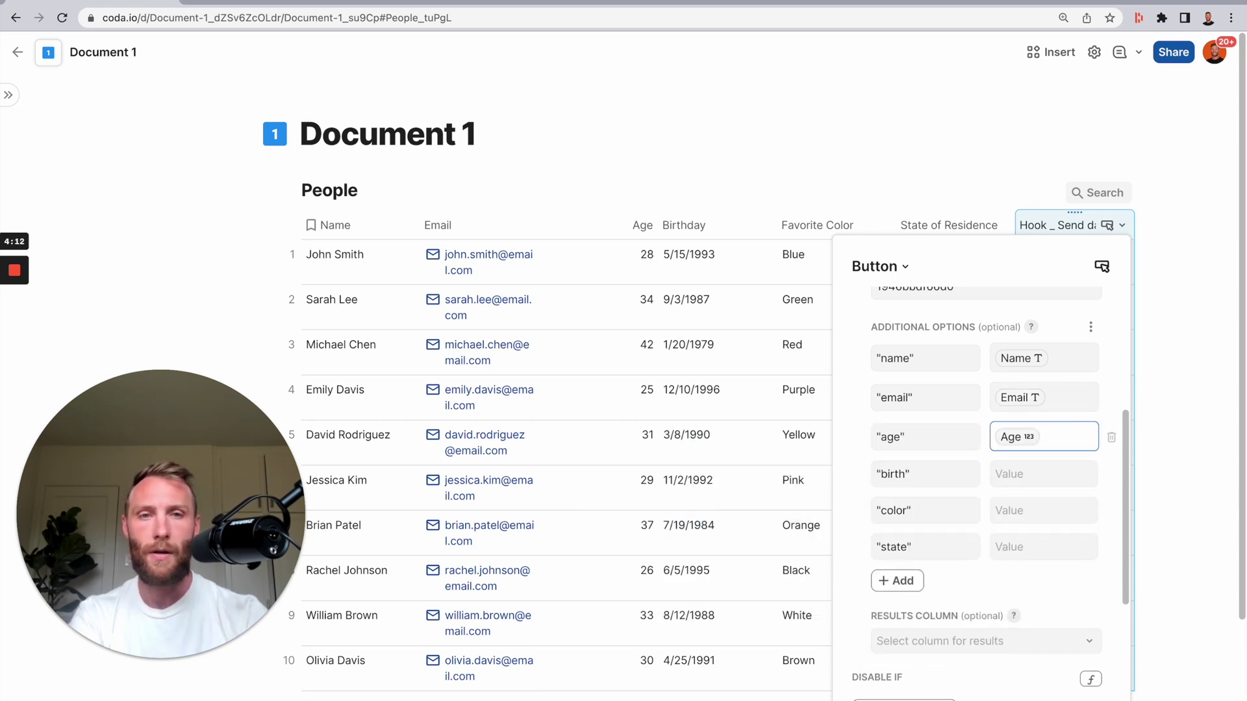
# - Map birth, color and state to Birthday, Favorite Color and State of Residence, then close settings
pyautogui.click(1034, 477)
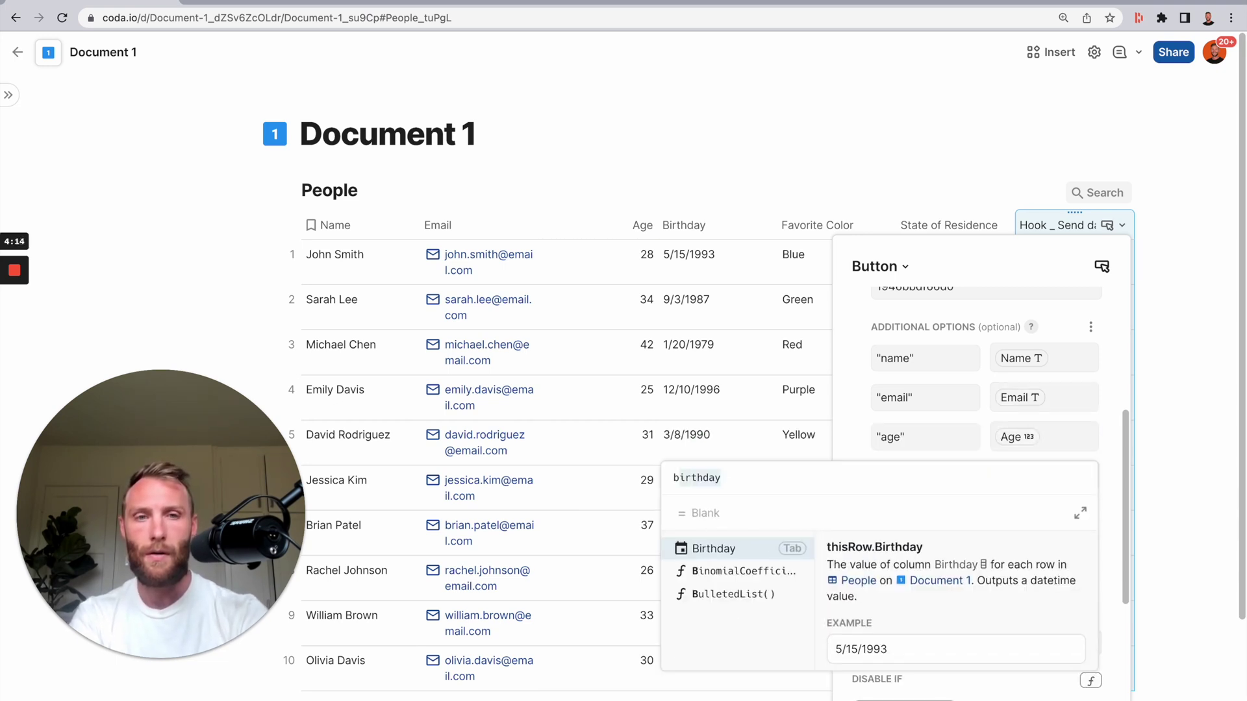
pyautogui.press('Tab')
pyautogui.click(1043, 512)
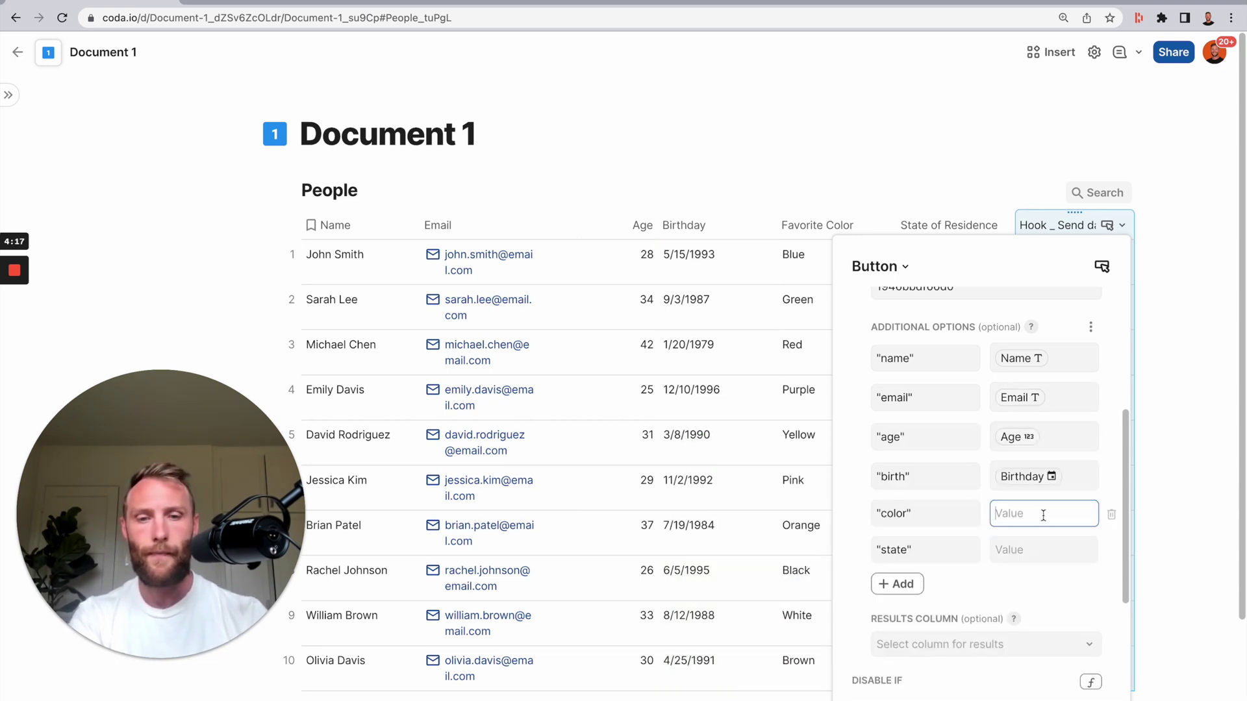
pyautogui.write('=col')
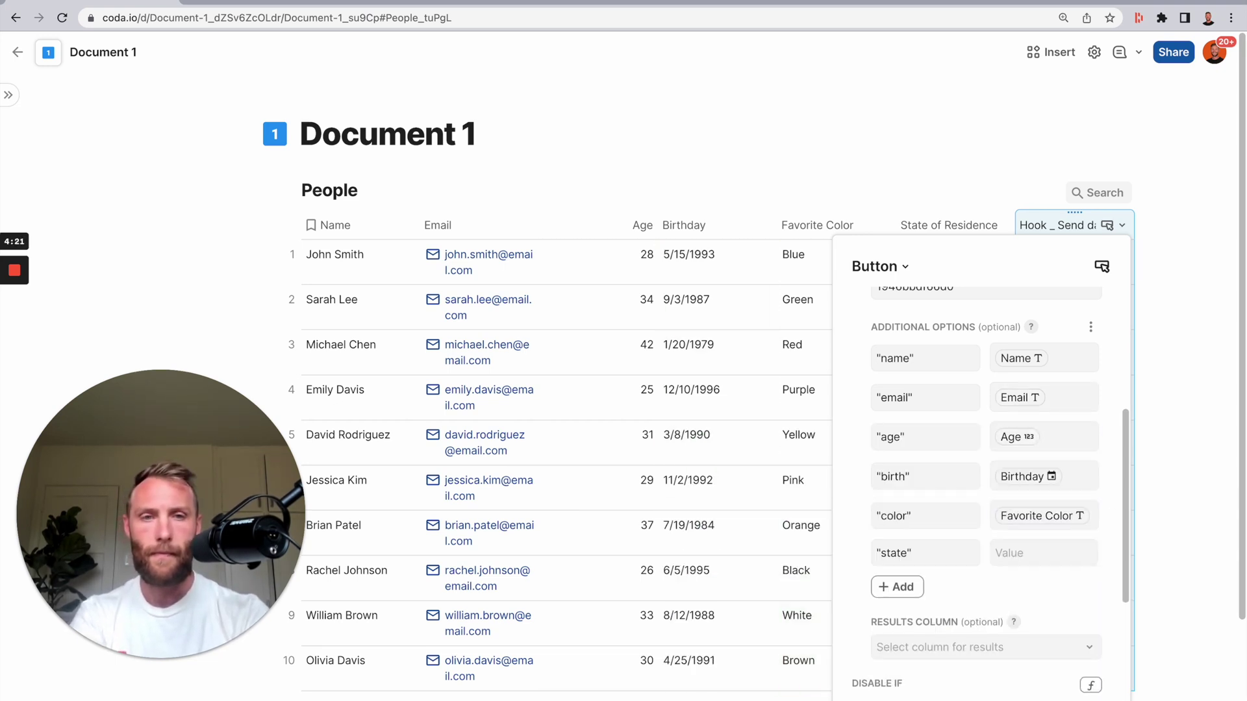
pyautogui.click(1044, 552)
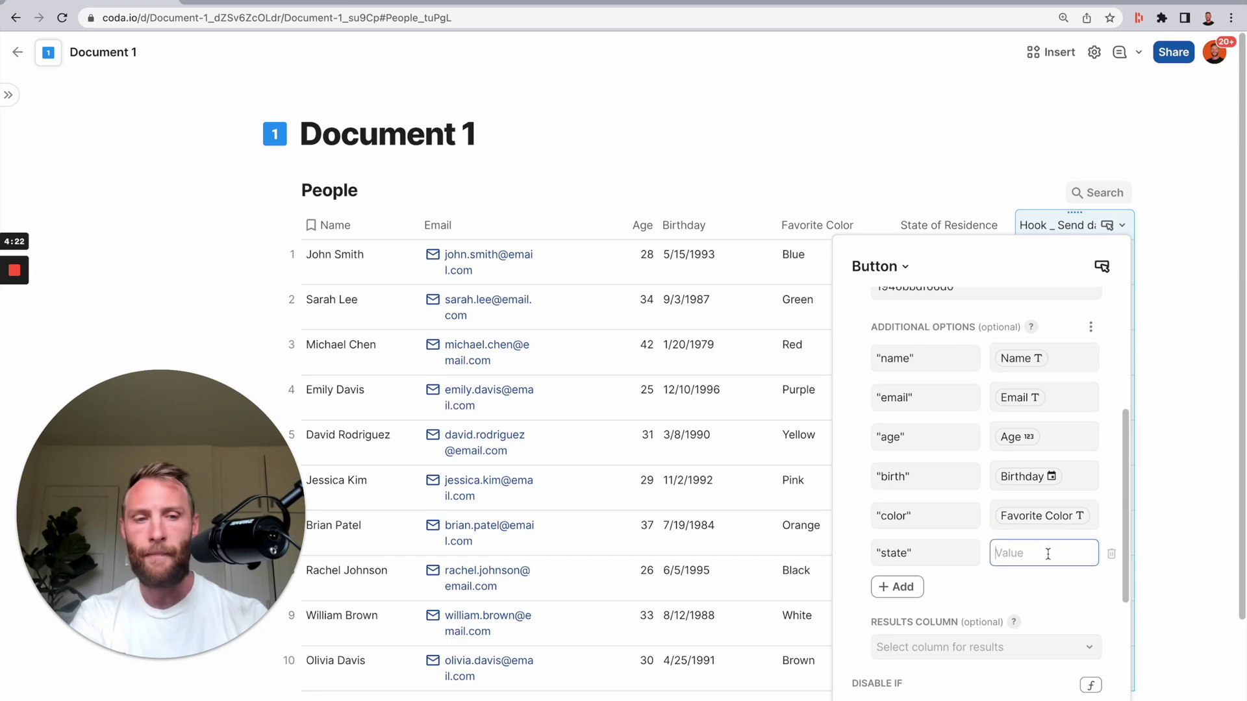
pyautogui.write('=state of Residence')
pyautogui.press('Tab')
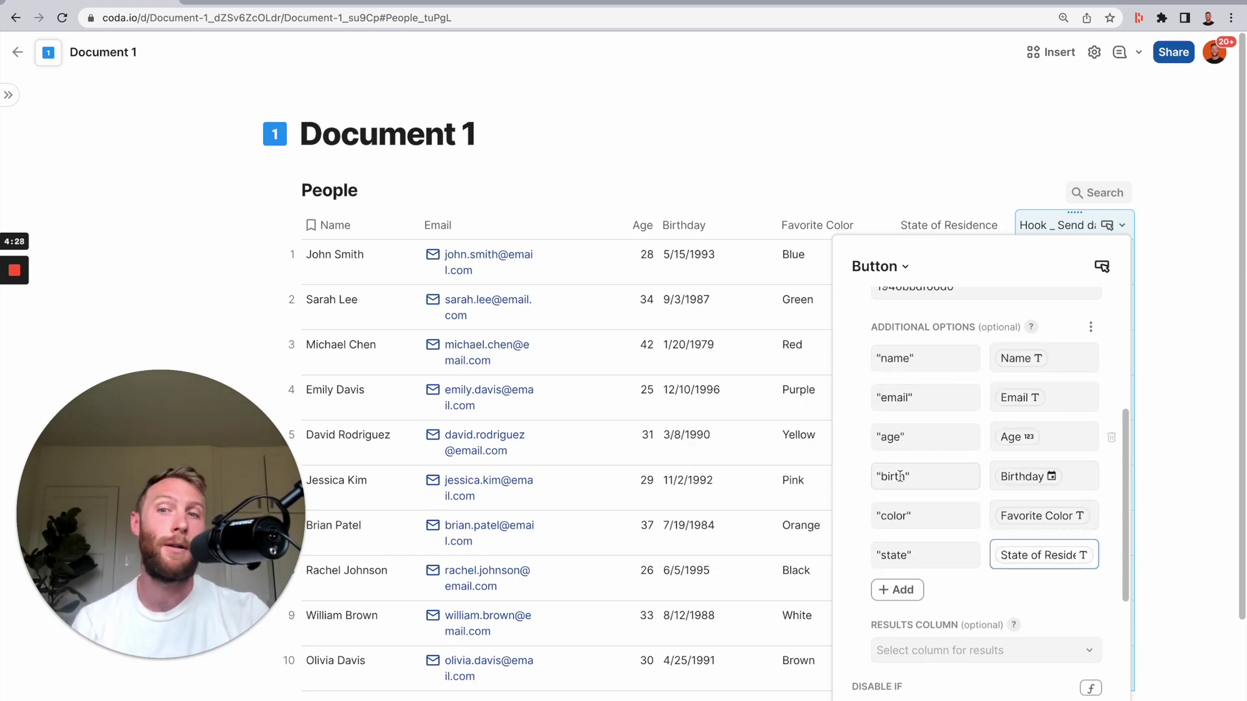
pyautogui.scroll(-4, 974, 539)
pyautogui.scroll(4, 972, 499)
pyautogui.click(958, 226)
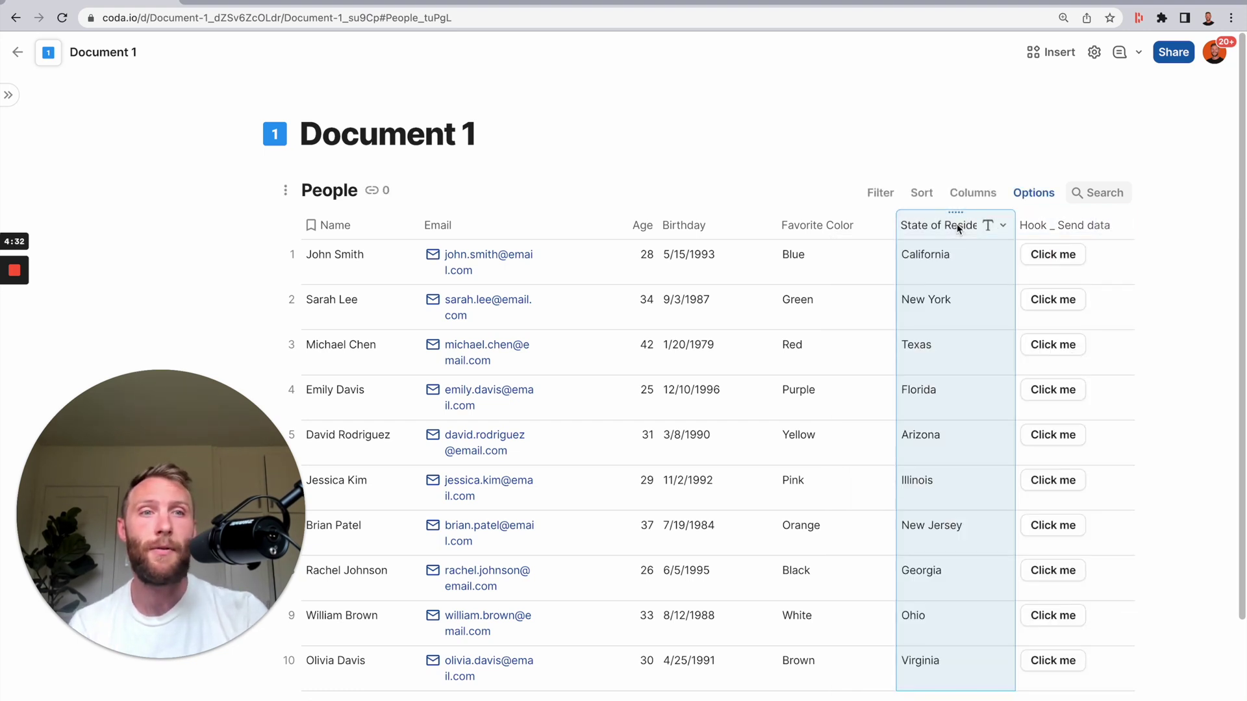
# - Press Click me on John Smith's row, get a webhook error, and return to Document 2's rule
pyautogui.click(1038, 228)
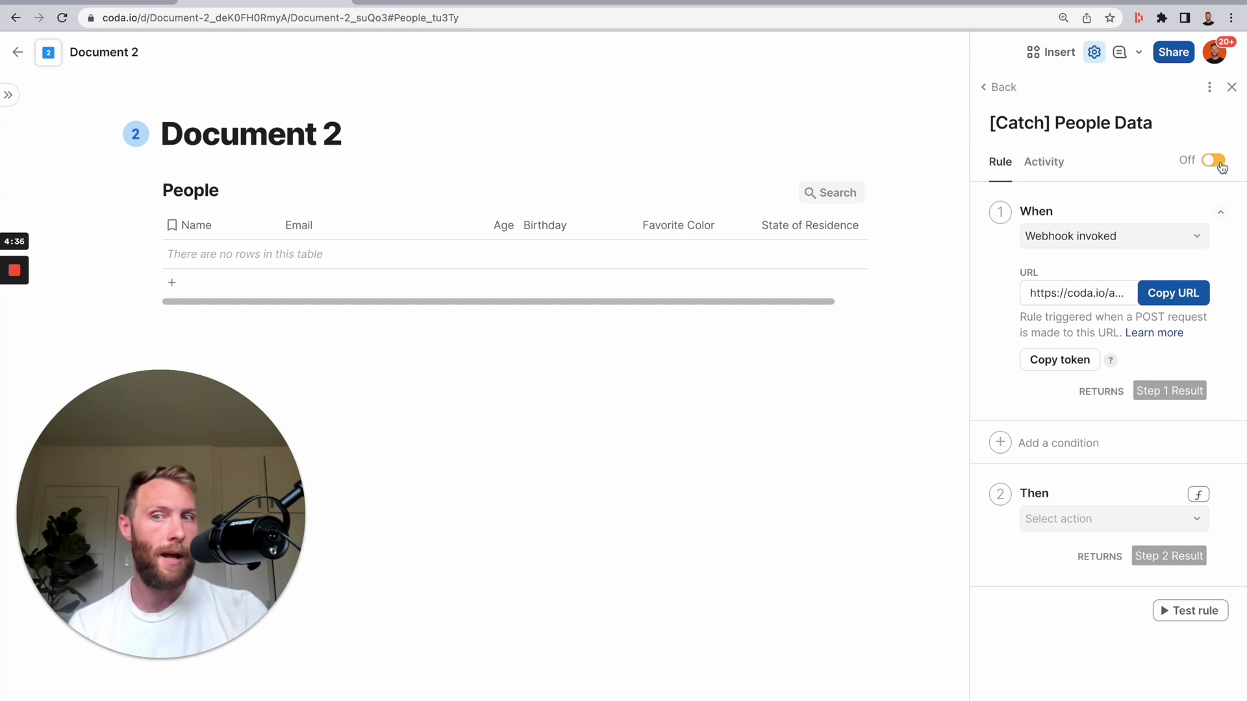
pyautogui.click(81, 8)
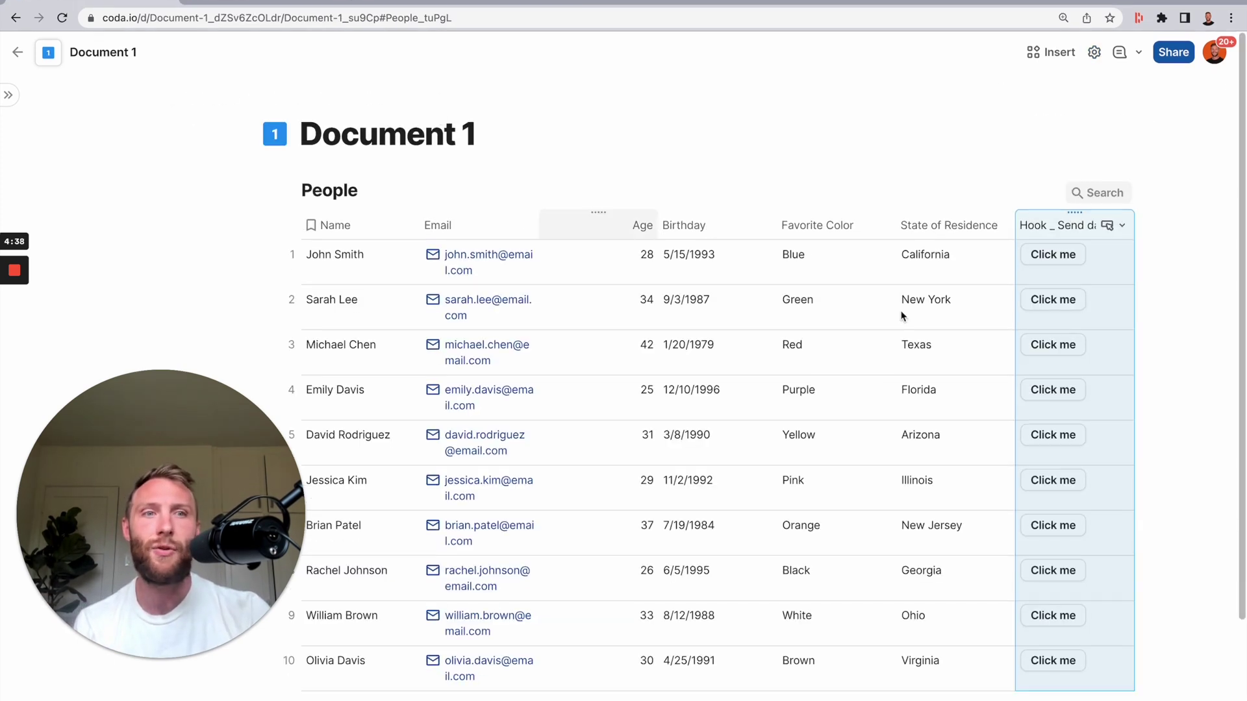
pyautogui.click(1060, 253)
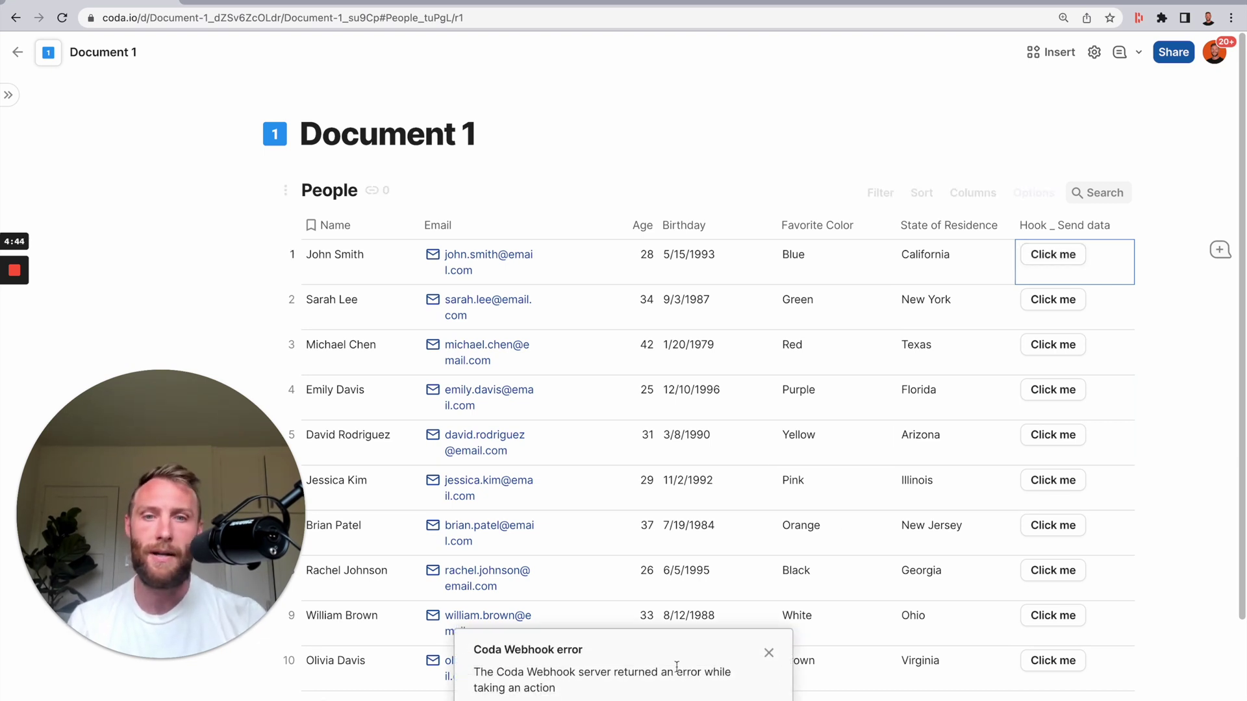
pyautogui.click(273, 2)
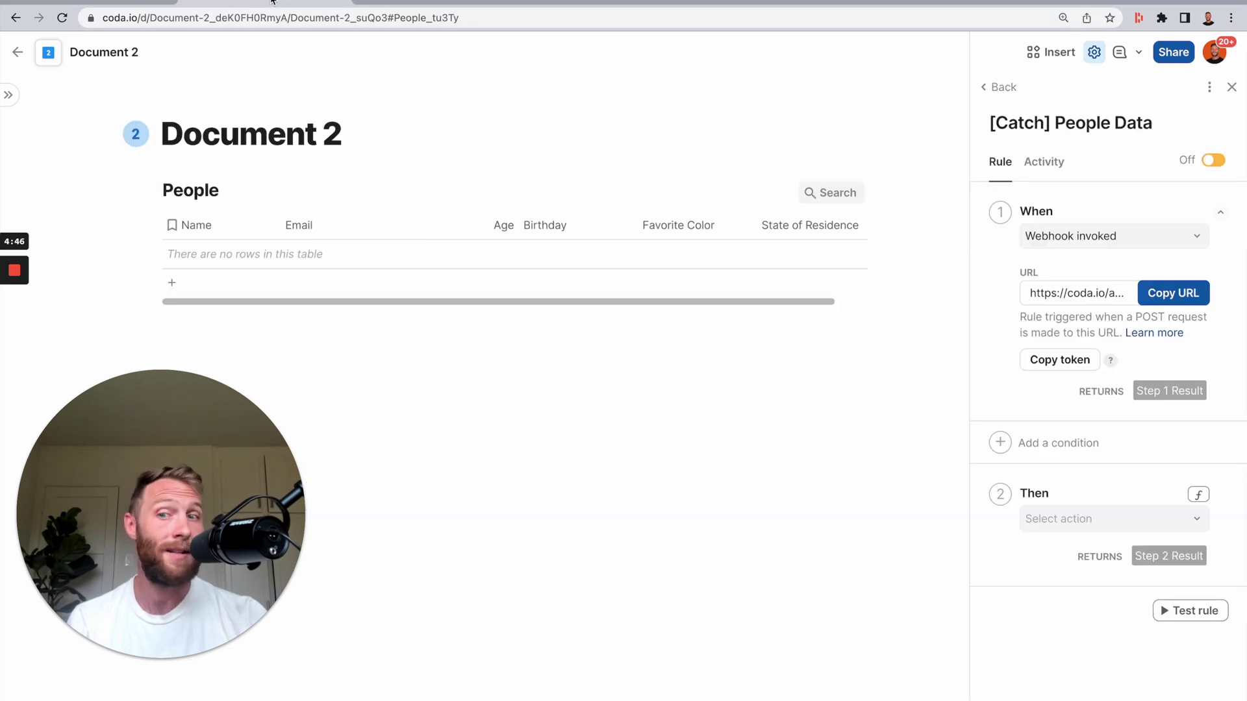
# - Switch the [Catch] People Data rule on and set its Then action to Add or modify rows
pyautogui.click(1207, 159)
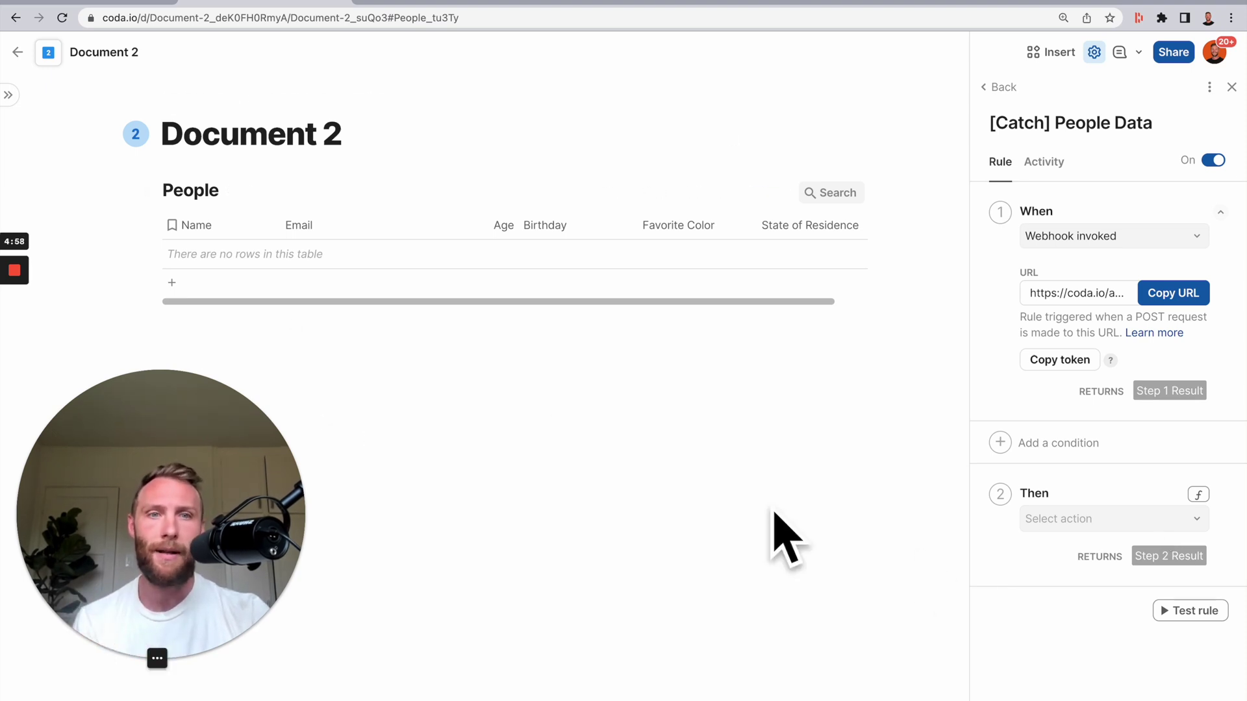
pyautogui.click(1124, 523)
pyautogui.scroll(-3, 1144, 624)
pyautogui.scroll(3, 1141, 626)
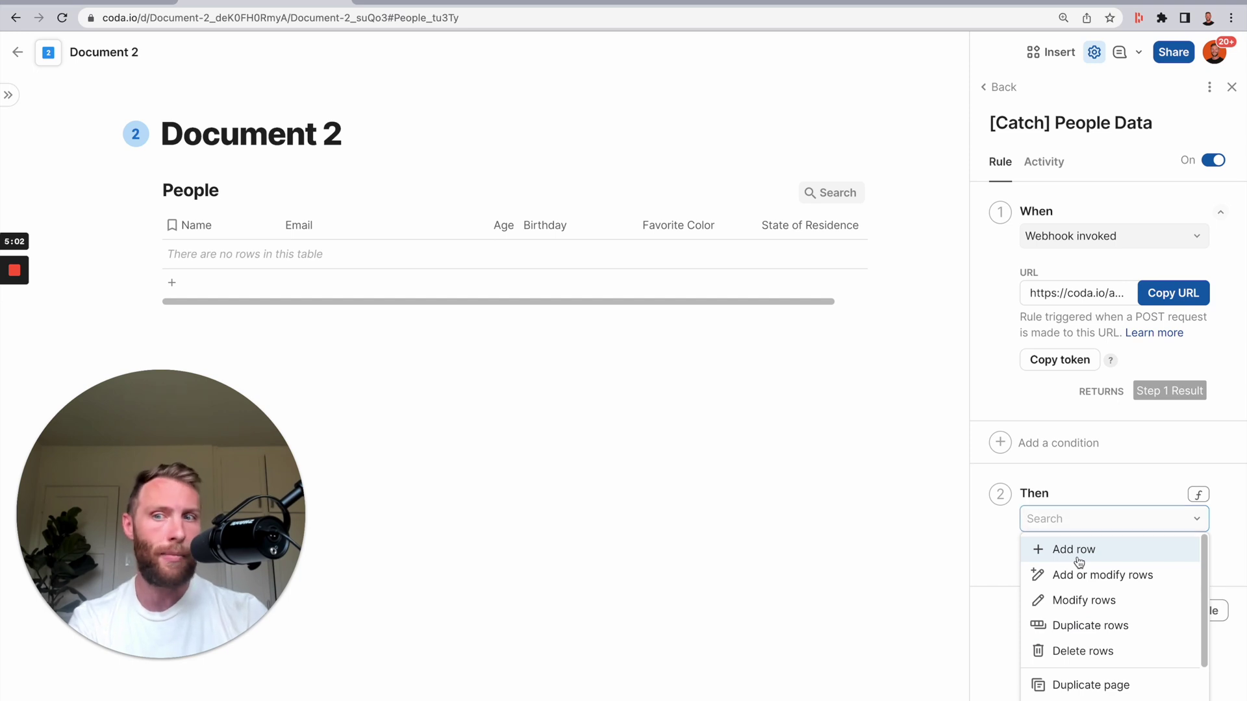
pyautogui.click(1078, 556)
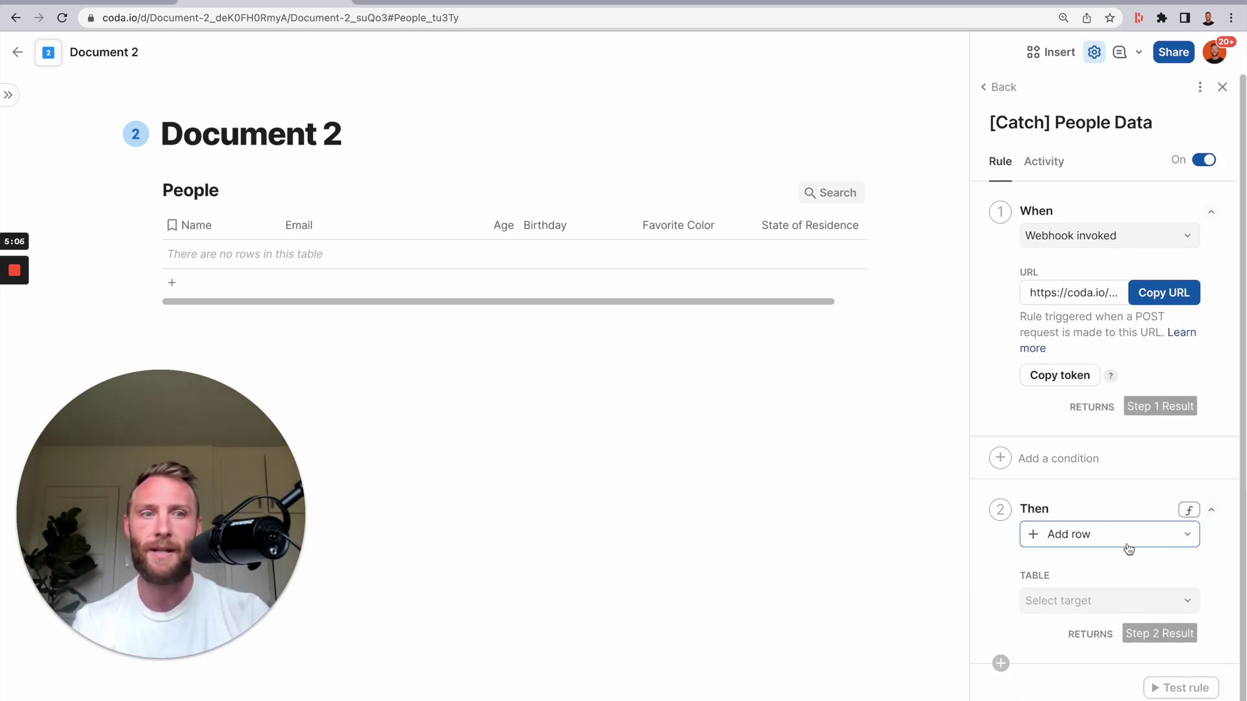
pyautogui.click(1117, 544)
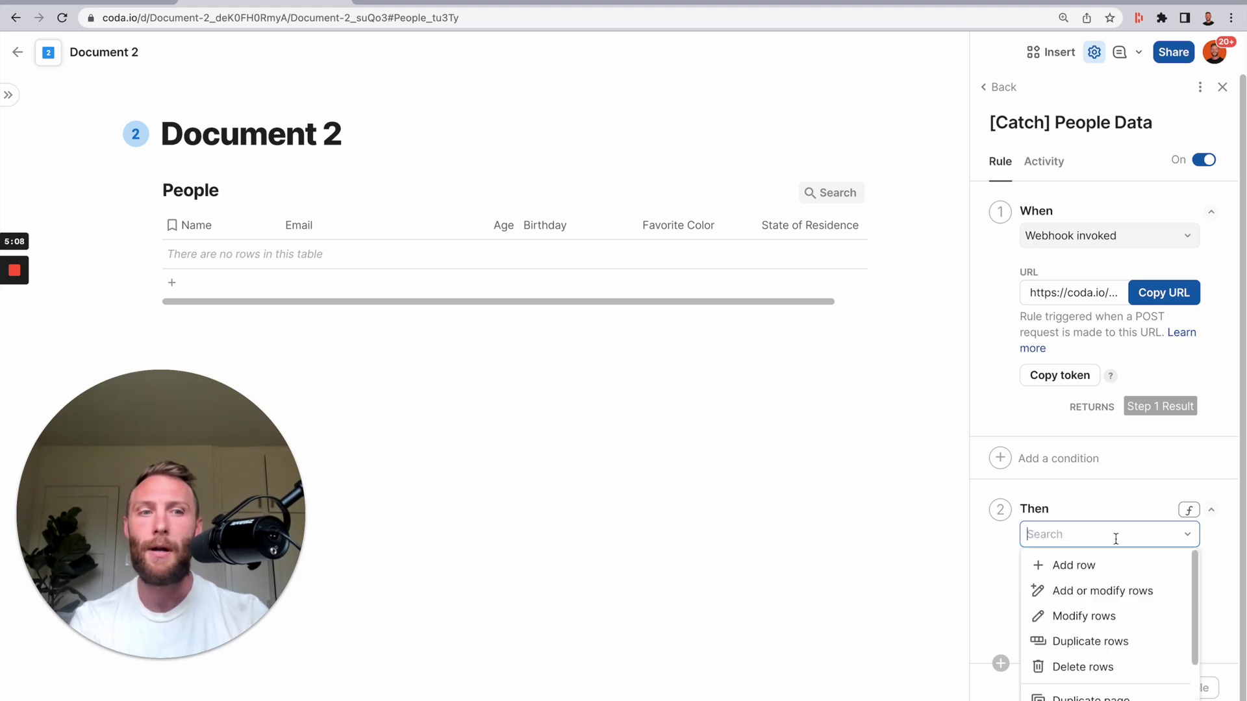
pyautogui.click(1103, 591)
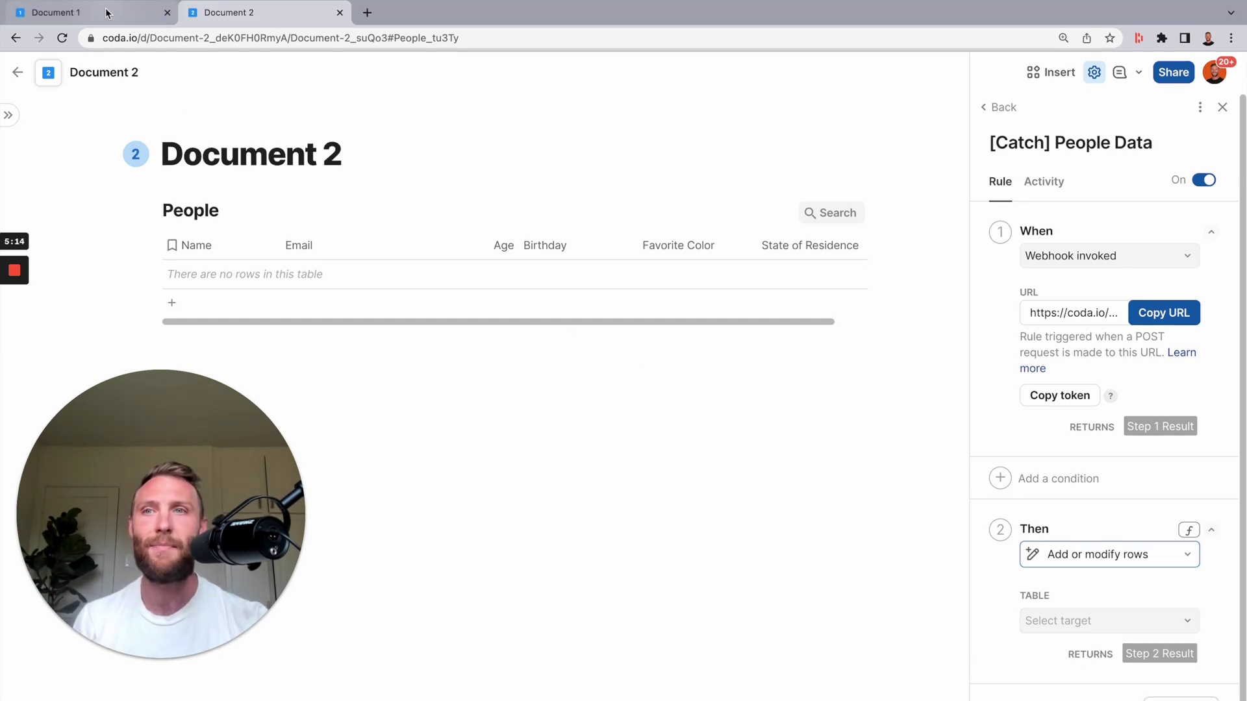
# - Return to Document 1's People table and highlight John Smith's row and the first names
pyautogui.click(91, 12)
pyautogui.moveTo(364, 271); pyautogui.dragTo(1052, 264)
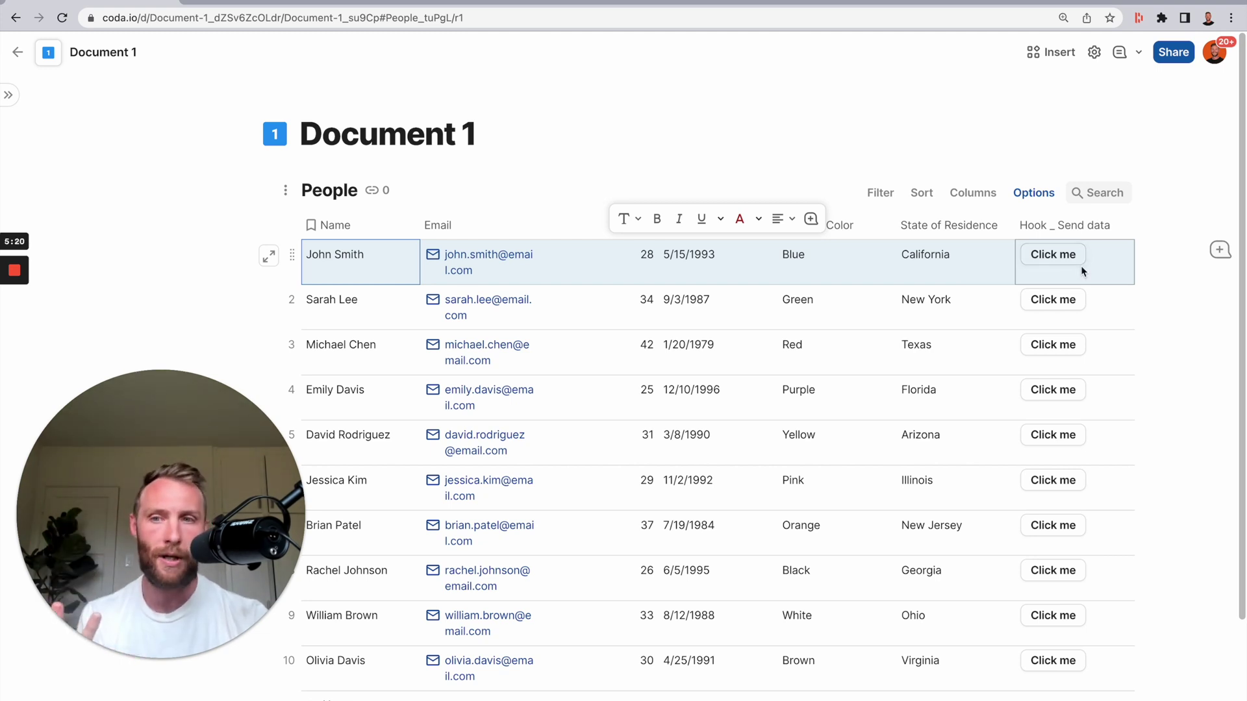
pyautogui.moveTo(1102, 283); pyautogui.dragTo(506, 278)
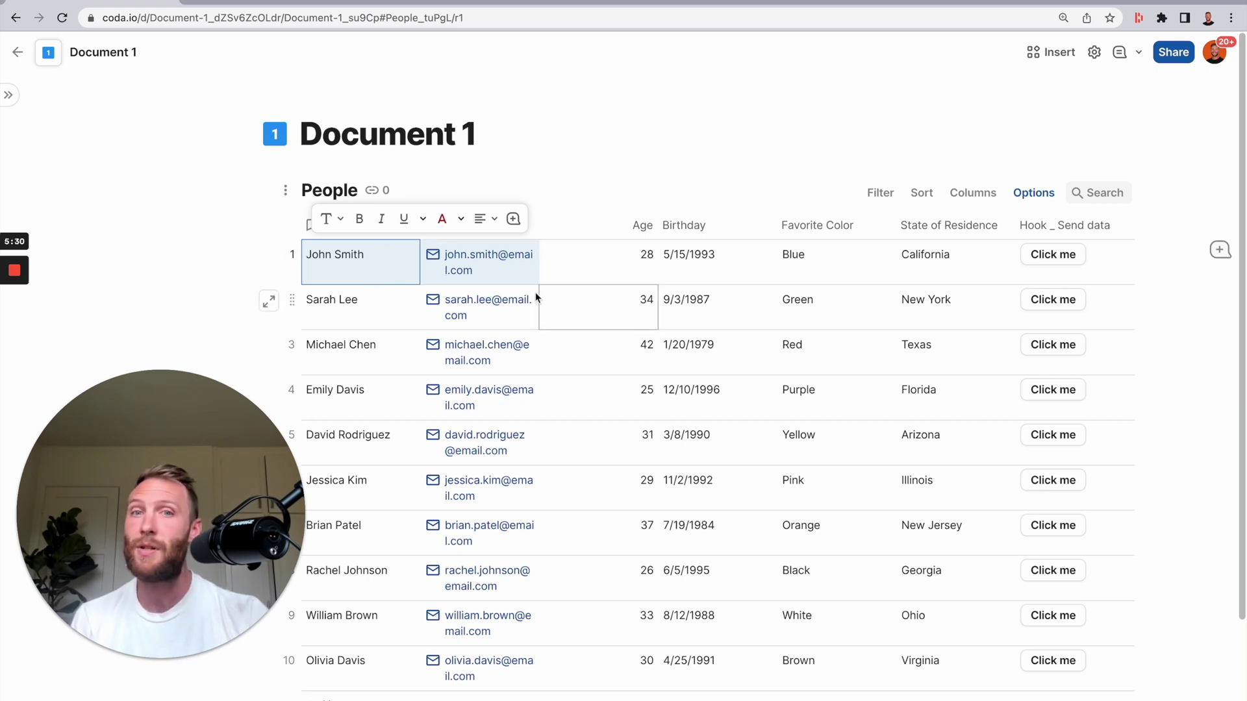
pyautogui.keyDown('shift'); pyautogui.click(383, 300); pyautogui.keyUp('shift')
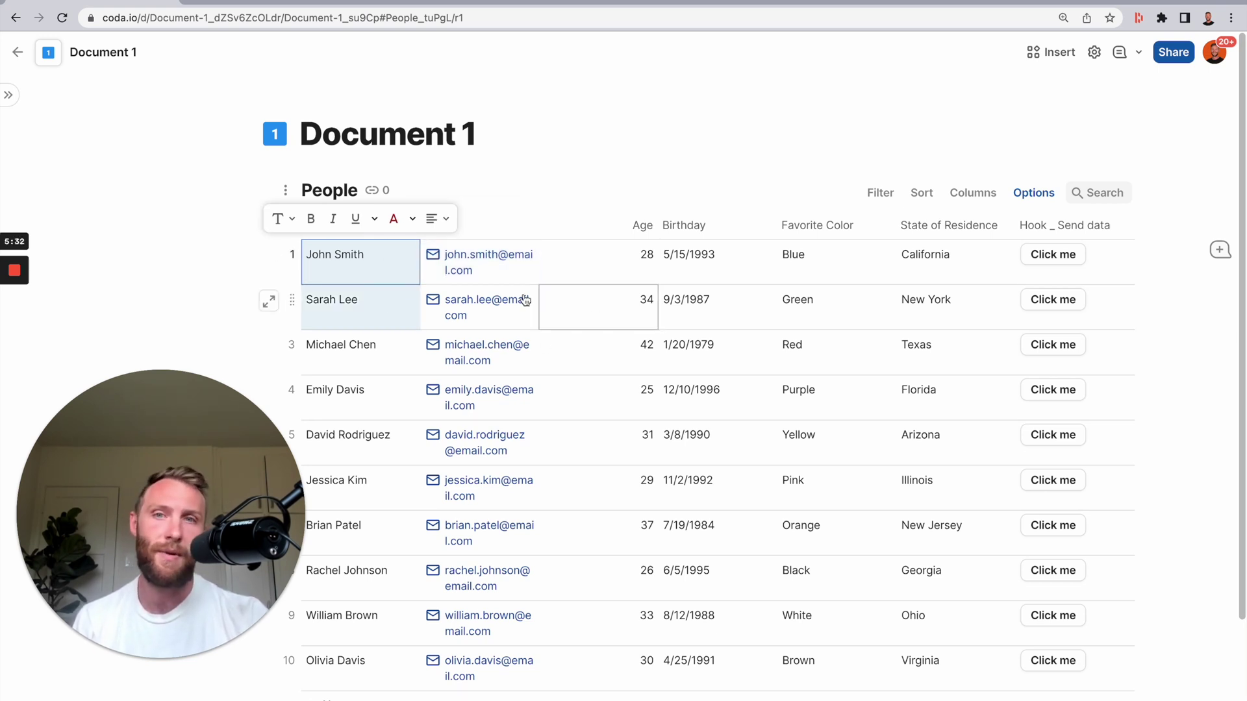
# - Add a new column after Hook _ Send data named identifier
pyautogui.moveTo(1110, 232)
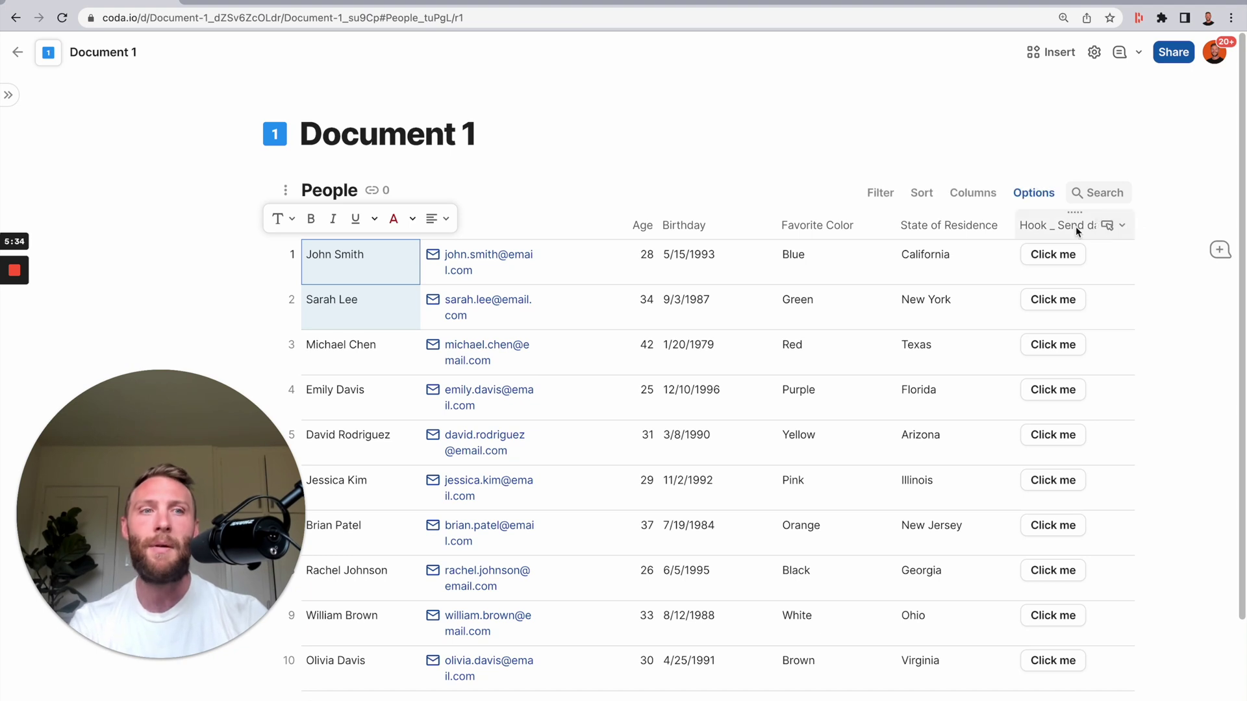
pyautogui.click(1135, 225)
pyautogui.click(1038, 227)
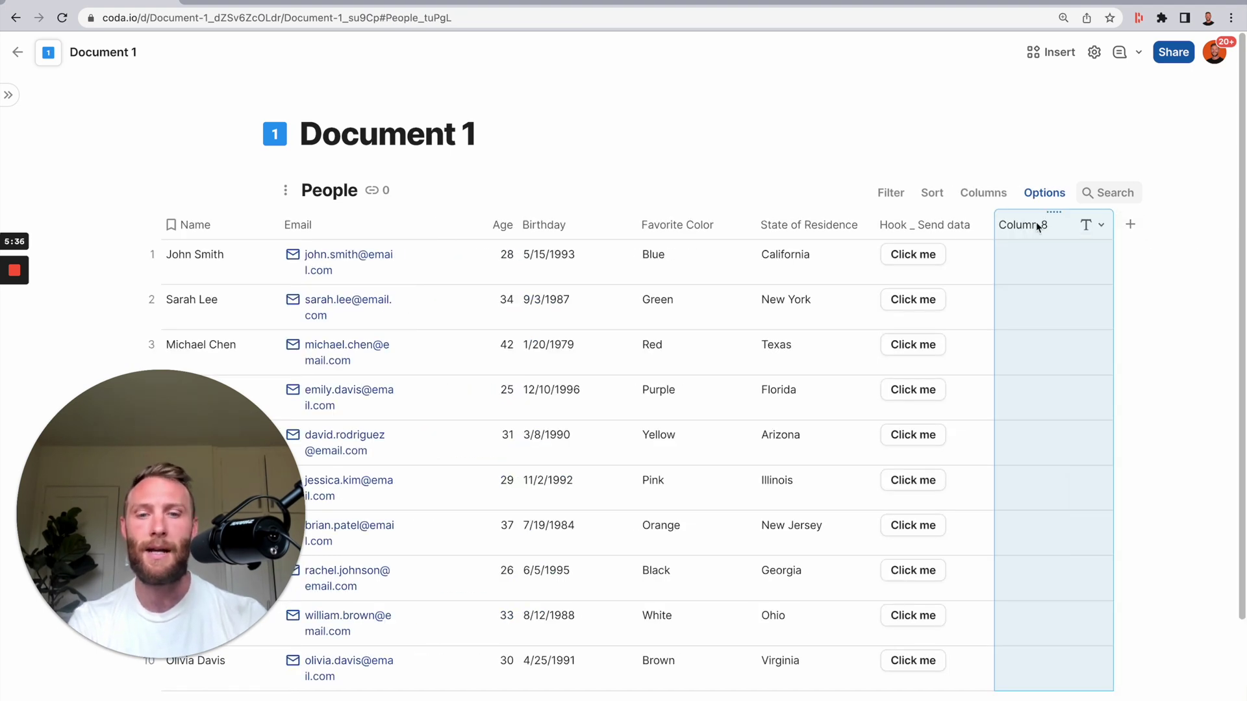
pyautogui.click(1038, 227)
pyautogui.write('identifier')
pyautogui.press('Return')
# - Give the identifier column the formula RowId(thisRow), numbering rows 1 through 10
pyautogui.click(1029, 235)
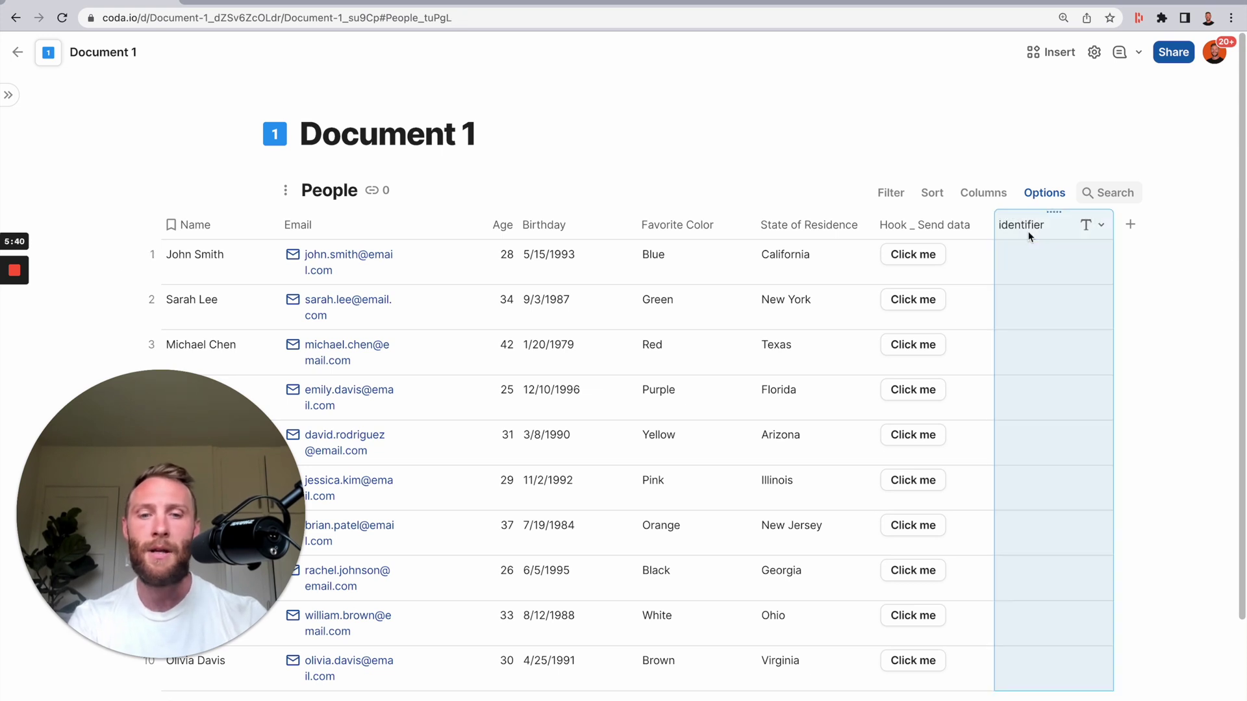
pyautogui.write('=row')
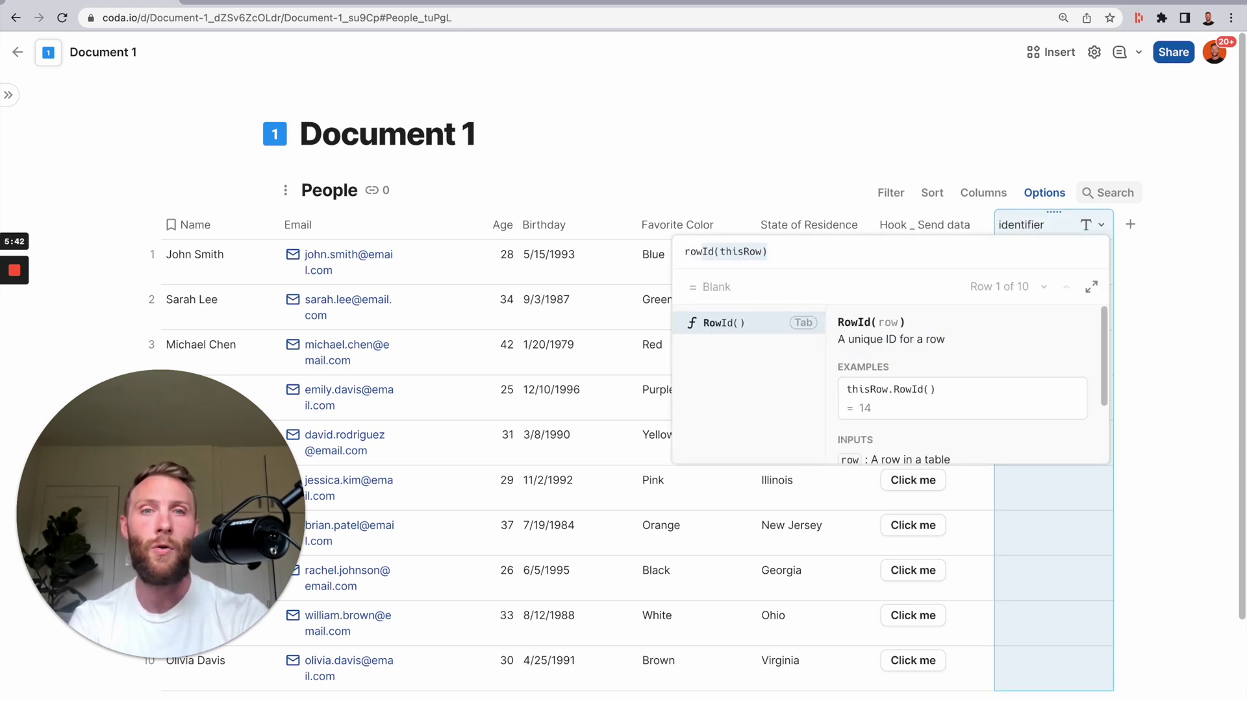
pyautogui.press('Tab')
pyautogui.press('Return')
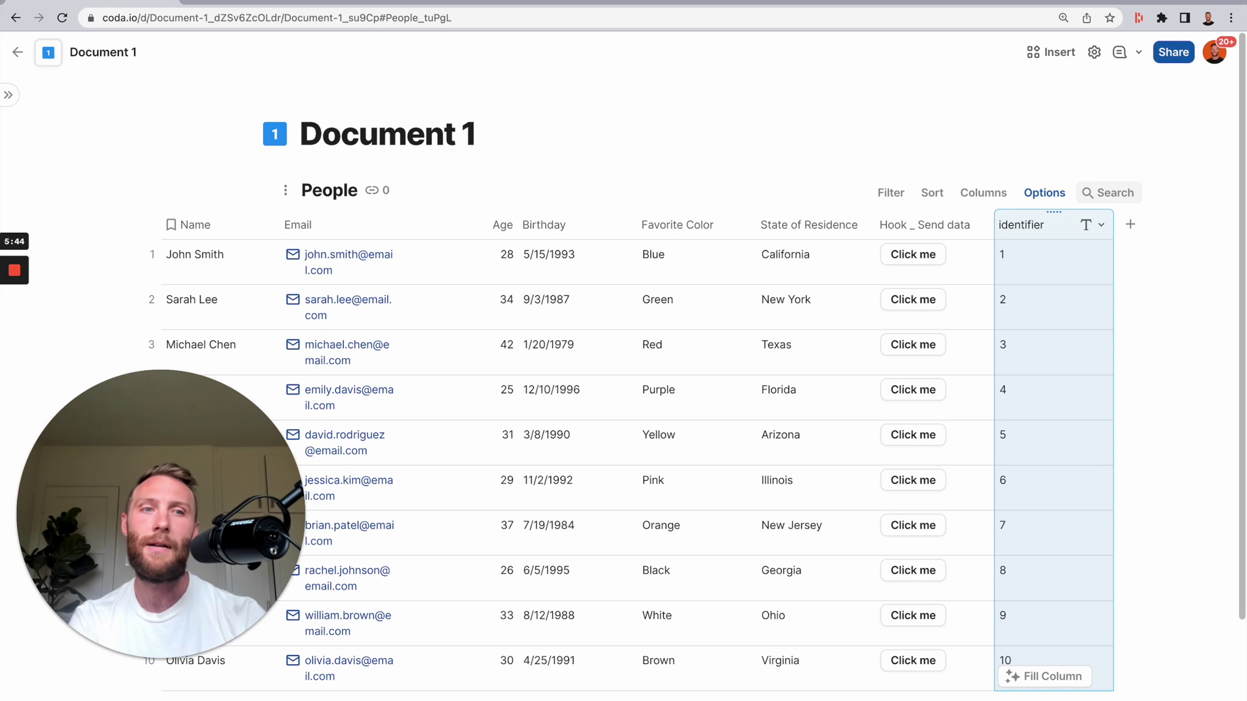
pyautogui.scroll(-1, 1053, 338)
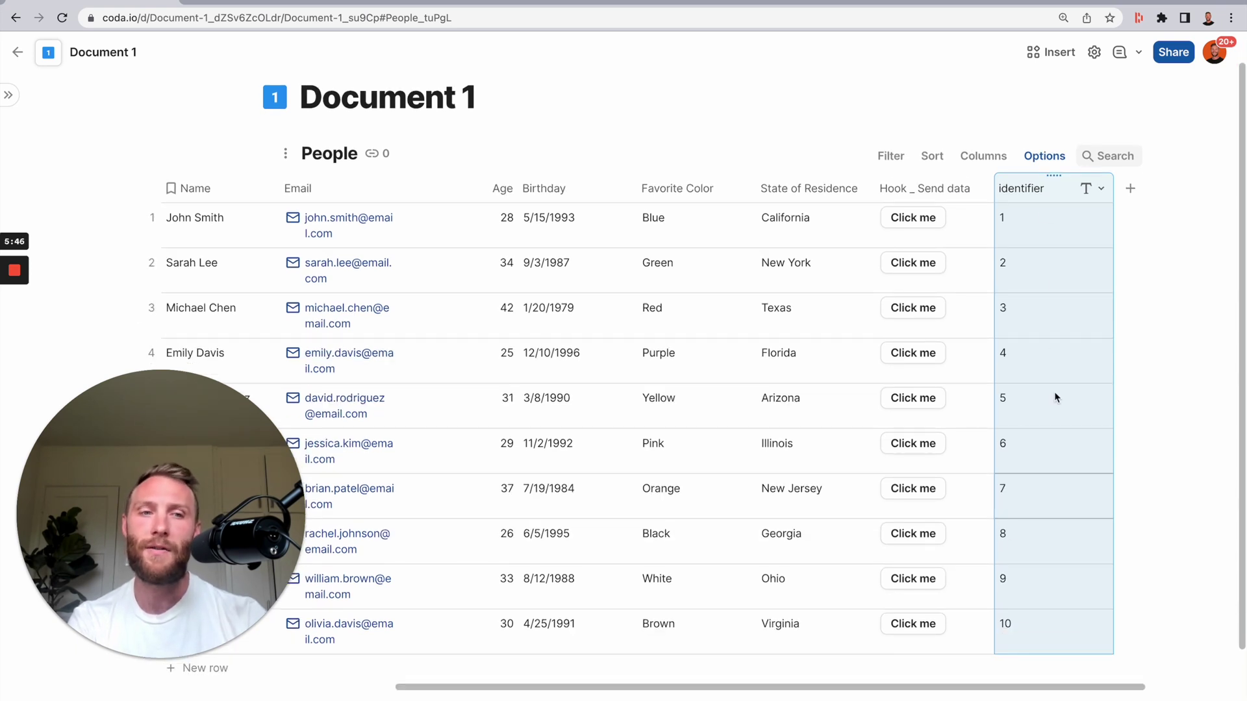
pyautogui.click(1025, 235)
pyautogui.moveTo(1025, 235); pyautogui.dragTo(1015, 643)
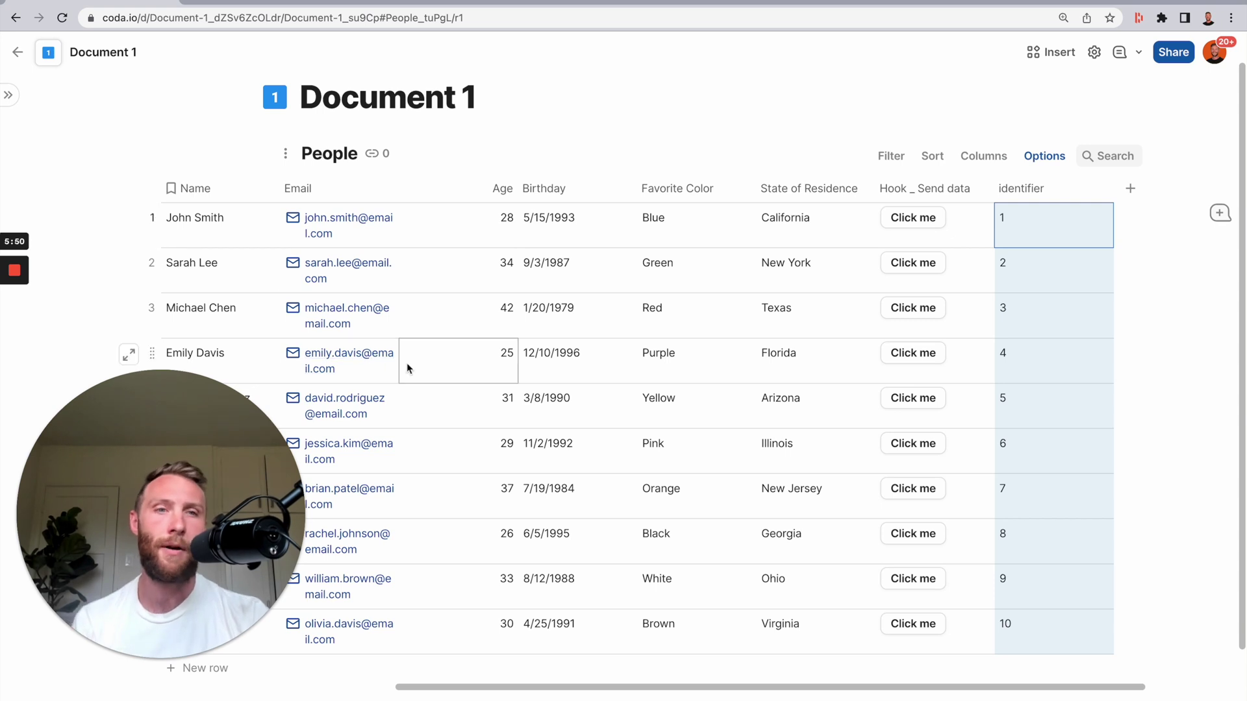
# - Add an 'identifier' key mapped to the identifier column in the Send data button's webhook options
pyautogui.click(1049, 246)
pyautogui.click(900, 192)
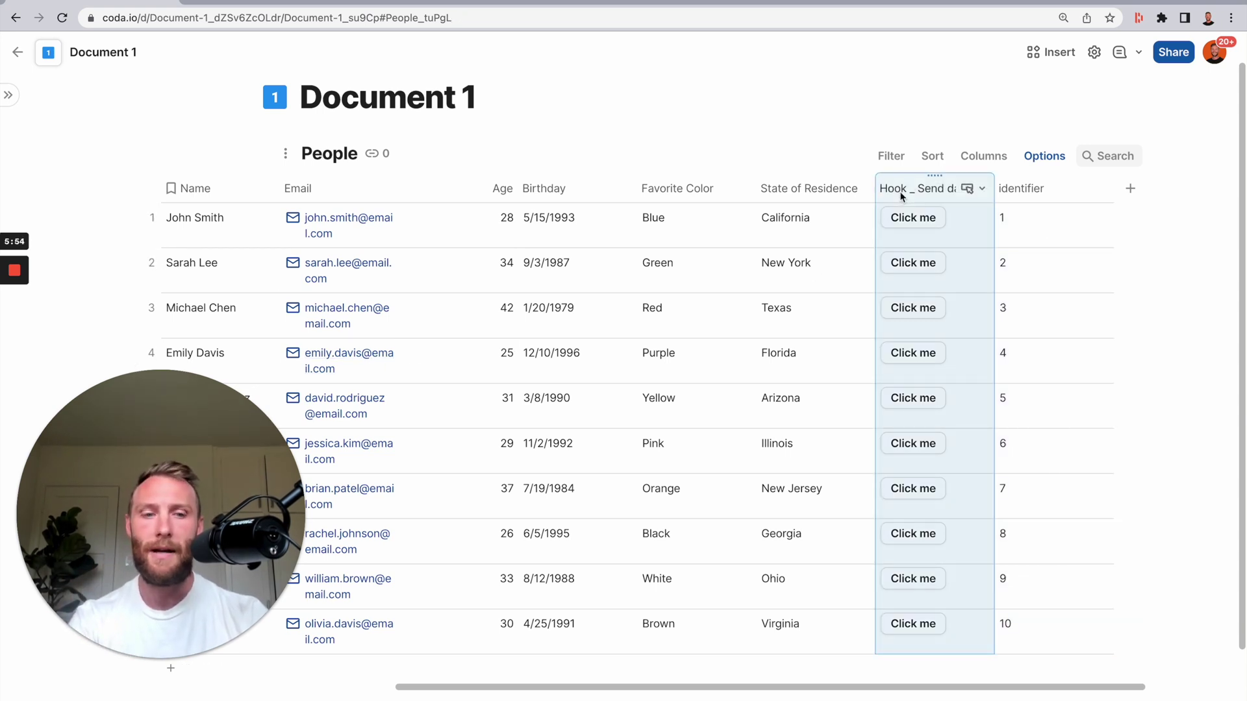
pyautogui.click(904, 189)
pyautogui.scroll(-5, 886, 431)
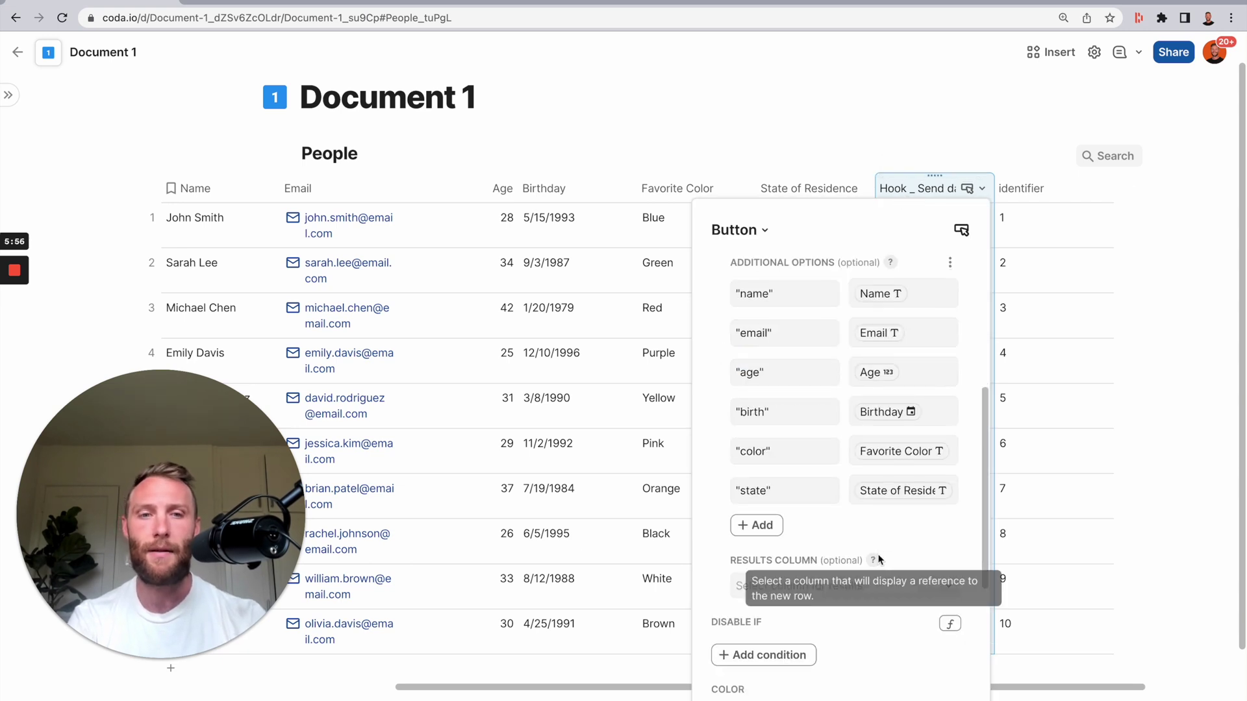
pyautogui.click(755, 525)
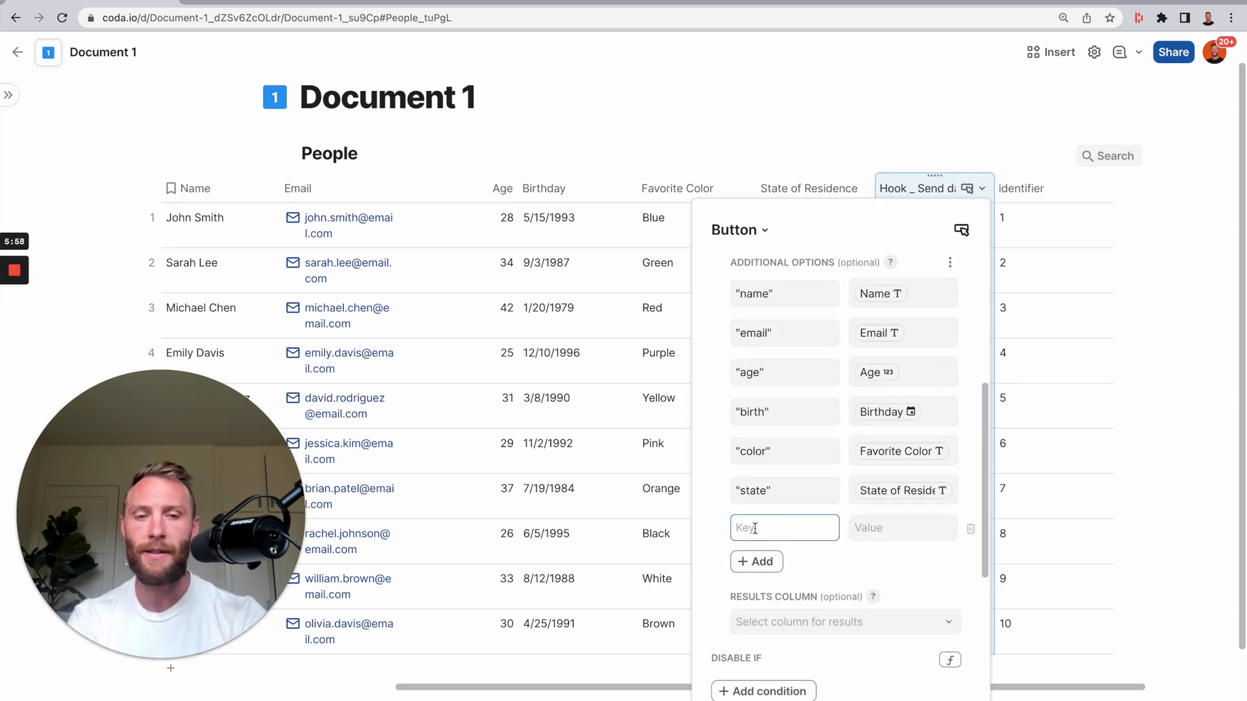
pyautogui.write('identifier')
pyautogui.press('Tab')
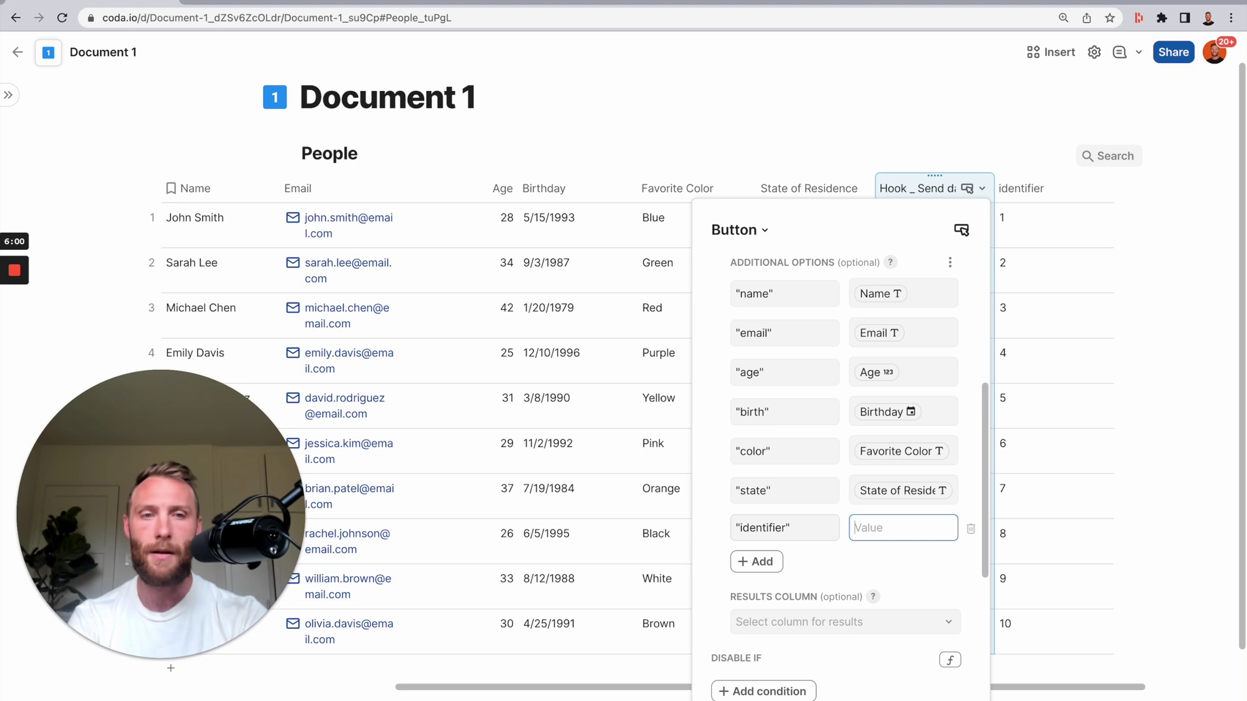
pyautogui.write('identifier')
pyautogui.press('Return')
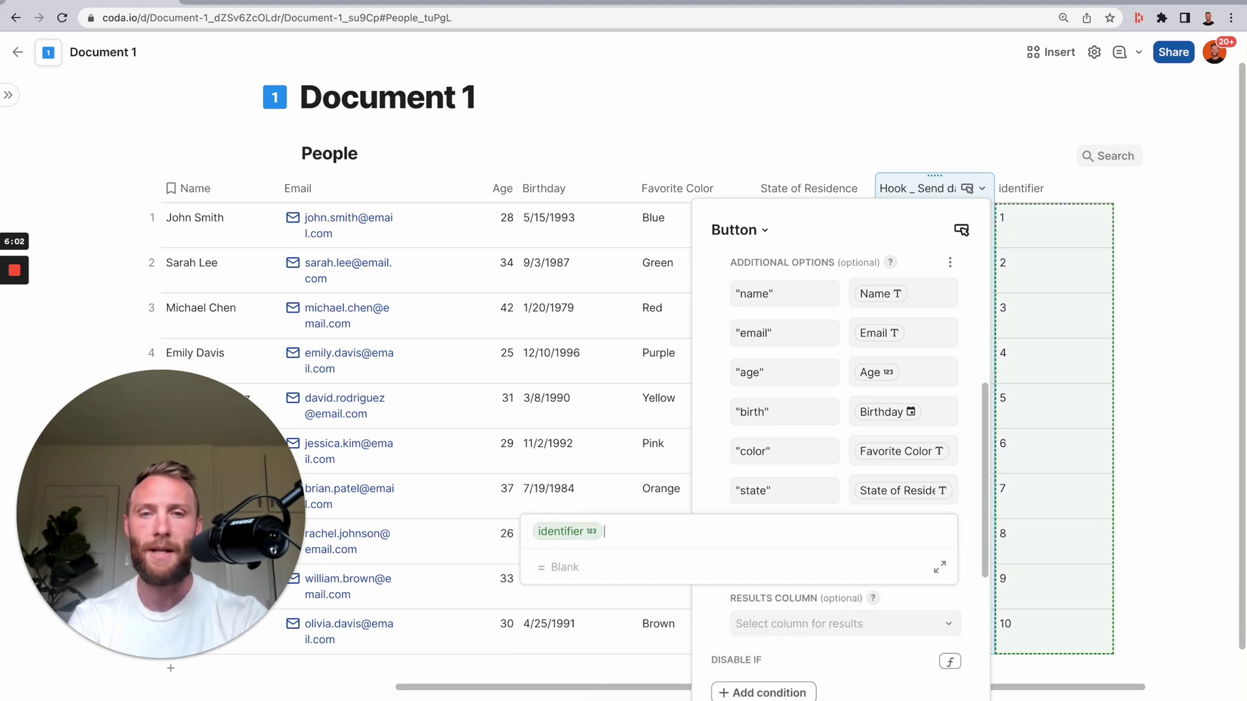
pyautogui.press('Return')
pyautogui.click(1058, 266)
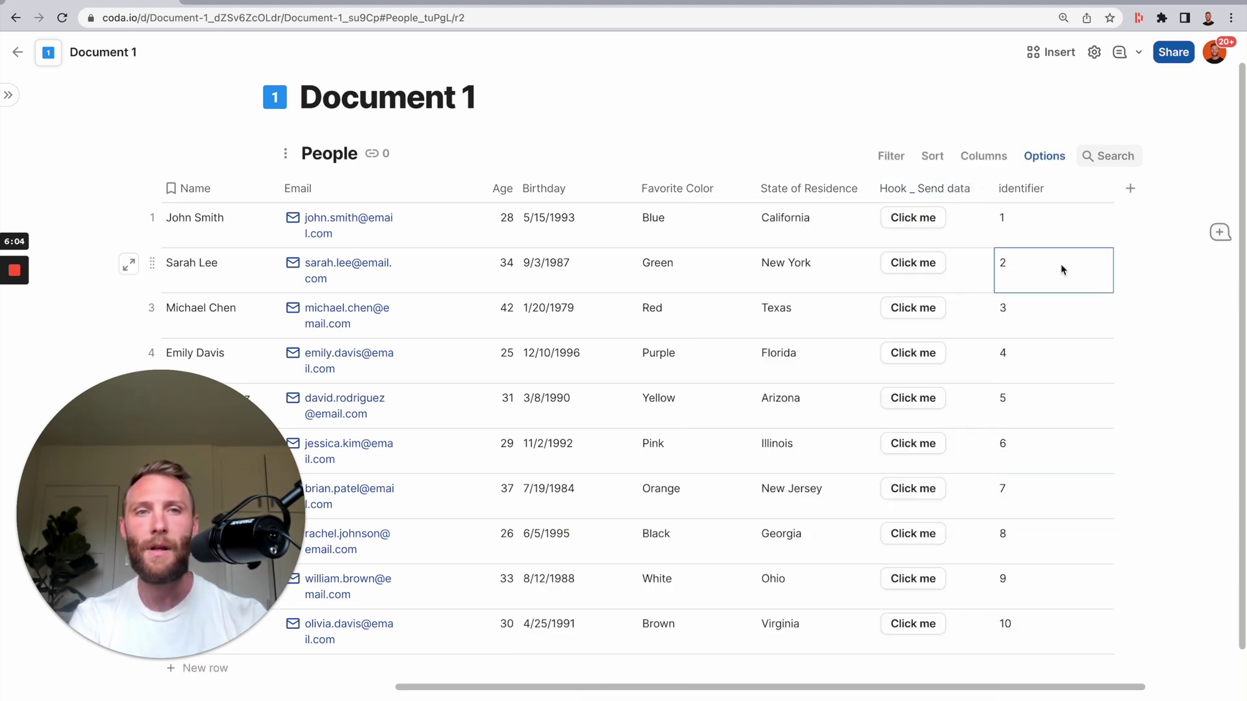
# - In Document 2, make People the target table of the rule's Add or modify rows action
pyautogui.click(248, 2)
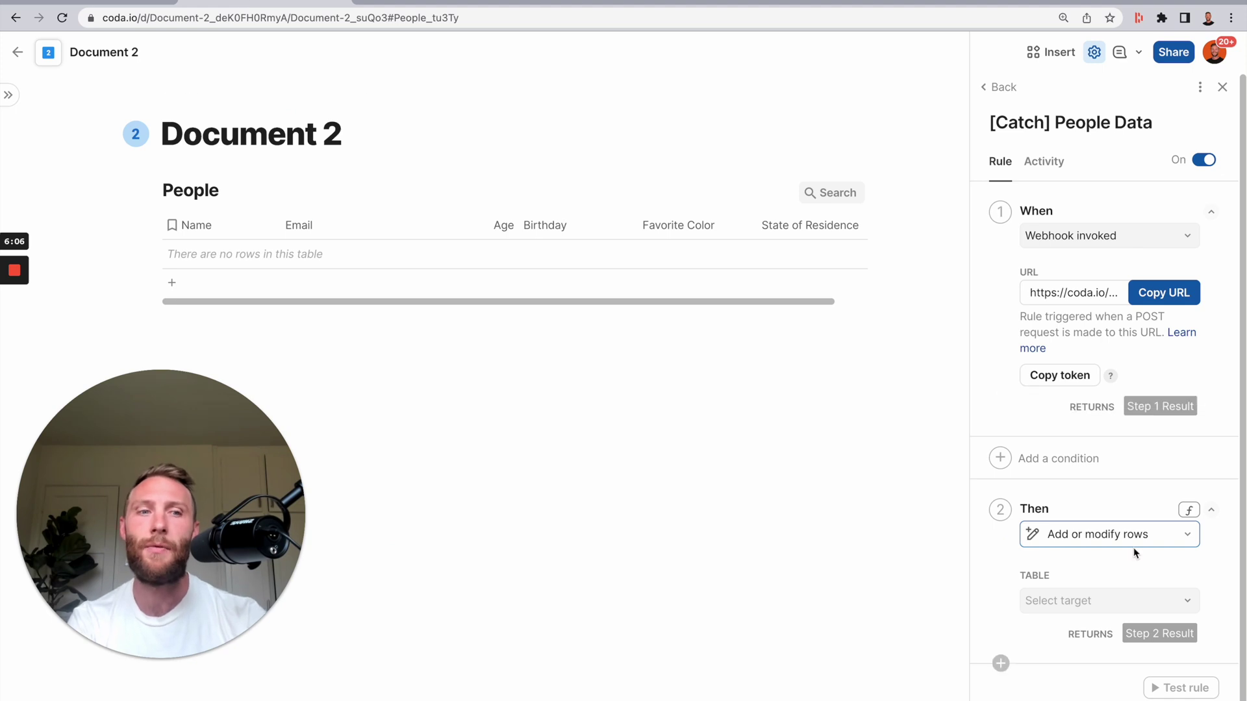
pyautogui.click(1144, 601)
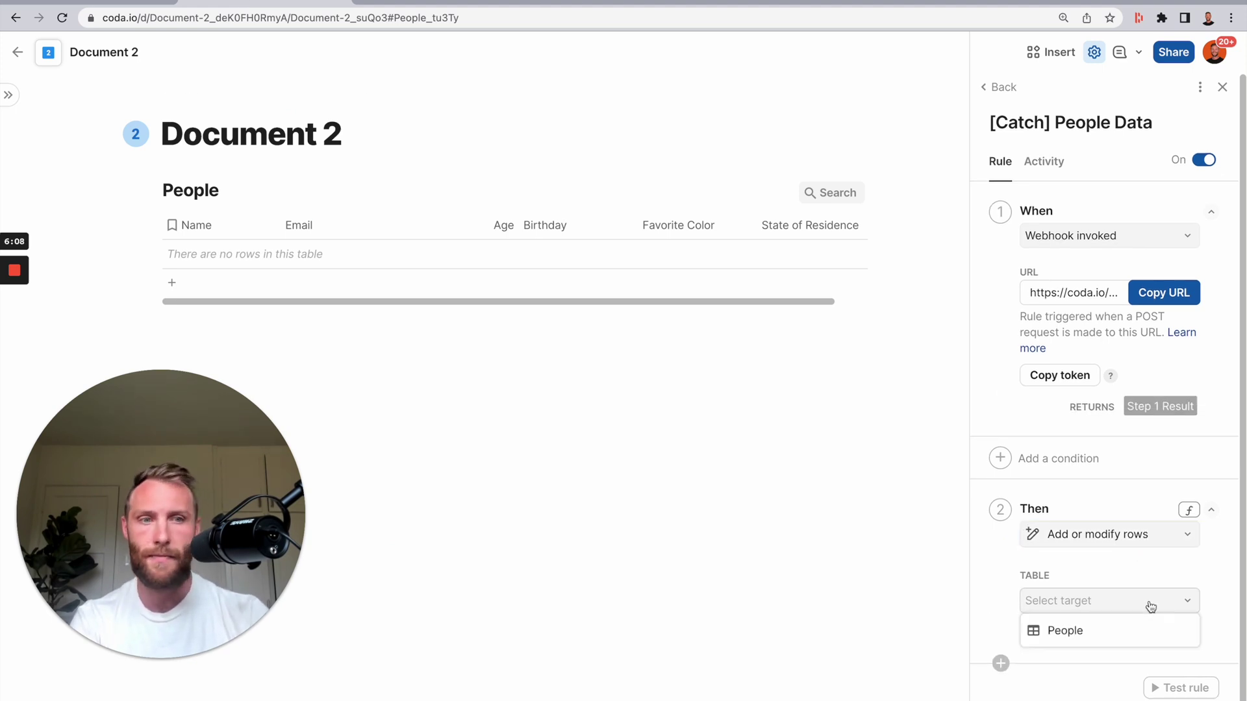
pyautogui.click(1104, 633)
pyautogui.scroll(-3, 1102, 584)
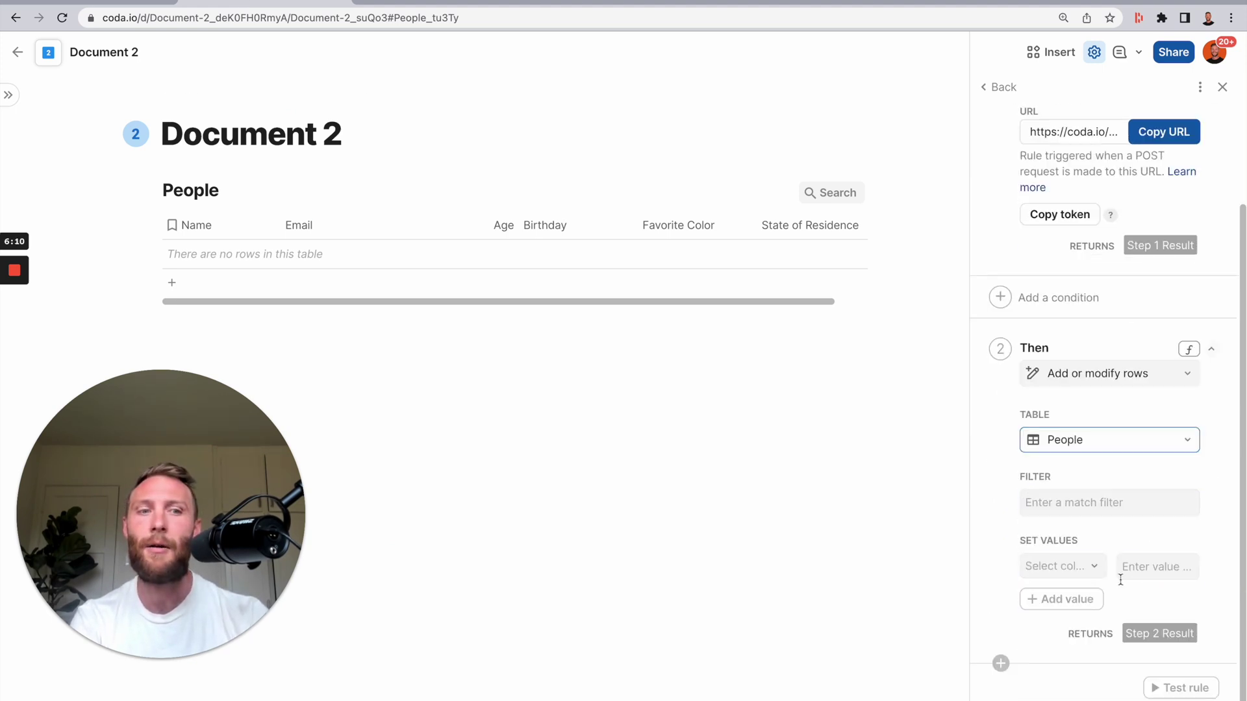
# - Glance at the match filter, then select the State of Residence column and open its options
pyautogui.click(1095, 514)
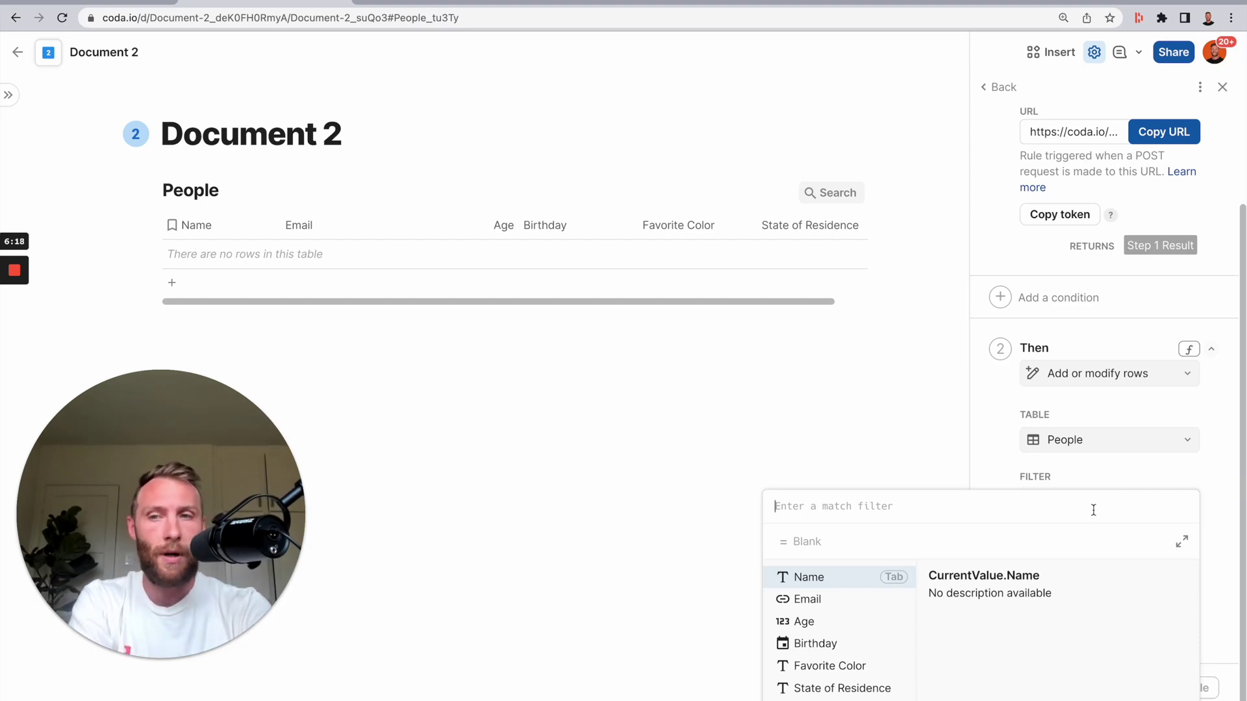
pyautogui.click(696, 226)
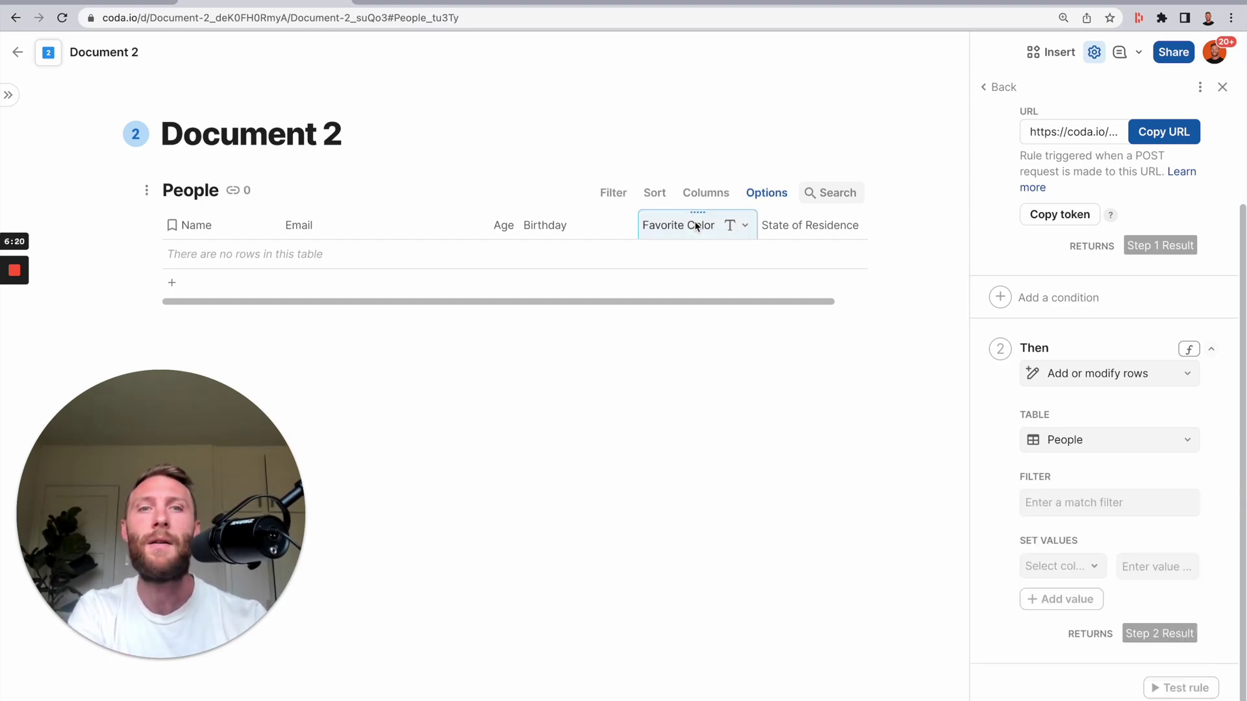
pyautogui.click(815, 225)
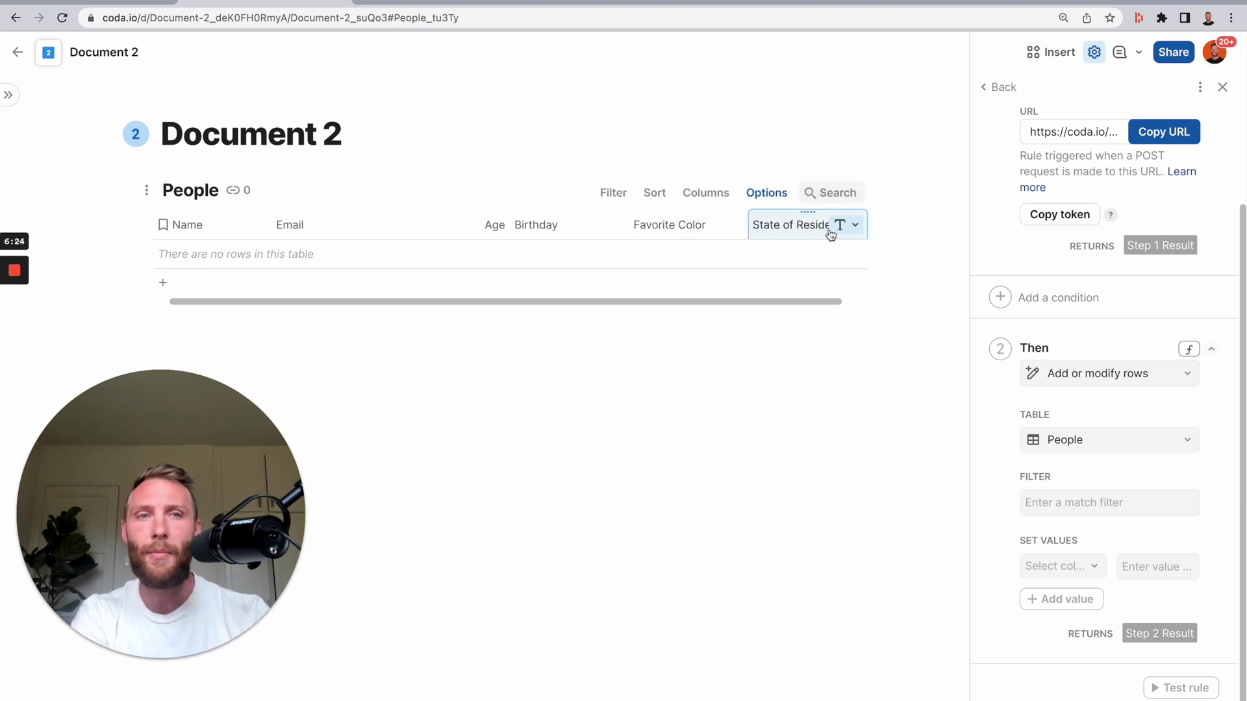
pyautogui.click(855, 225)
# - Insert a column named identifier after State of Residence
pyautogui.moveTo(871, 328)
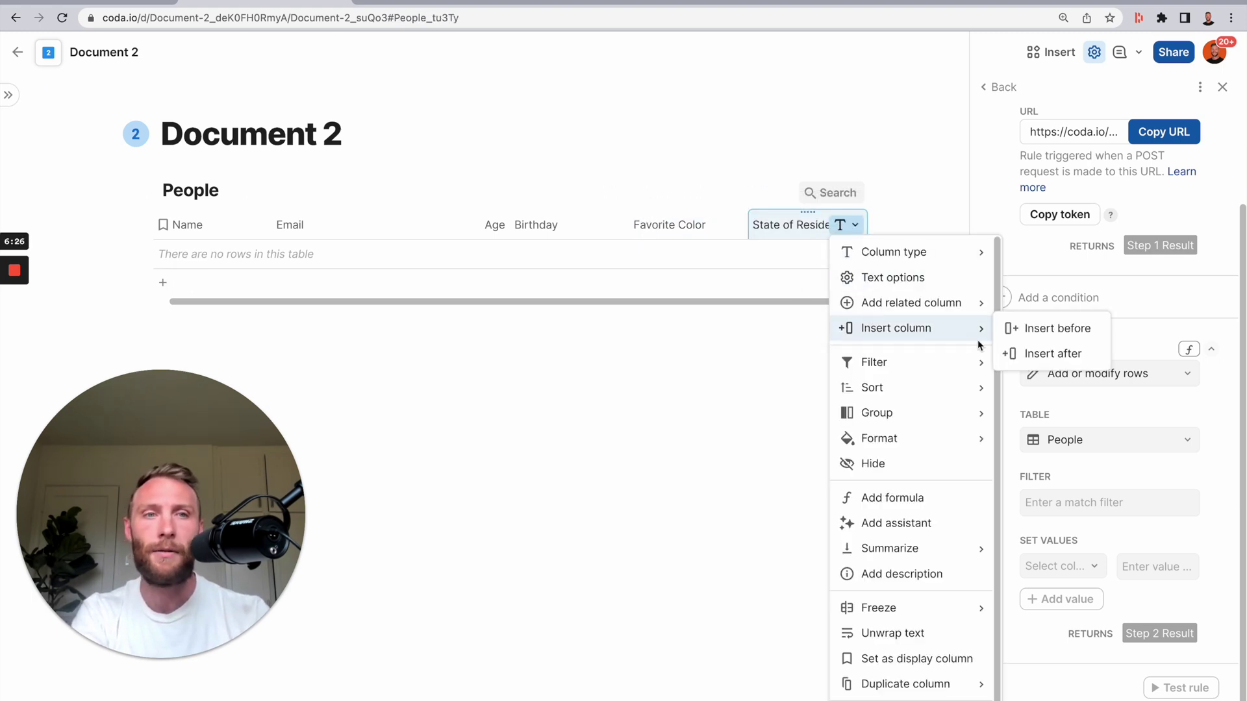
pyautogui.click(1032, 353)
pyautogui.click(777, 227)
pyautogui.click(777, 228)
pyautogui.write('identifier')
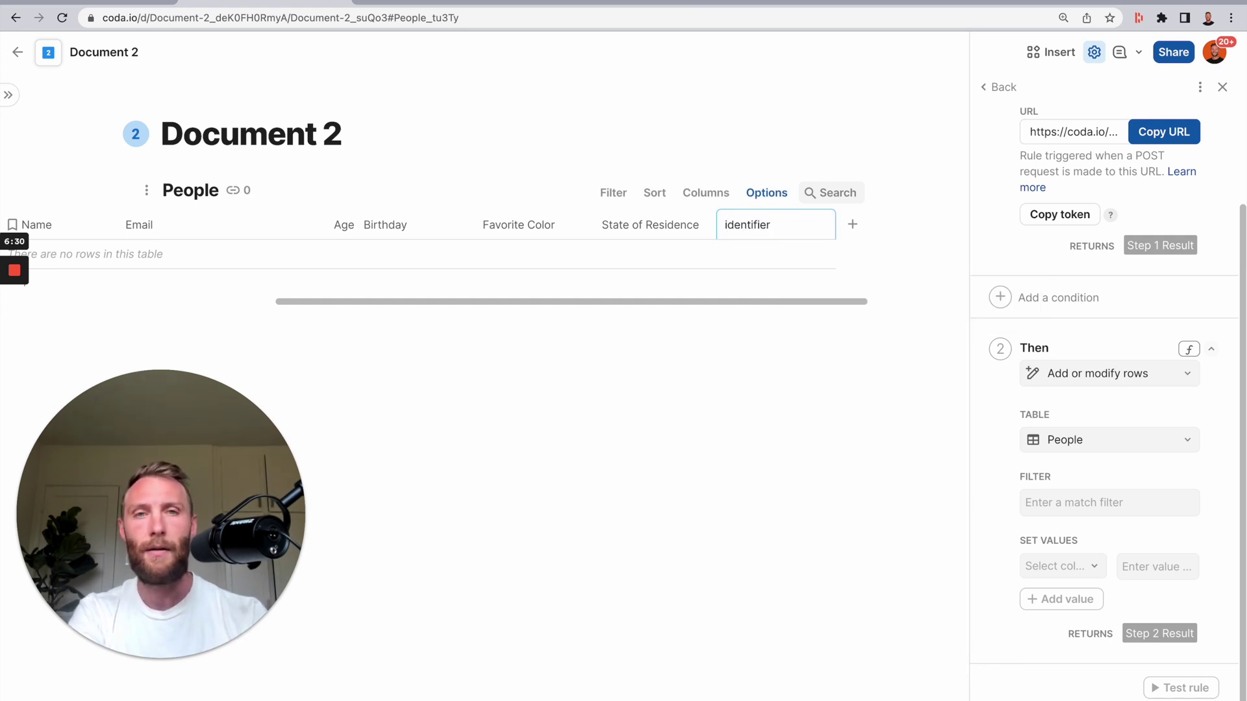
pyautogui.click(649, 225)
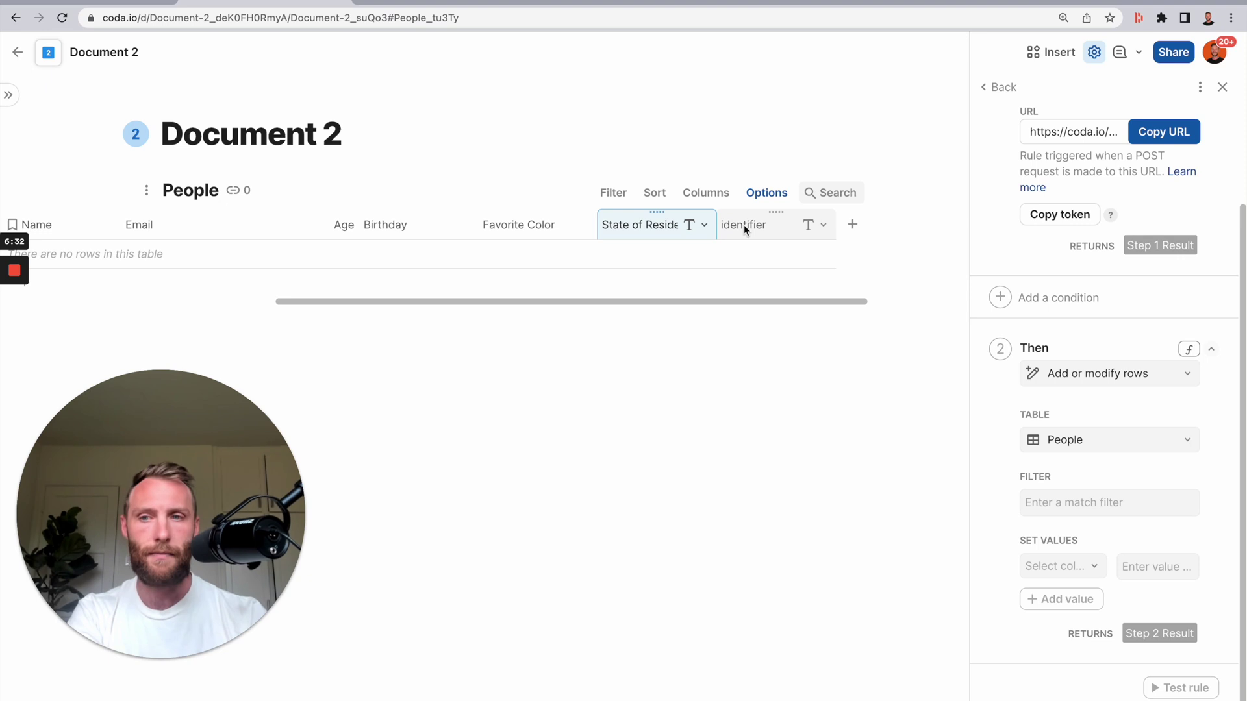
# - Set the rule's match filter to identifier = Step 1 Result.ParseJSON("identifier")
pyautogui.click(1127, 502)
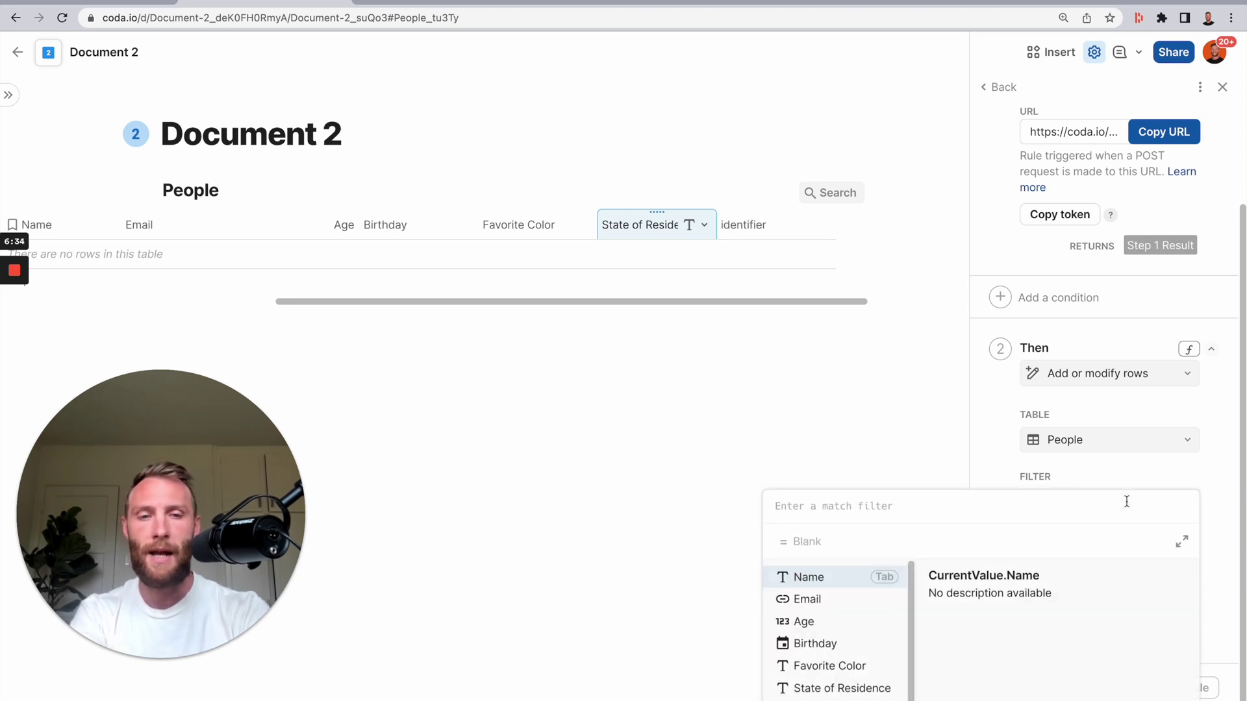
pyautogui.write('identifier')
pyautogui.press('Tab')
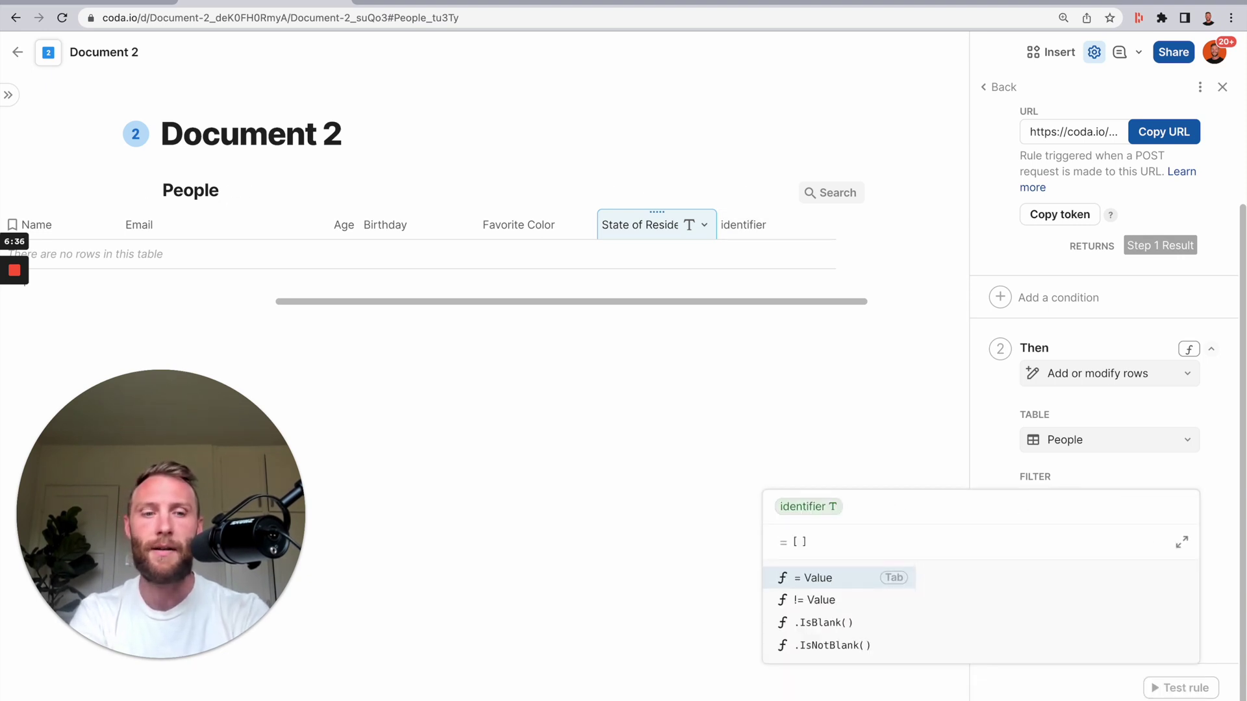
pyautogui.press('Tab')
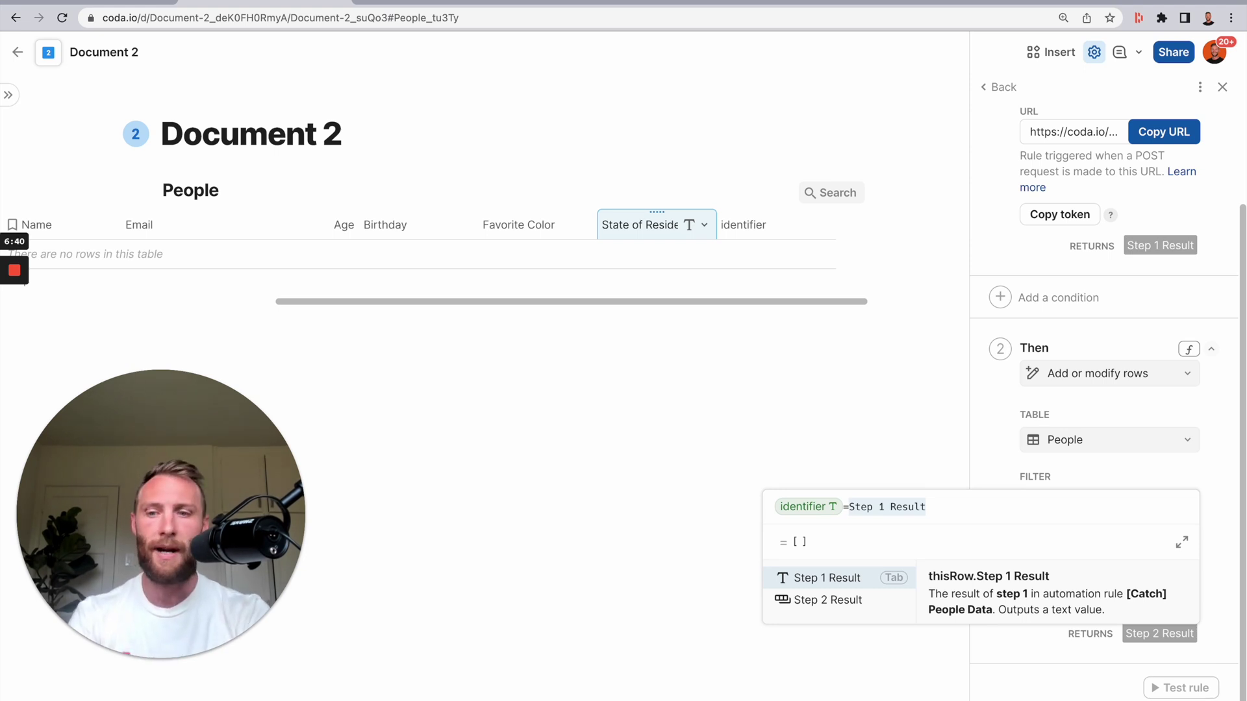
pyautogui.press('Tab')
pyautogui.write('.parse')
pyautogui.press('Down')
pyautogui.press('Tab')
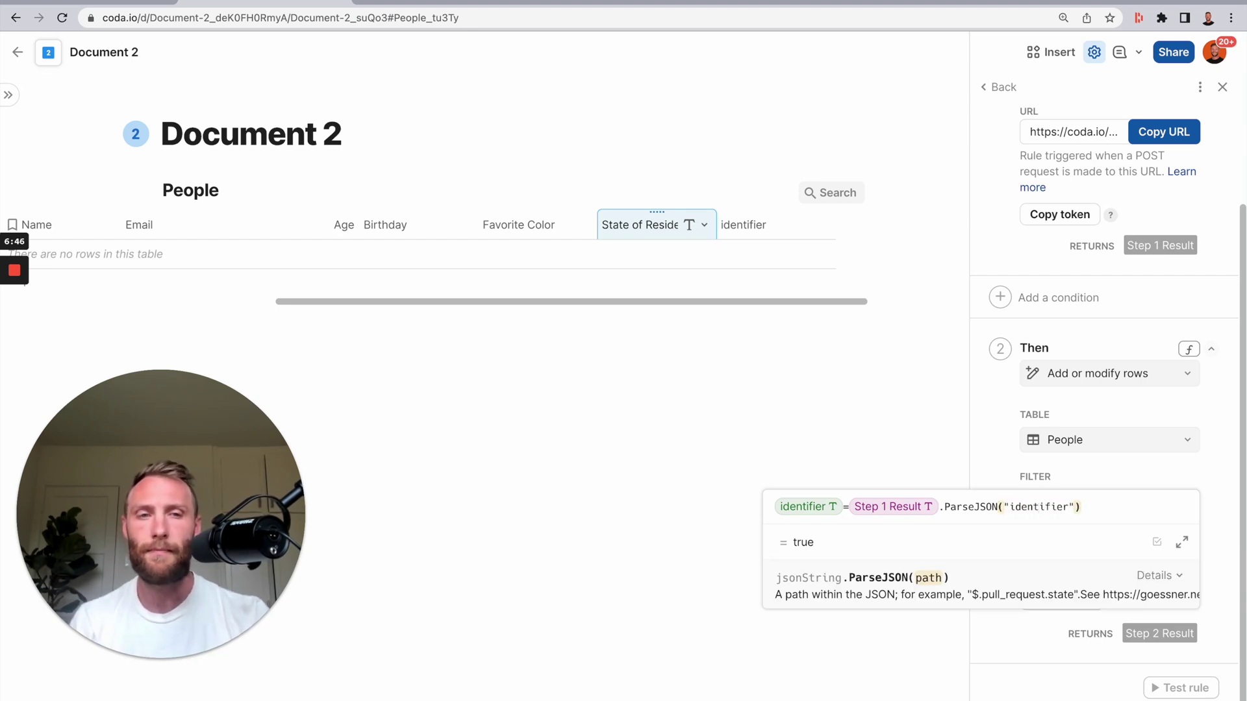
pyautogui.click(897, 508)
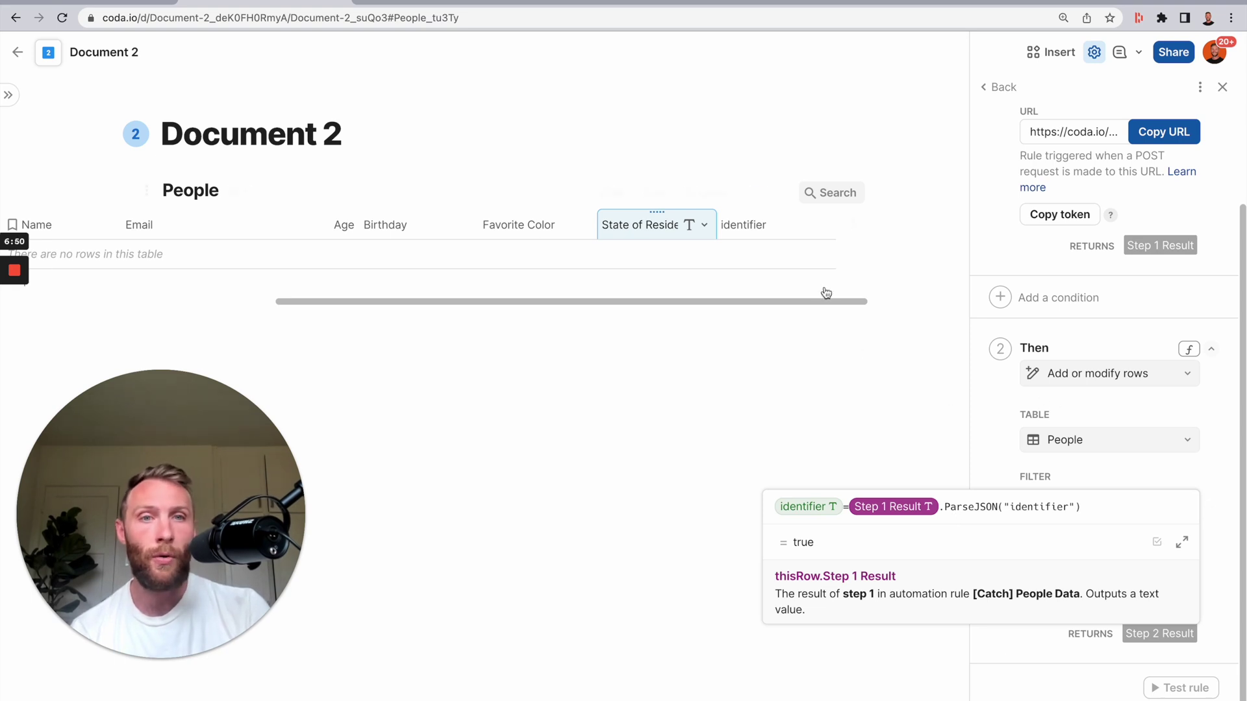
pyautogui.click(756, 232)
pyautogui.scroll(3, 1093, 454)
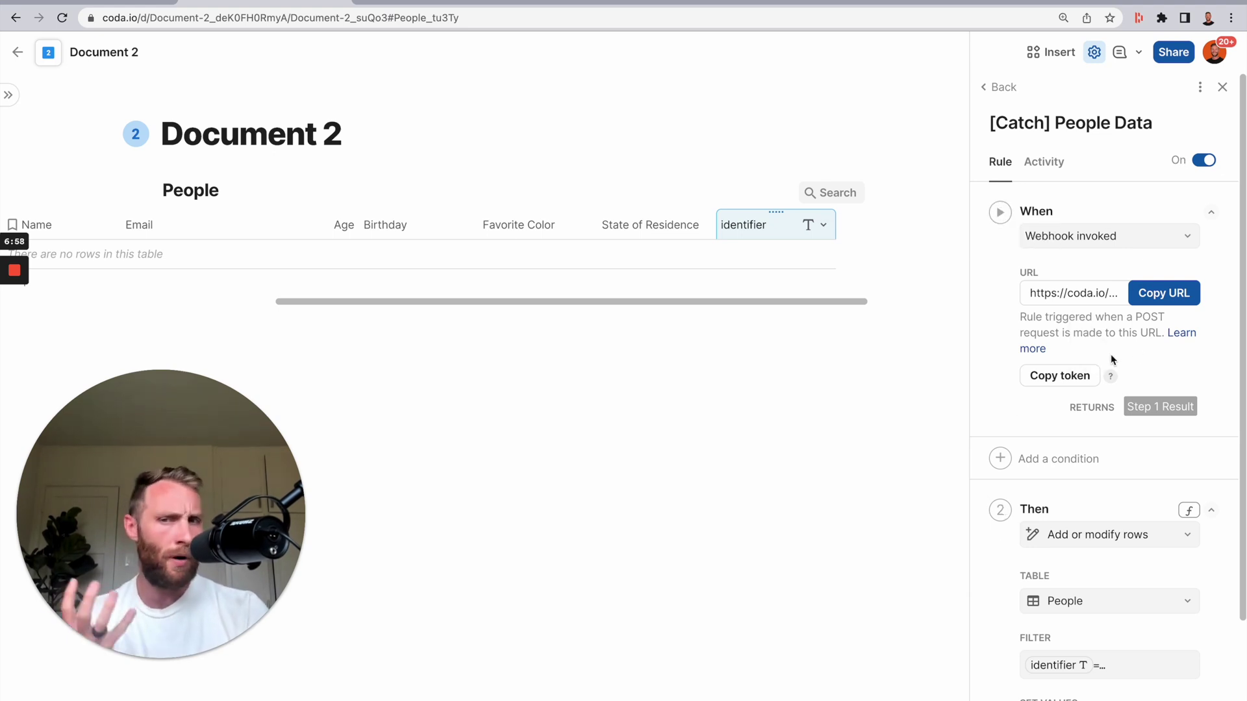
pyautogui.scroll(-3, 1136, 352)
pyautogui.click(1103, 503)
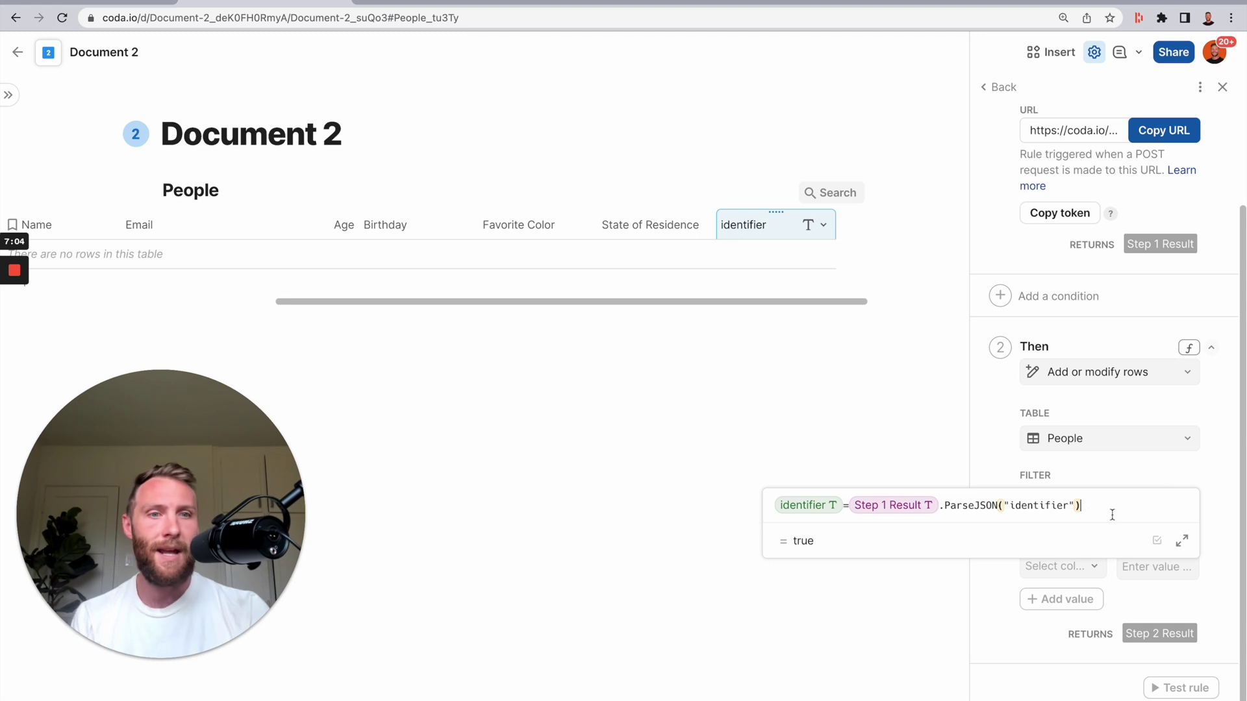
pyautogui.click(1022, 510)
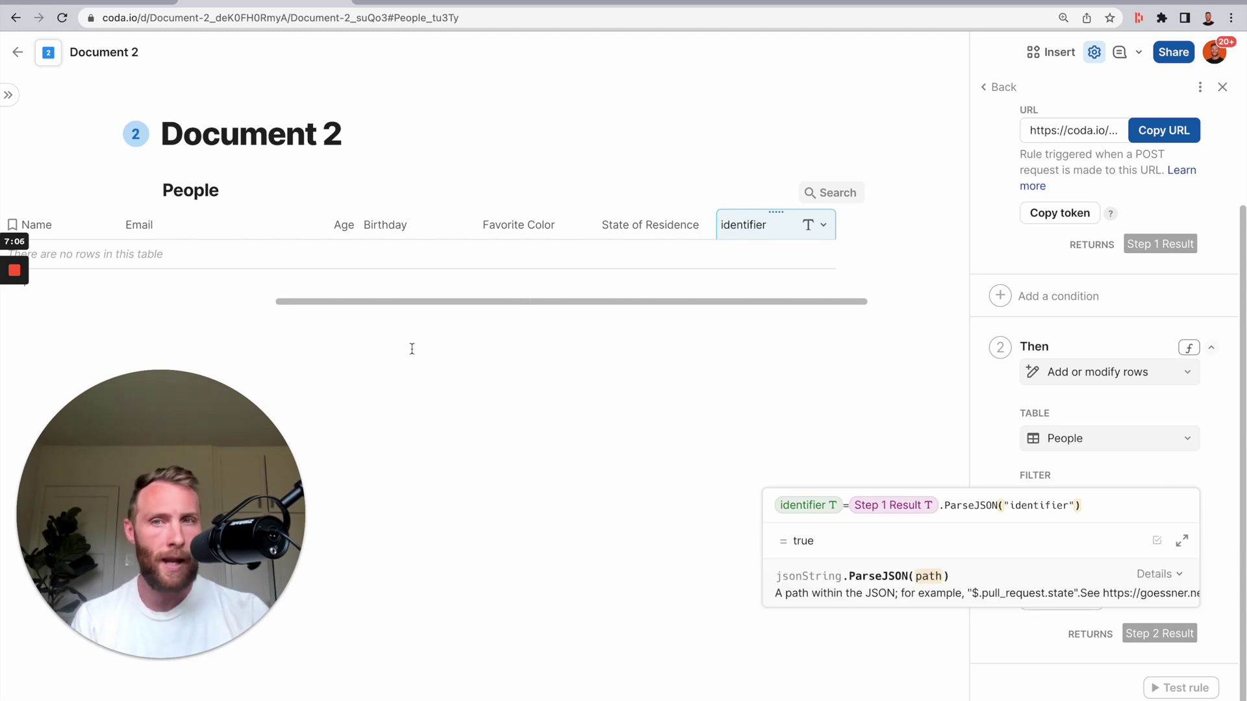
pyautogui.click(817, 509)
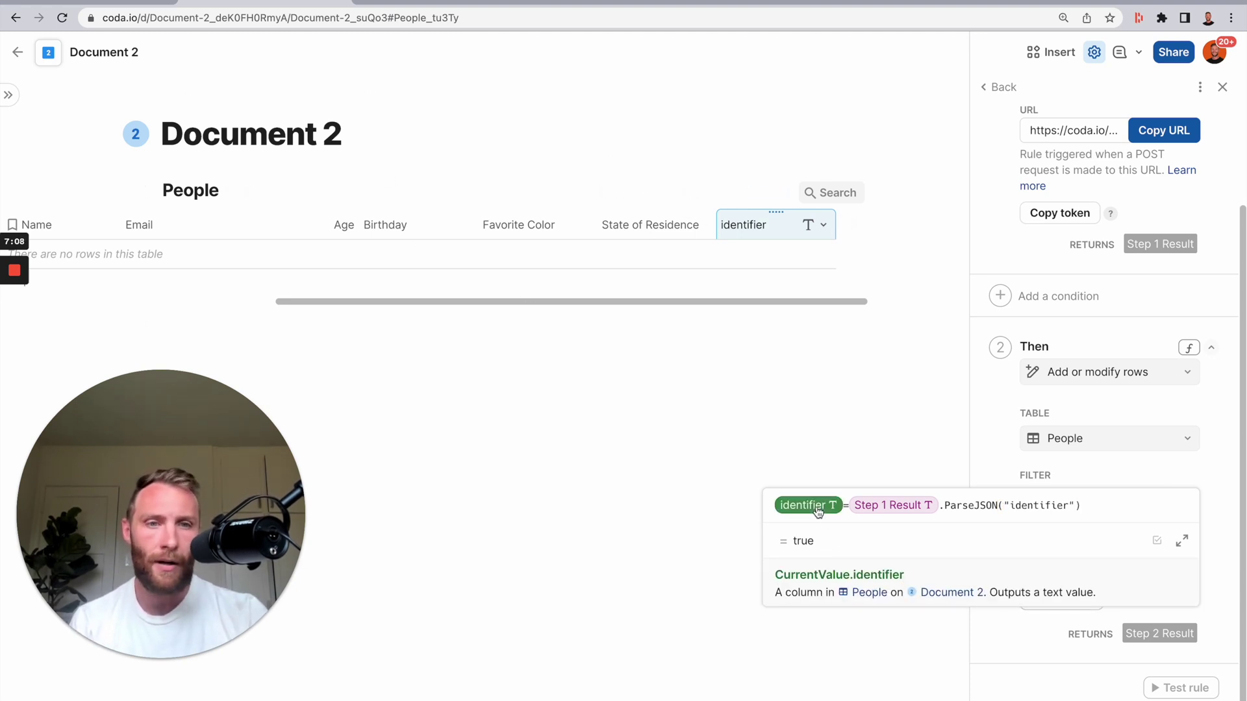
pyautogui.click(915, 511)
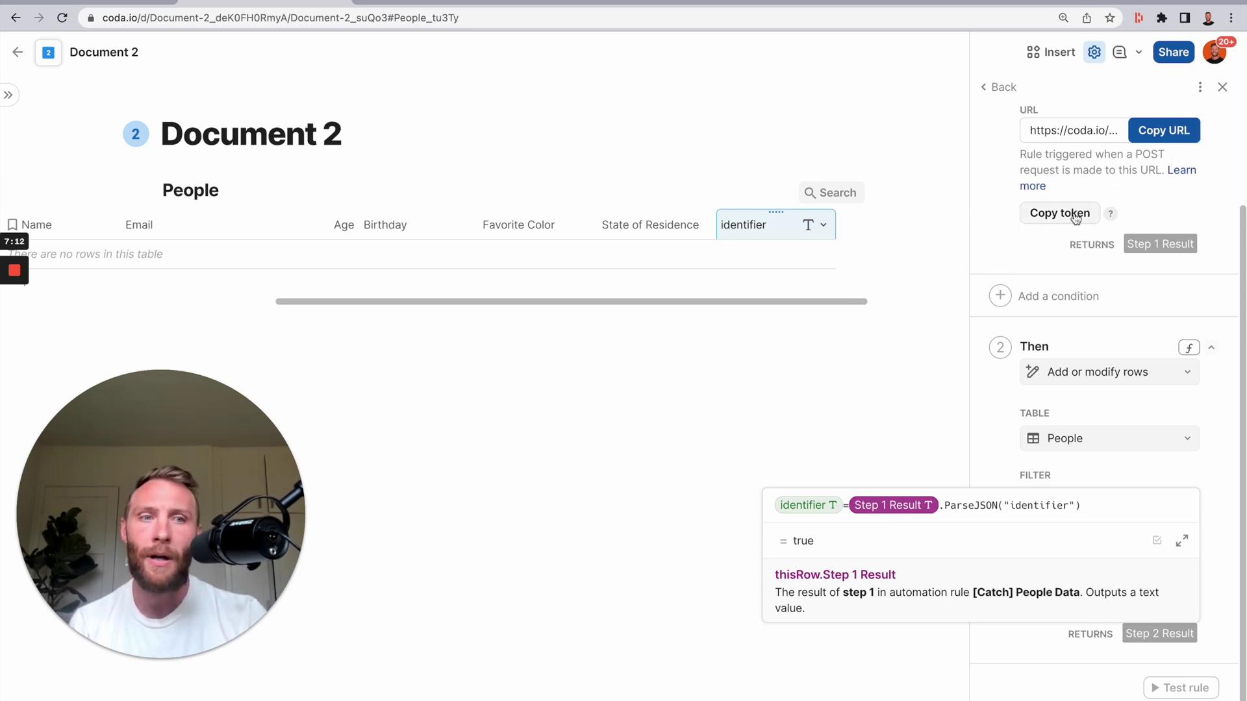
pyautogui.doubleClick(1049, 507)
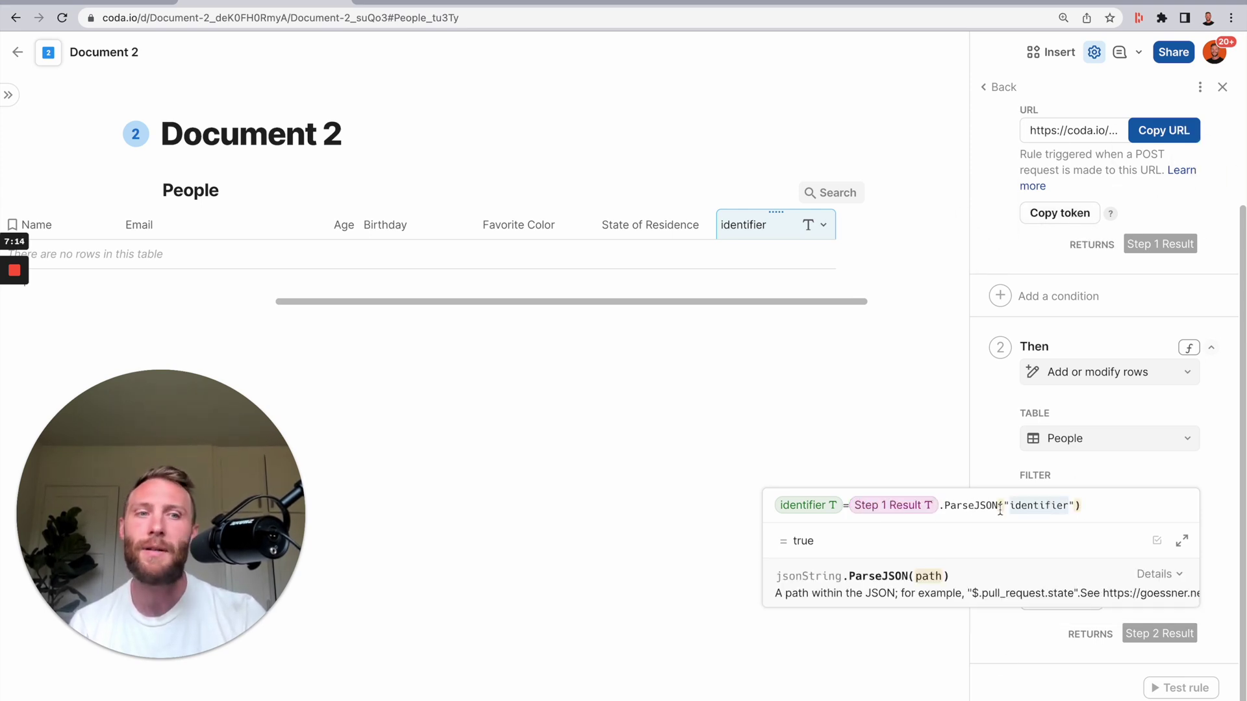
pyautogui.click(999, 510)
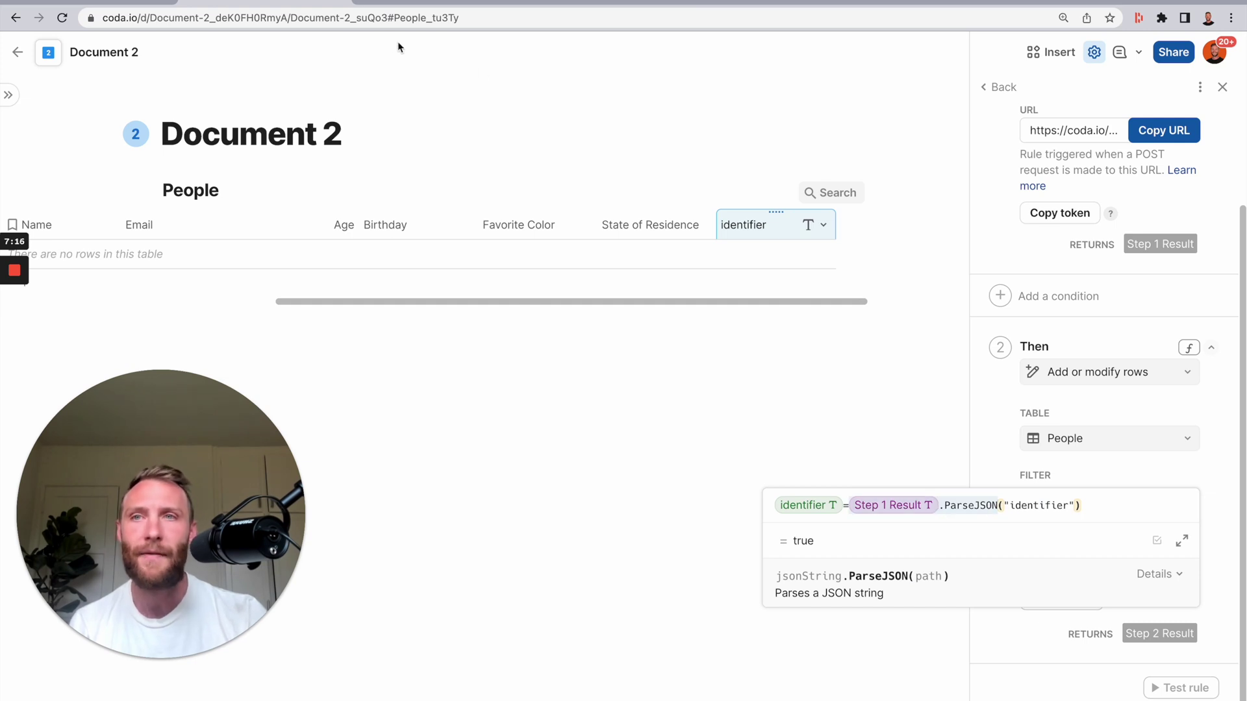
pyautogui.click(121, 8)
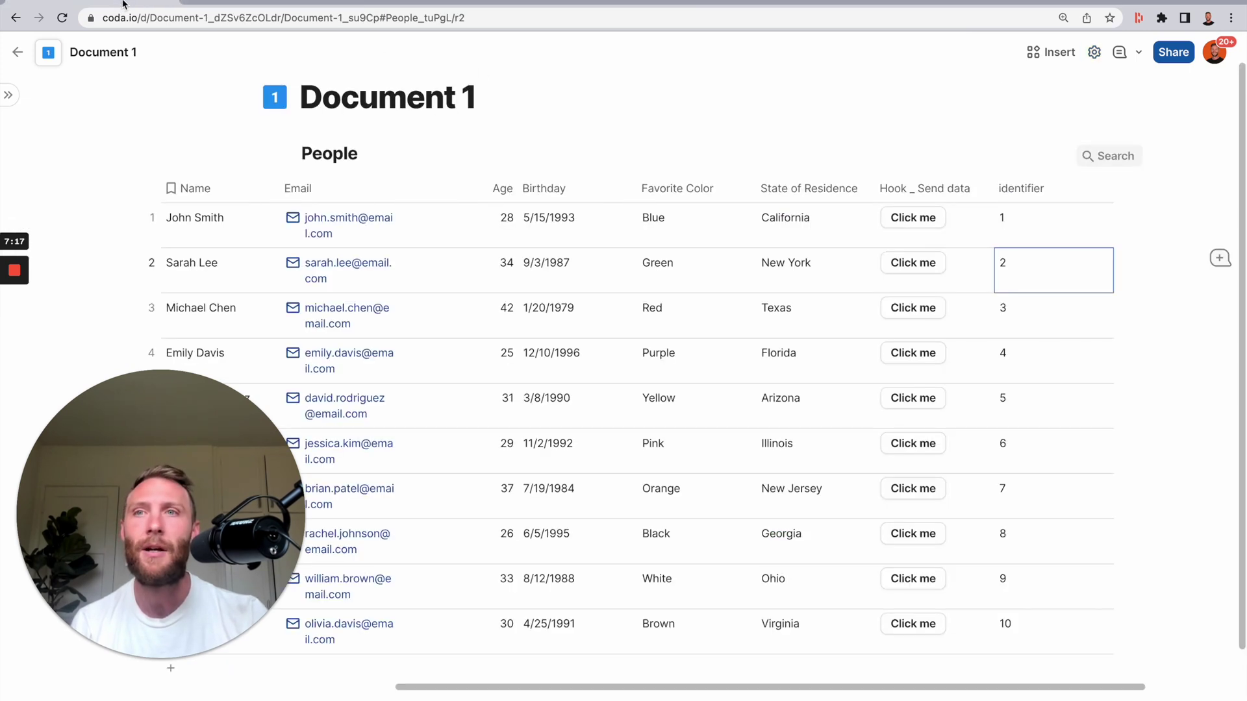
pyautogui.click(908, 187)
pyautogui.scroll(-7, 972, 271)
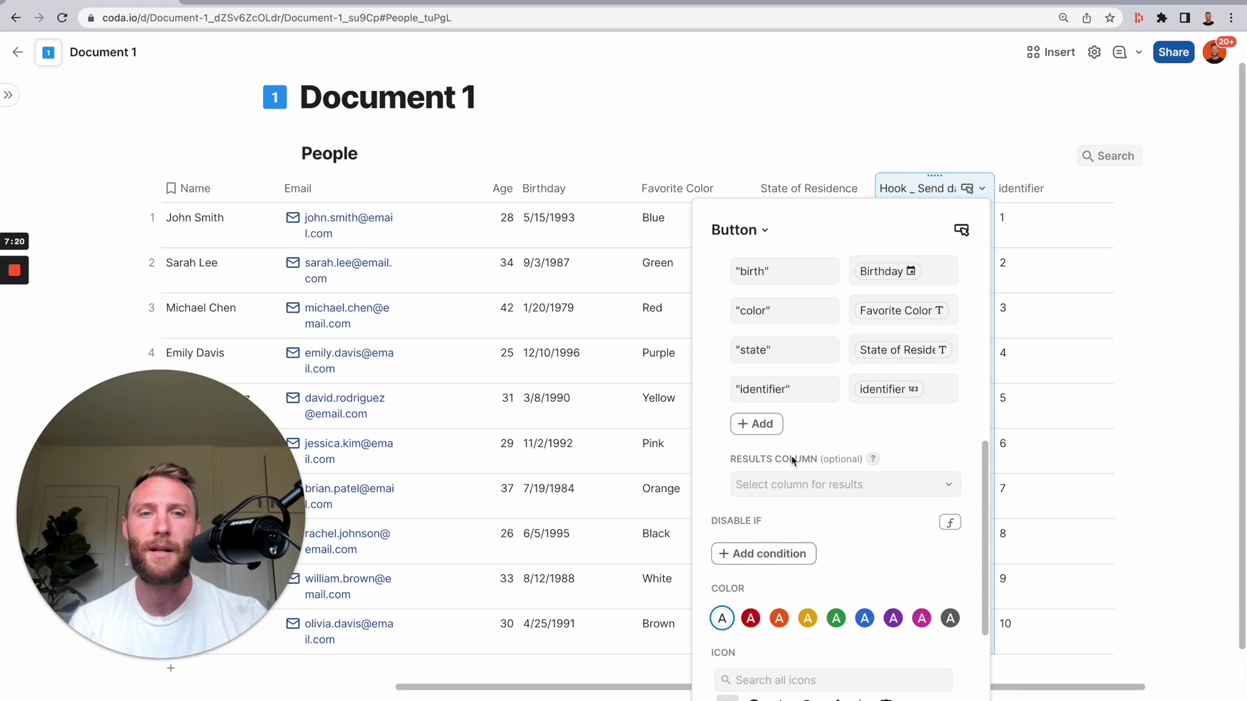
pyautogui.click(311, 3)
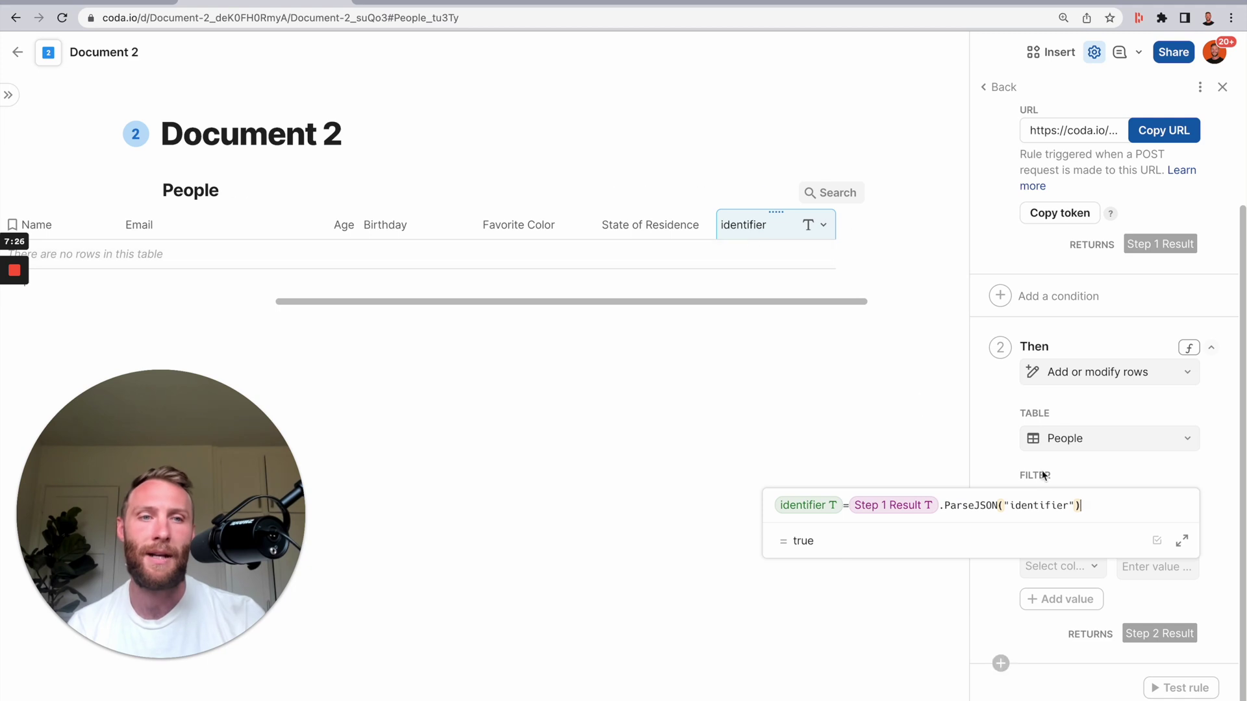
pyautogui.click(1043, 506)
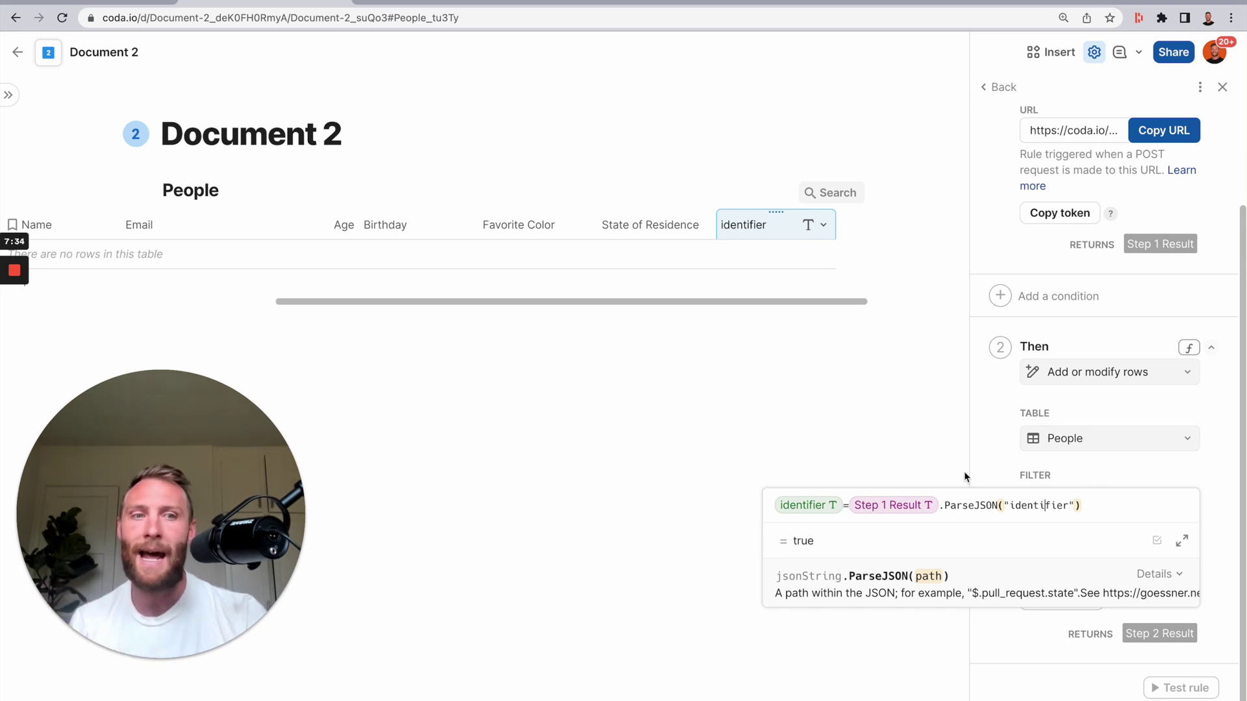
pyautogui.click(755, 237)
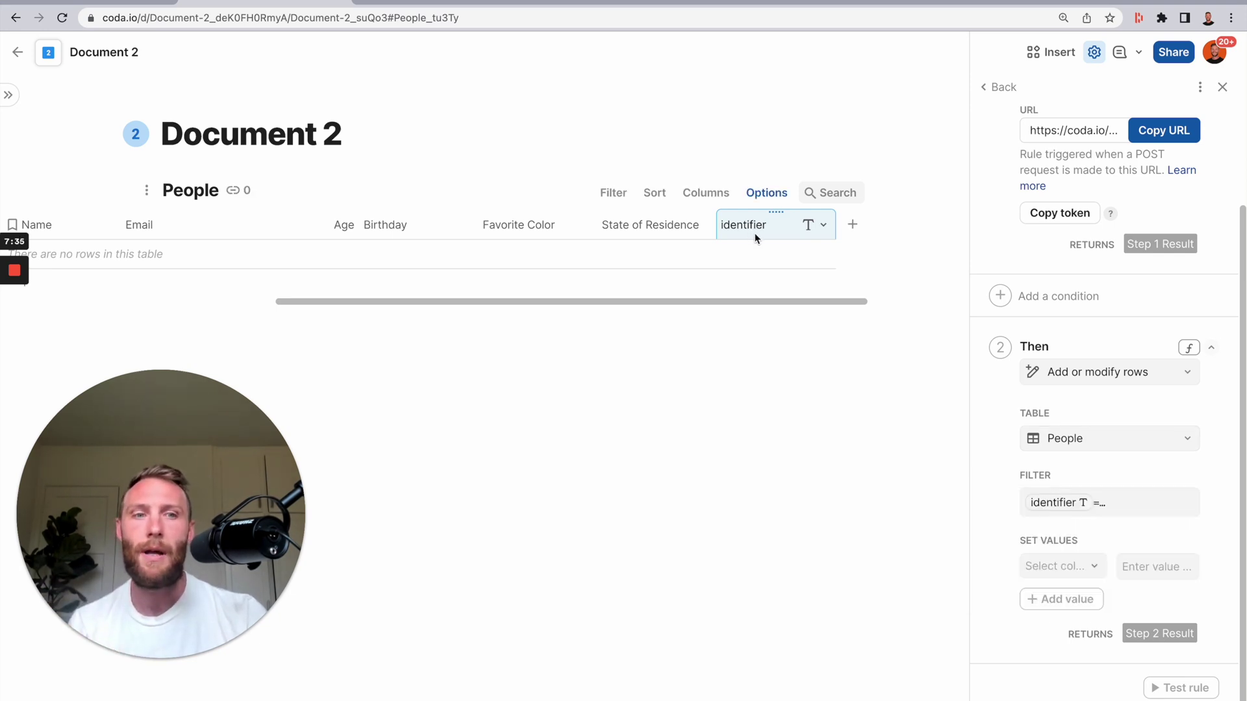
# - Add Set values rows for Name, Email, Age, Birthday, Favorite Color, State of Residence and identifier
pyautogui.click(1086, 571)
pyautogui.click(1080, 389)
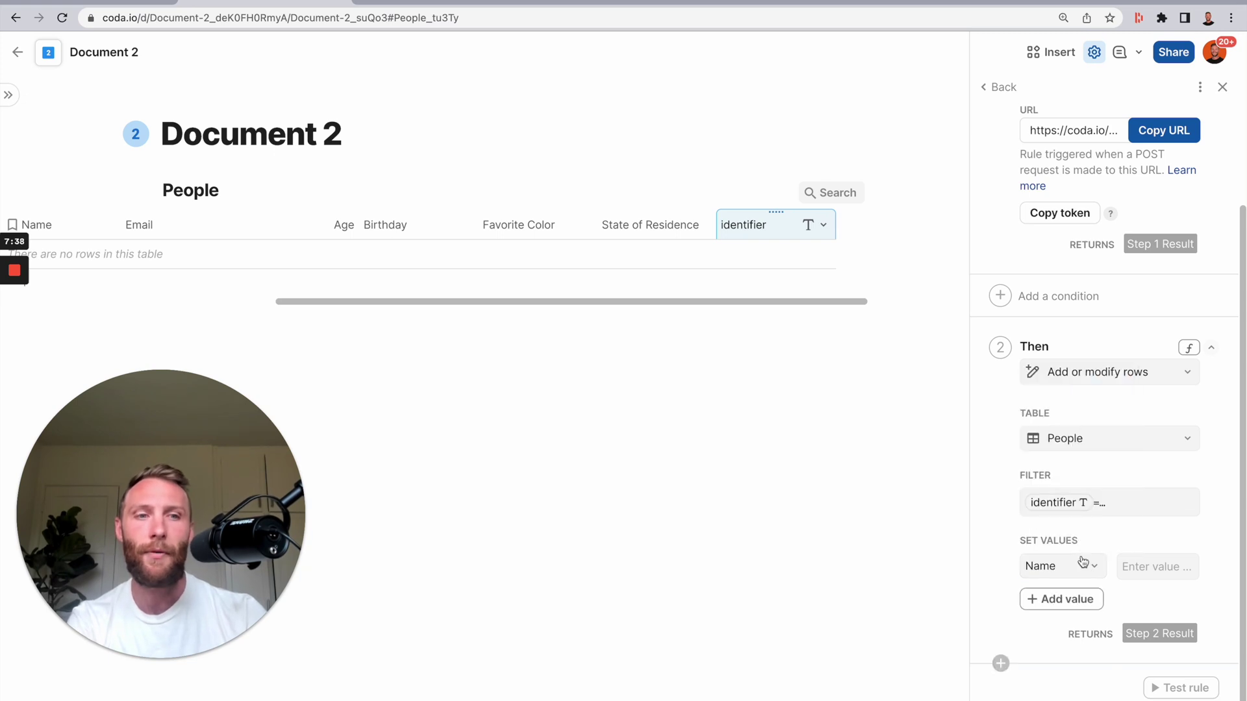
pyautogui.click(1060, 614)
pyautogui.click(1069, 633)
pyautogui.click(1072, 670)
pyautogui.click(1080, 696)
pyautogui.scroll(-2, 1078, 689)
pyautogui.click(1057, 625)
pyautogui.click(1066, 660)
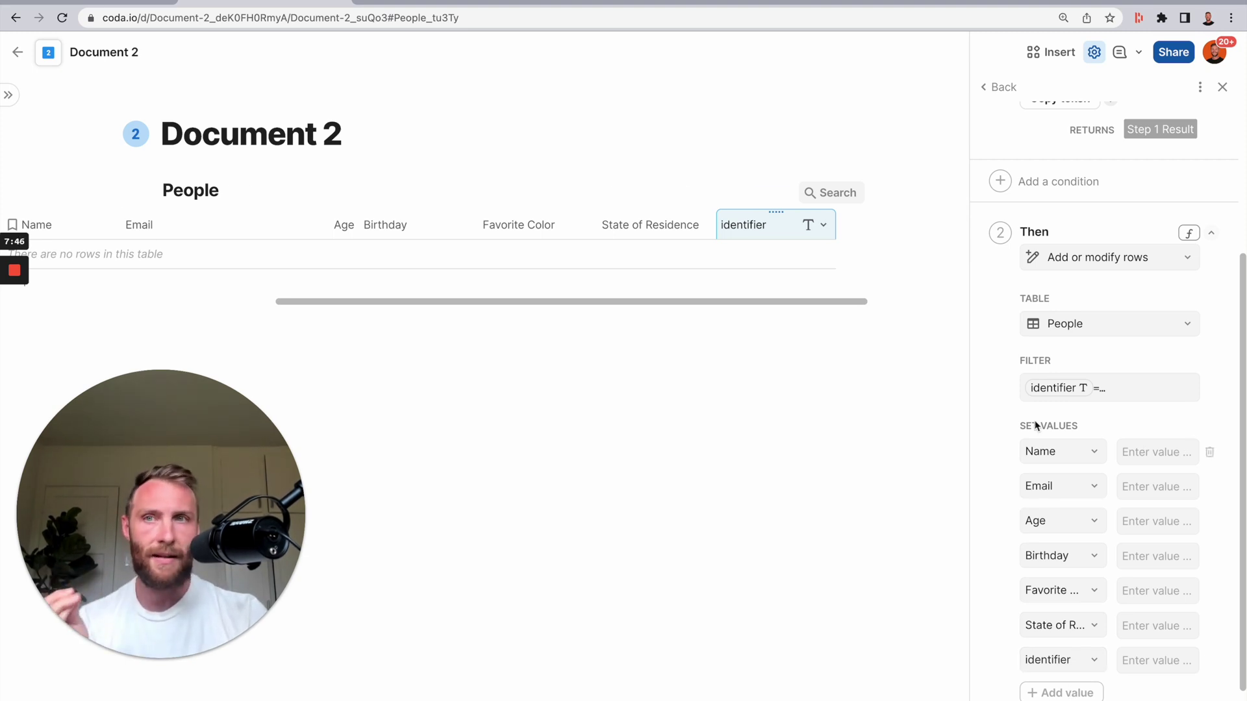
pyautogui.click(1146, 457)
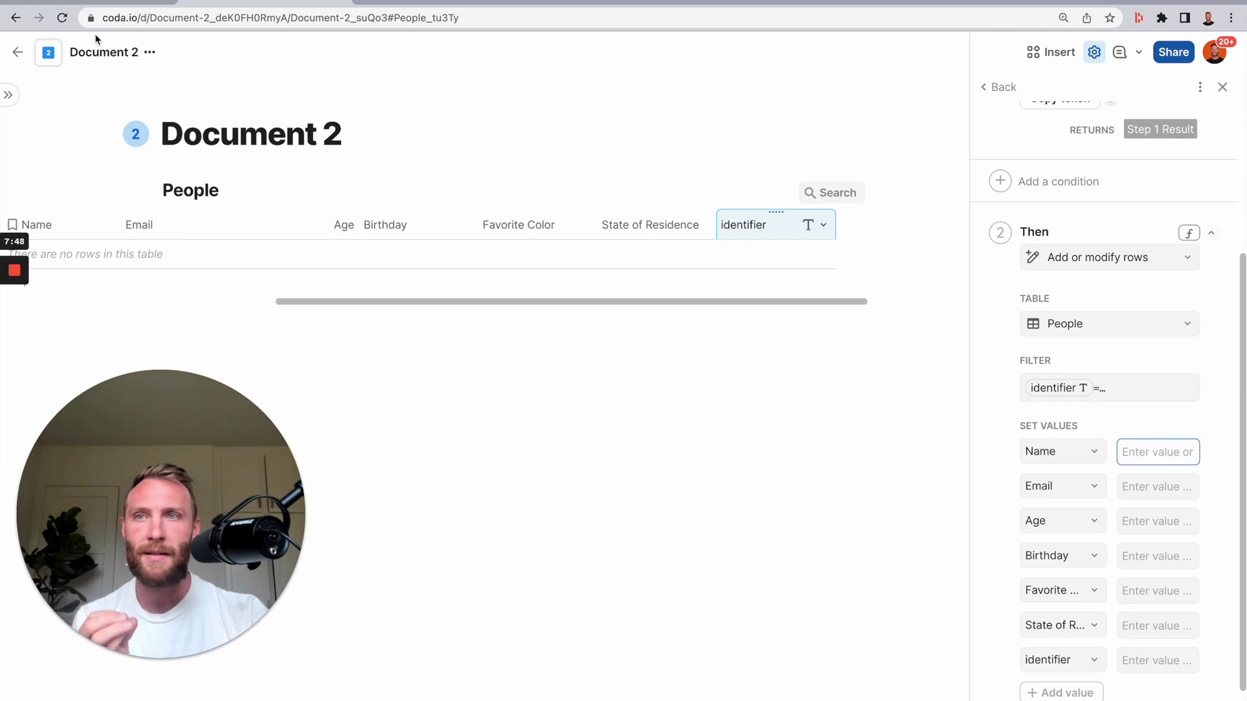
# - Check the JSON key names in Document 1, then give Name the value Step 1 Result.ParseJSON("name")
pyautogui.click(114, 3)
pyautogui.scroll(3, 779, 372)
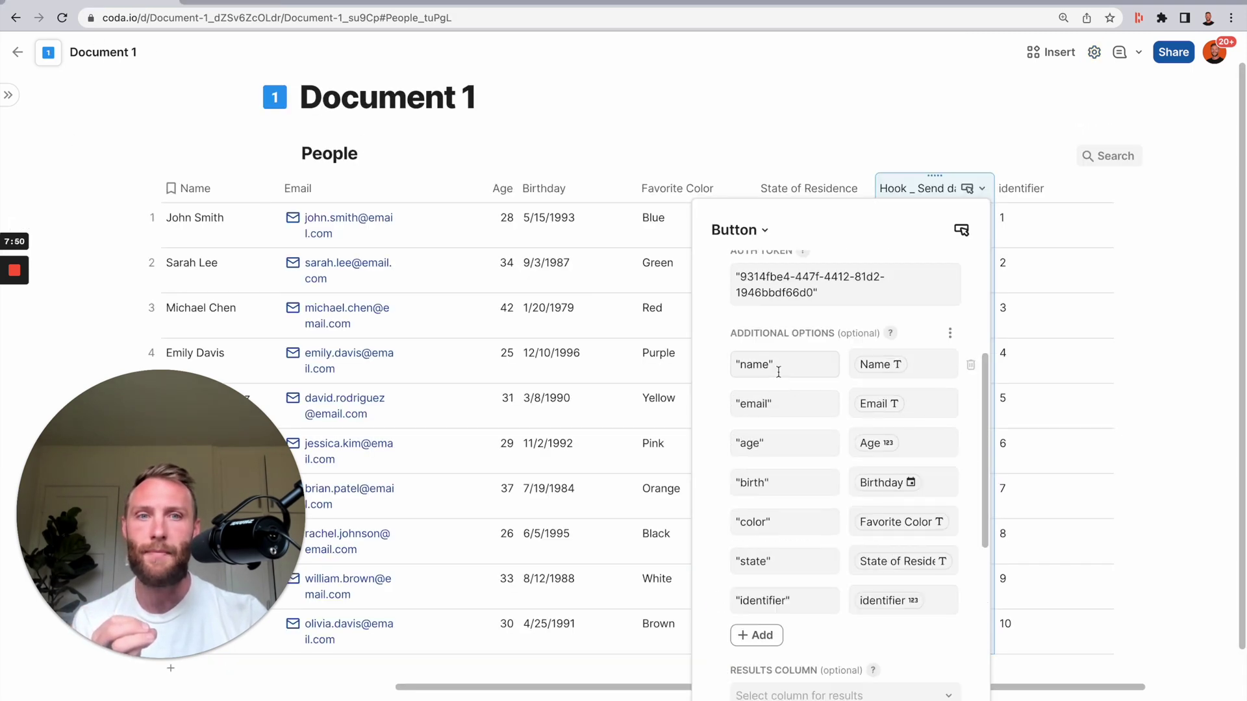
pyautogui.click(280, 3)
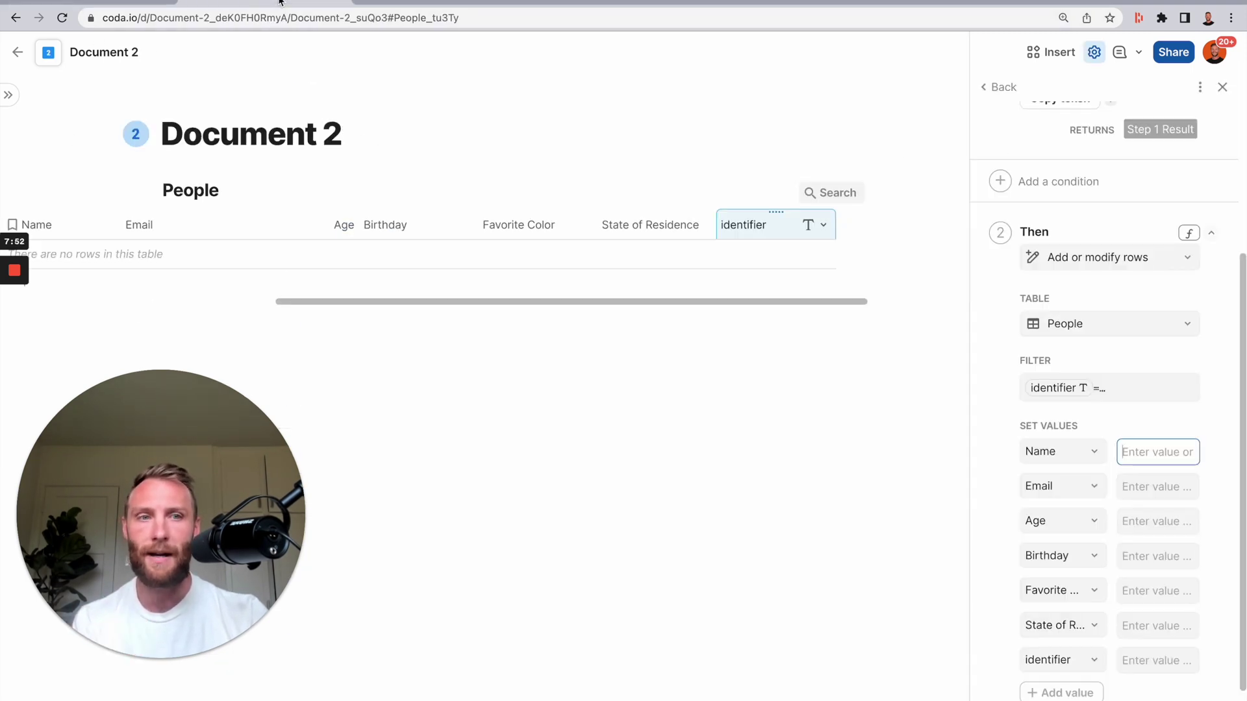
pyautogui.click(1152, 450)
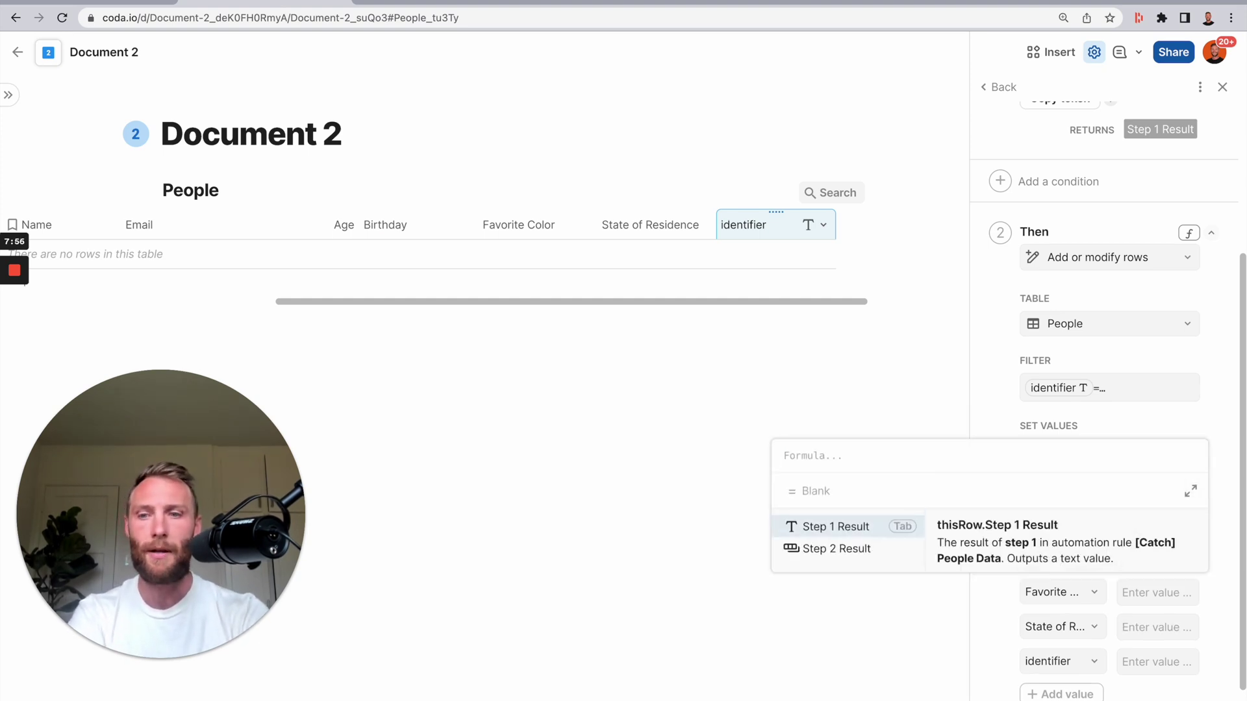
pyautogui.press('Tab')
pyautogui.write('.parsej')
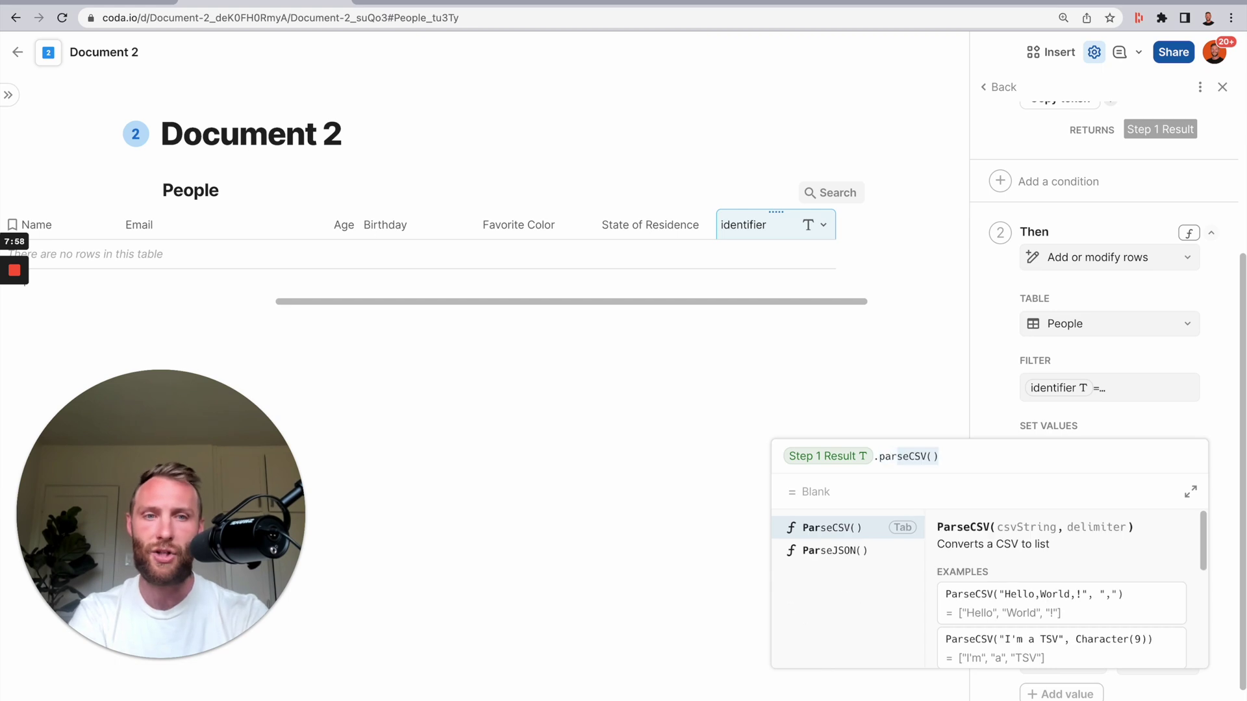
pyautogui.press('Tab')
pyautogui.write('"')
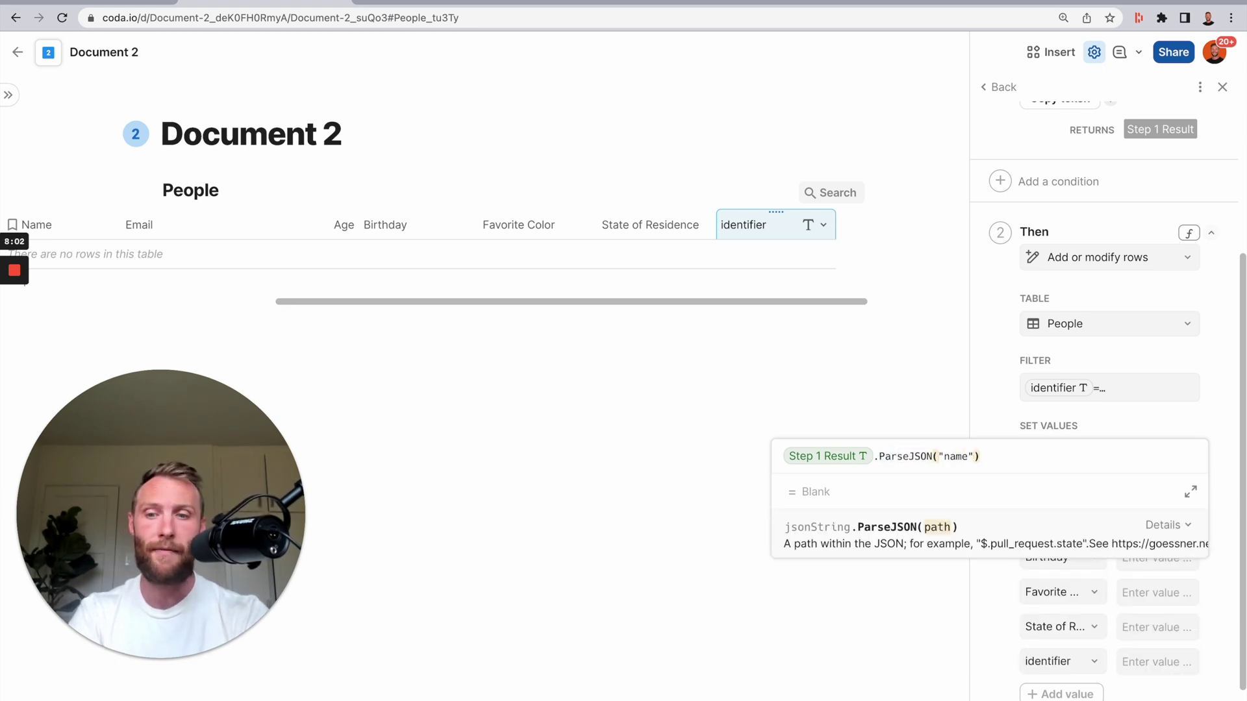
pyautogui.press('Right')
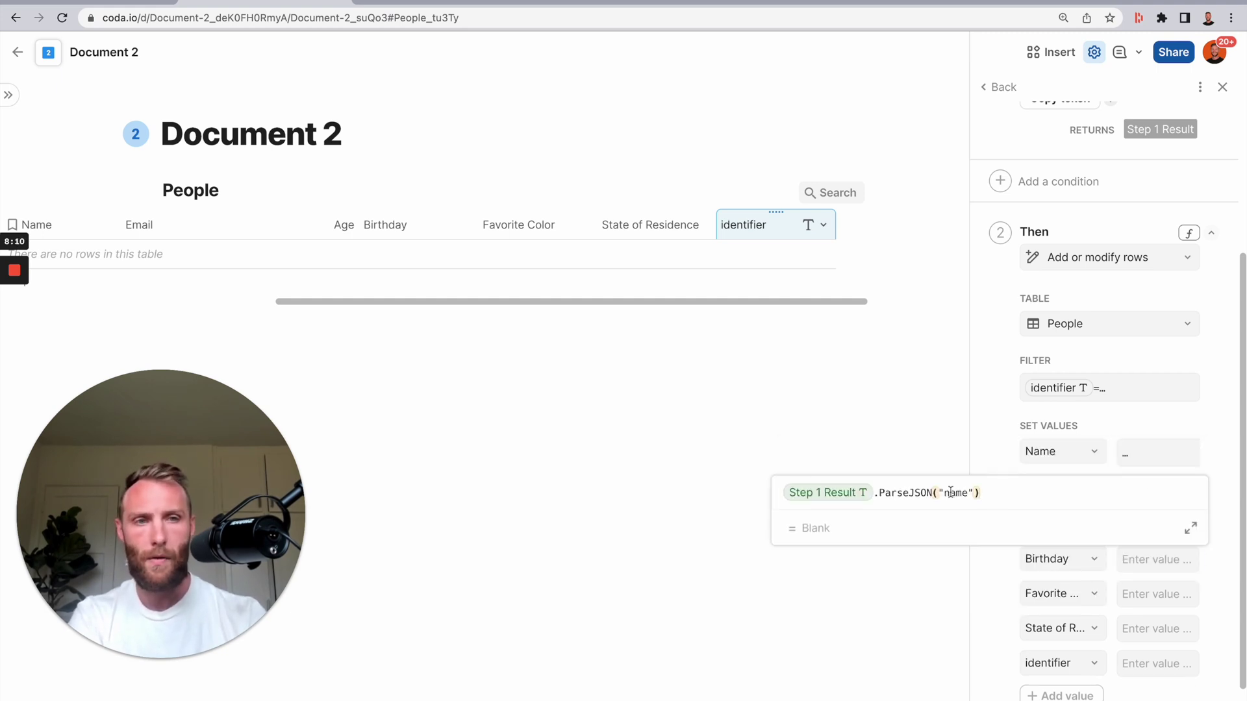
# - Start the remaining value formulas, typing 'idenitifier' for the identifier field, then return to Document 1
pyautogui.click(1156, 522)
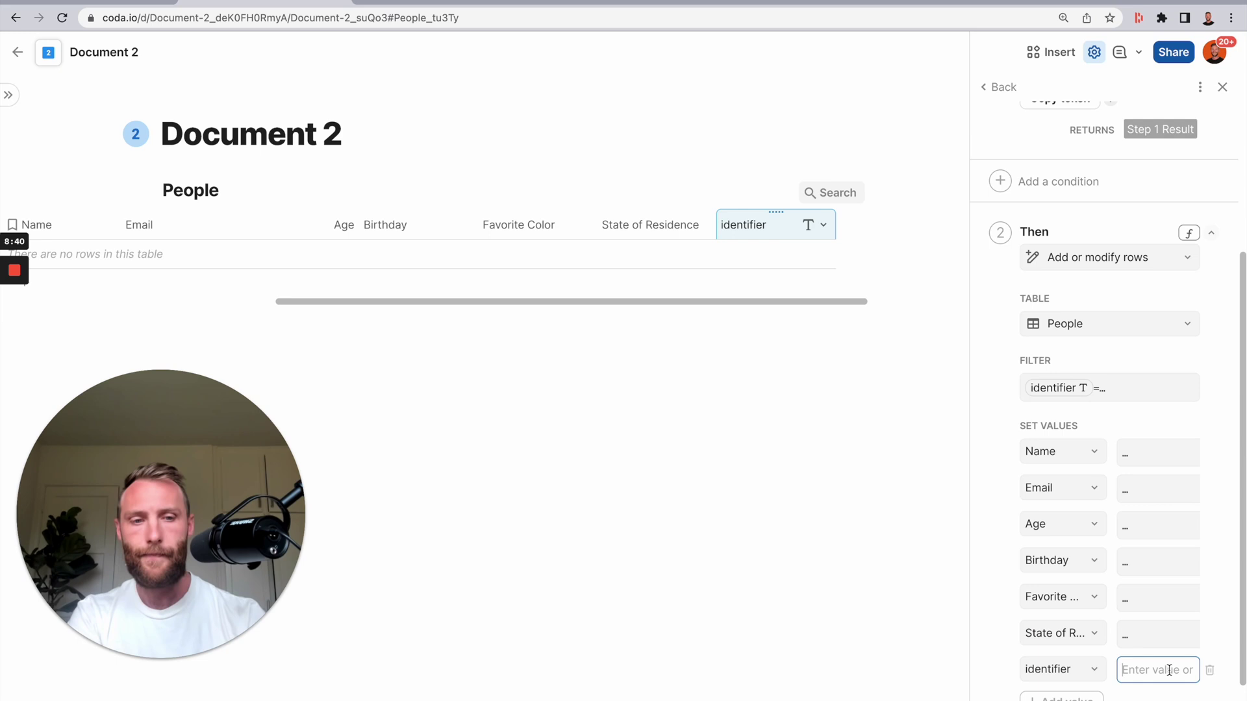
pyautogui.click(1156, 670)
pyautogui.write('idenitifier')
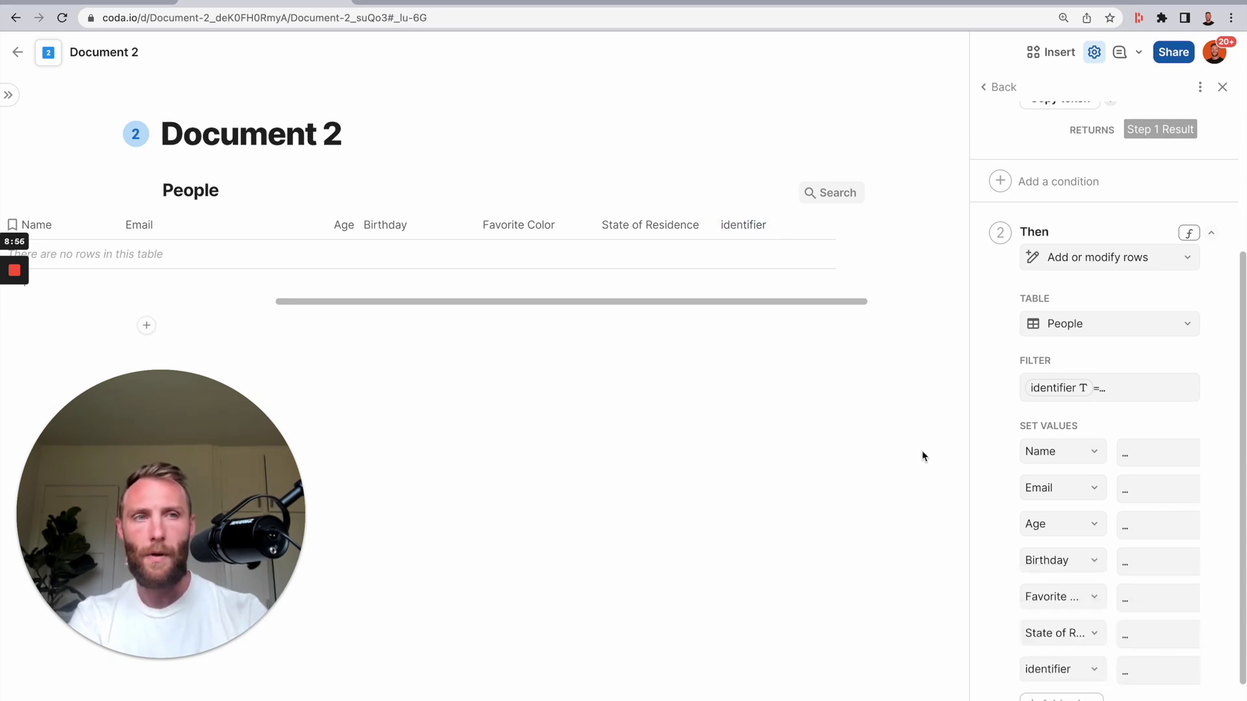
pyautogui.scroll(5, 1104, 390)
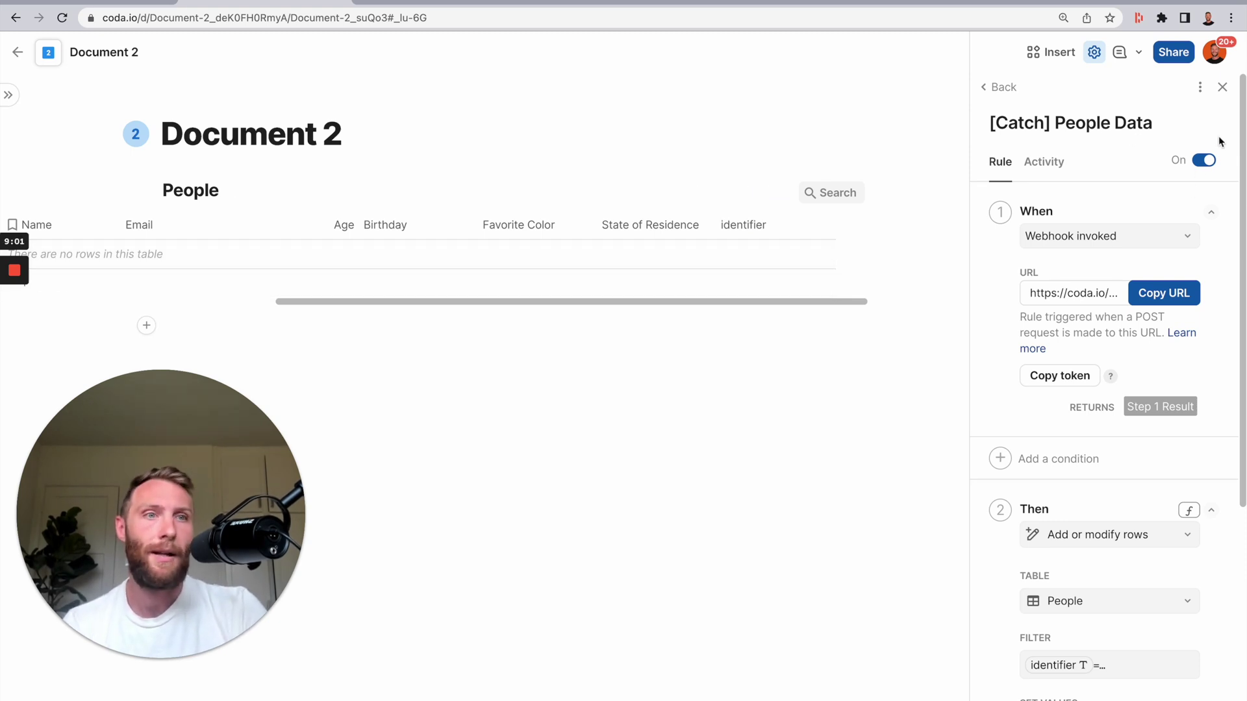
pyautogui.scroll(-4, 1113, 467)
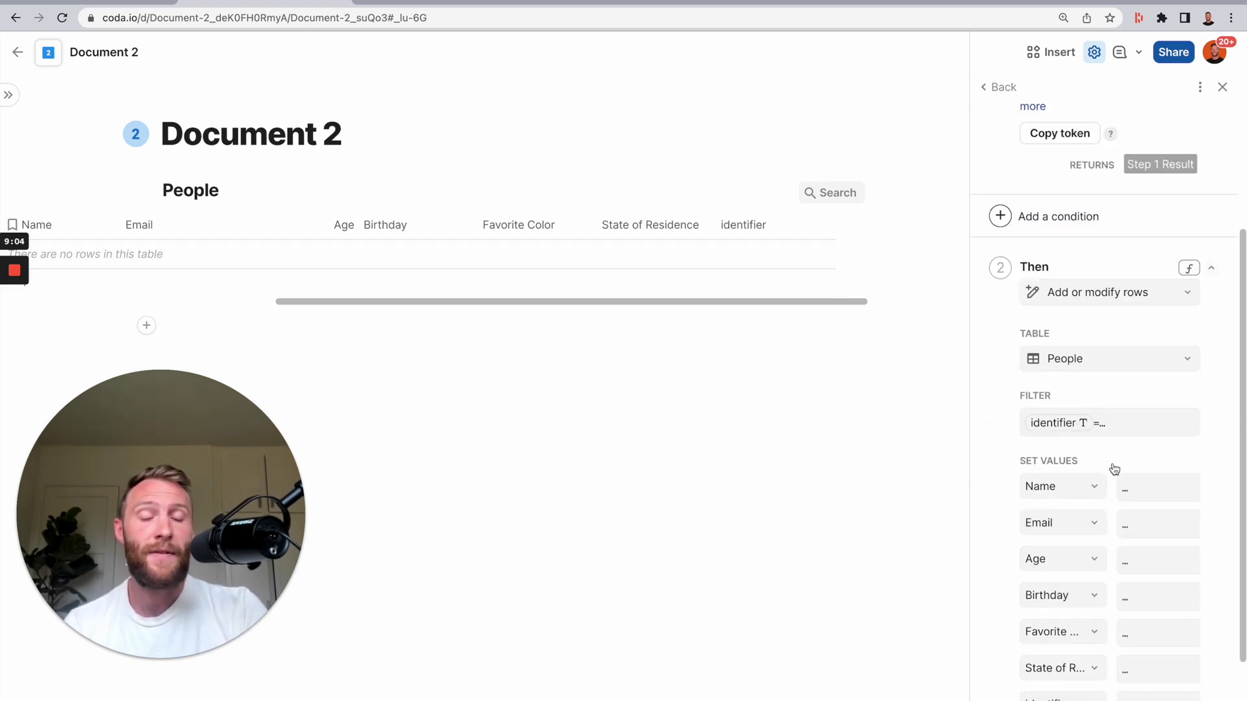
pyautogui.scroll(-2, 1135, 240)
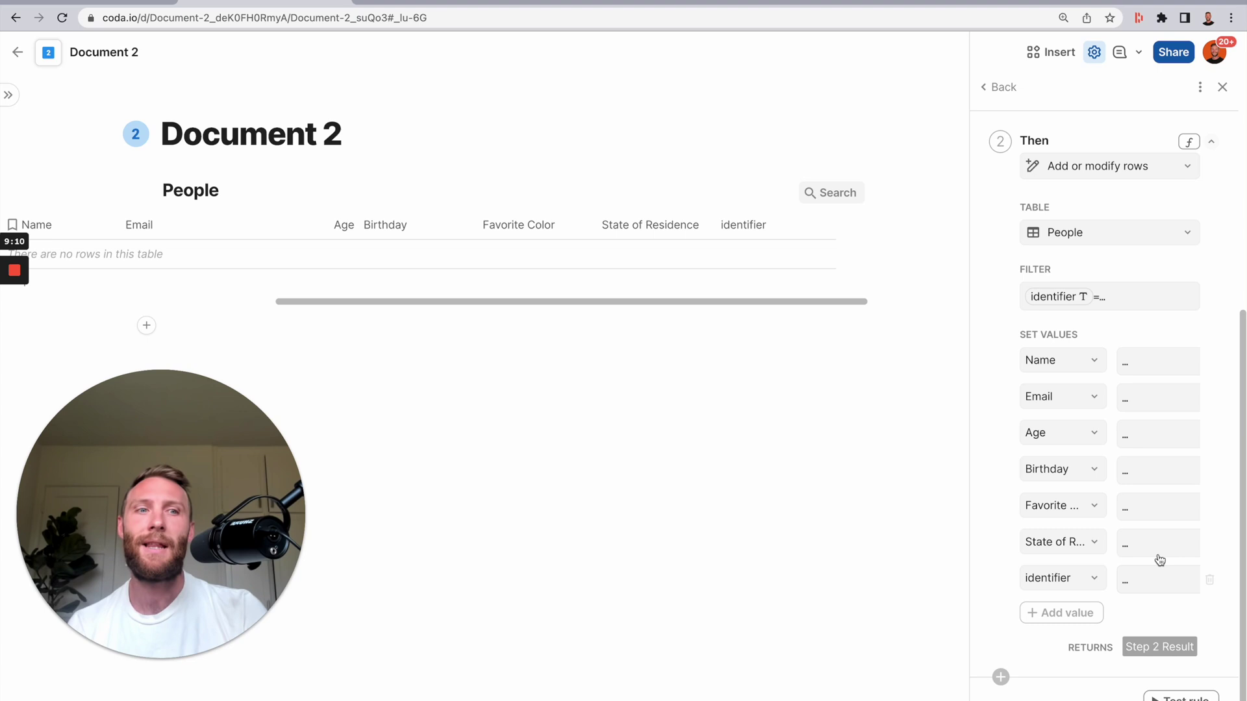
pyautogui.hotkey('ctrl', 'shift', 'Tab')
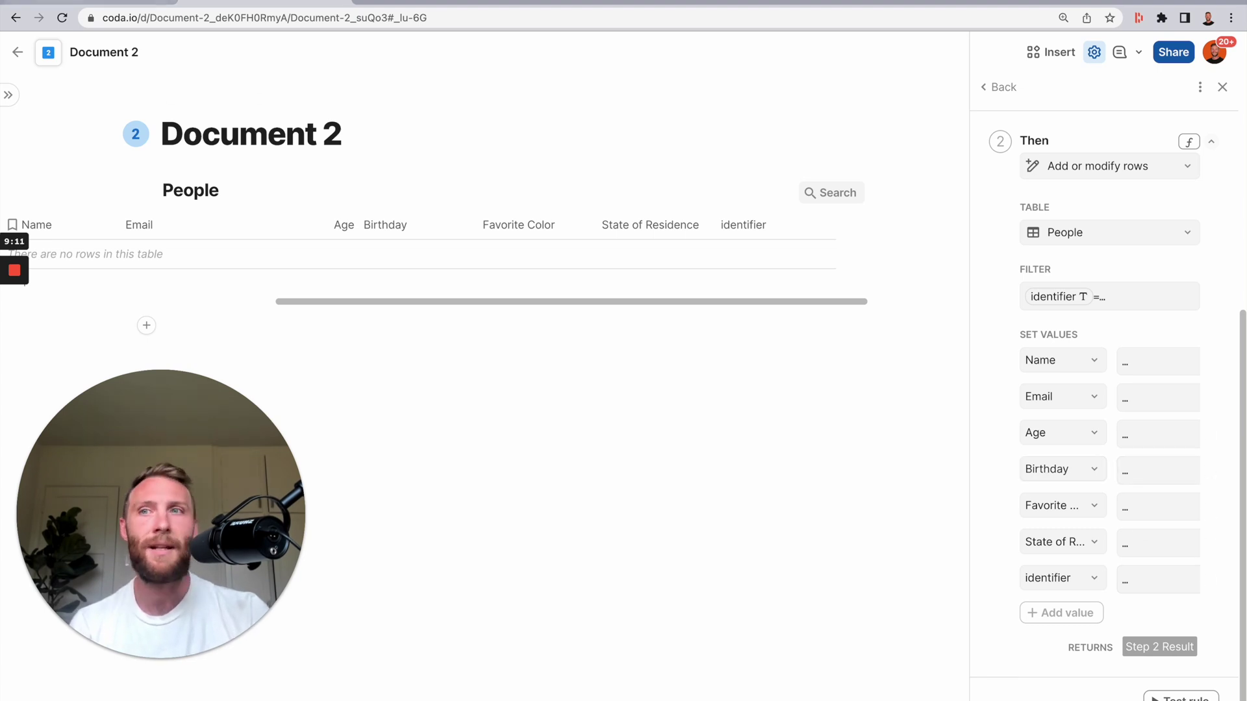
# - Send Document 1's first People row and confirm it arrives in Document 2
pyautogui.click(688, 351)
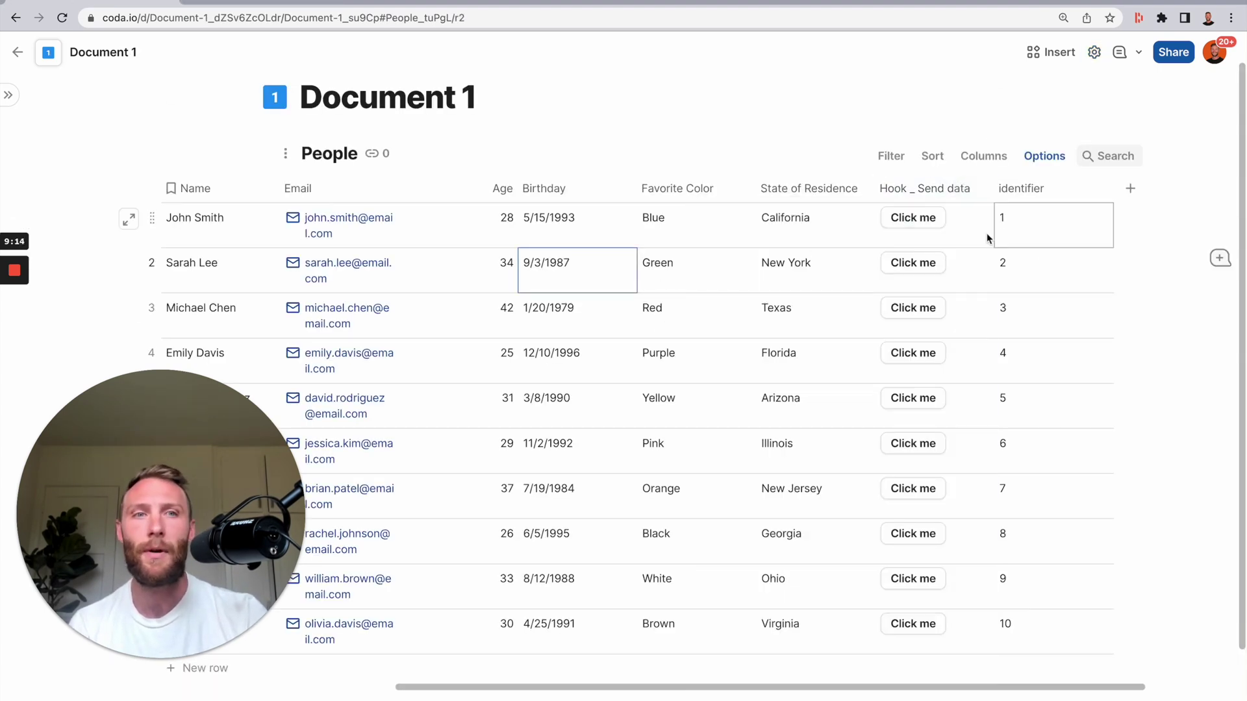
pyautogui.click(931, 221)
pyautogui.hotkey('ctrl', 'Tab')
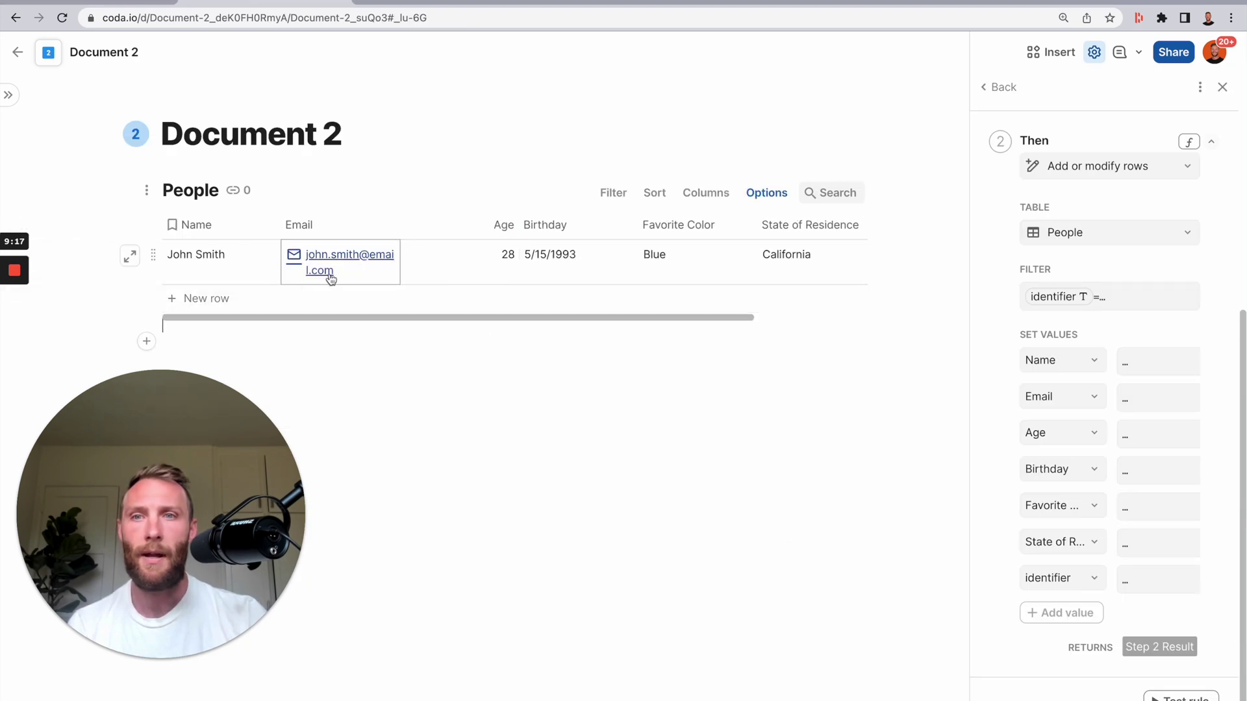
pyautogui.moveTo(245, 279); pyautogui.dragTo(805, 269)
pyautogui.hotkey('ctrl', 'shift', 'Tab')
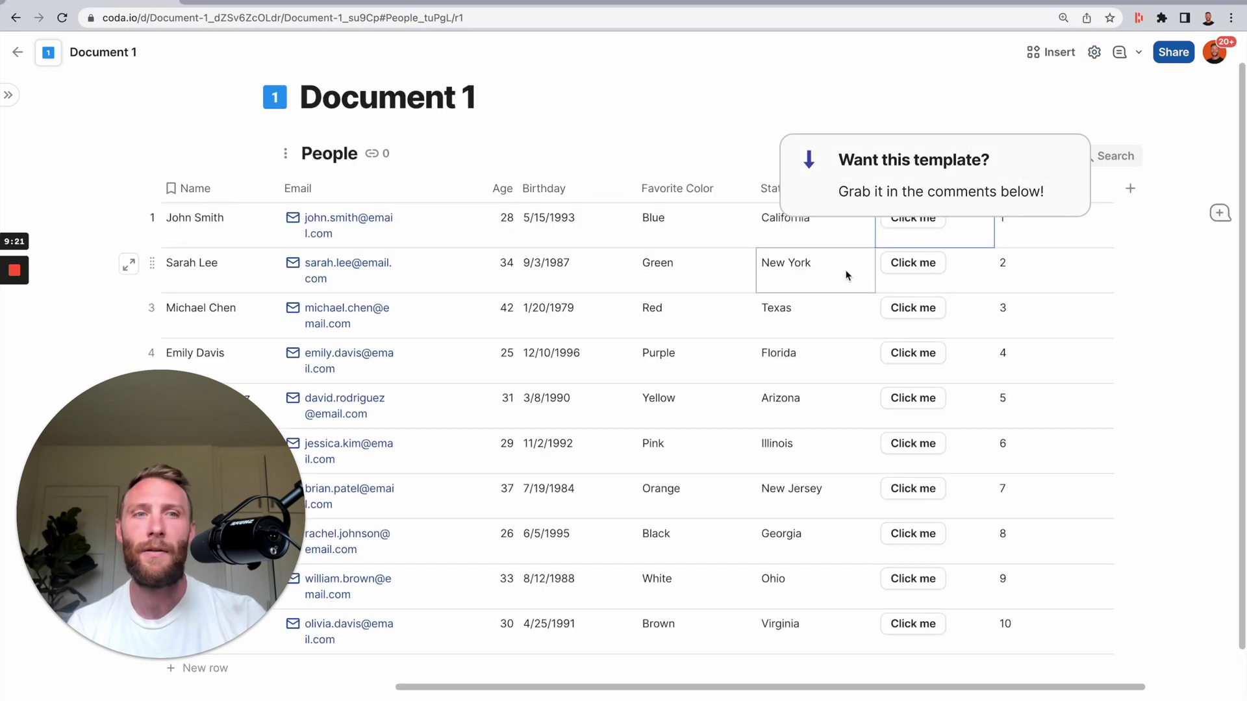
# - Send rows 2 through 10 and watch them fill Document 2's People table
pyautogui.click(895, 272)
pyautogui.click(910, 313)
pyautogui.click(923, 358)
pyautogui.click(922, 401)
pyautogui.click(913, 447)
pyautogui.click(913, 497)
pyautogui.click(914, 539)
pyautogui.click(914, 581)
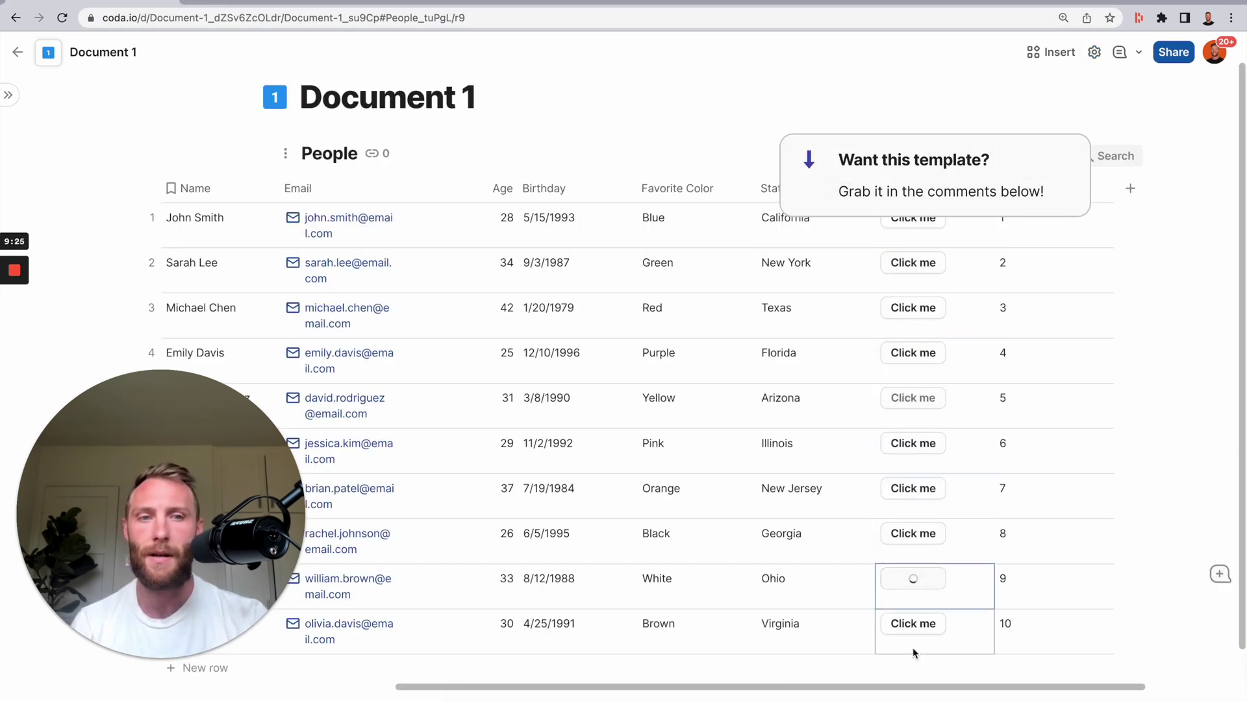
pyautogui.click(919, 636)
pyautogui.hotkey('ctrl', 'Tab')
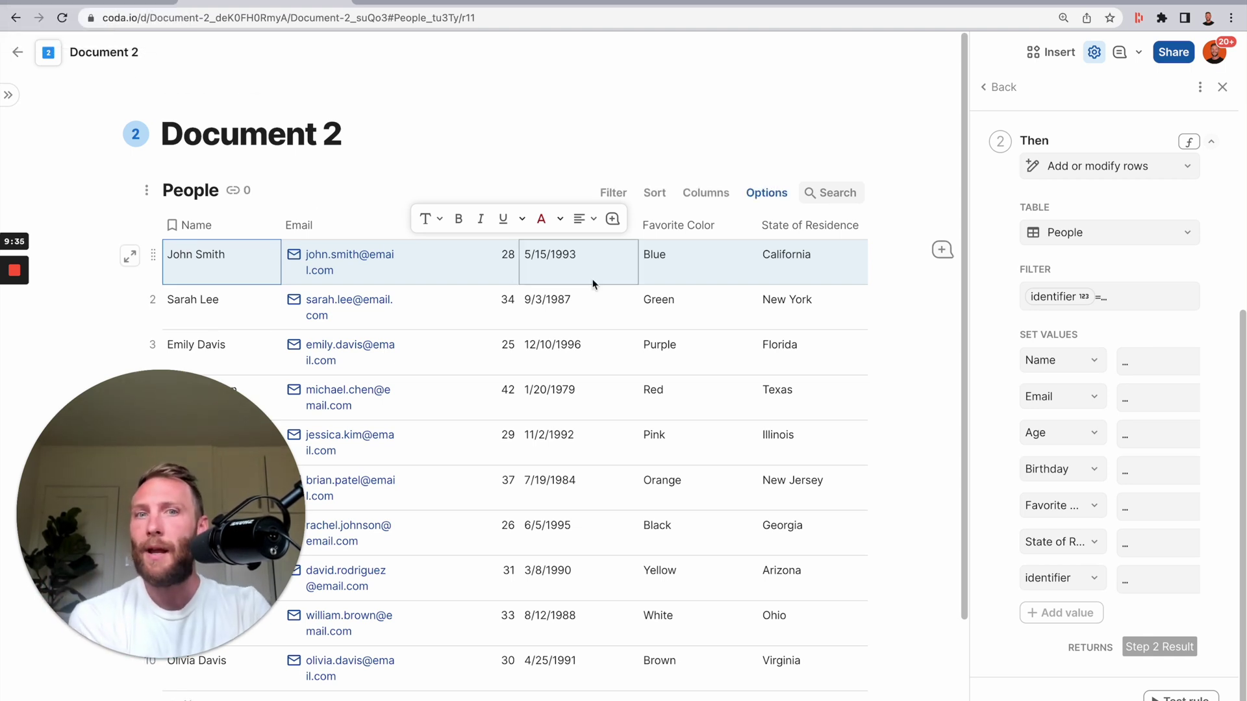
pyautogui.click(74, 2)
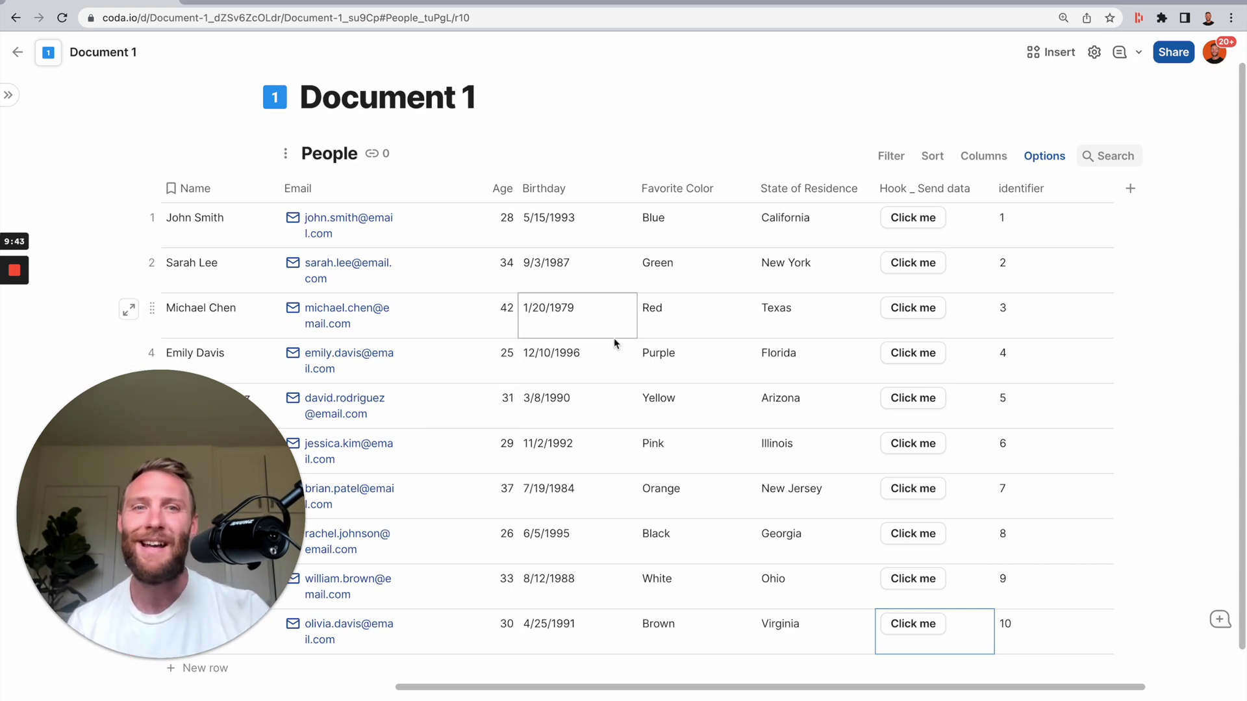
# - Change row 4's Favorite Color from Purple to Rainbow, noting Document 2 still shows Purple
pyautogui.click(696, 372)
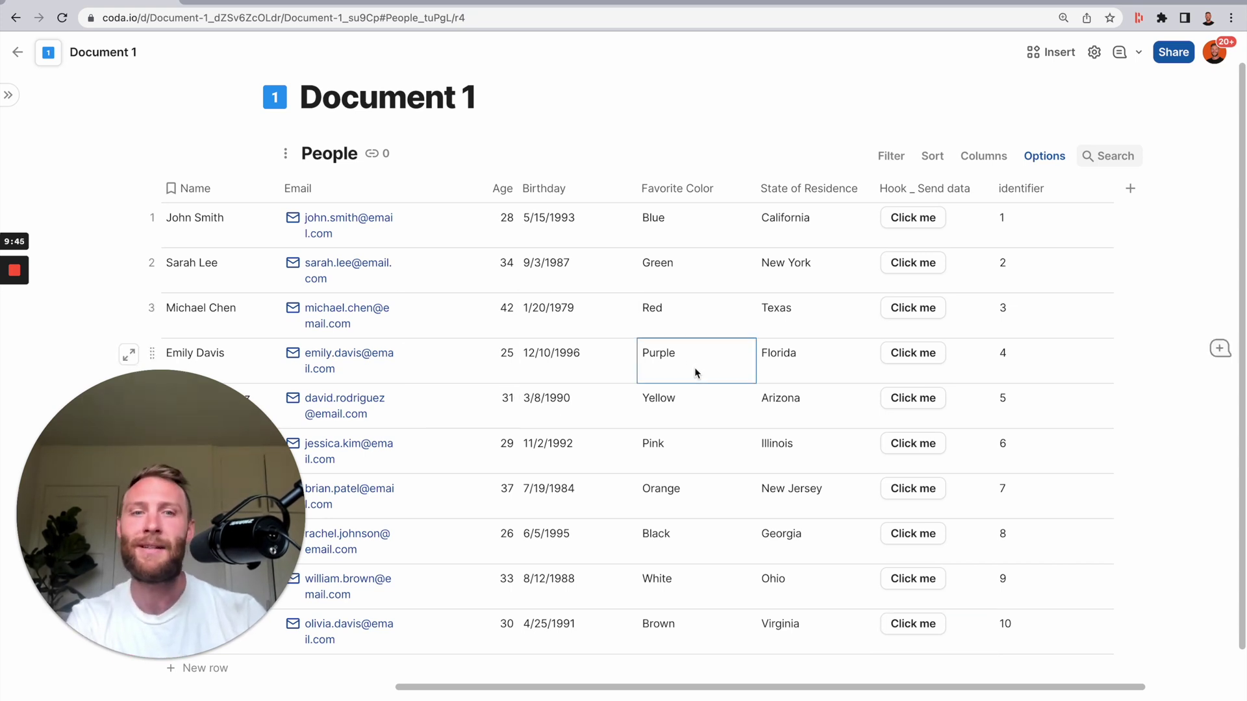
pyautogui.write('Rainbow')
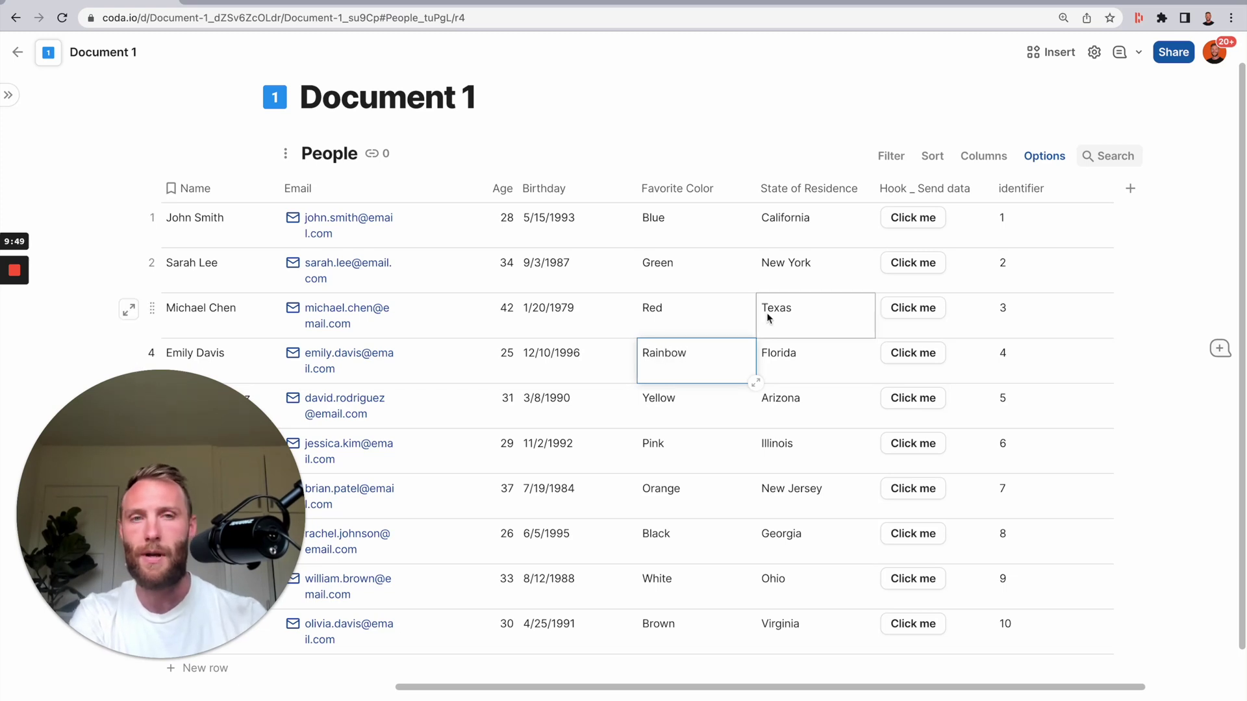
pyautogui.click(694, 334)
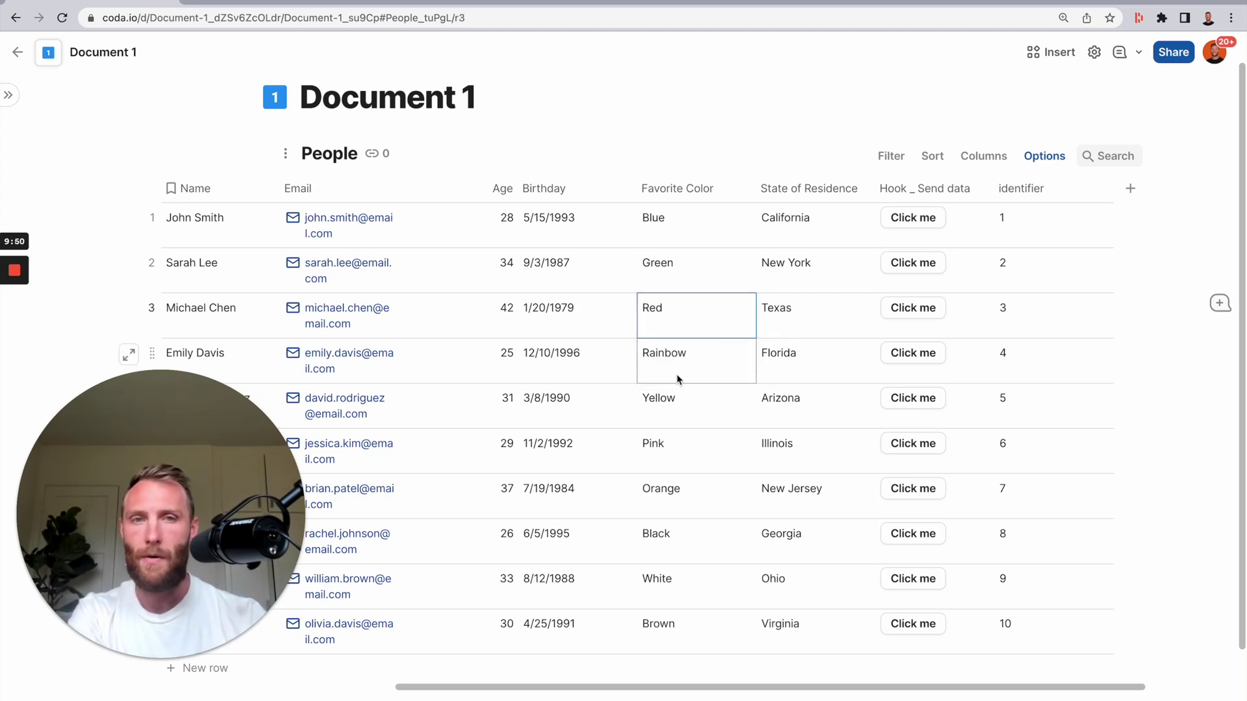
pyautogui.click(233, 18)
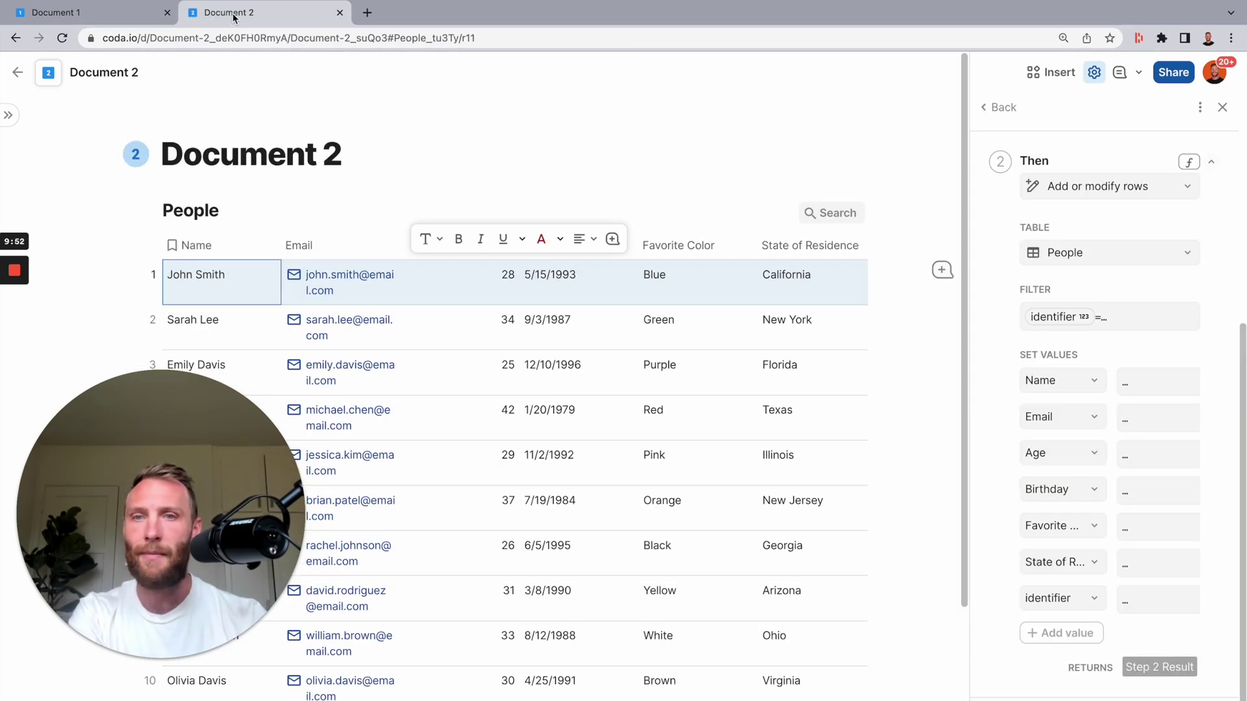
pyautogui.click(662, 356)
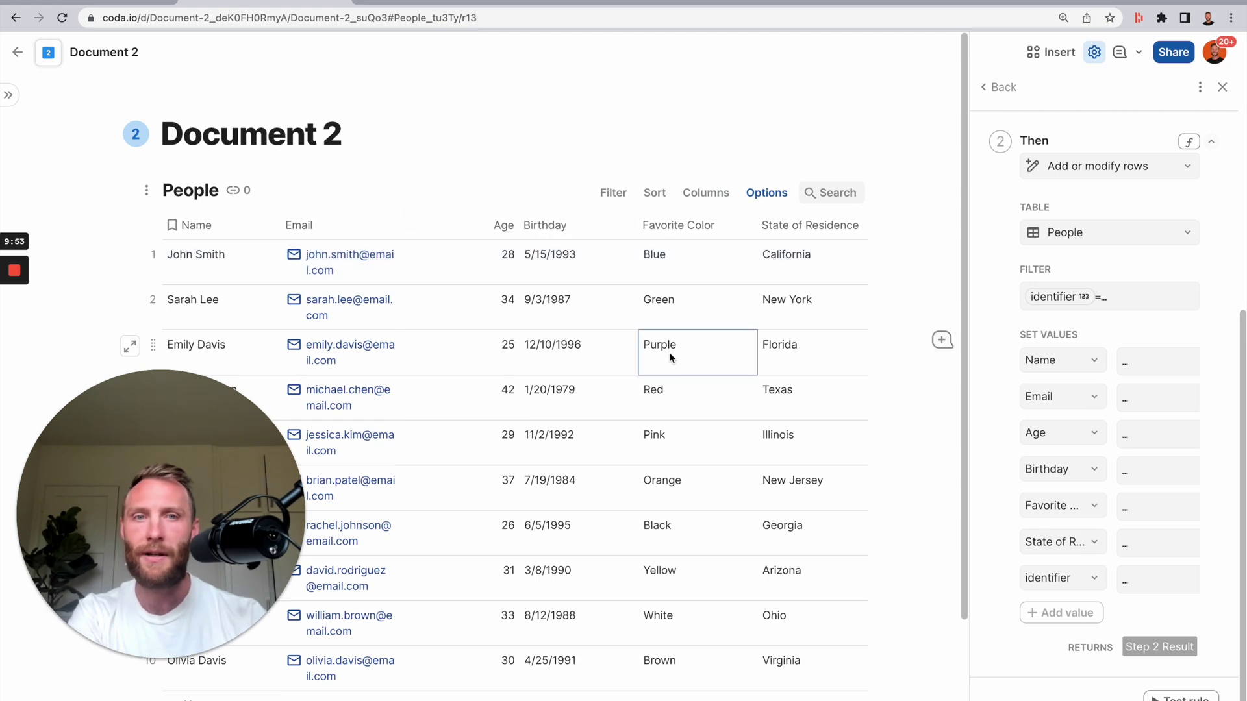
pyautogui.click(90, 9)
# - Resend row 4, confirm Document 2 now shows Rainbow, and close the automation rule panel
pyautogui.moveTo(214, 361); pyautogui.dragTo(843, 372)
pyautogui.click(896, 352)
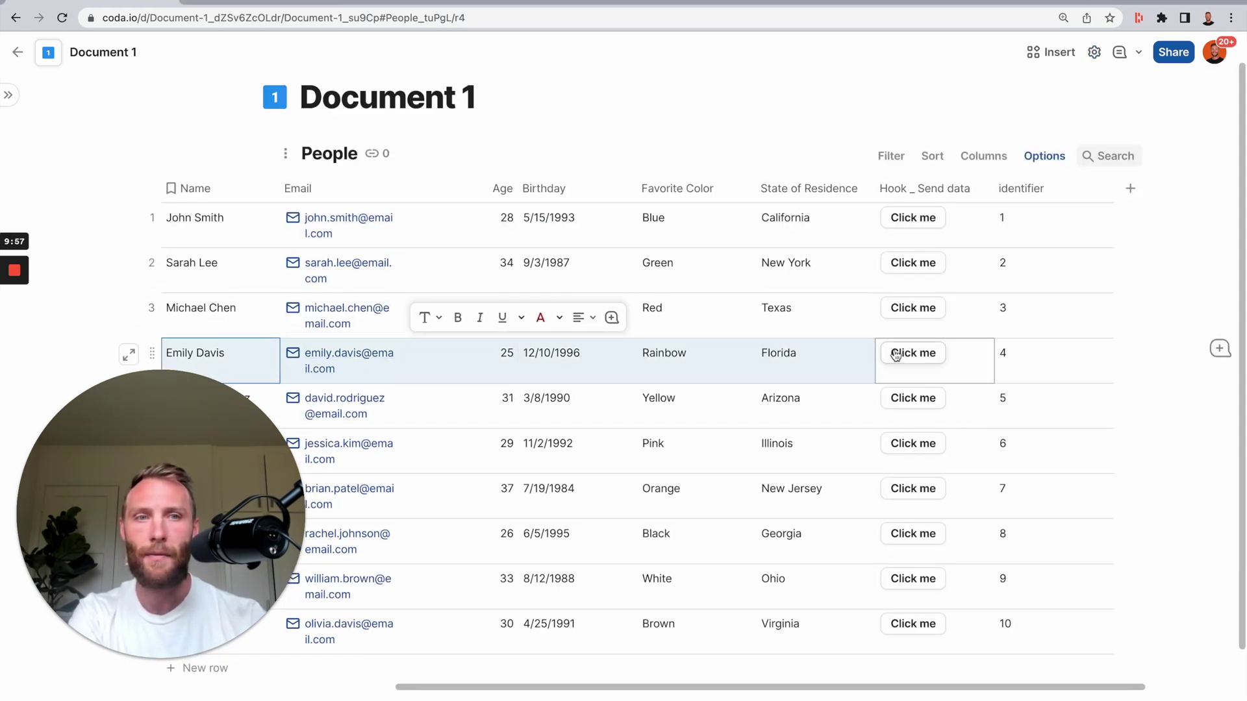
pyautogui.click(221, 12)
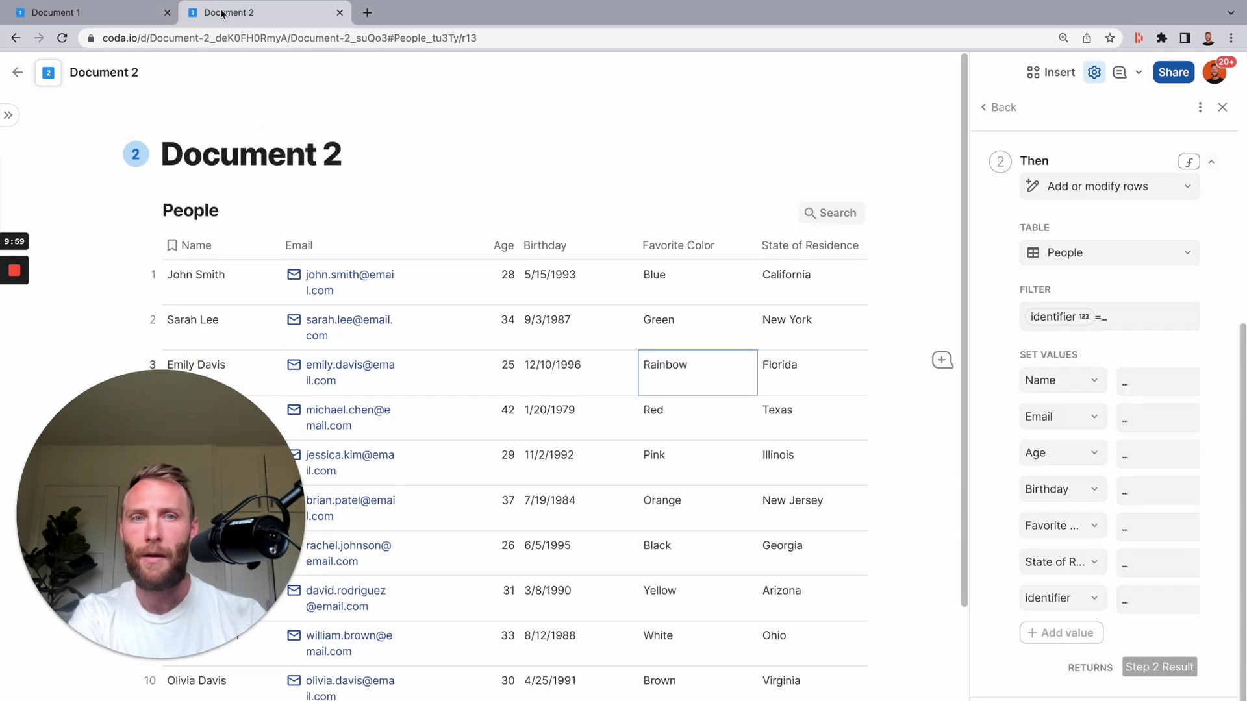
pyautogui.moveTo(233, 345); pyautogui.dragTo(696, 359)
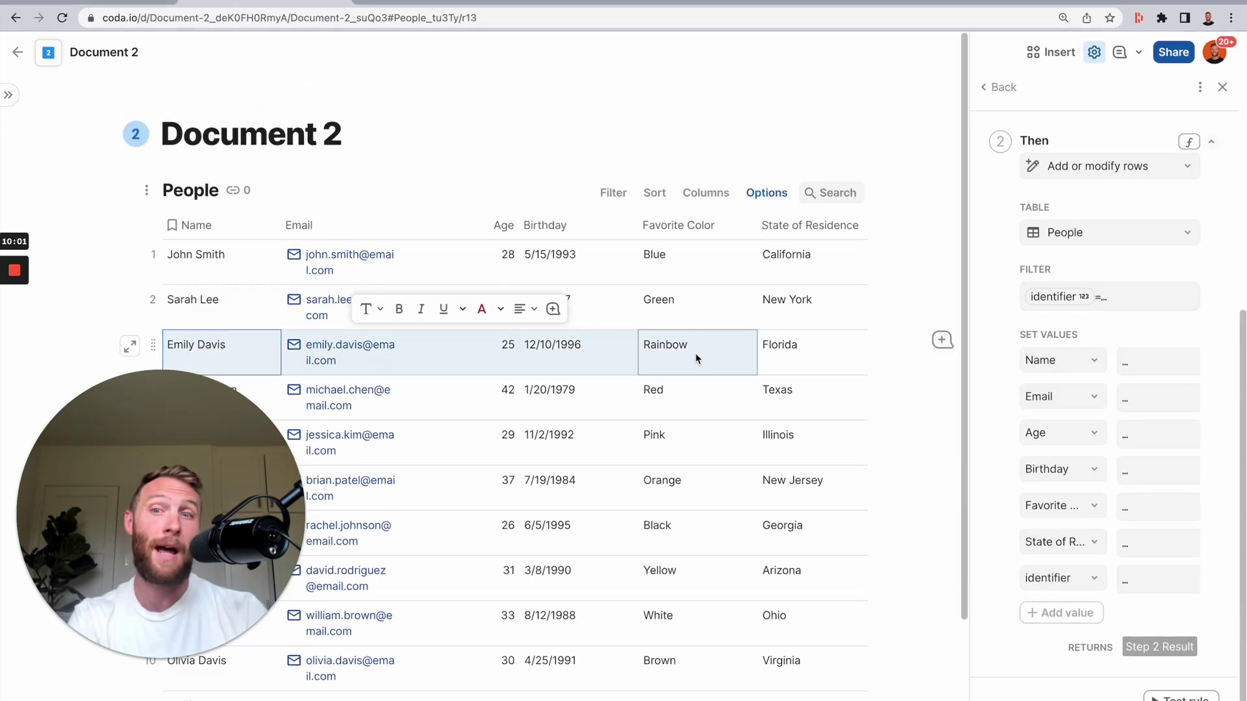
pyautogui.scroll(-3, 686, 569)
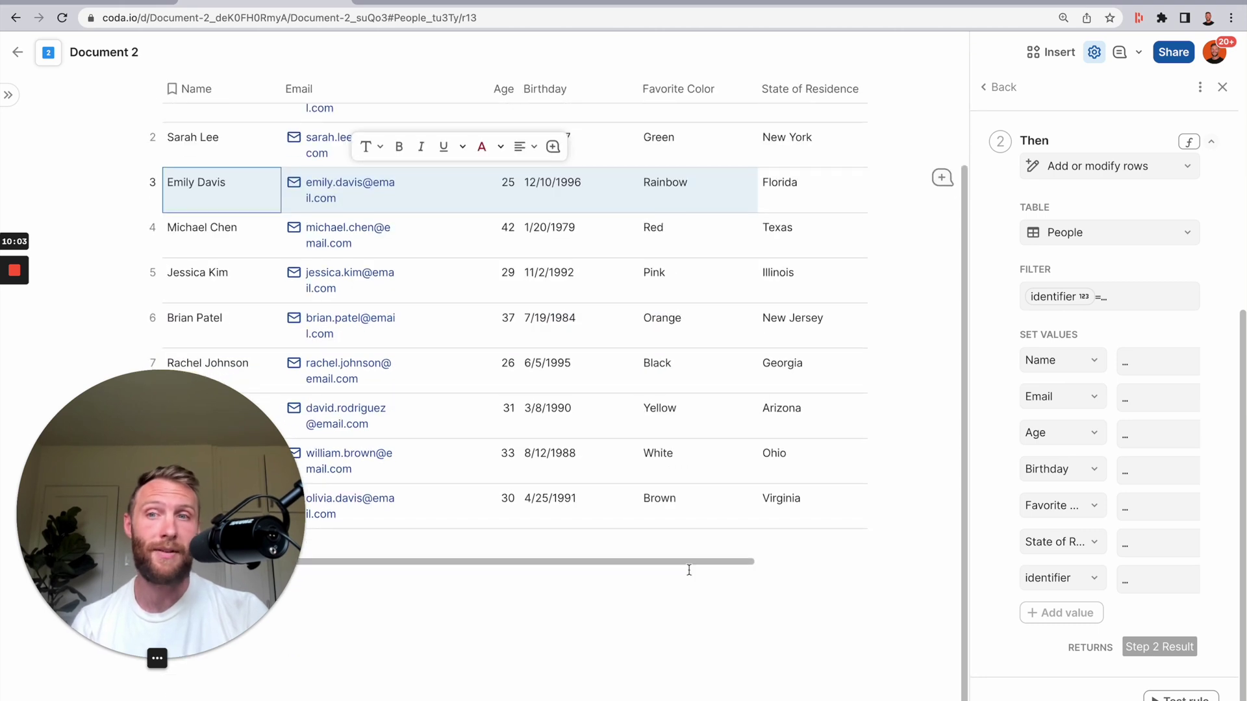
pyautogui.scroll(3, 689, 571)
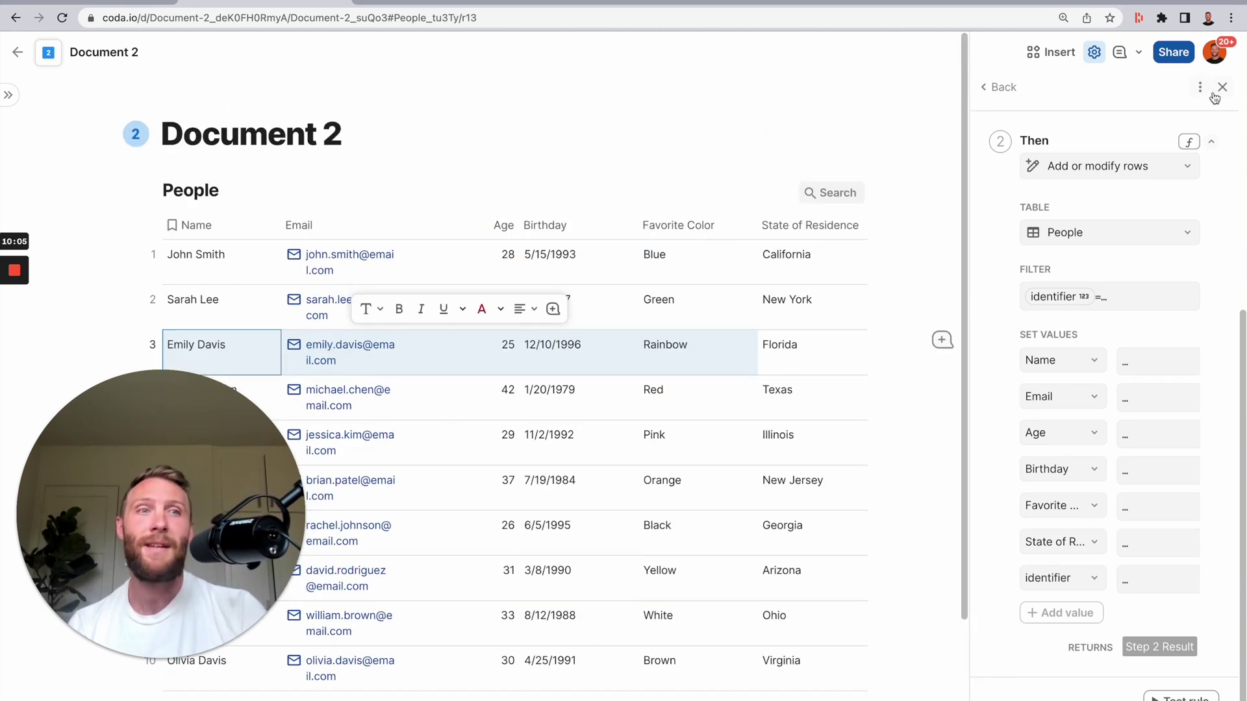
pyautogui.click(1222, 87)
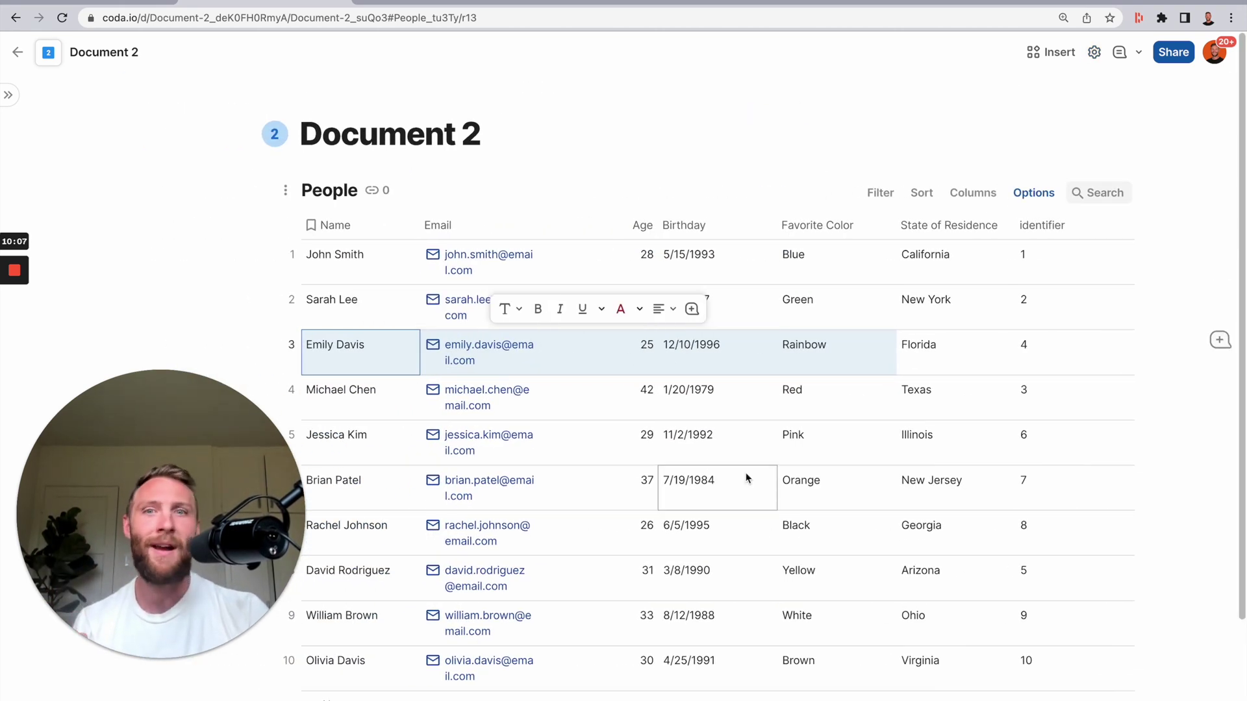
# - Add a new People row in Document 1 with the person's name, e-mail and age 21
pyautogui.click(85, 3)
pyautogui.scroll(-2, 404, 392)
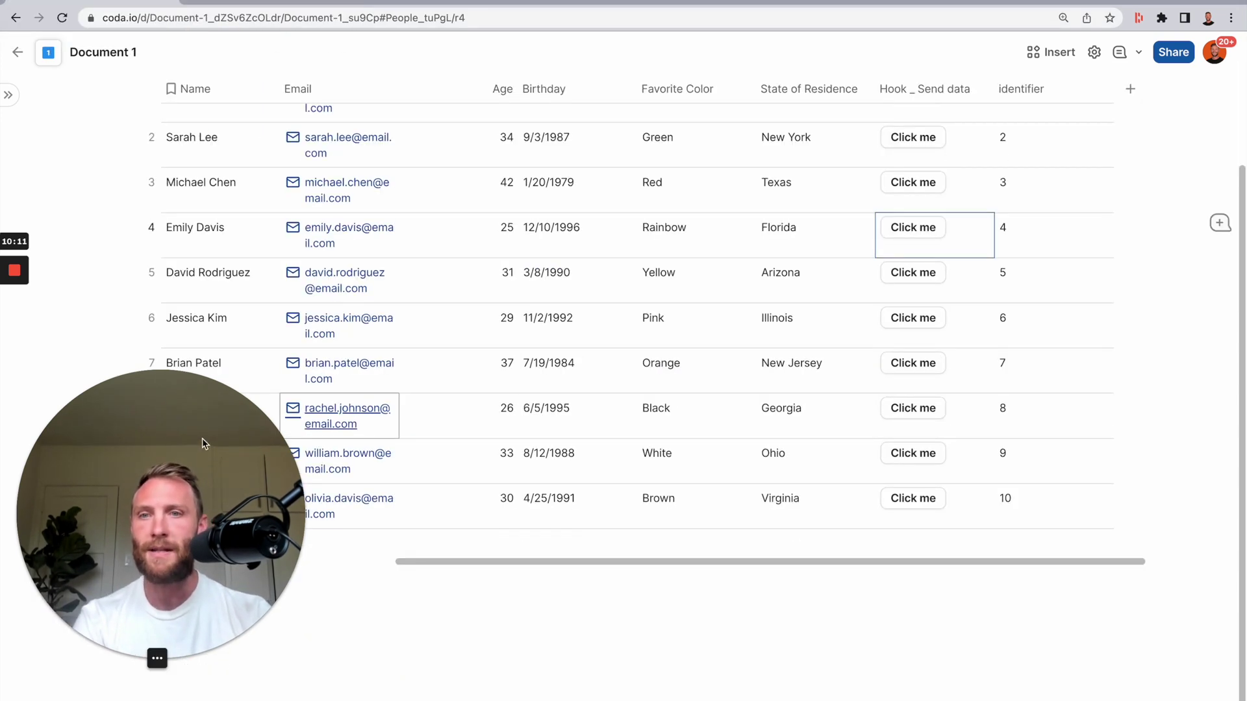
pyautogui.moveTo(180, 430); pyautogui.dragTo(734, 282)
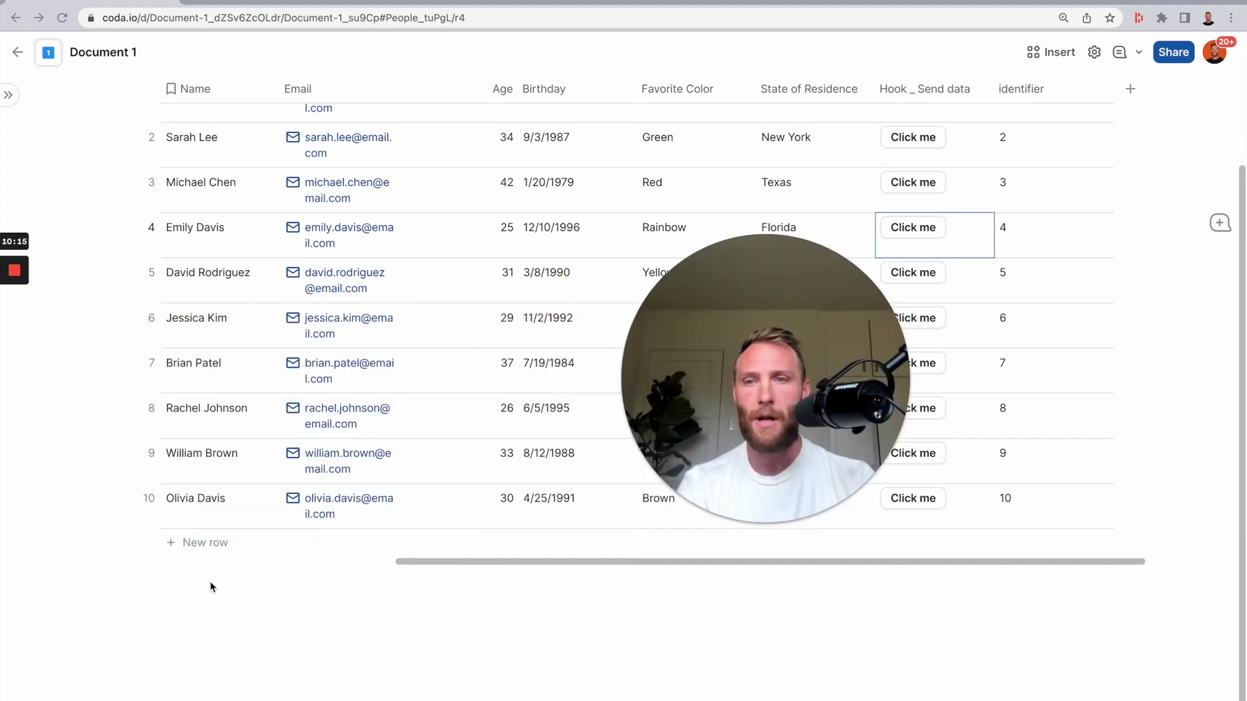
pyautogui.click(195, 545)
pyautogui.write('The Coda Guy')
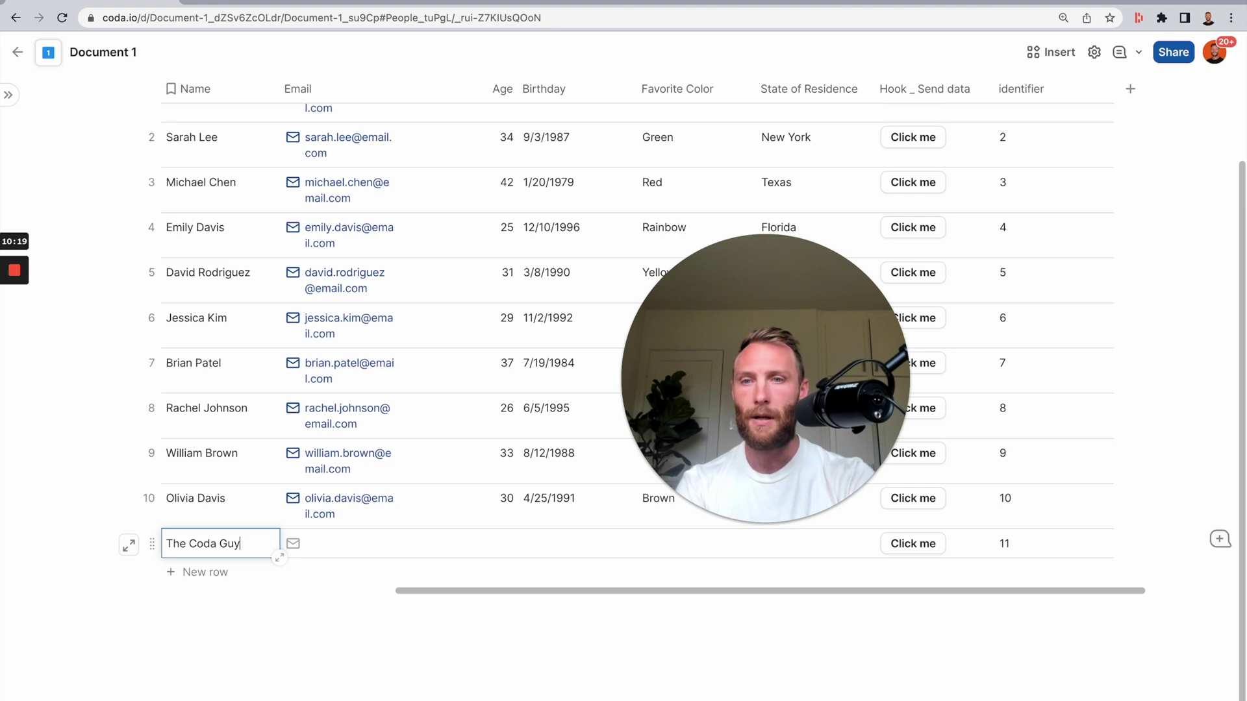
pyautogui.press('Tab')
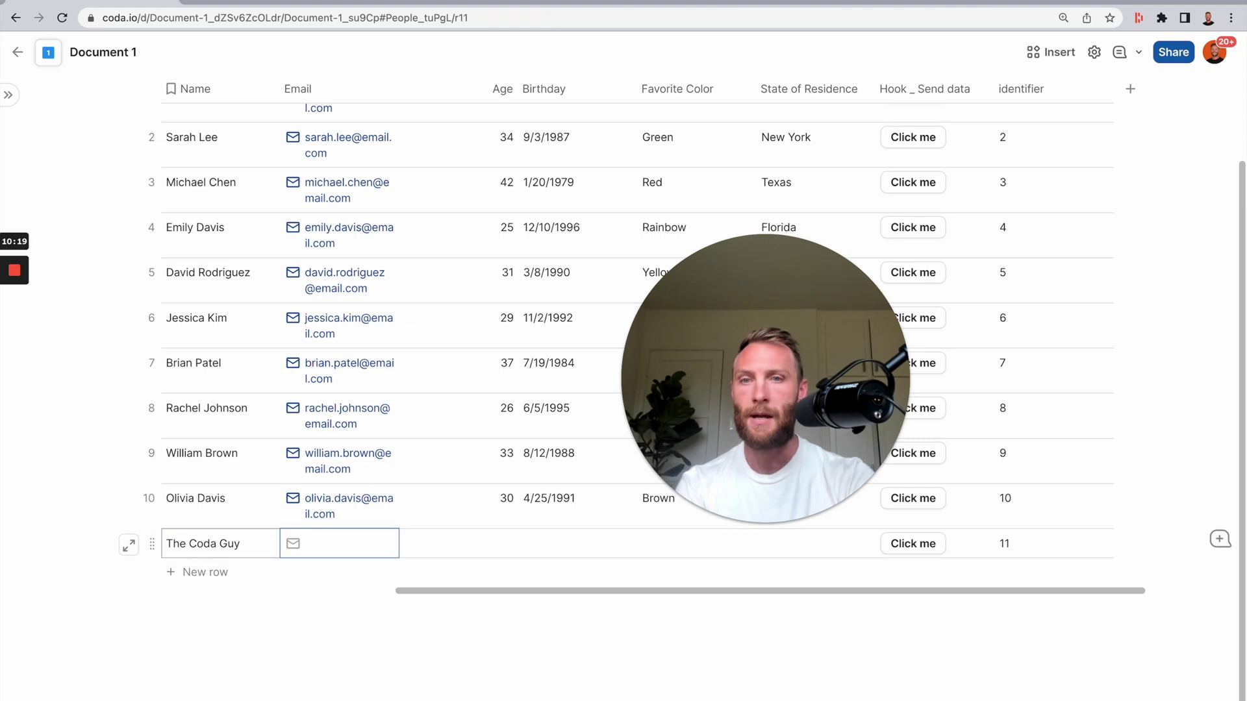
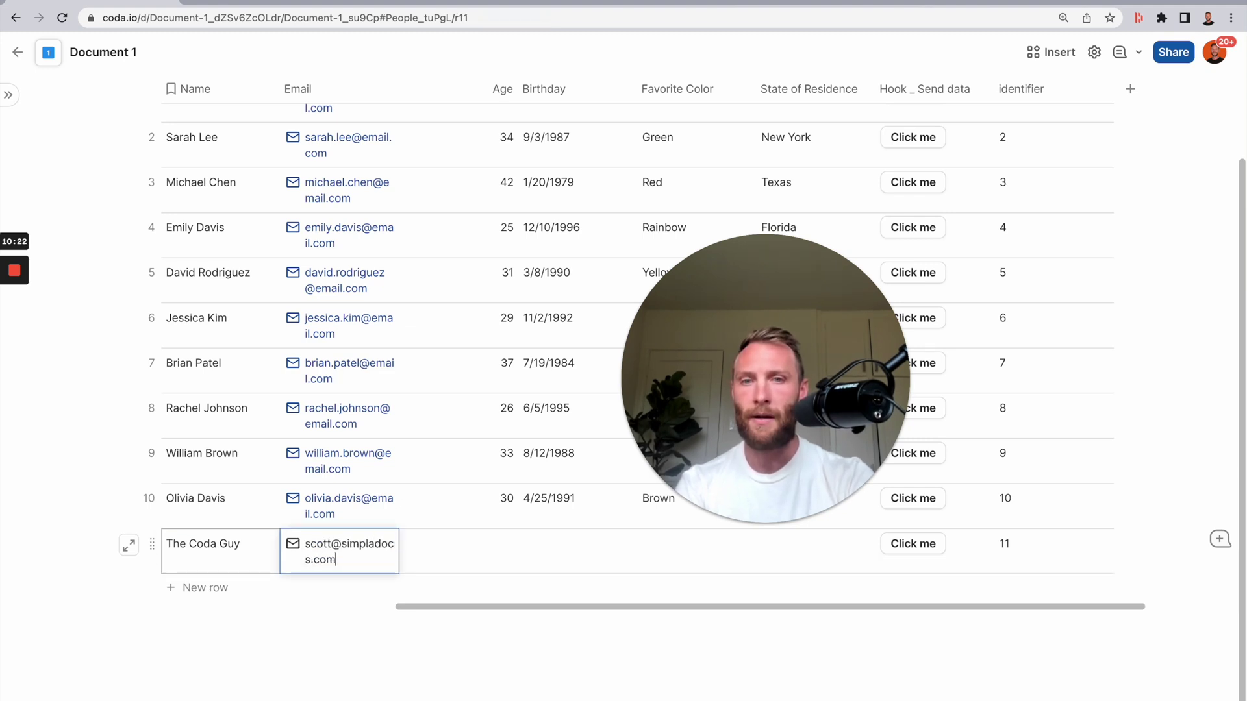
pyautogui.press('Tab')
pyautogui.write('21')
pyautogui.click(462, 515)
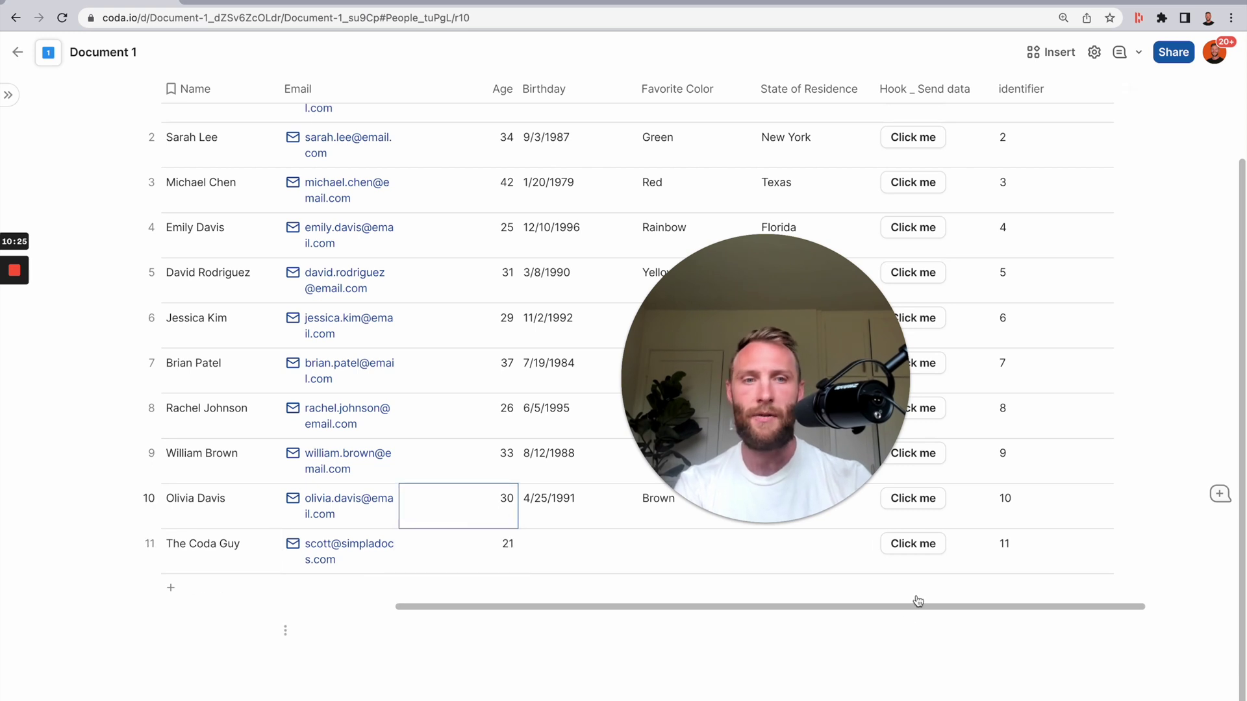
# - Send the new row and confirm it arrives as row 11 in Document 2
pyautogui.click(913, 544)
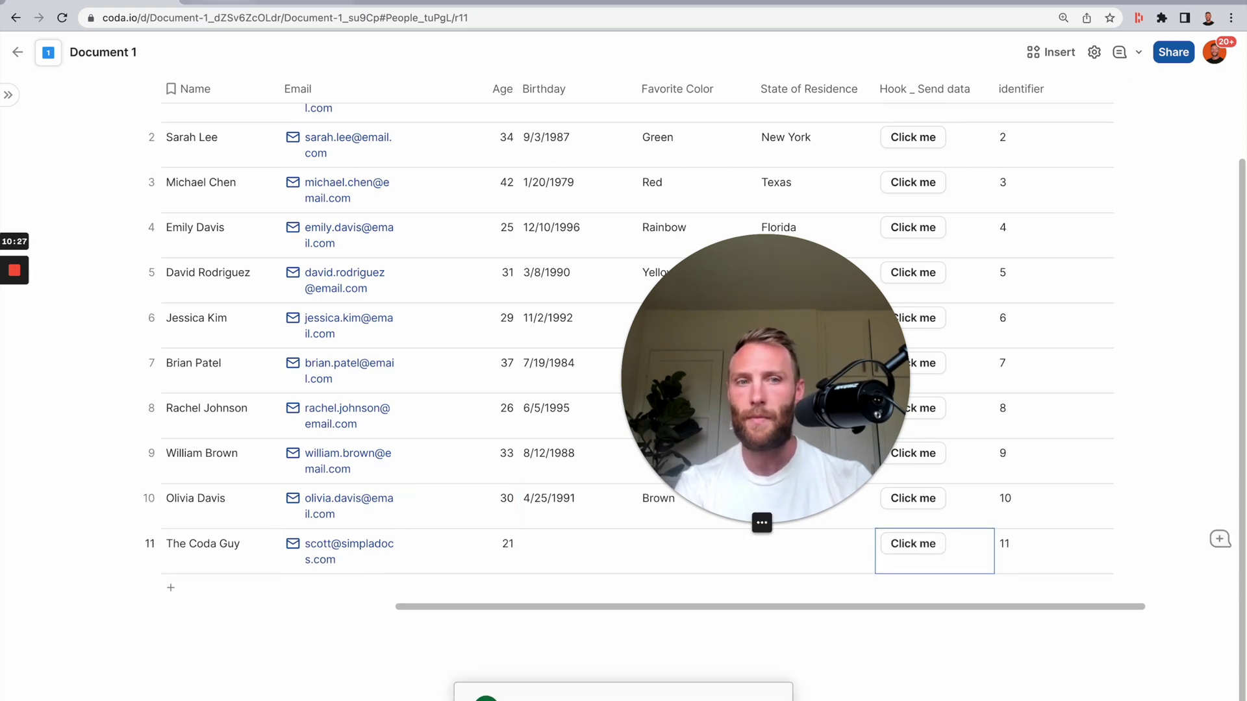
pyautogui.hotkey('ctrl', 'Tab')
pyautogui.scroll(-3, 325, 571)
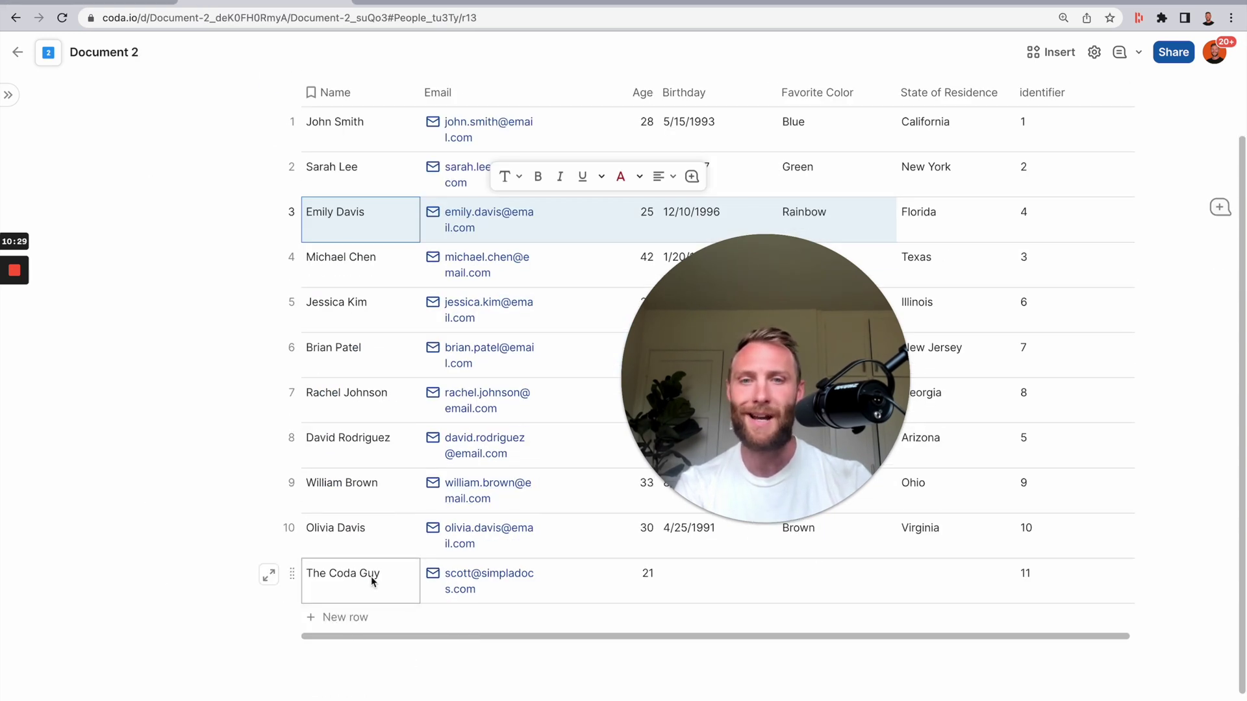
pyautogui.moveTo(372, 580); pyautogui.dragTo(723, 582)
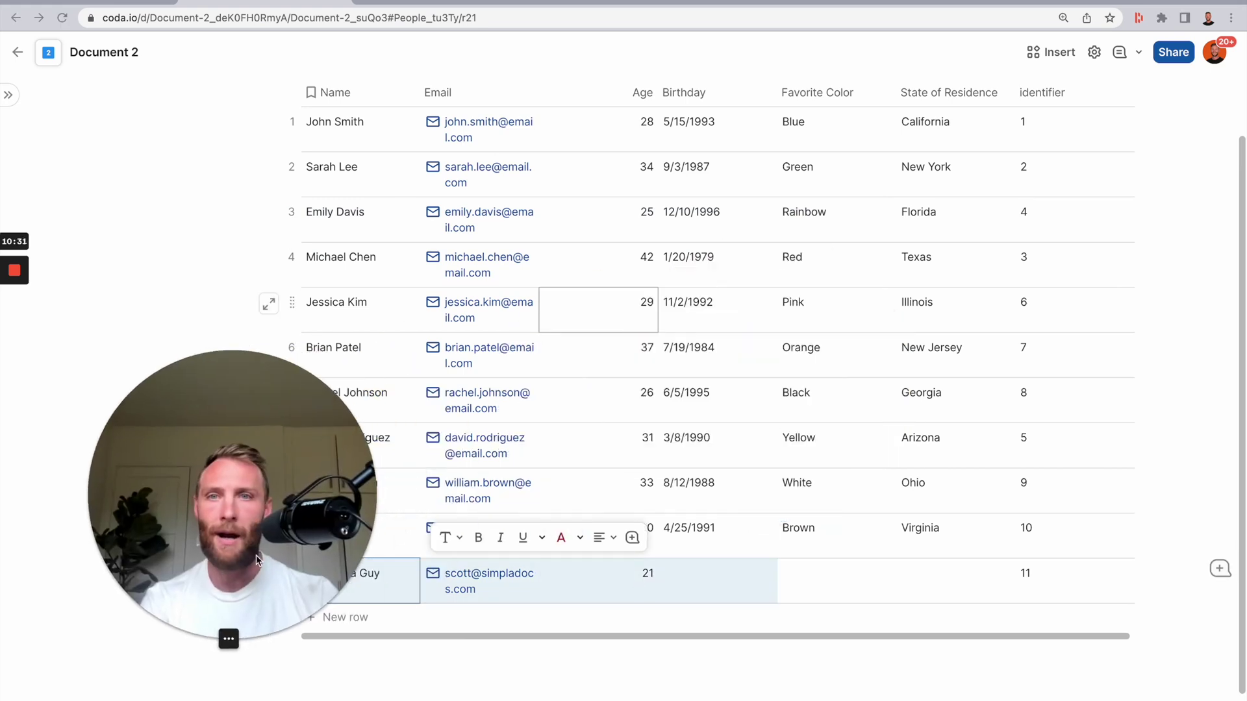
pyautogui.scroll(2, 630, 471)
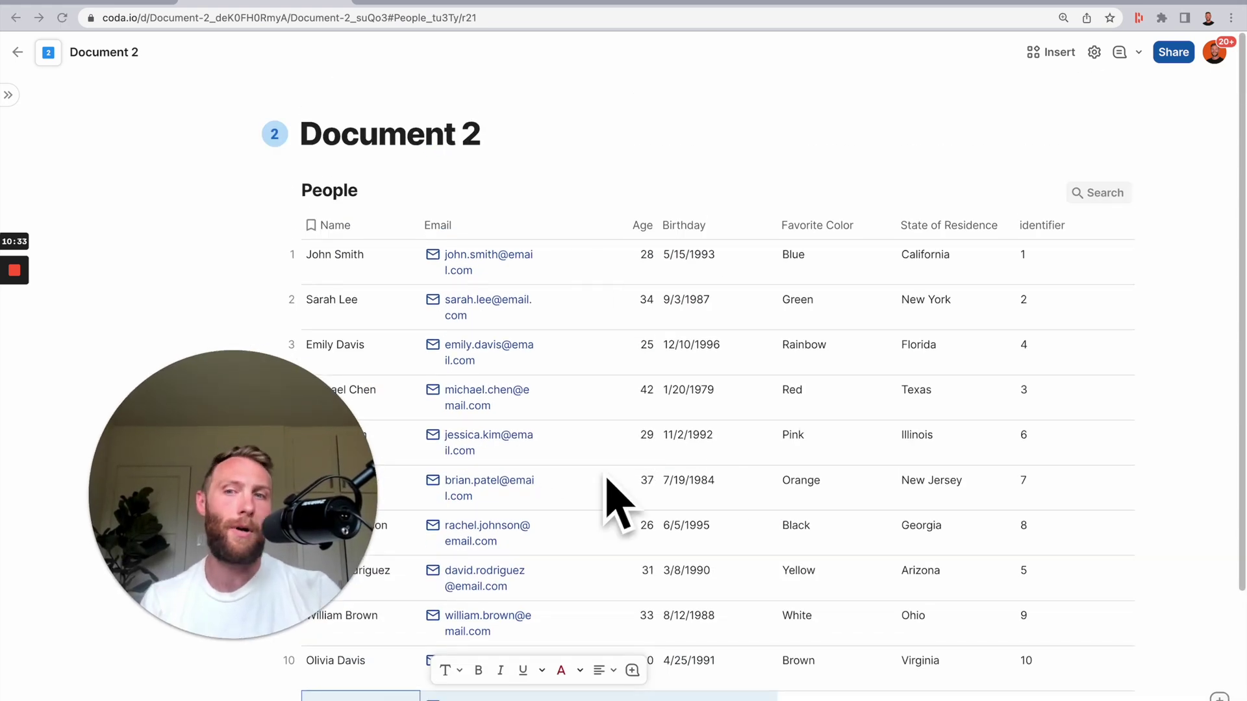
# - Create a new Document 1 automation rule titled '[Send] People Data'
pyautogui.click(107, 1)
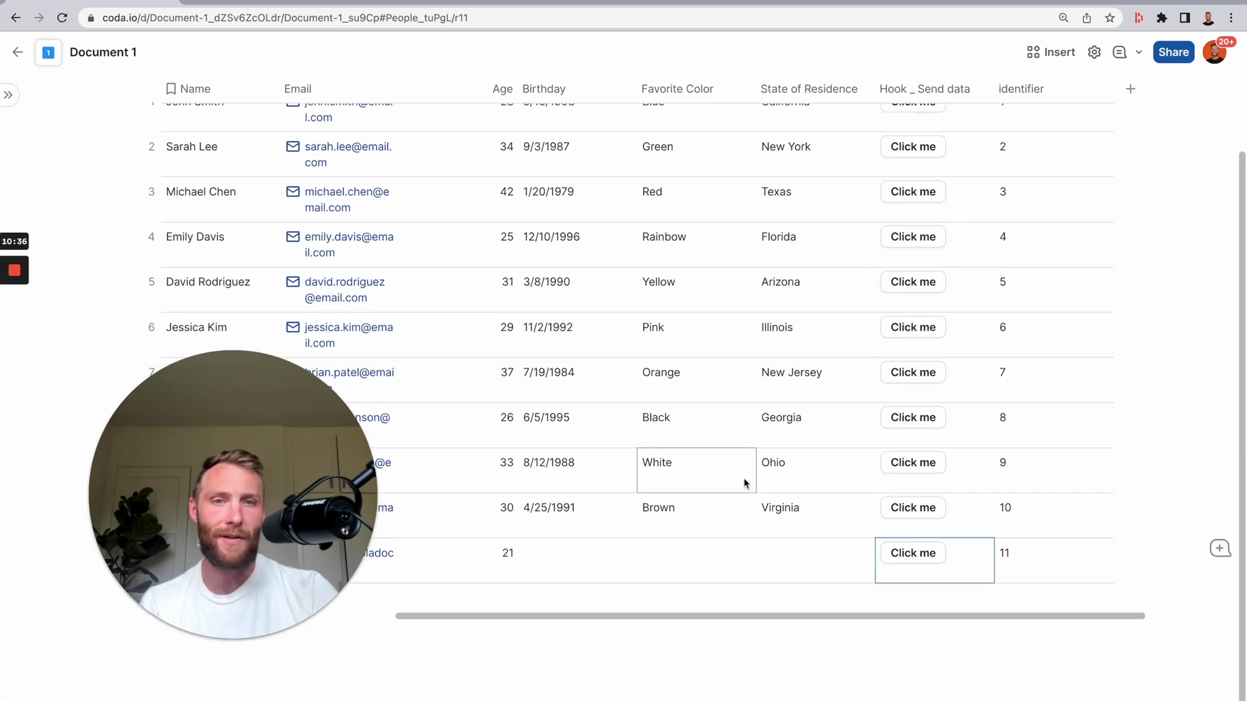
pyautogui.scroll(3, 745, 483)
pyautogui.scroll(-1, 804, 470)
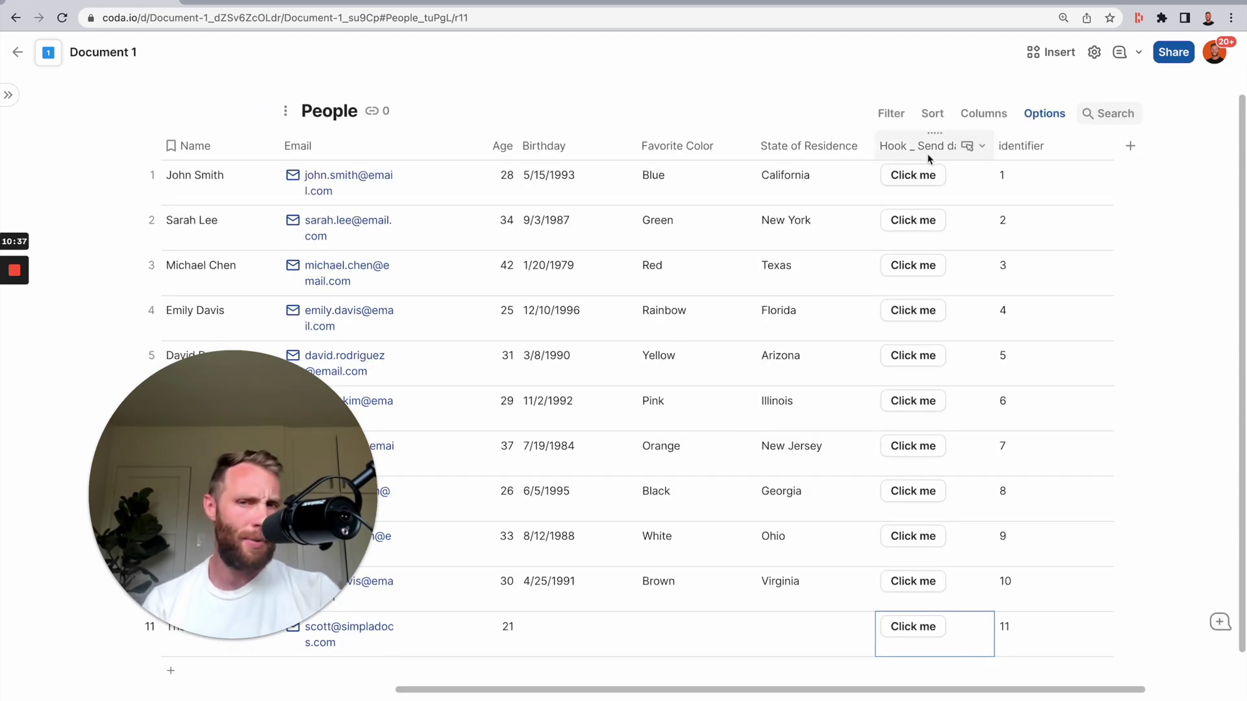
pyautogui.moveTo(938, 182); pyautogui.dragTo(964, 633)
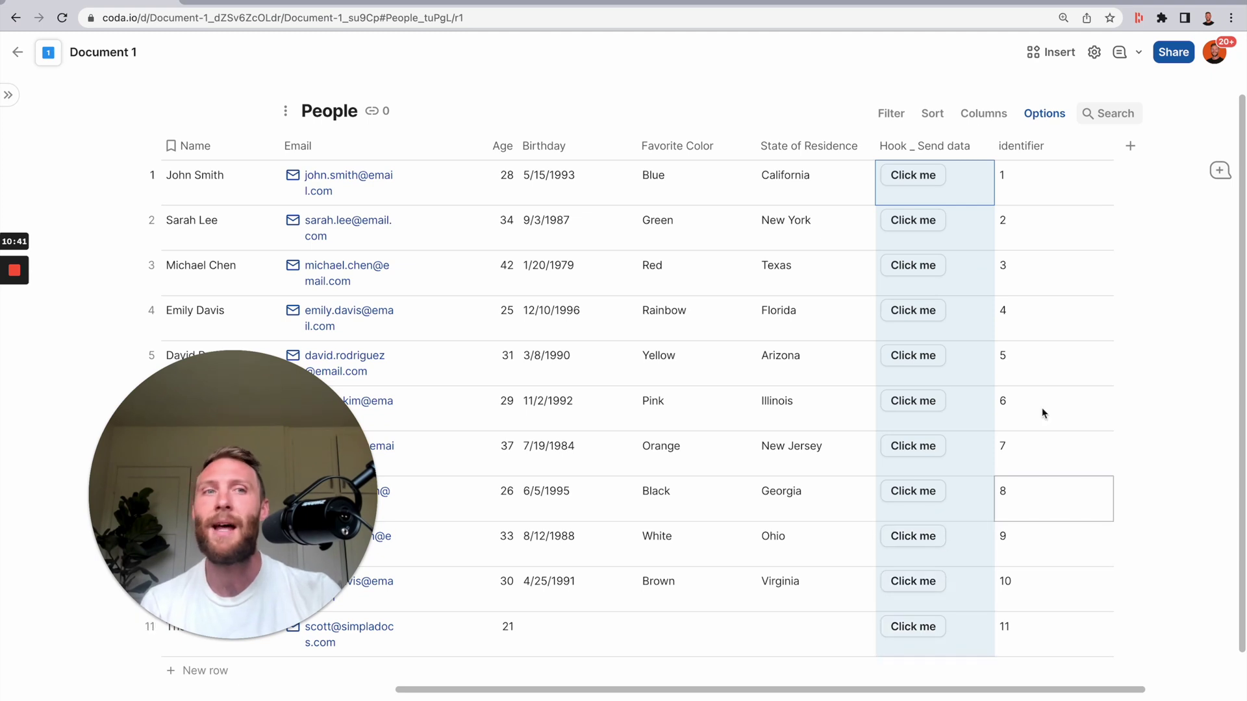
pyautogui.click(1095, 52)
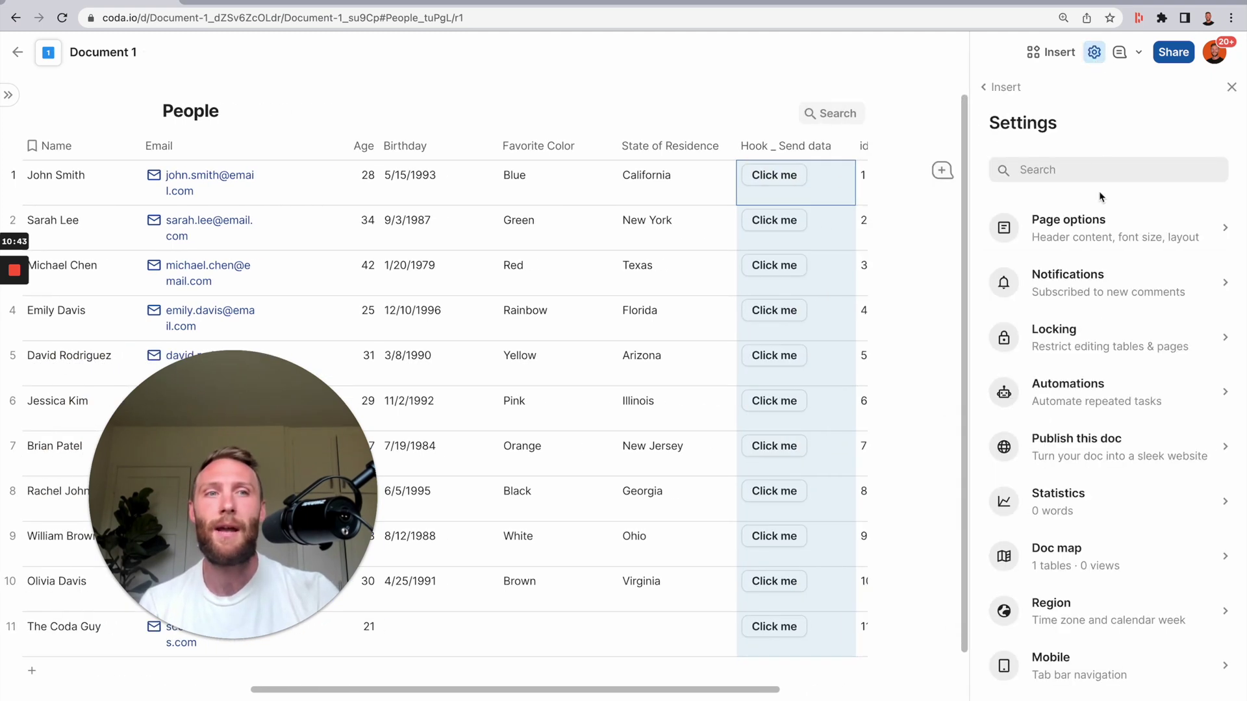
pyautogui.click(1095, 393)
pyautogui.click(1035, 228)
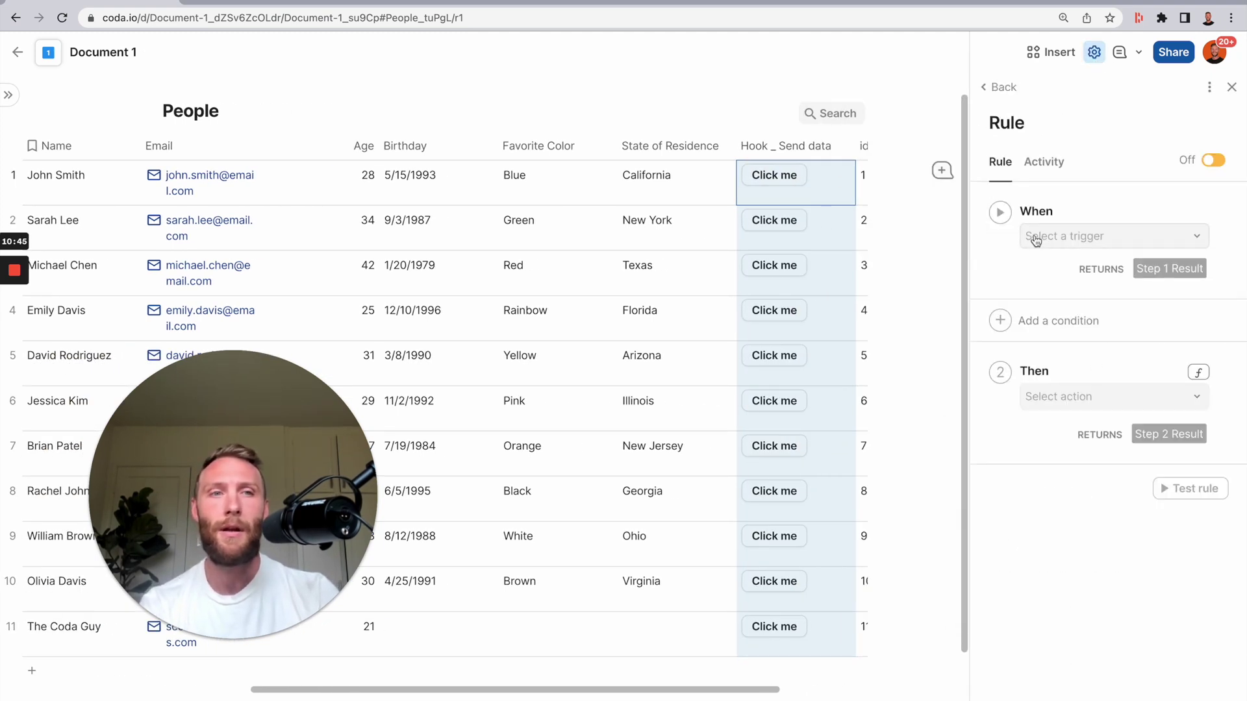
pyautogui.click(1019, 123)
pyautogui.write('[Send')
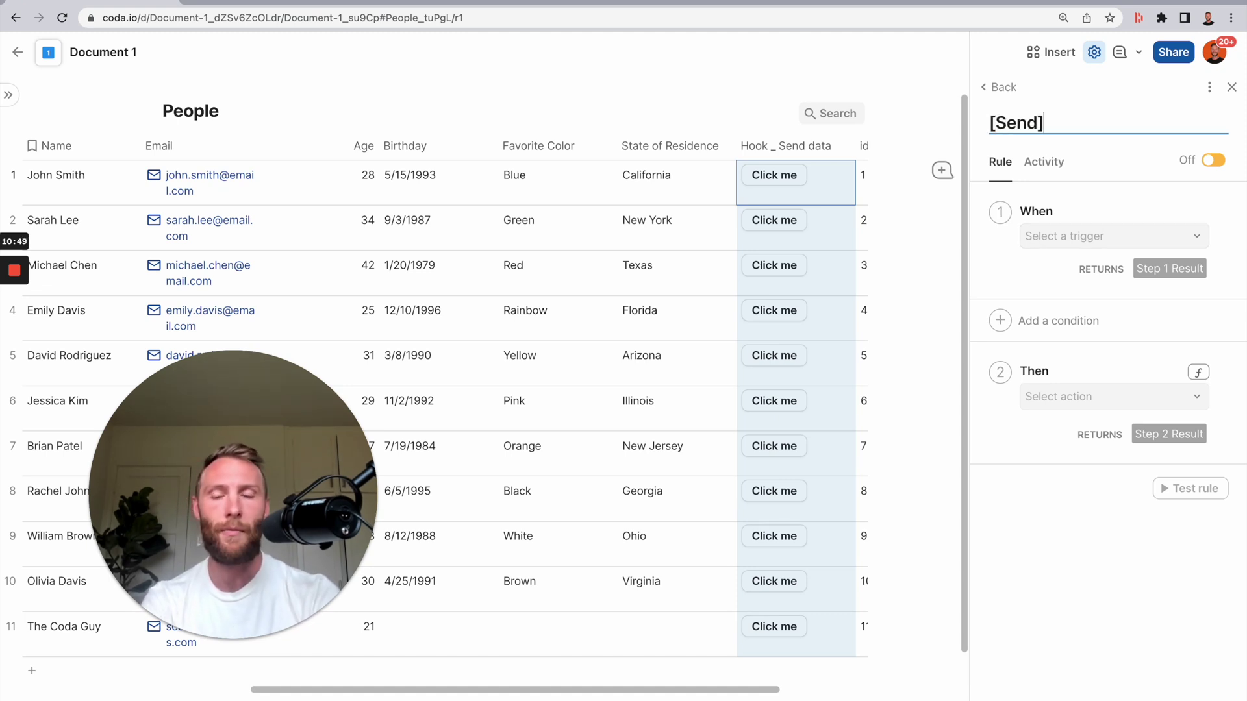
pyautogui.write('] People Data')
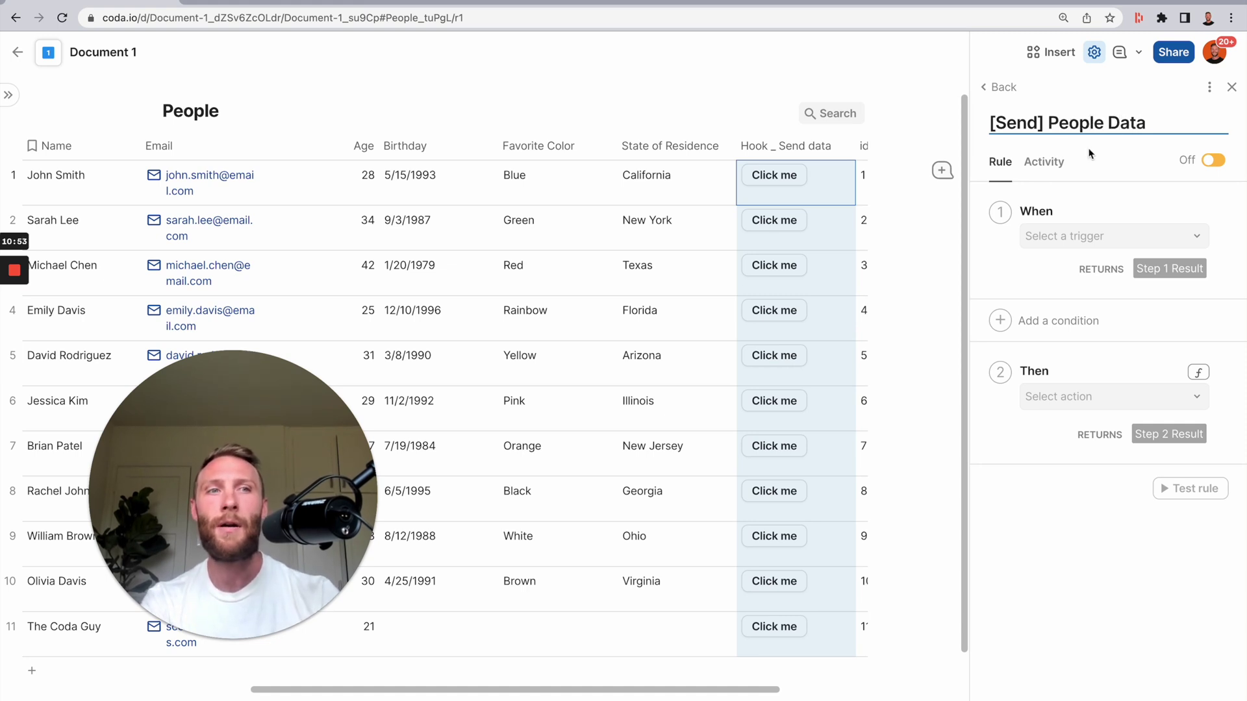
# - Turn the rule on, triggered when a row changes in the People table
pyautogui.click(1191, 163)
pyautogui.click(1112, 238)
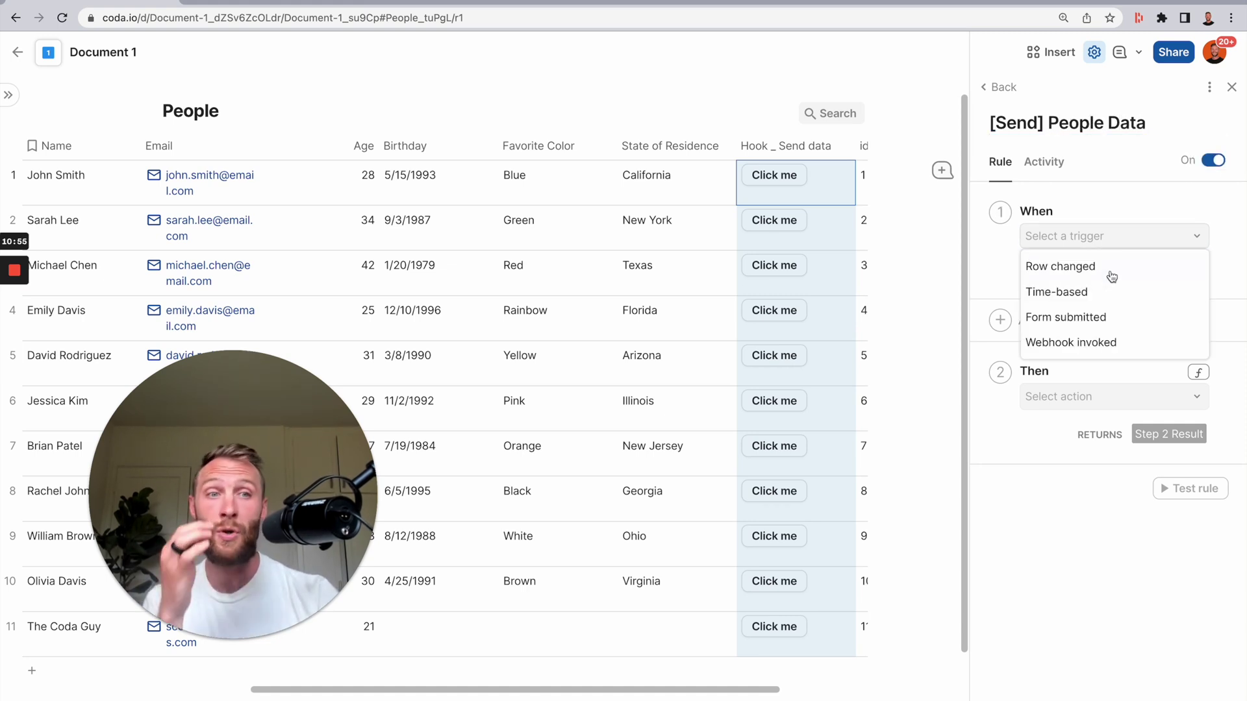
pyautogui.click(1096, 269)
pyautogui.click(1095, 293)
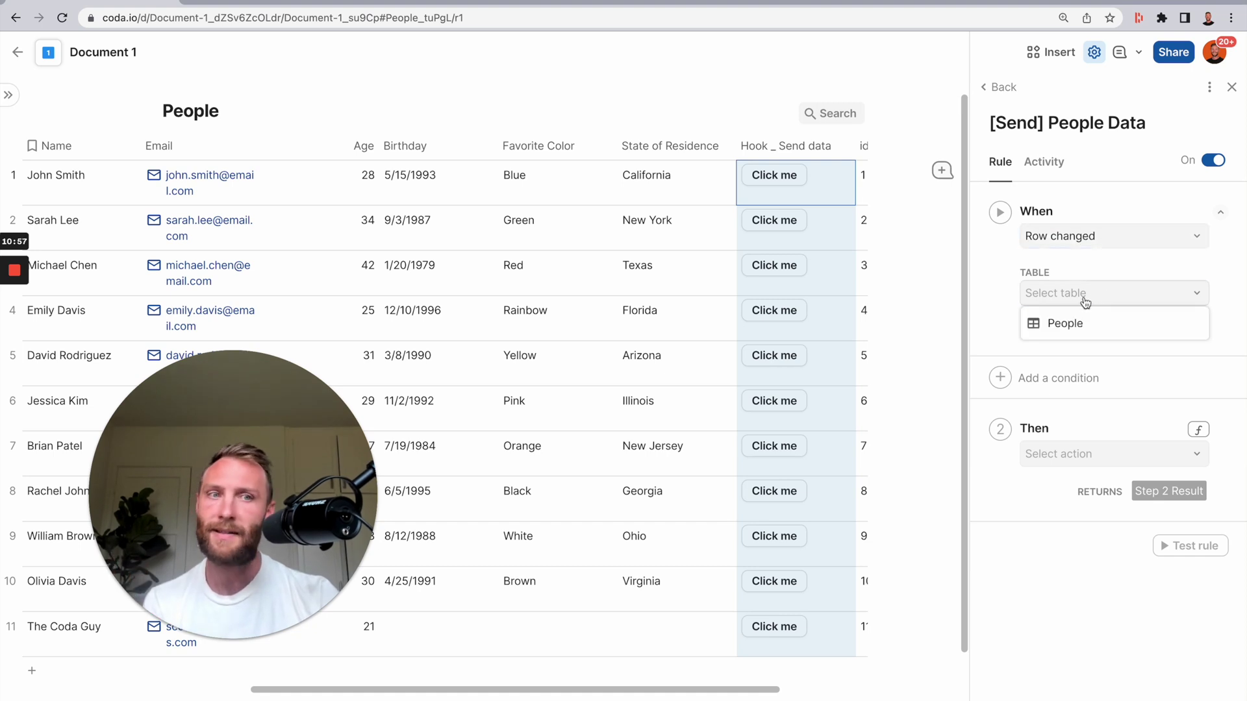
pyautogui.click(1126, 332)
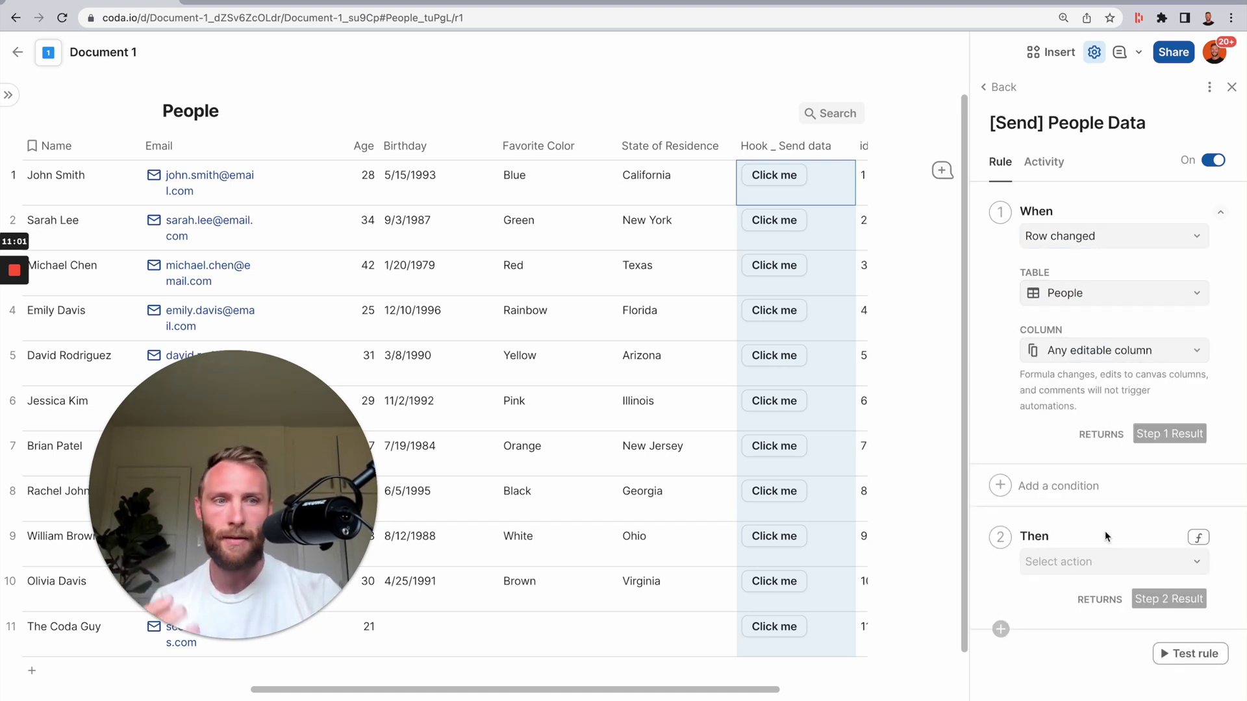
# - Set the rule's action formula to Step 1 Result.Hook _ Send data
pyautogui.click(1199, 539)
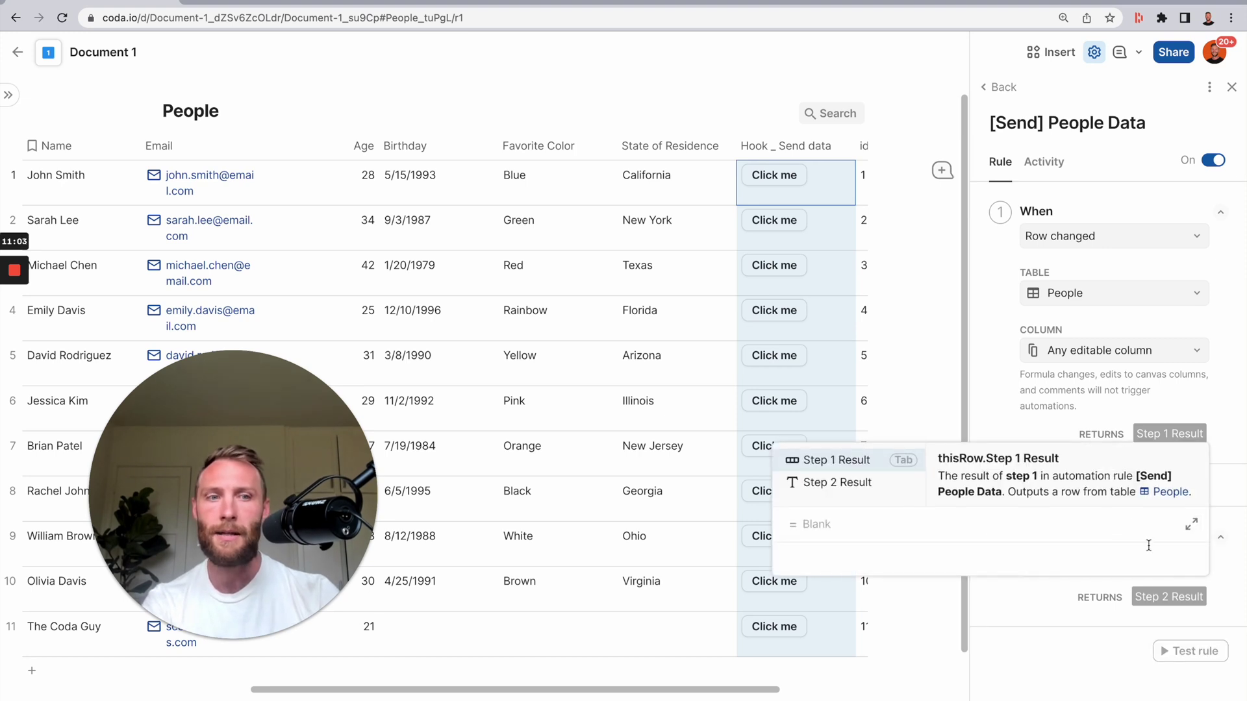
pyautogui.press('Tab')
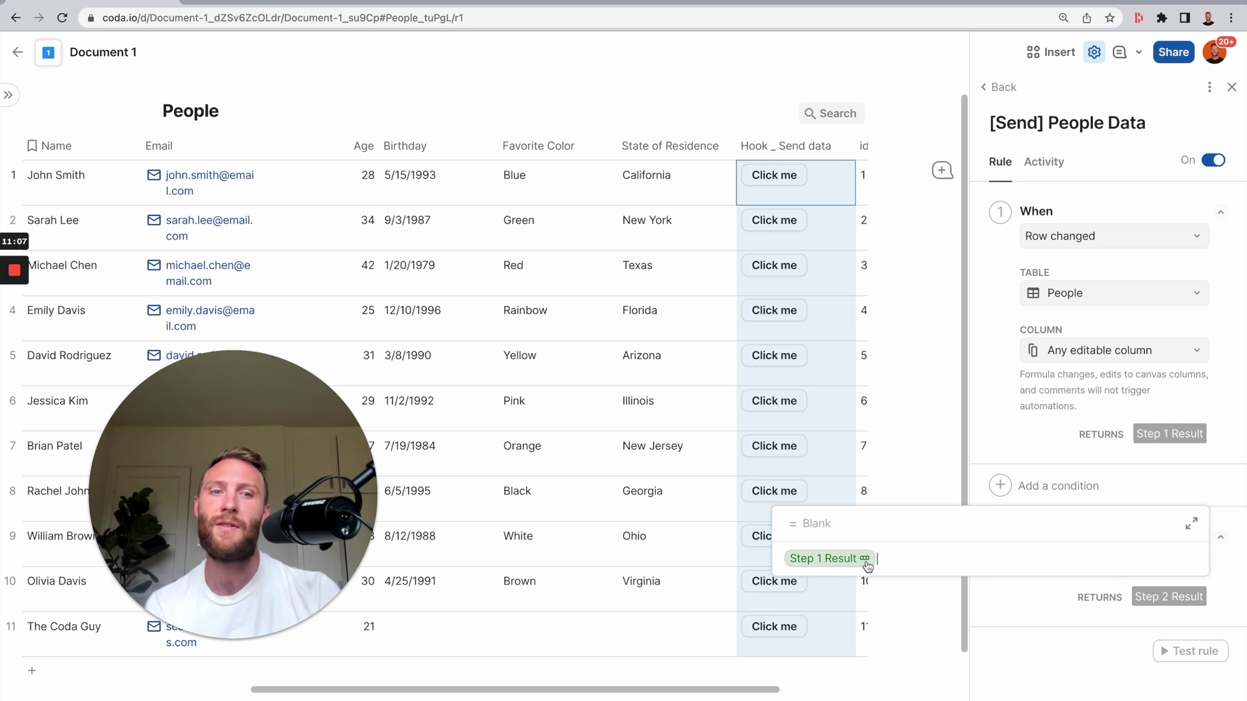
pyautogui.moveTo(866, 565)
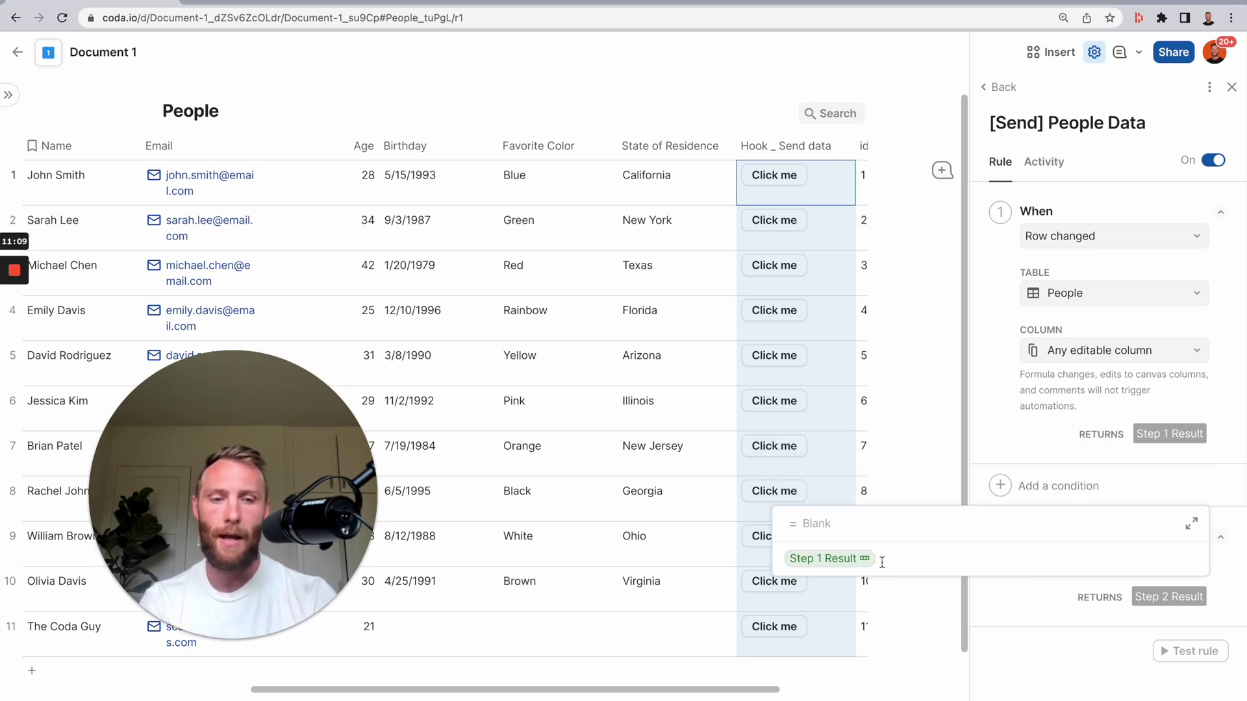
pyautogui.write('.Name')
pyautogui.press('Down')
pyautogui.press('Down')
pyautogui.press('Down')
pyautogui.press('Down')
pyautogui.press('Down')
pyautogui.press('Down')
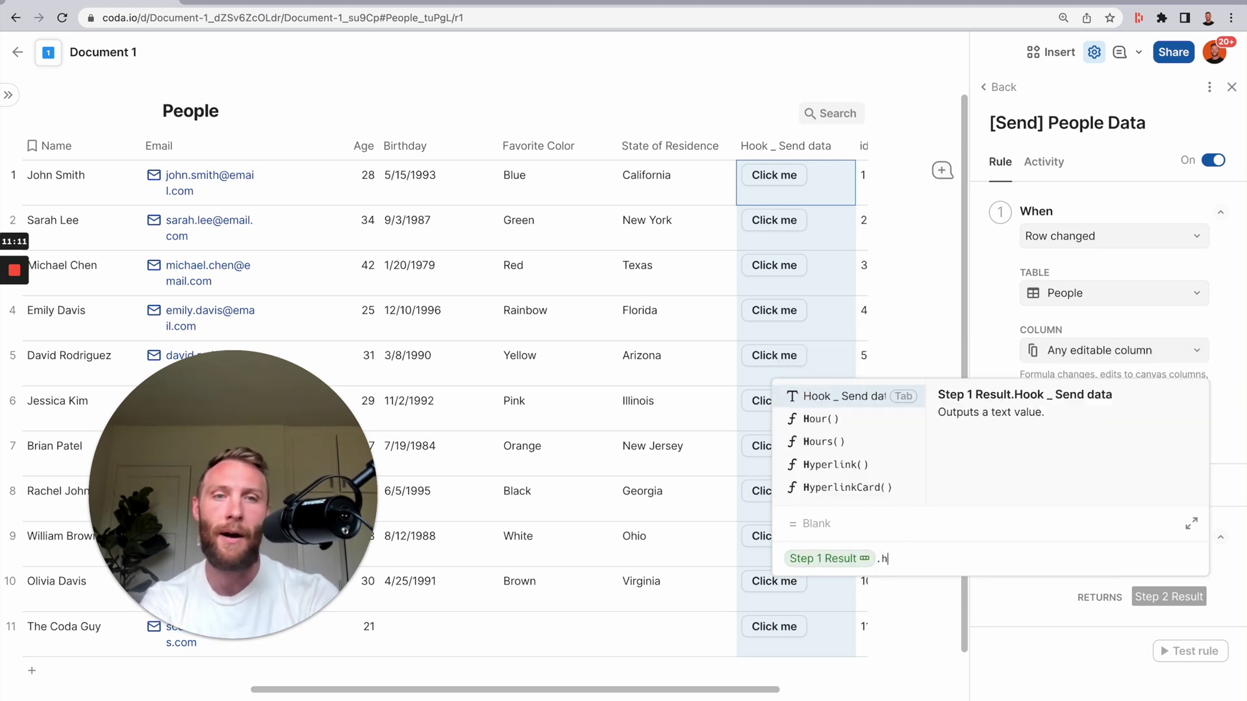
pyautogui.press('Tab')
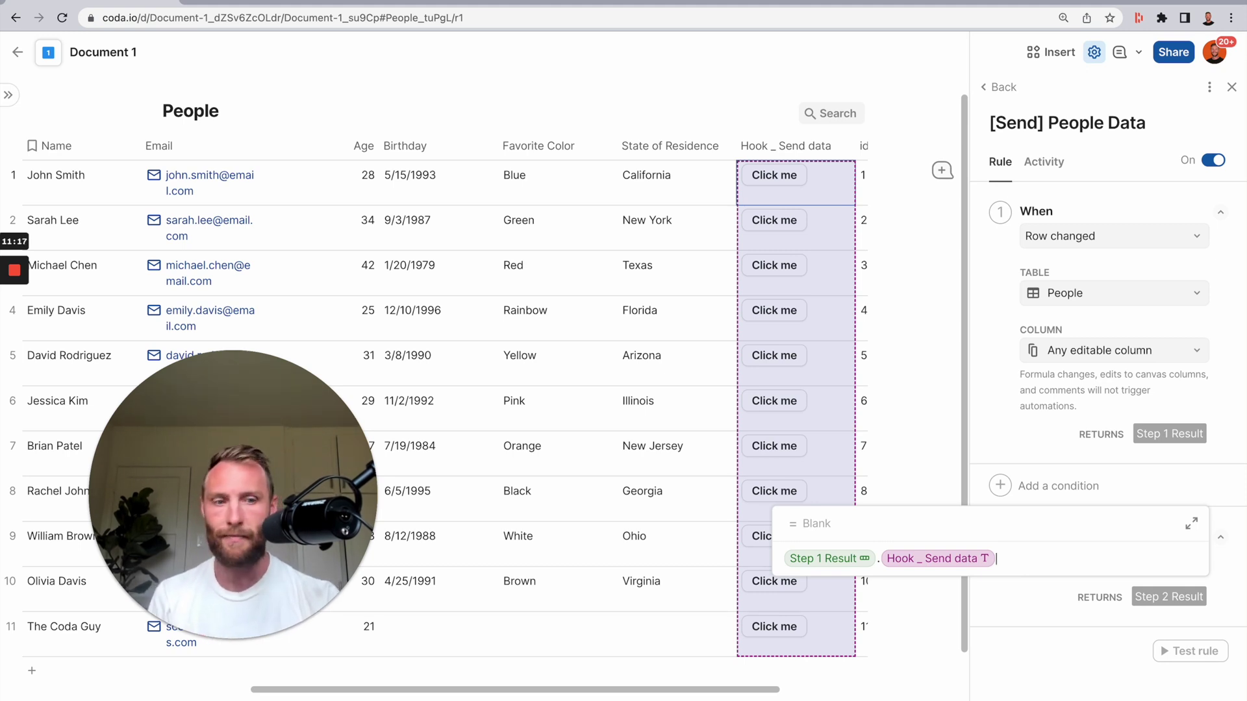
pyautogui.press('Return')
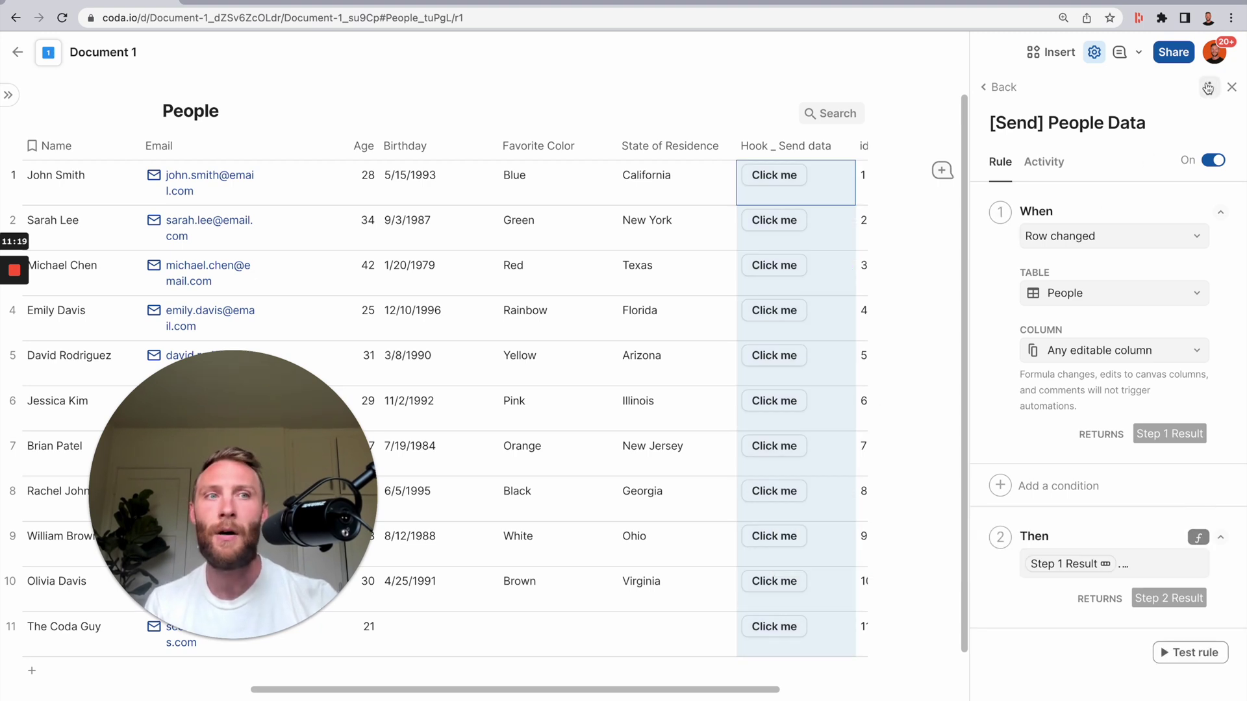
pyautogui.click(1232, 87)
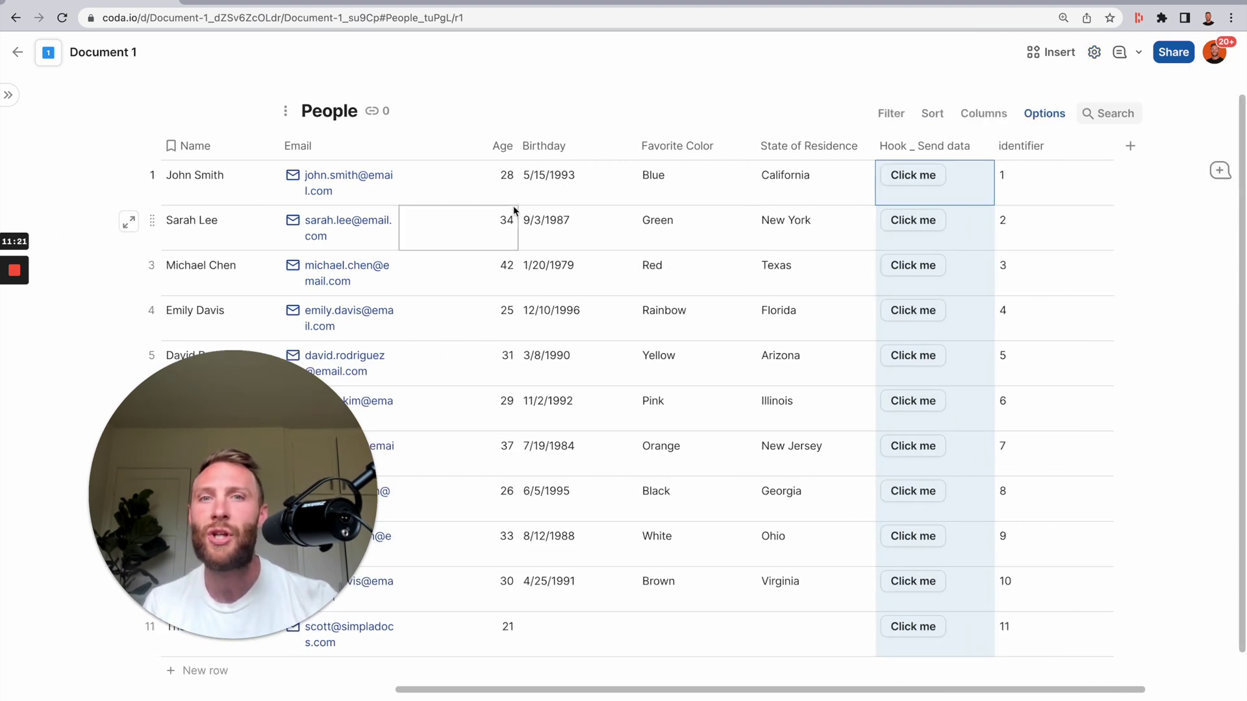
# - Set Age to 100 for People rows 1–8 in Document 1
pyautogui.moveTo(513, 195); pyautogui.dragTo(483, 181)
pyautogui.write('100')
pyautogui.press('Return')
pyautogui.click(479, 202)
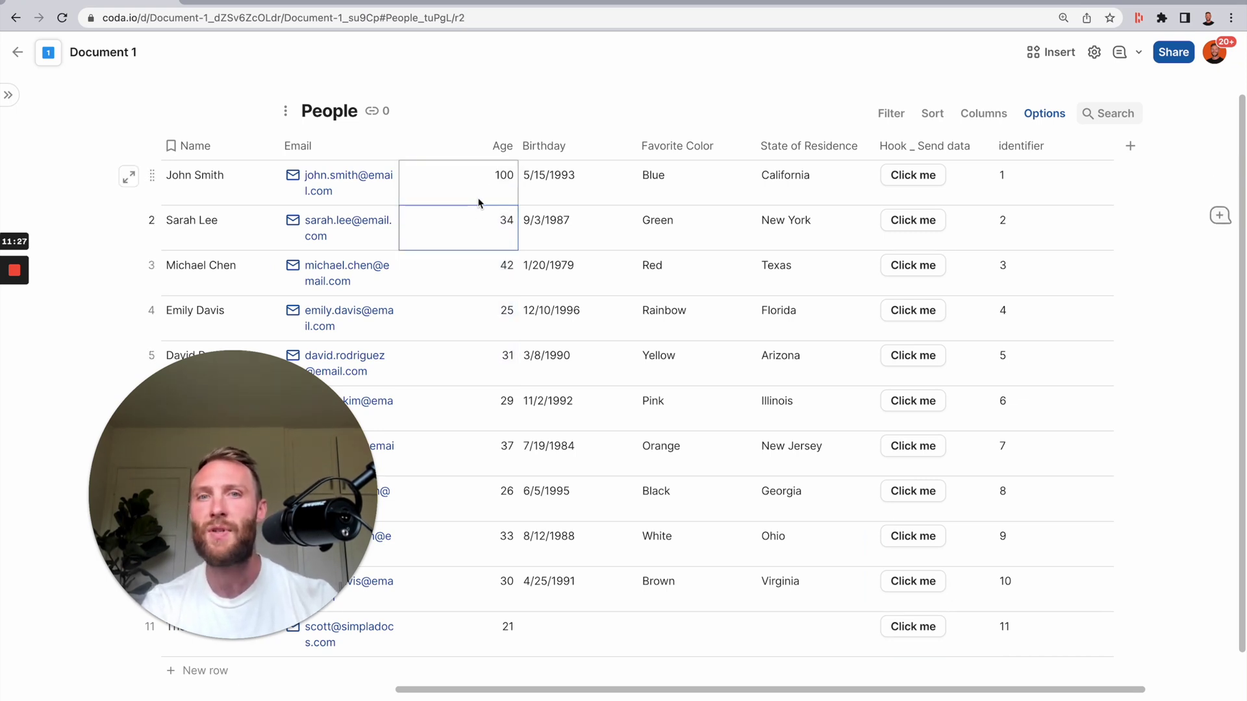
pyautogui.keyDown('shift'); pyautogui.click(463, 495); pyautogui.keyUp('shift')
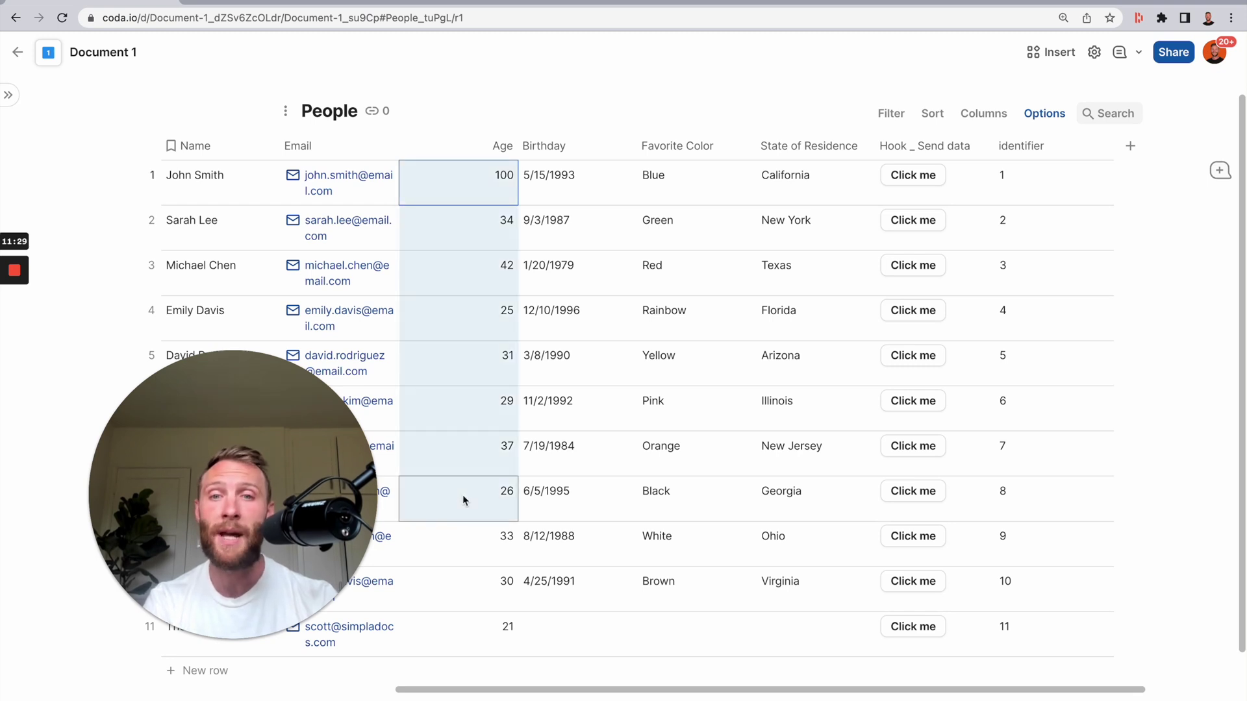
pyautogui.hotkey('ctrl', 'd')
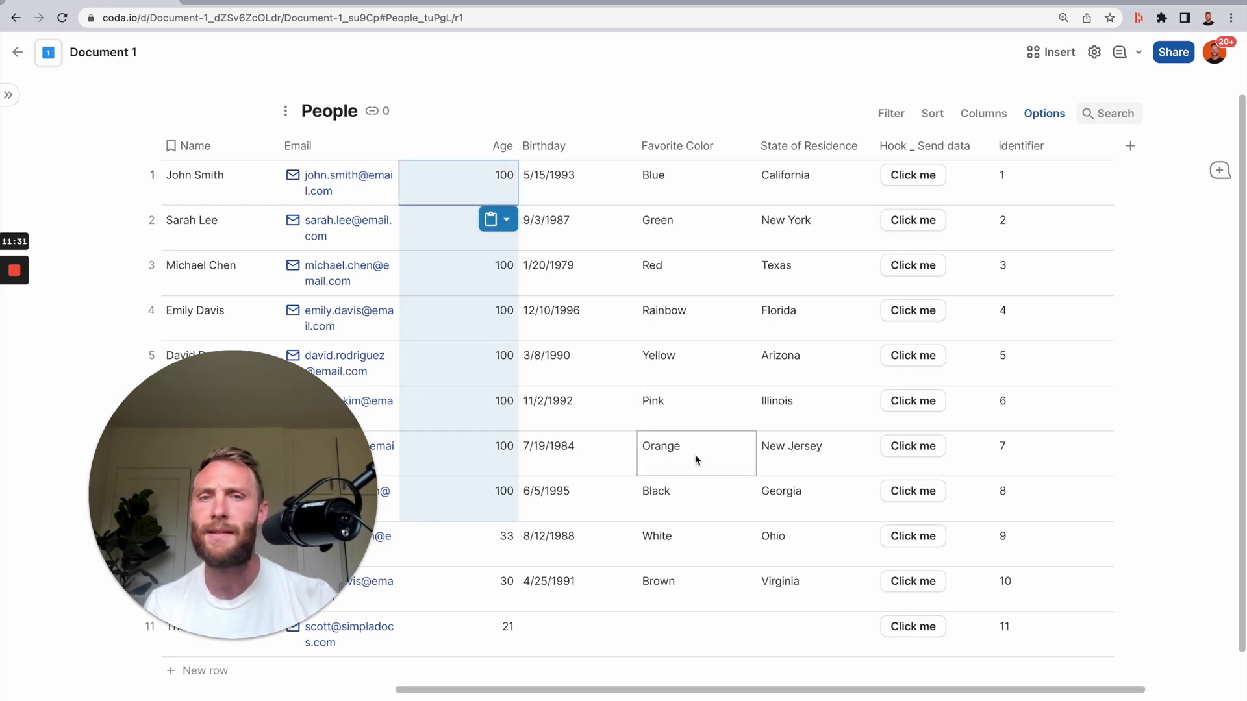
pyautogui.click(696, 458)
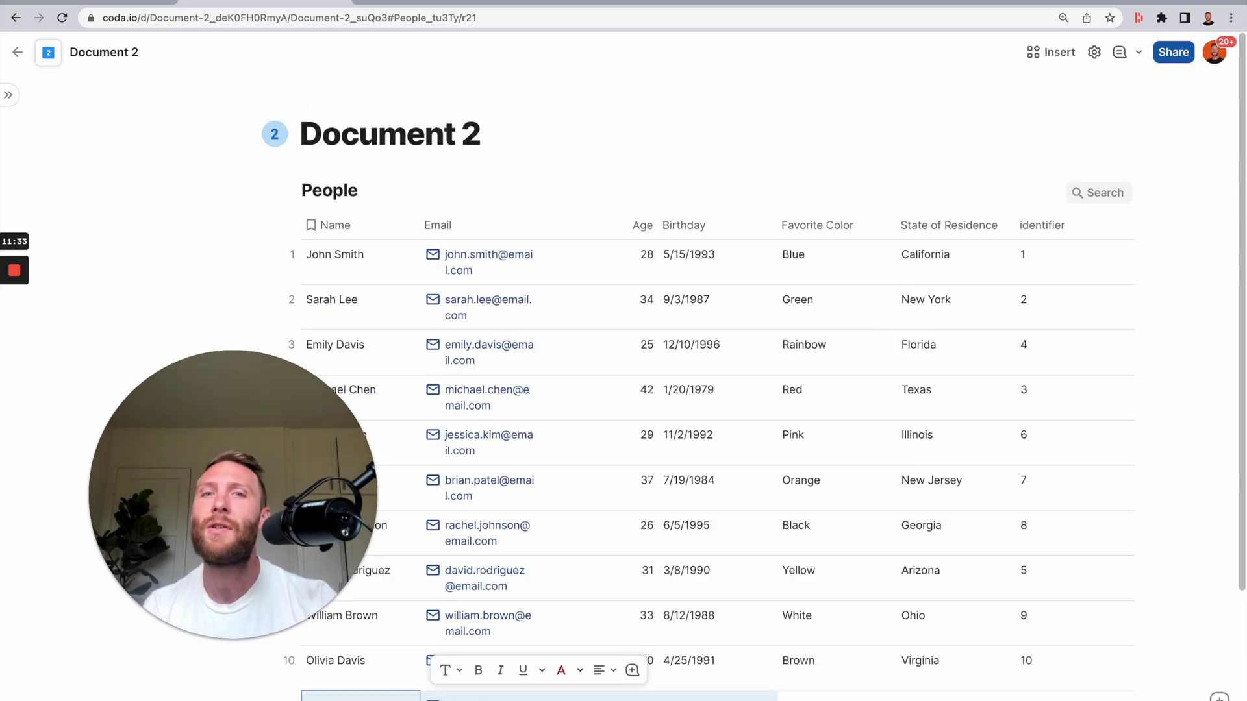
# - Compare Document 2's synced Age values against Document 1's People table
pyautogui.scroll(-1, 650, 389)
pyautogui.click(630, 367)
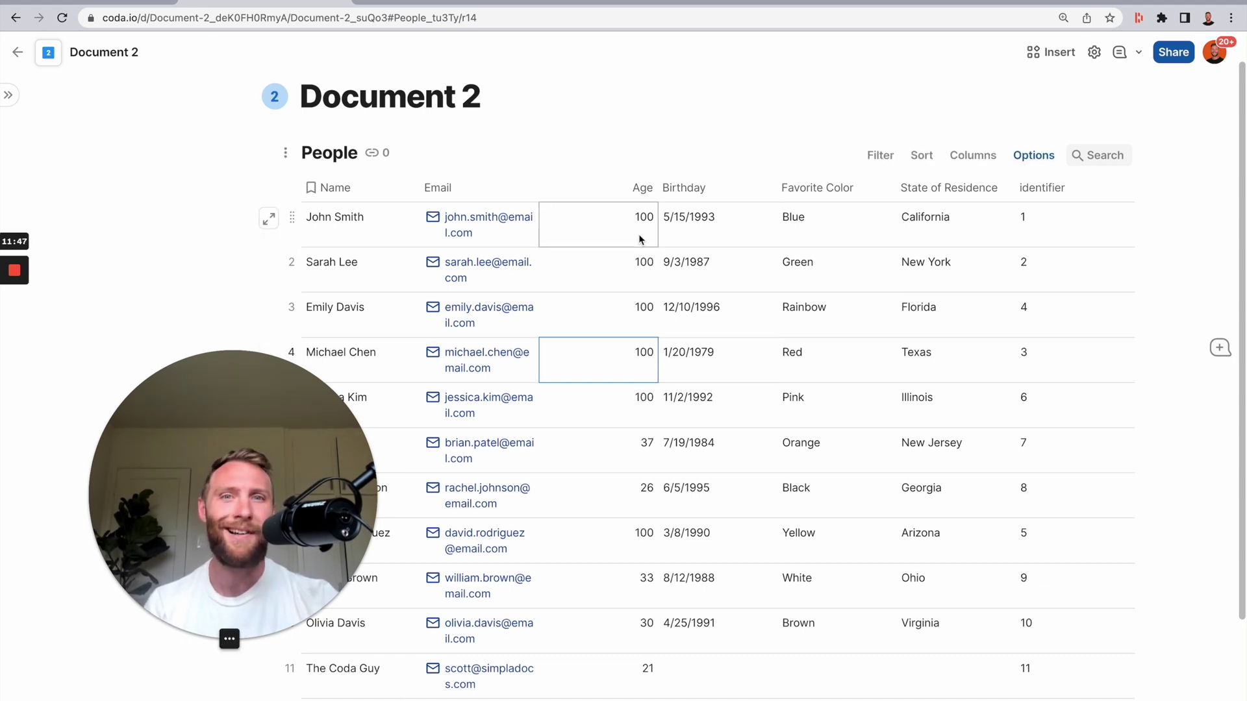
pyautogui.moveTo(646, 240); pyautogui.dragTo(633, 419)
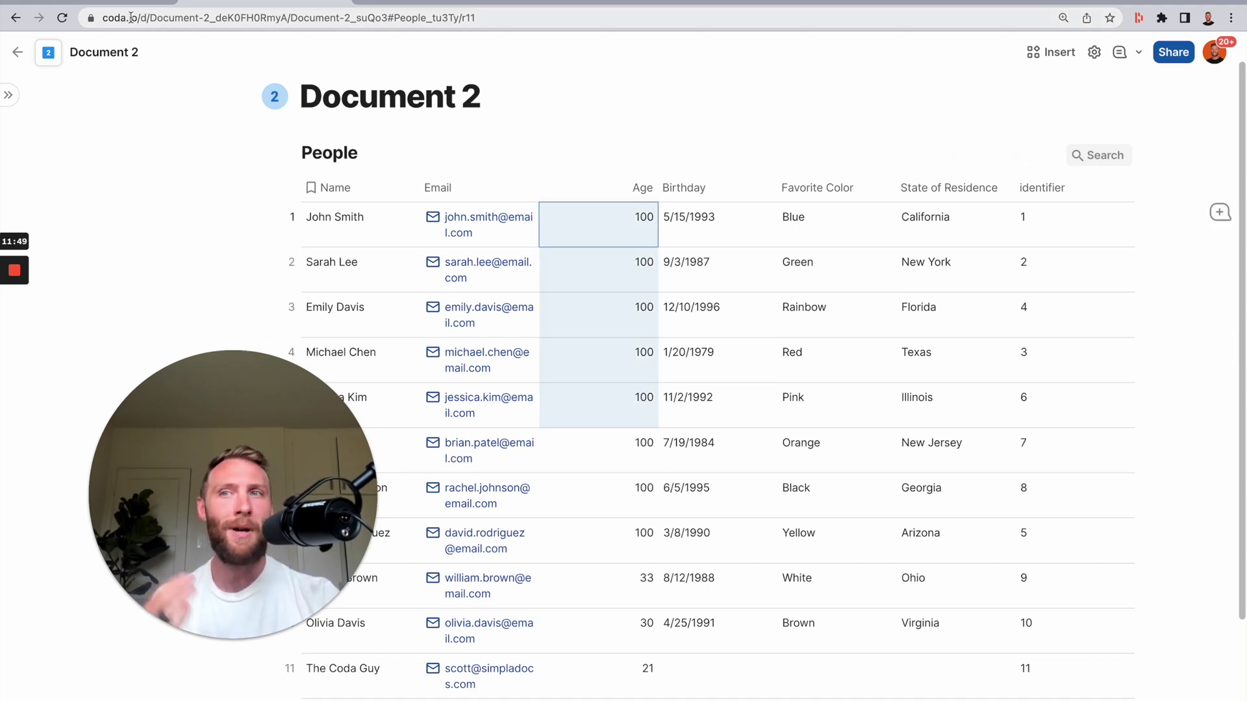
pyautogui.click(119, 3)
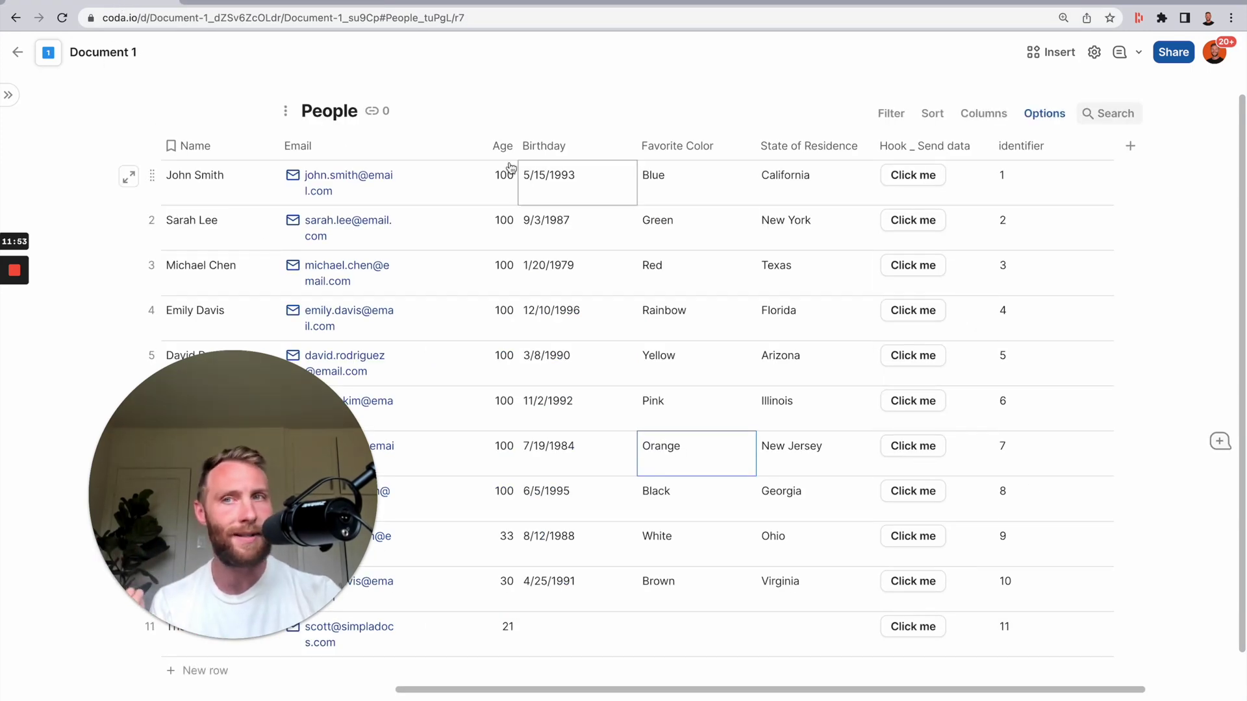
pyautogui.click(231, 4)
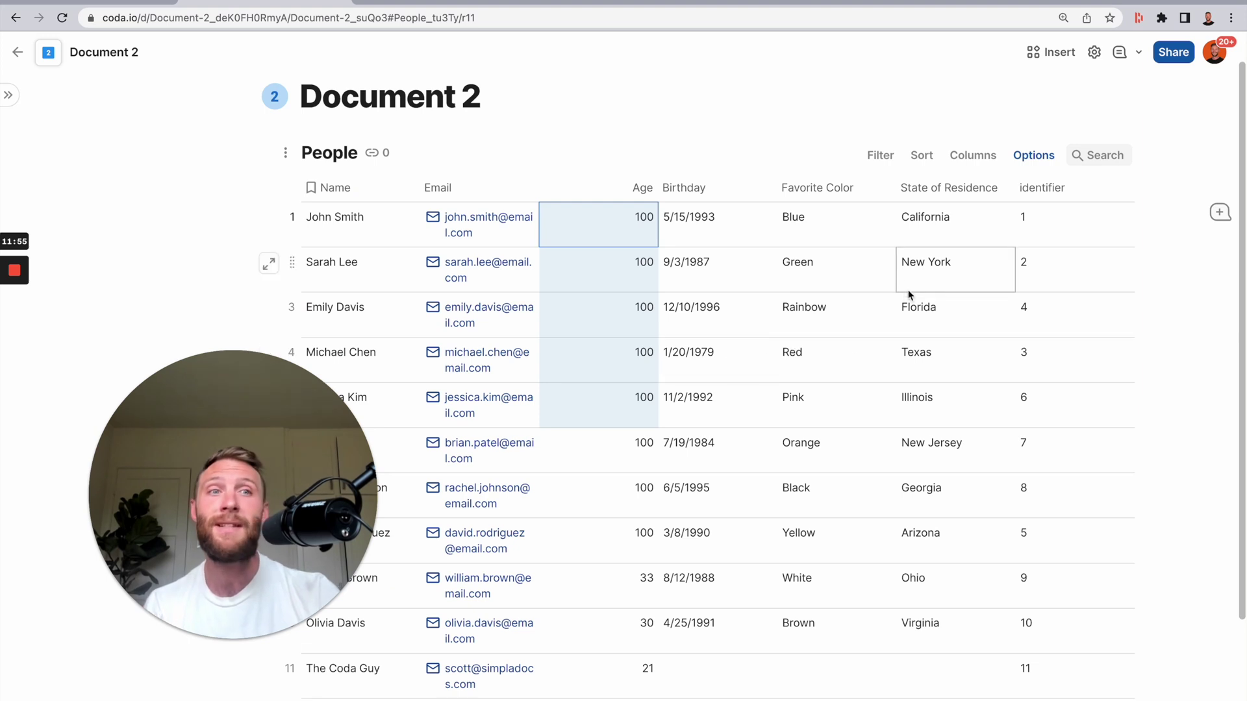
# - Search packs for 'coda we' and add the Coda Webhook pack to Document 2
pyautogui.click(1093, 61)
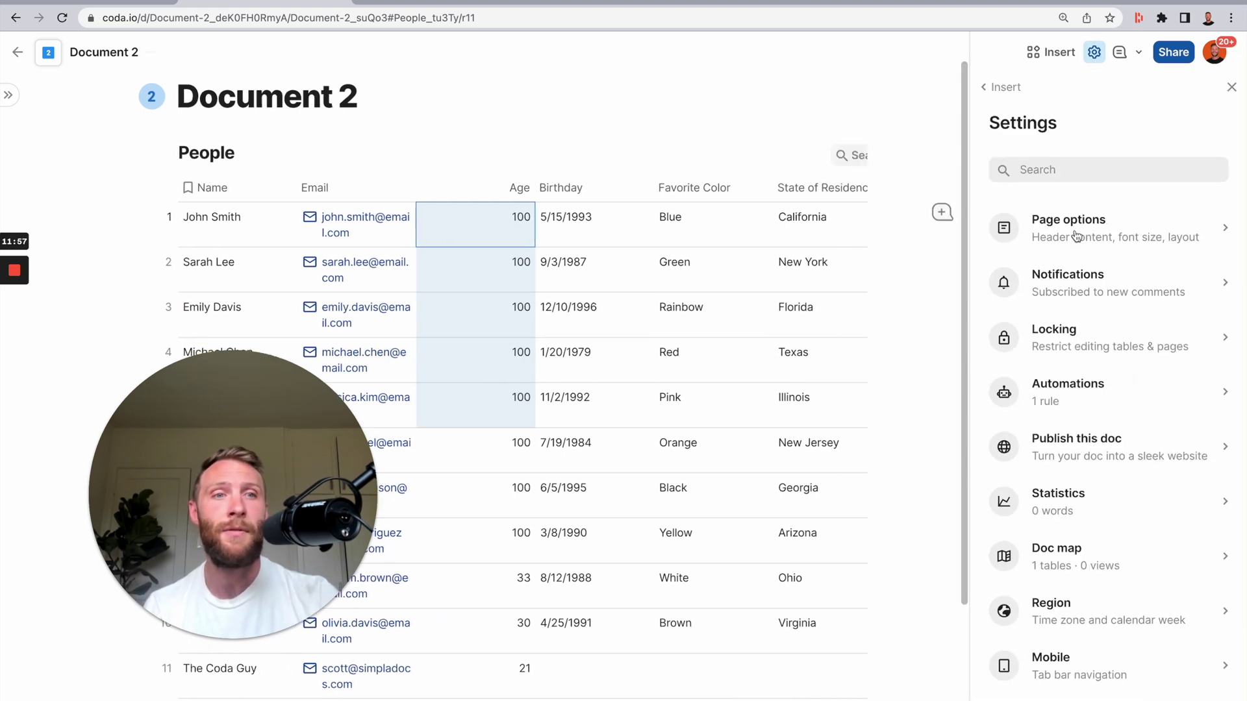
pyautogui.click(1051, 52)
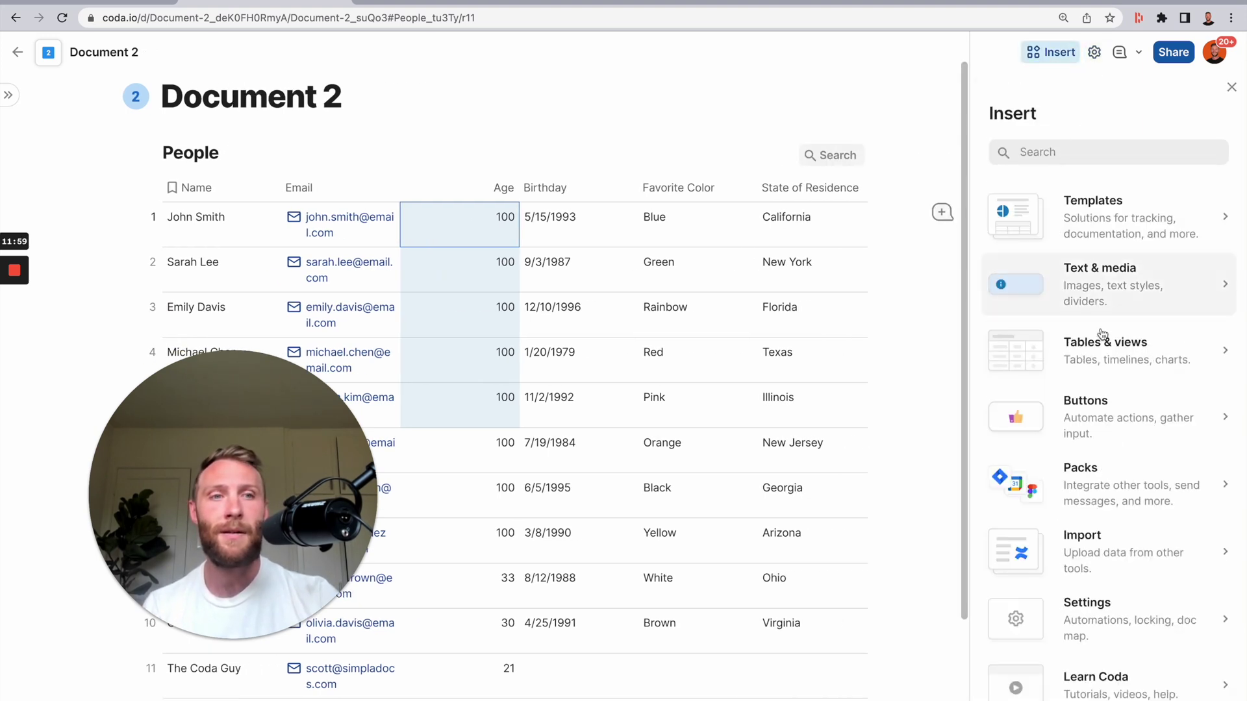
pyautogui.click(1111, 468)
pyautogui.click(1101, 206)
pyautogui.write('coda webhook')
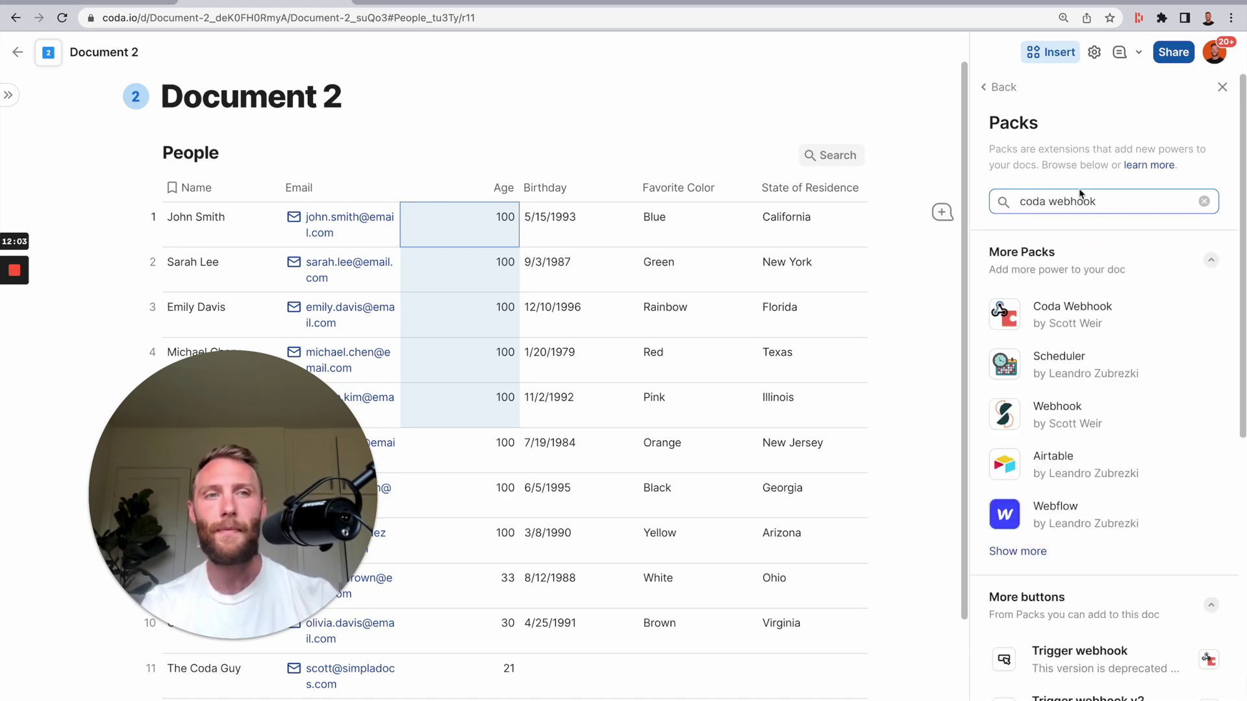
pyautogui.click(1128, 307)
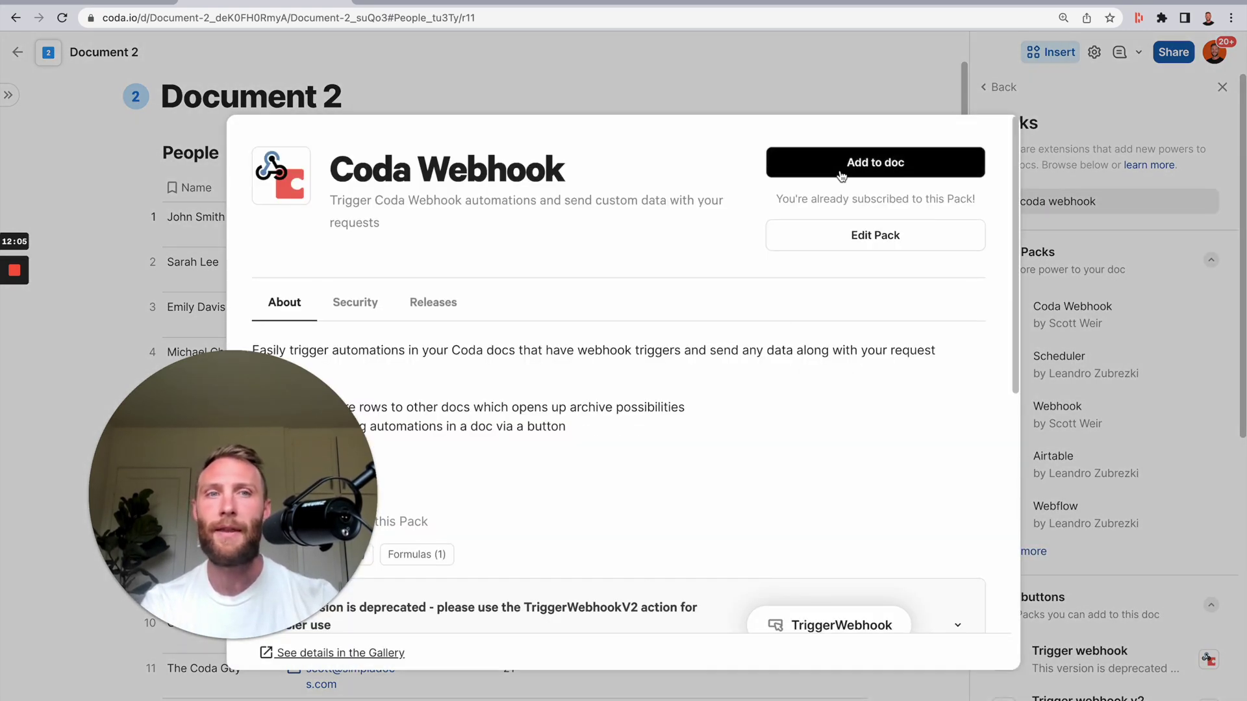
pyautogui.click(836, 170)
# - Add Column 8 to People as a Trigger webhook v2 button column
pyautogui.hscroll(5, 743, 266)
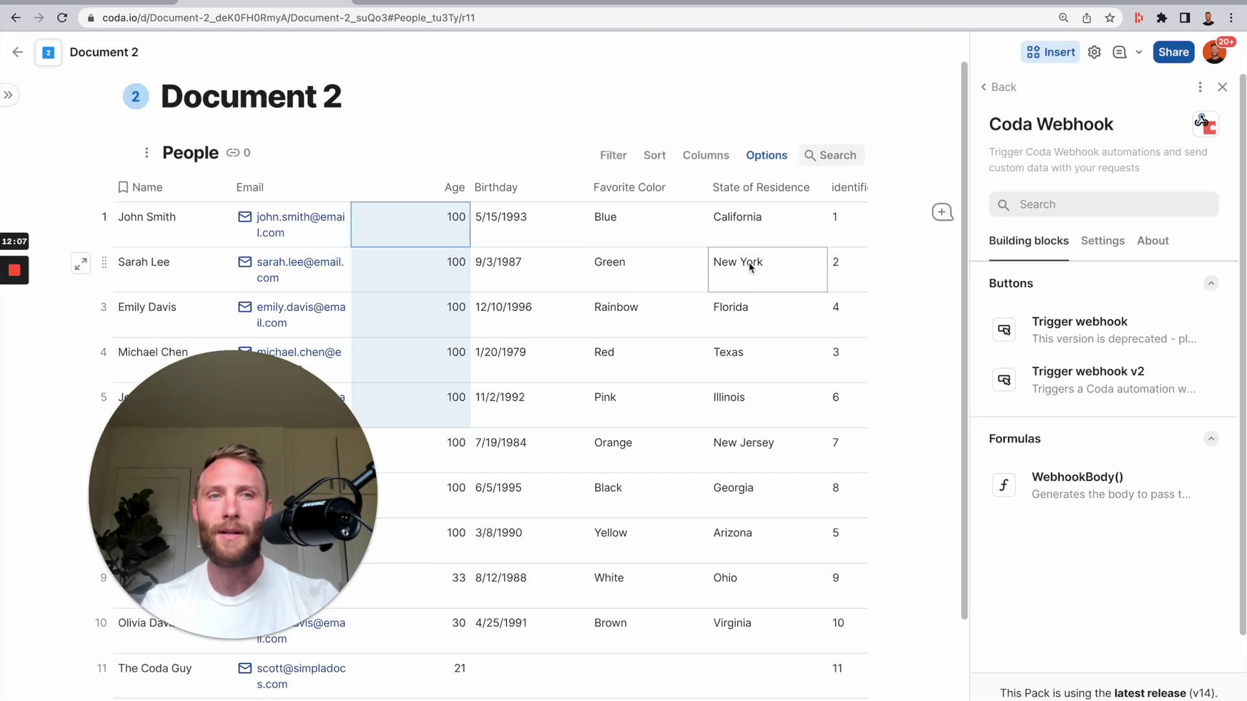
pyautogui.click(850, 188)
pyautogui.moveTo(1082, 369); pyautogui.dragTo(769, 237)
pyautogui.click(913, 428)
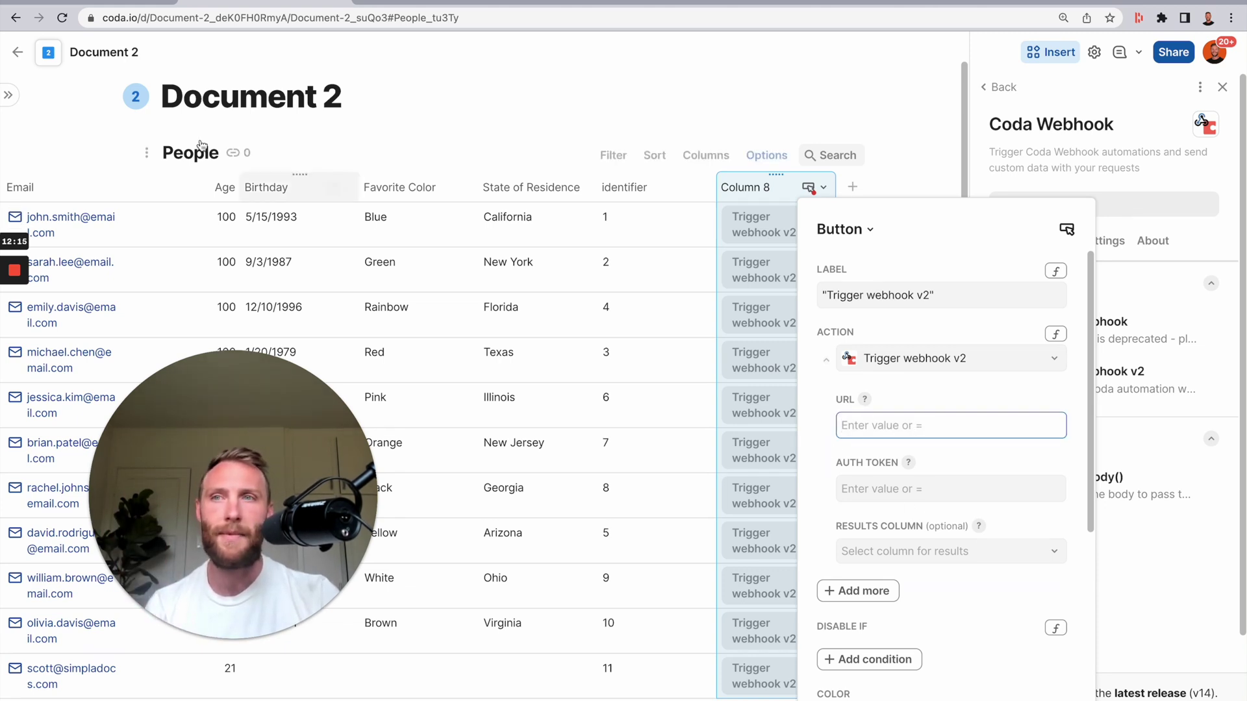
pyautogui.click(112, 5)
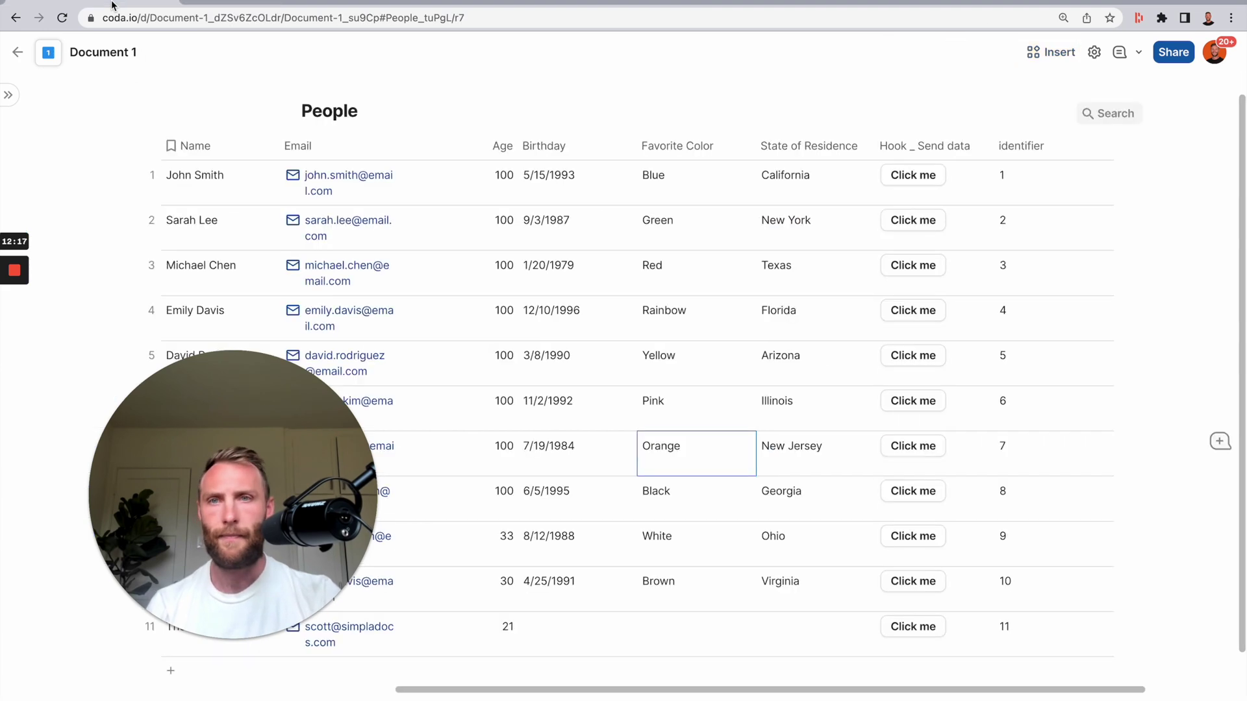
# - Add a Document 1 automation rule titled '[Catch] People Data', leaving it off
pyautogui.scroll(2, 849, 484)
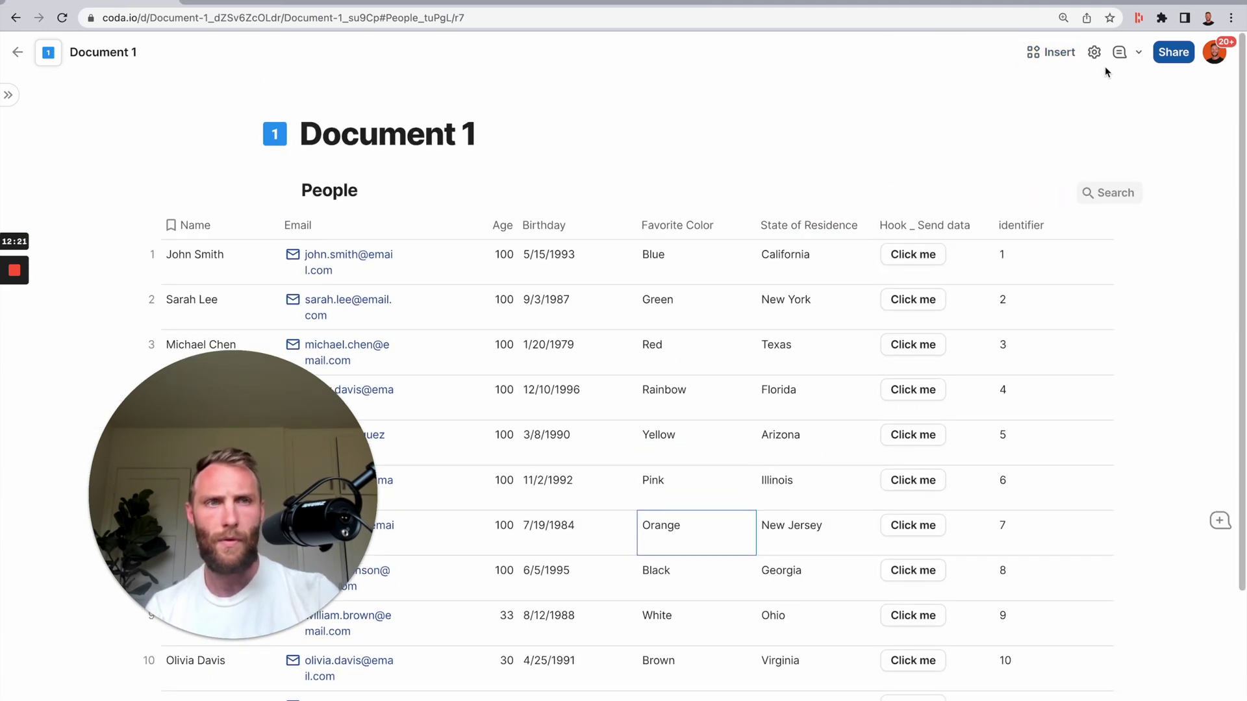
pyautogui.click(1094, 52)
pyautogui.click(1068, 390)
pyautogui.click(1010, 239)
pyautogui.click(1088, 127)
pyautogui.write('[Cadthc')
pyautogui.press('BackSpace')
pyautogui.press('BackSpace')
pyautogui.press('BackSpace')
pyautogui.press('BackSpace')
pyautogui.write('tch] P')
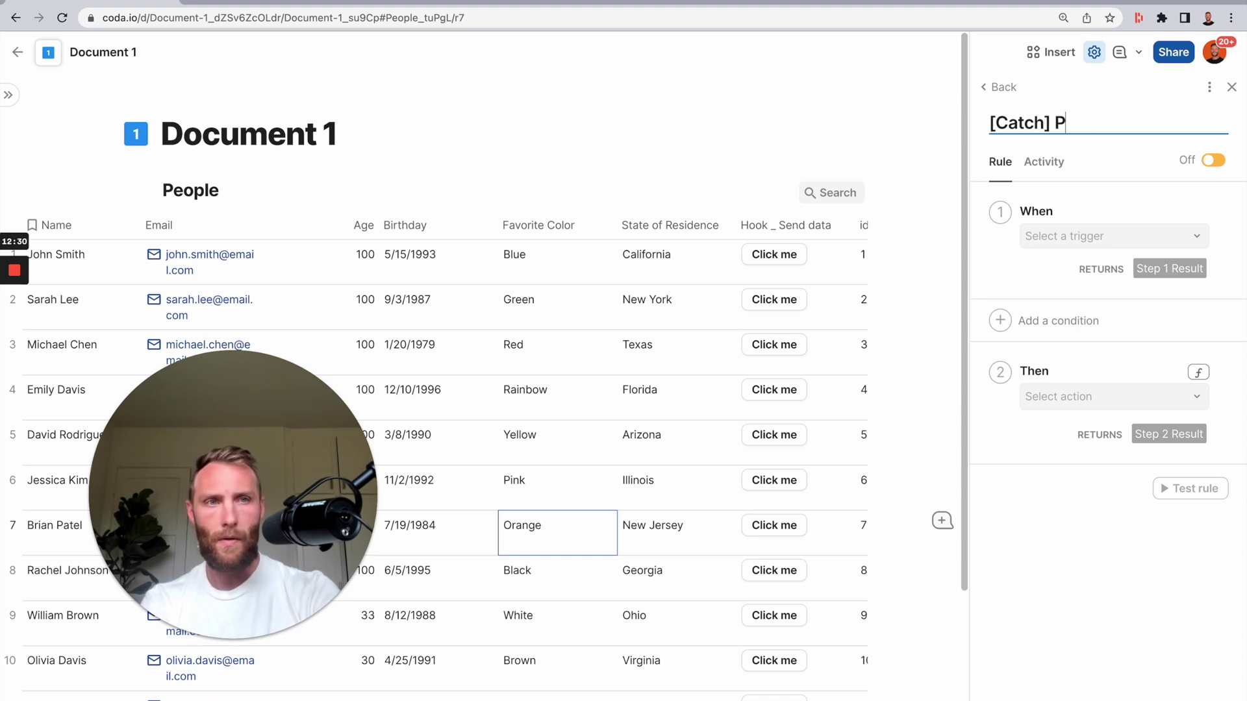
pyautogui.write('eople Data')
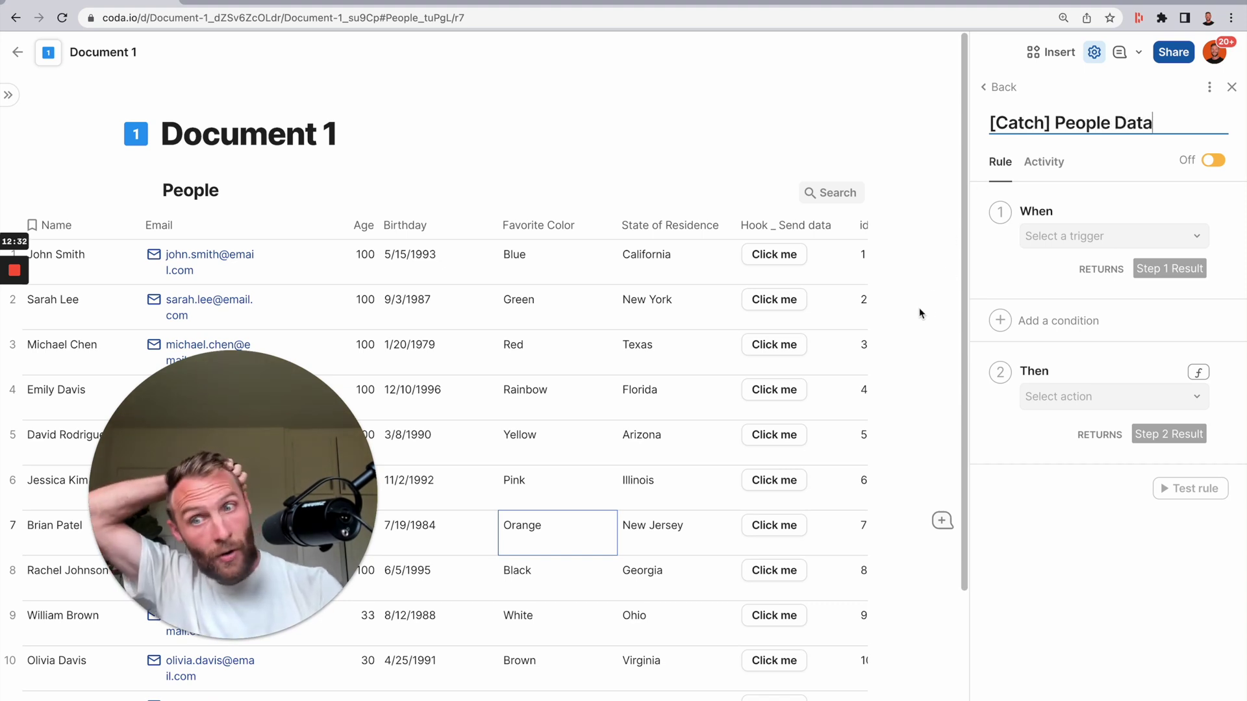
pyautogui.click(1008, 93)
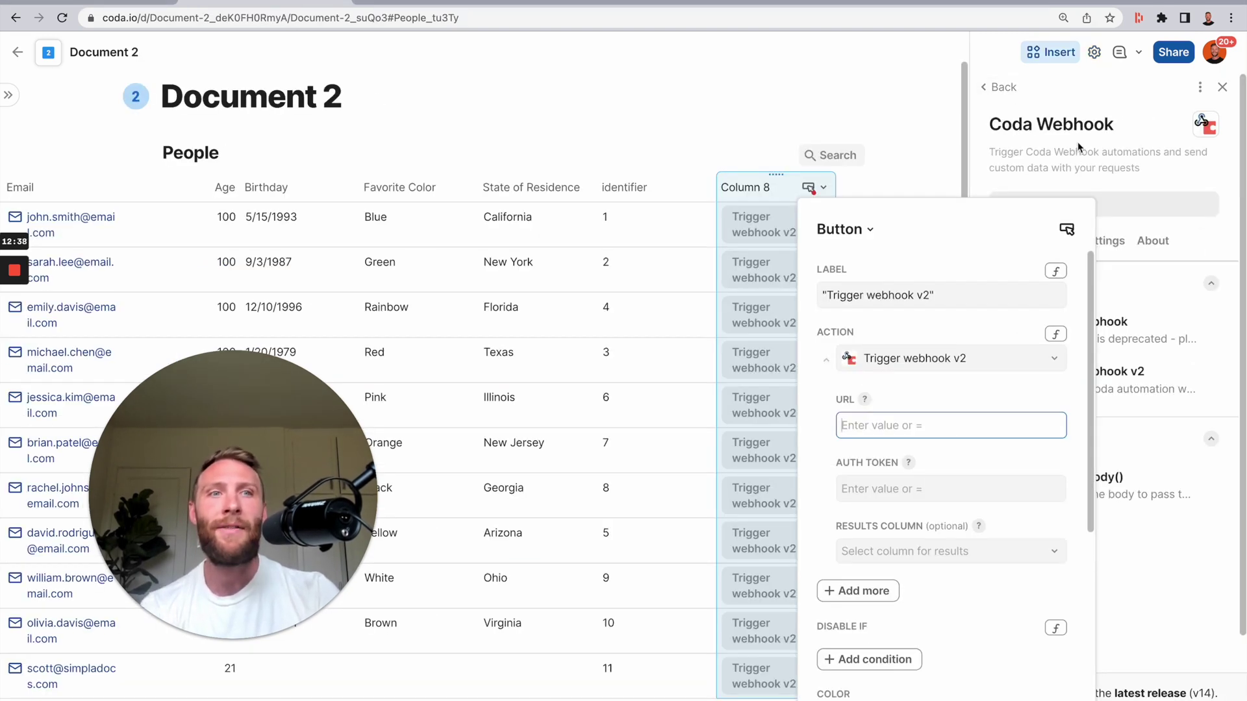
# - Add a Document 2 automation rule titled '[Send] People'
pyautogui.click(1014, 87)
pyautogui.click(1015, 88)
pyautogui.click(1094, 52)
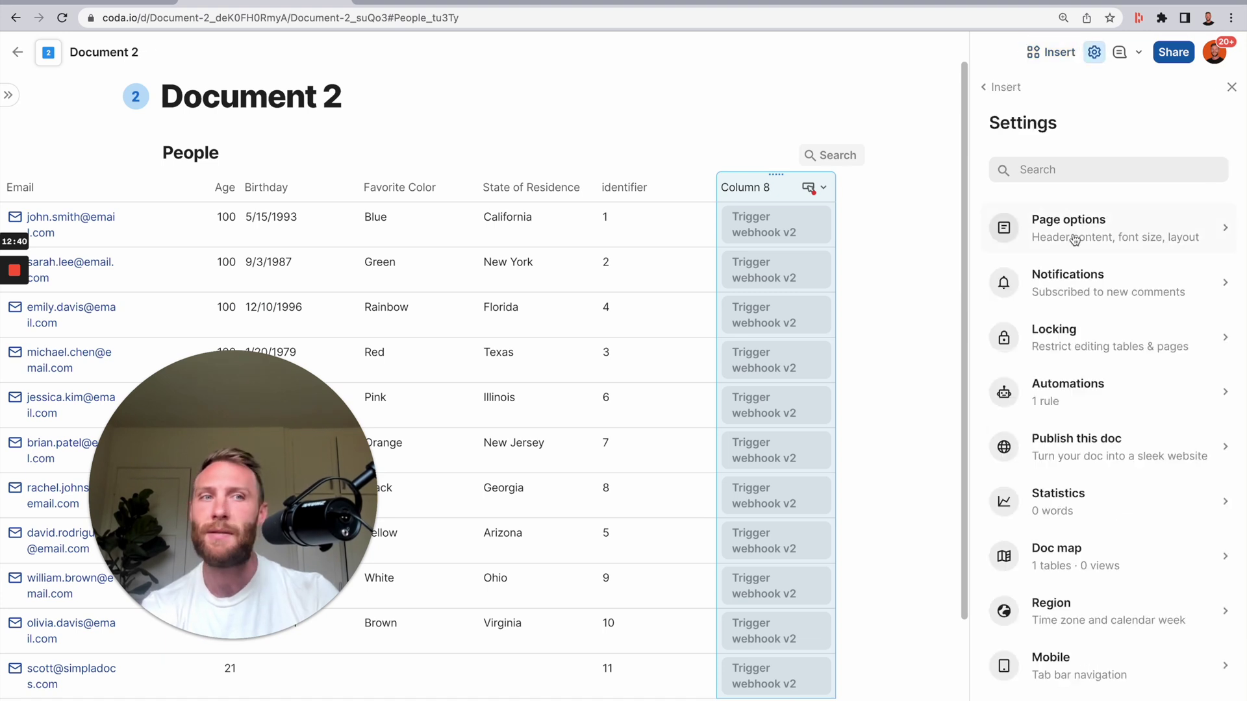
pyautogui.click(1082, 389)
pyautogui.click(1044, 240)
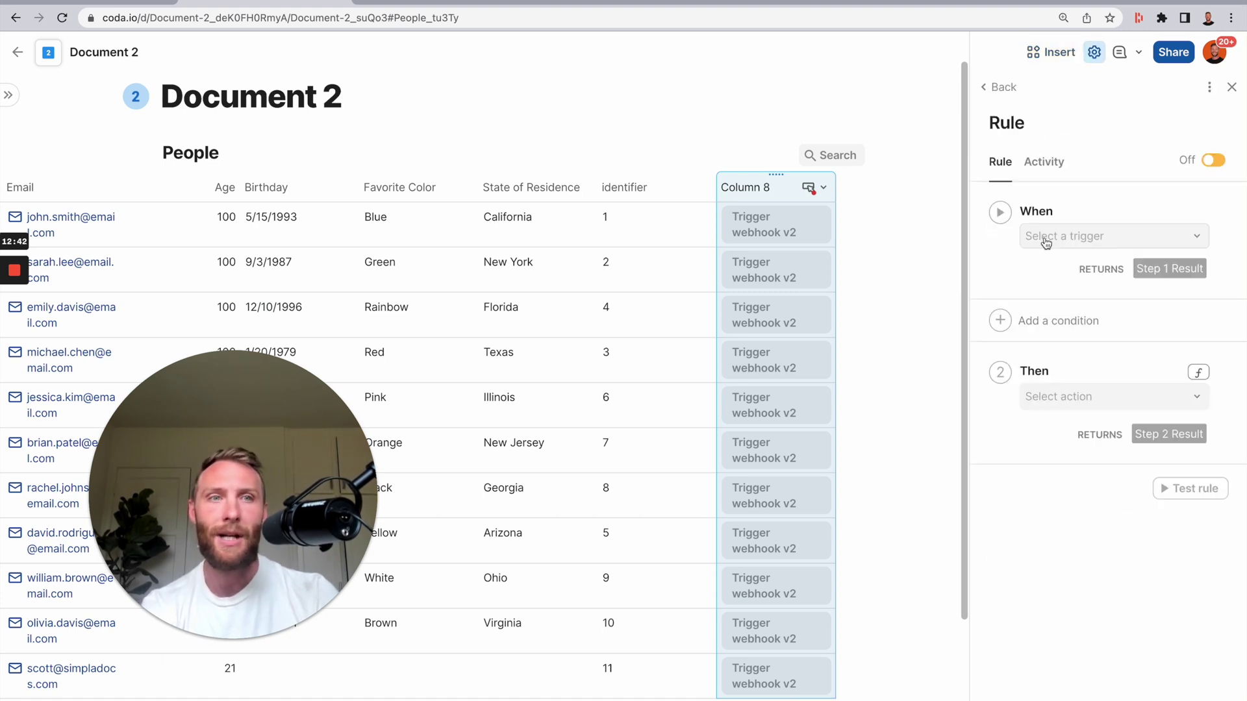
pyautogui.click(1026, 125)
pyautogui.write('[Sen')
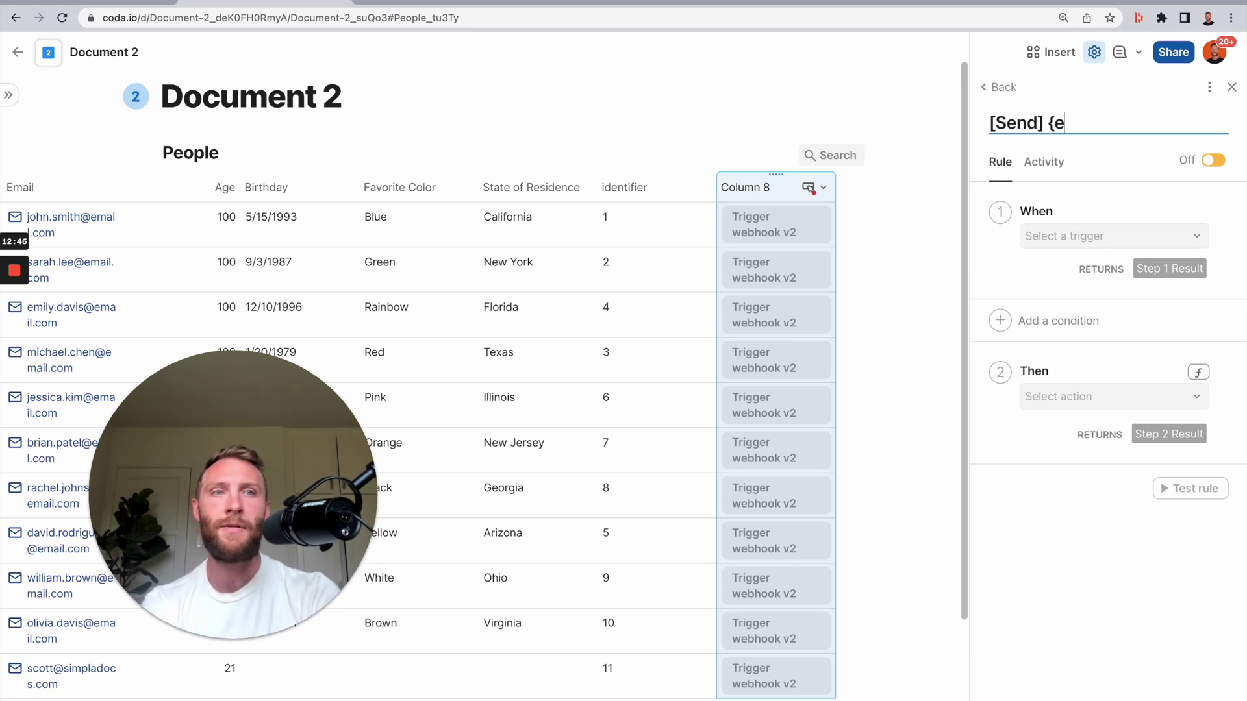
pyautogui.write('d] People')
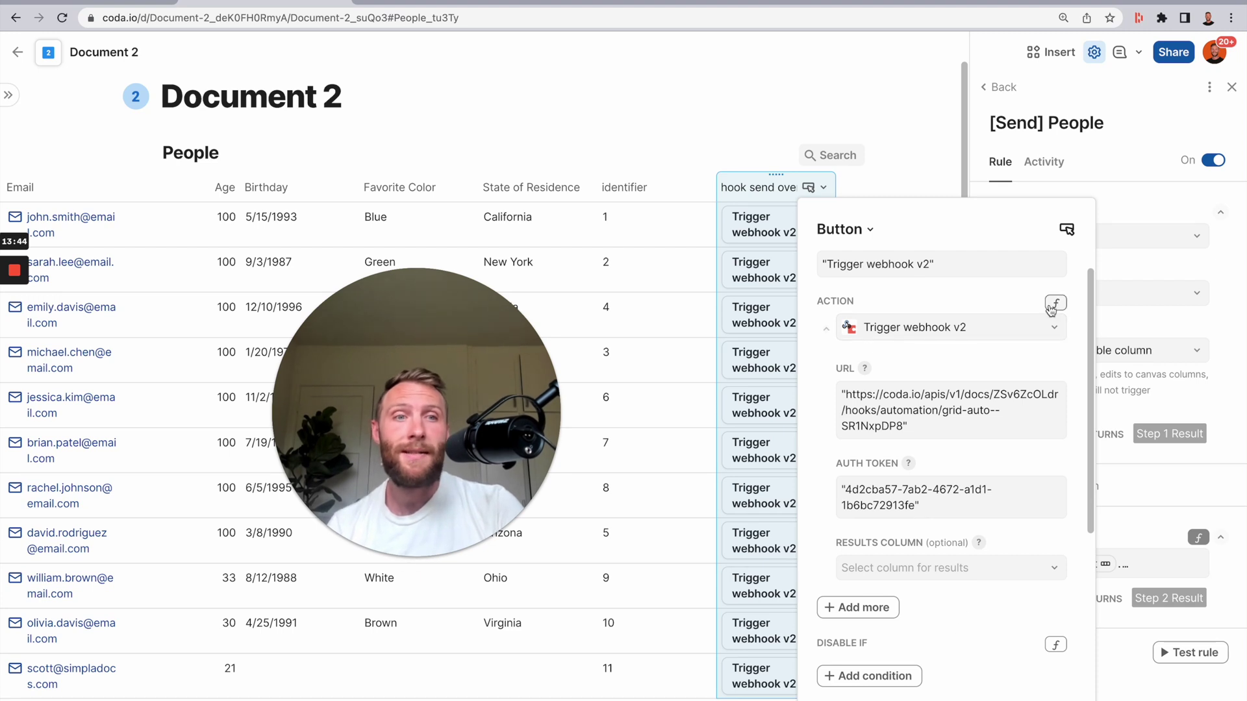
# - Fill in the hook send over button's webhook URL and auth token in its action formula
pyautogui.click(1053, 305)
pyautogui.click(1039, 368)
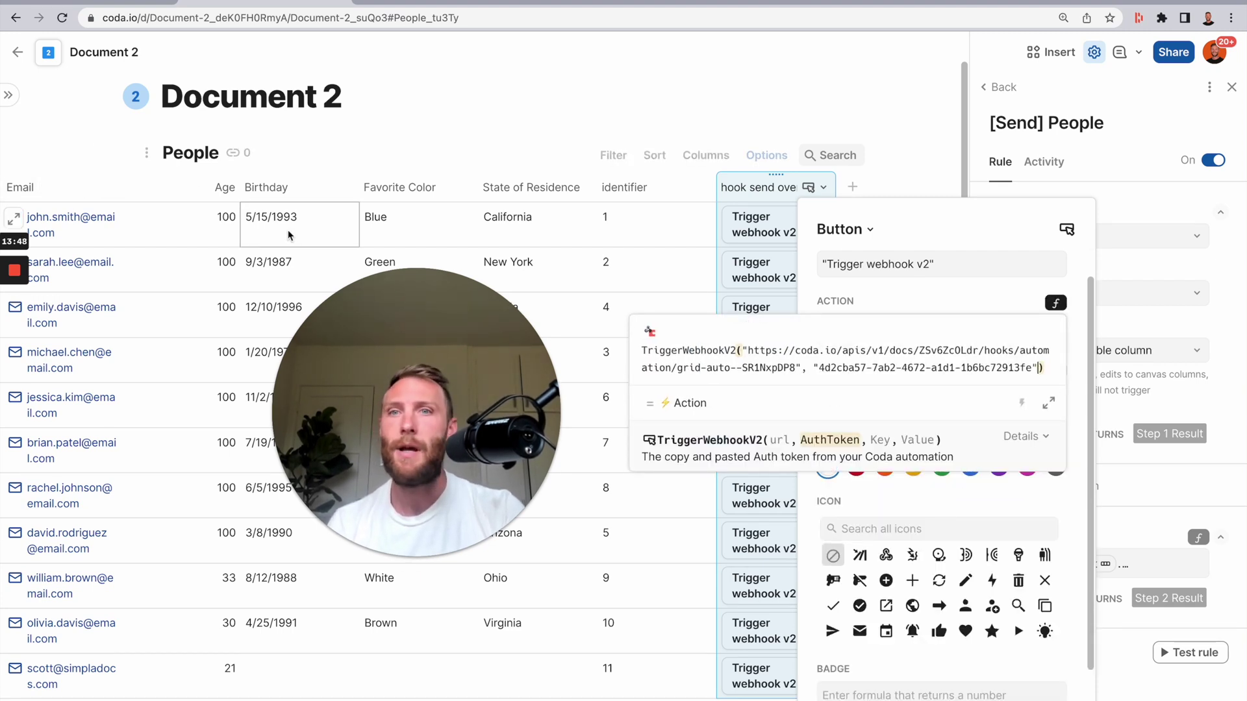
pyautogui.click(51, 189)
pyautogui.moveTo(51, 189); pyautogui.dragTo(114, 184)
# - Copy the name-to-identifier key/value pairs from Document 1's Hook _ Send data button formula
pyautogui.click(126, 4)
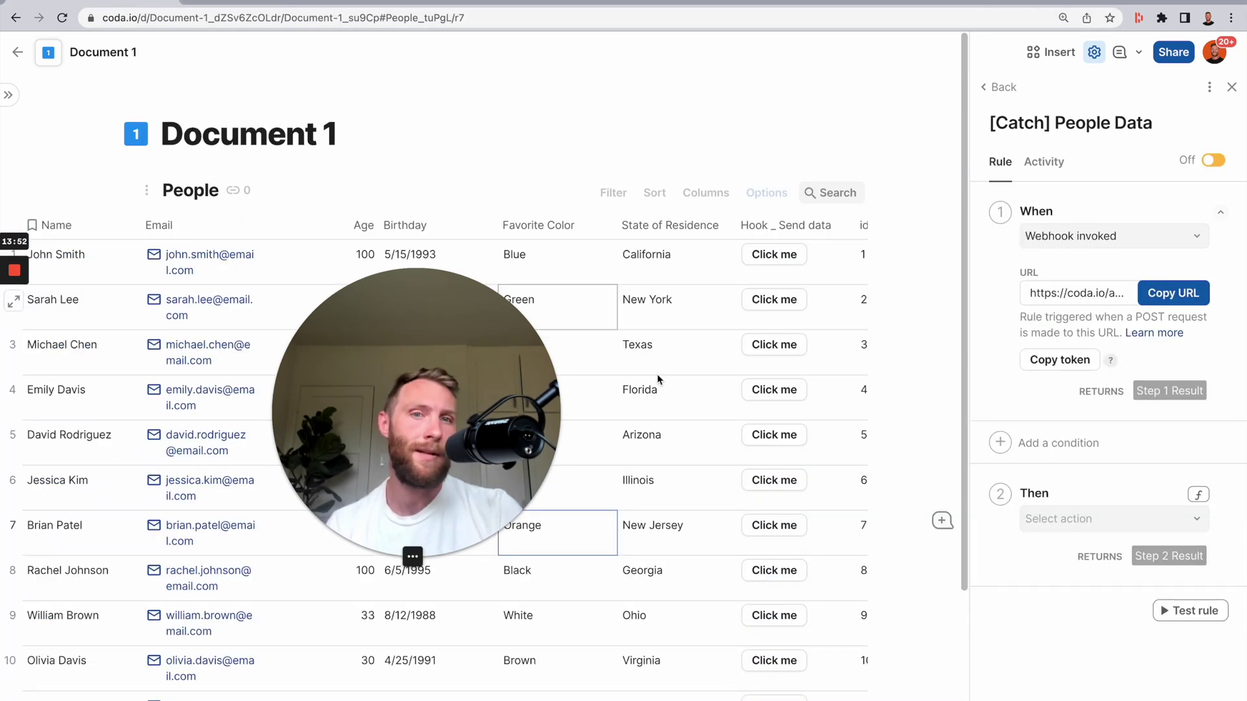
pyautogui.click(767, 231)
pyautogui.click(827, 225)
pyautogui.scroll(-1, 918, 517)
pyautogui.scroll(1, 918, 517)
pyautogui.hscroll(2, 1073, 377)
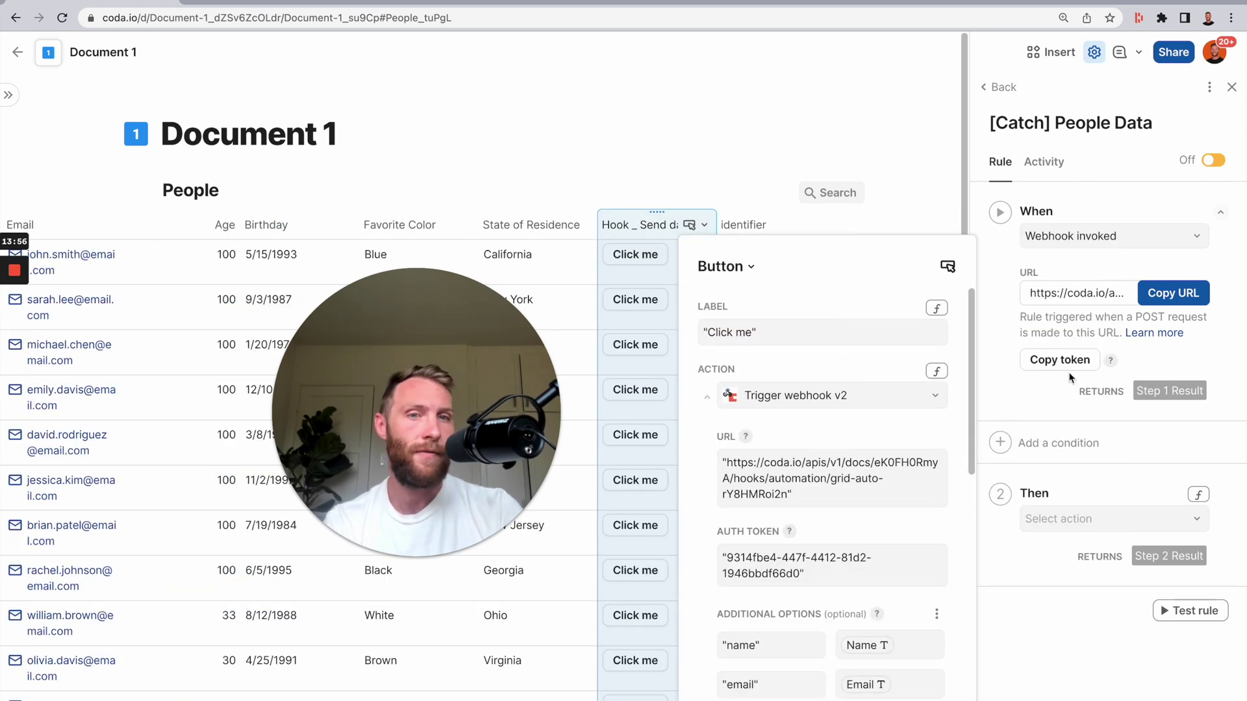
pyautogui.click(938, 371)
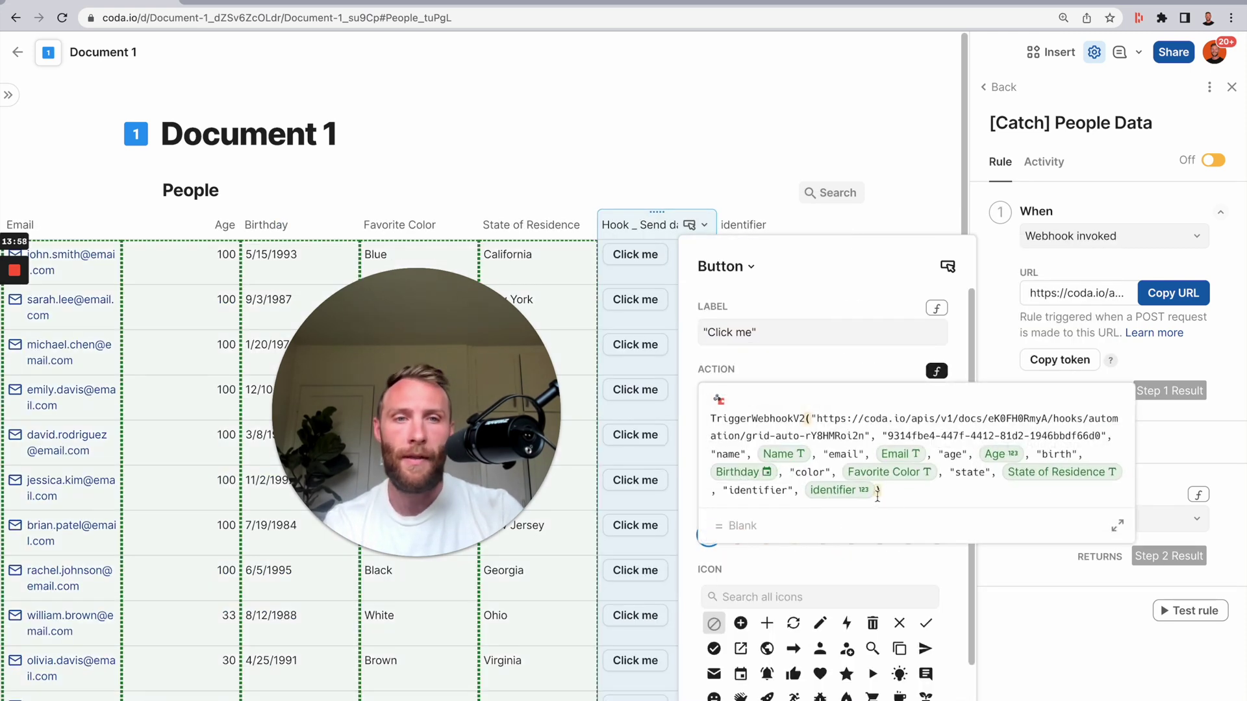
pyautogui.click(876, 491)
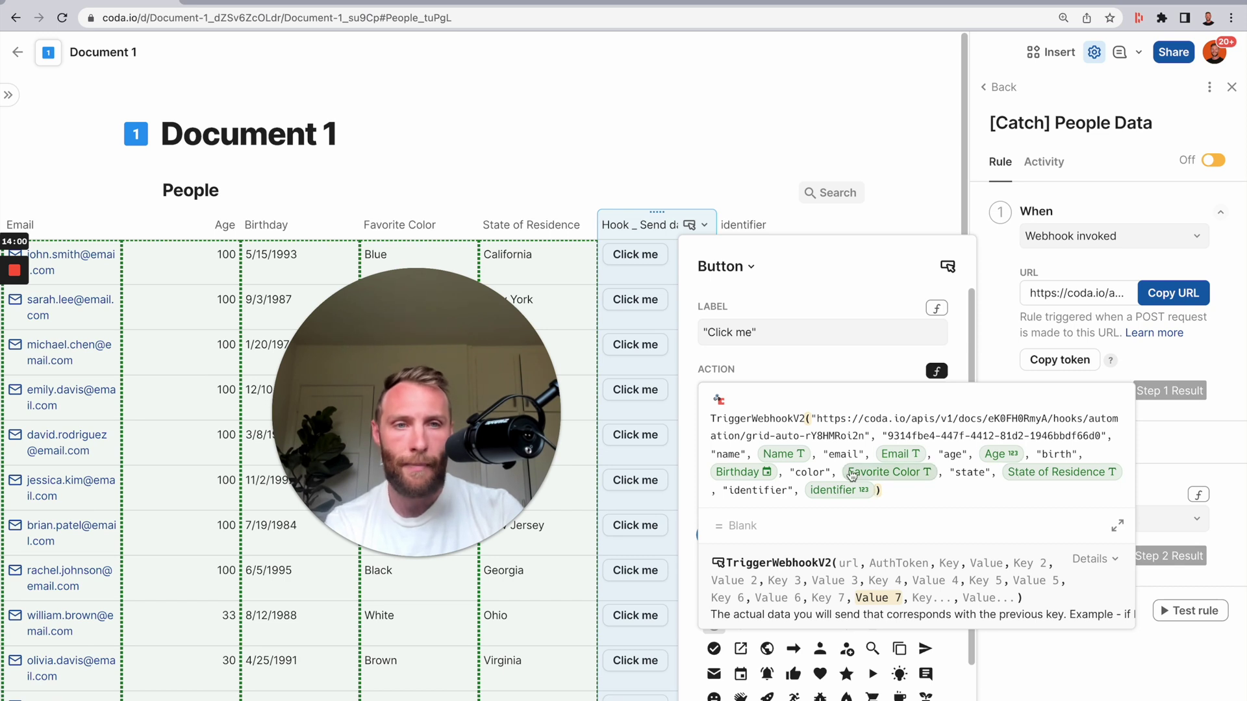
pyautogui.keyDown('shift'); pyautogui.click(707, 453); pyautogui.keyUp('shift')
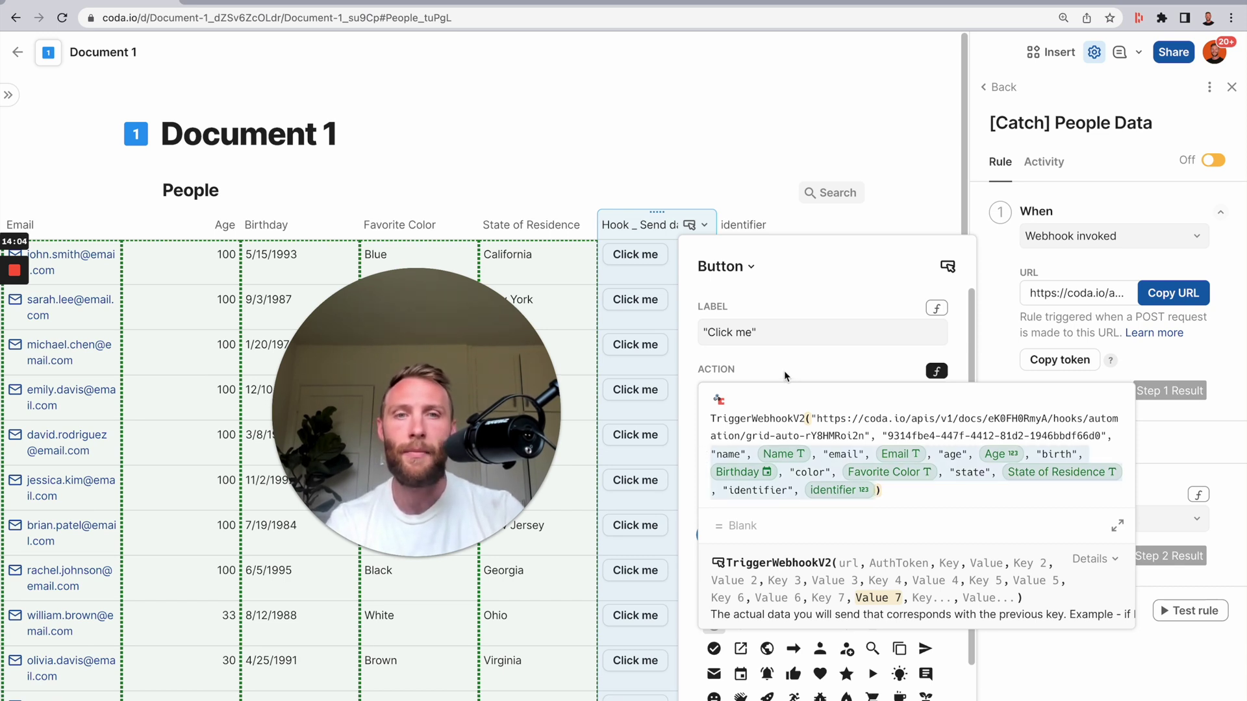
pyautogui.click(784, 376)
pyautogui.click(937, 371)
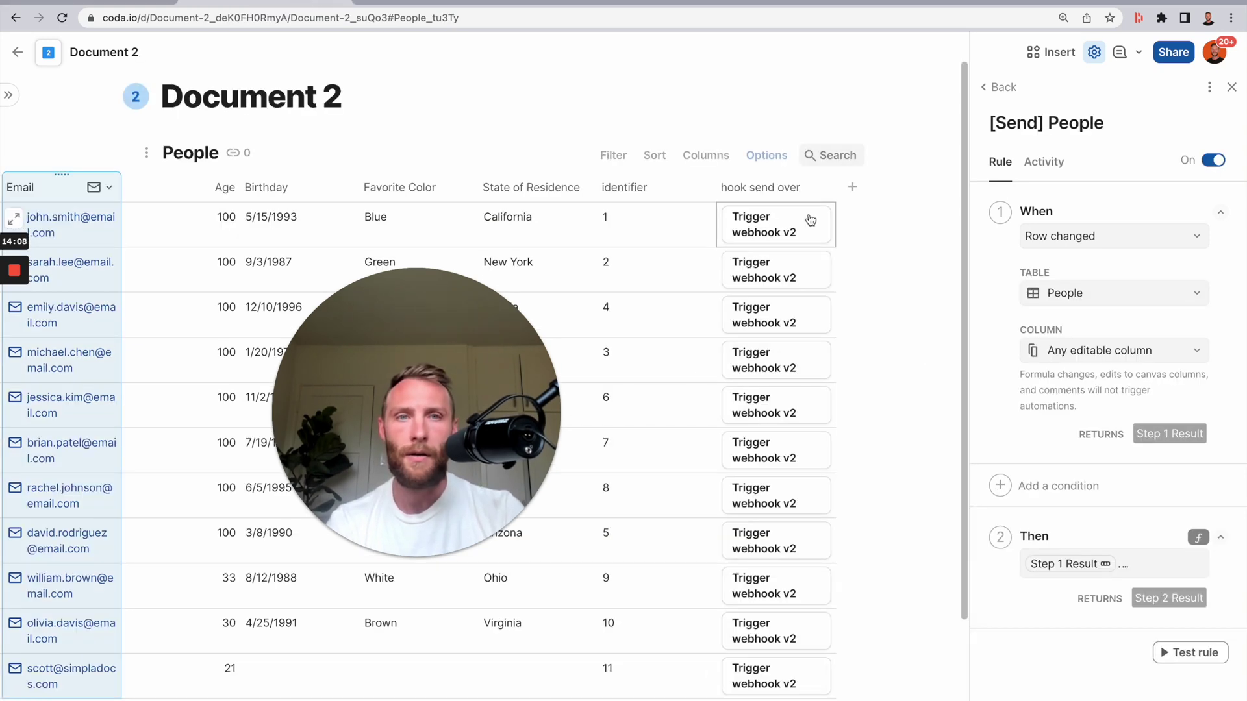
pyautogui.click(755, 187)
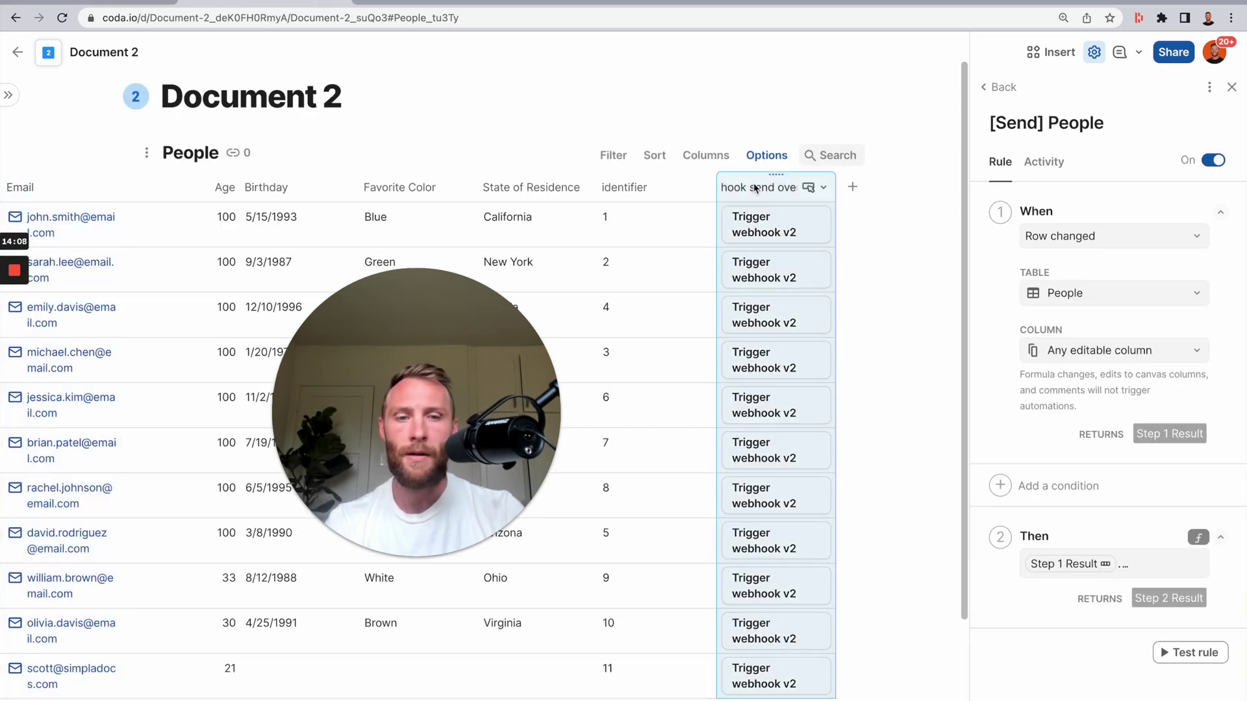
# - Append the copied name-to-identifier pairs after the auth token in the hook send over webhook call
pyautogui.click(755, 187)
pyautogui.click(965, 363)
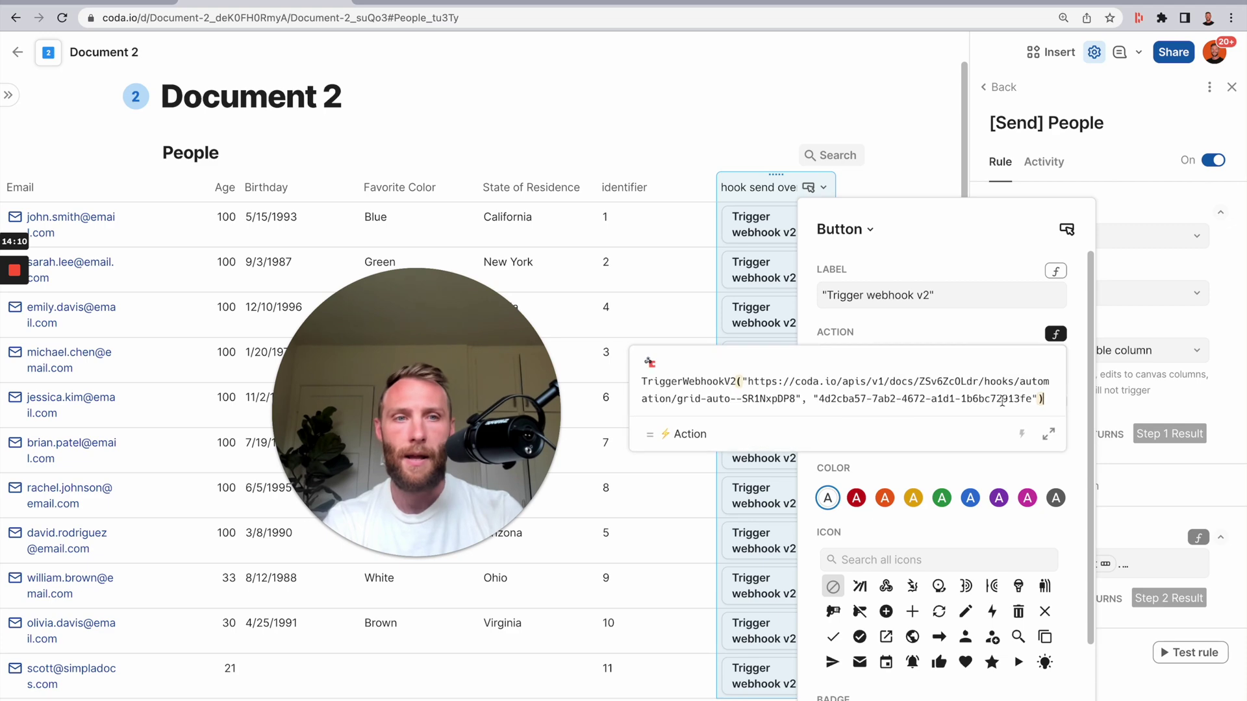
pyautogui.click(1037, 398)
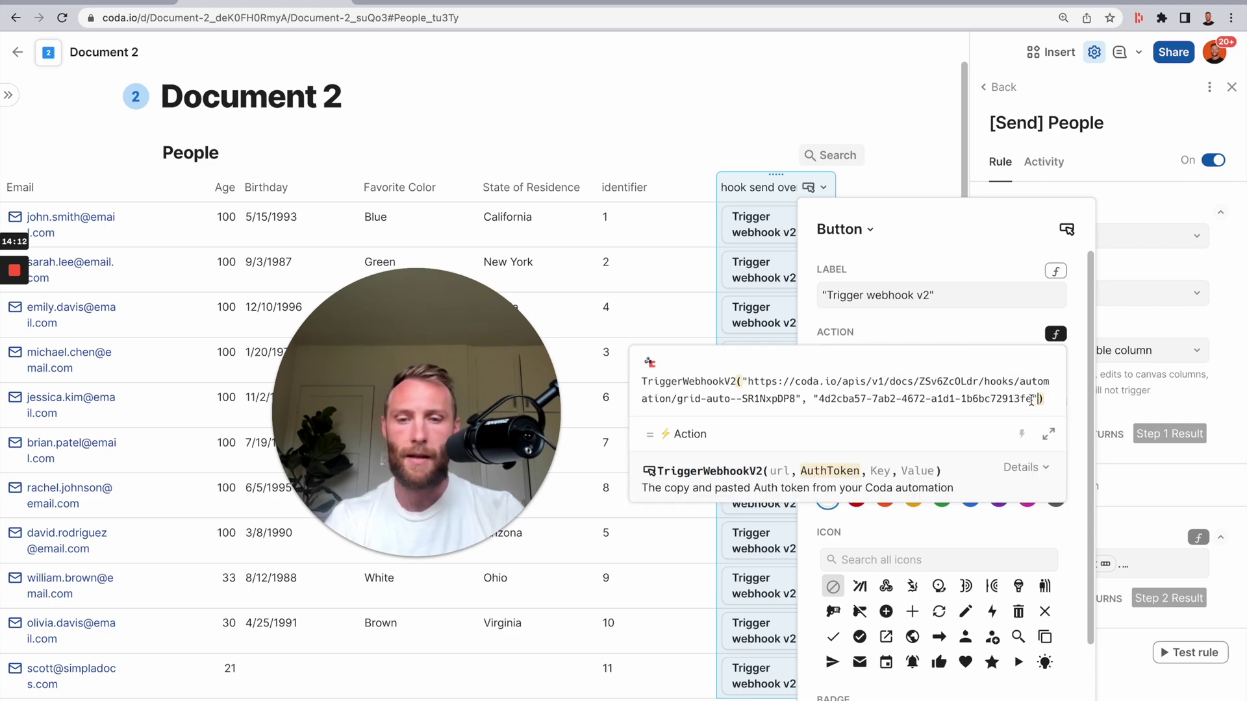
pyautogui.write(',Name')
pyautogui.write(',"name", thisRow.Name, "email", thisRow.Email, "age", thisRow.Age, "birth", thisRow.Birthday, "color", thisRow.Favorite Color, "state", thisRow.State of Residence, "identifier", thisRow.identifier')
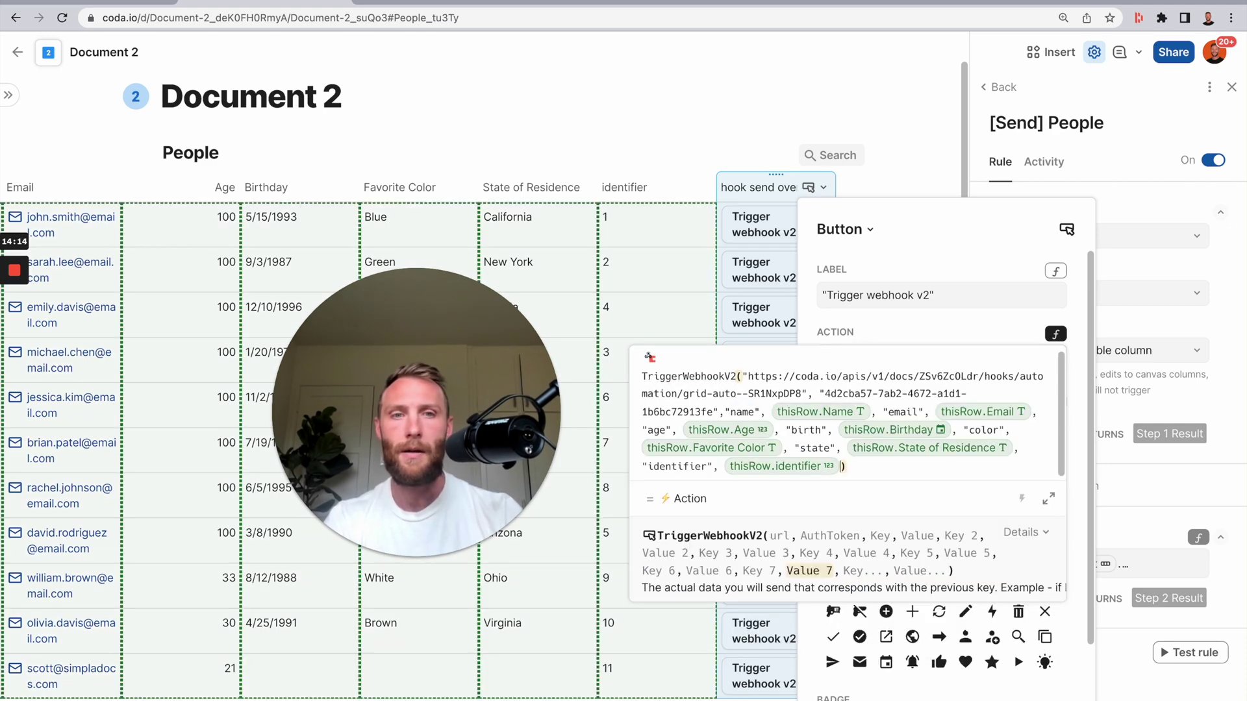
pyautogui.press('Return')
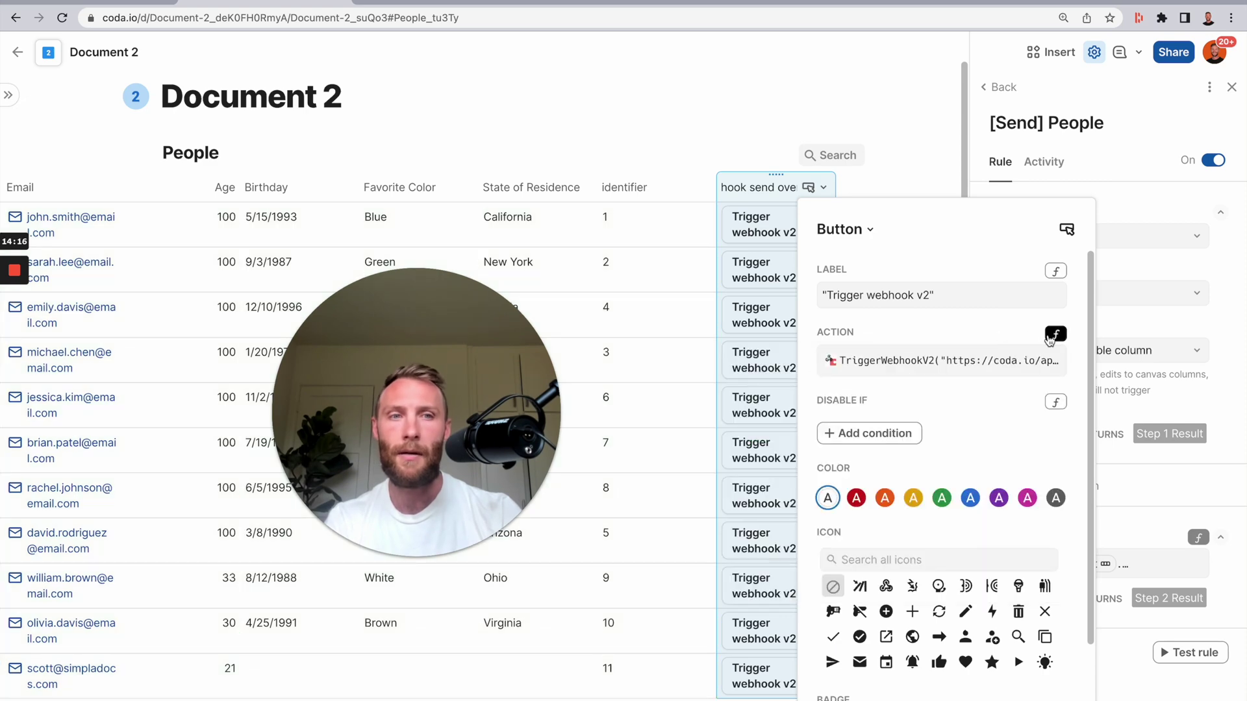
pyautogui.click(1055, 333)
pyautogui.scroll(-5, 1005, 531)
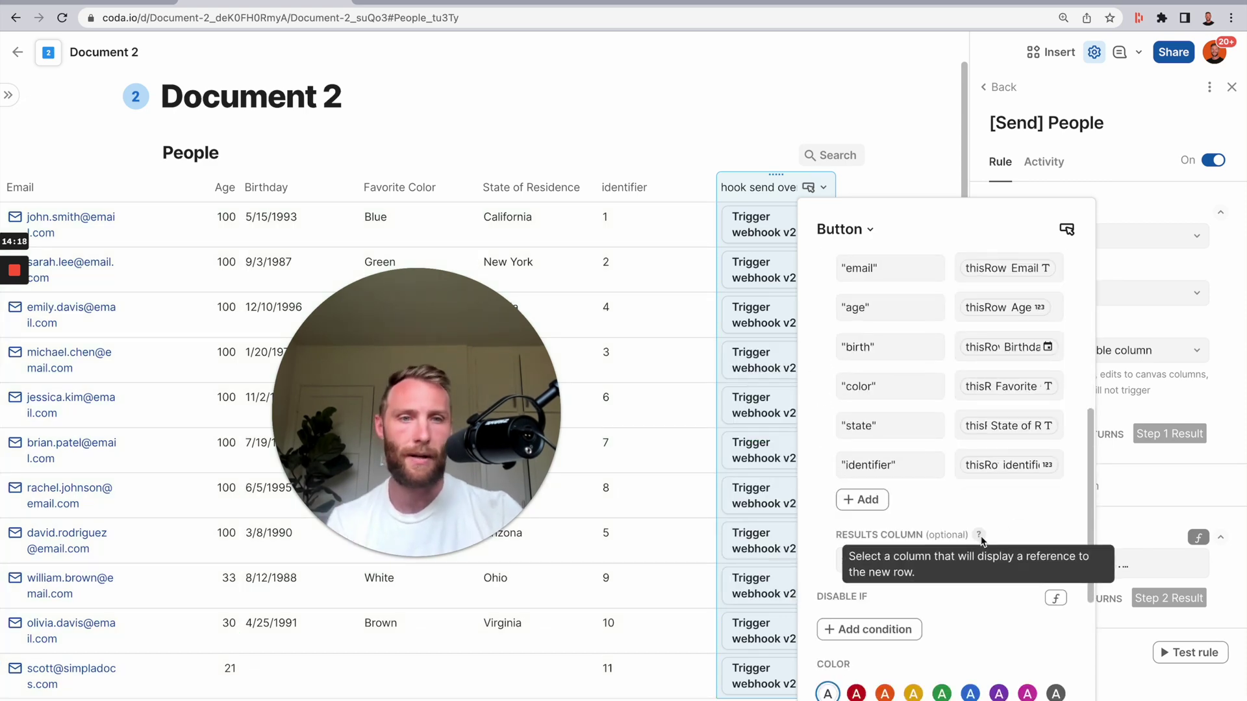
pyautogui.click(653, 235)
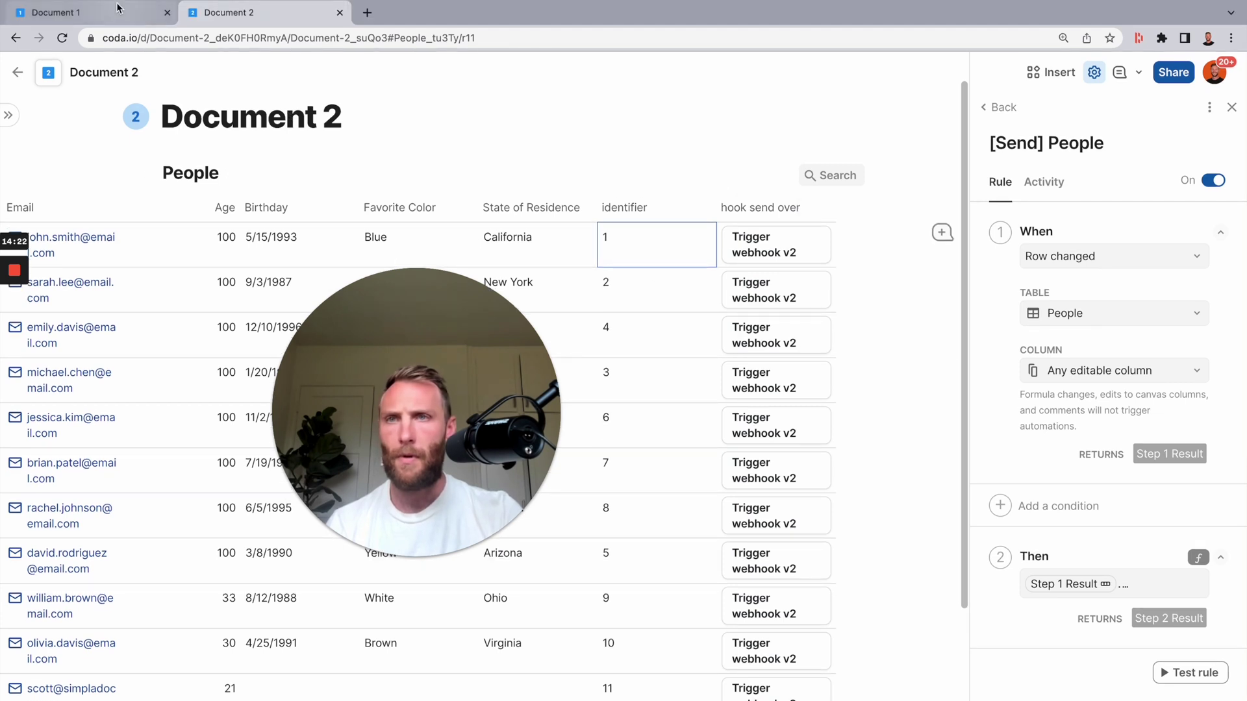
pyautogui.click(117, 9)
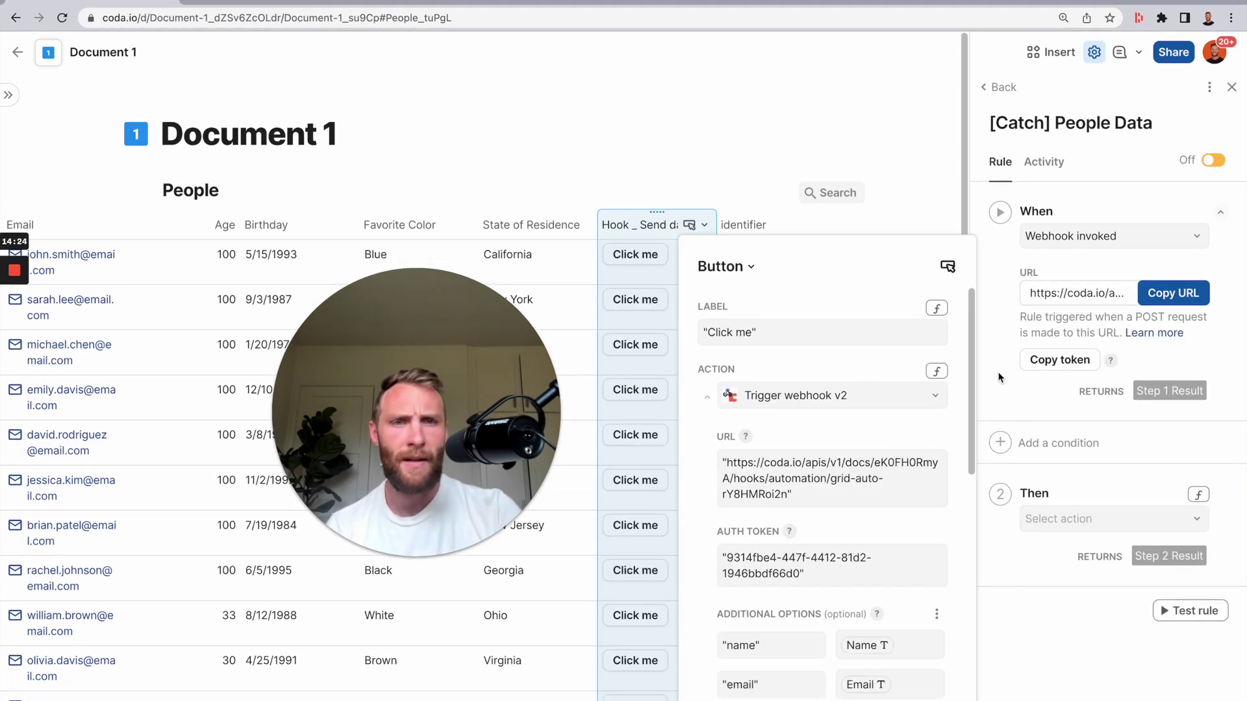
pyautogui.click(1197, 495)
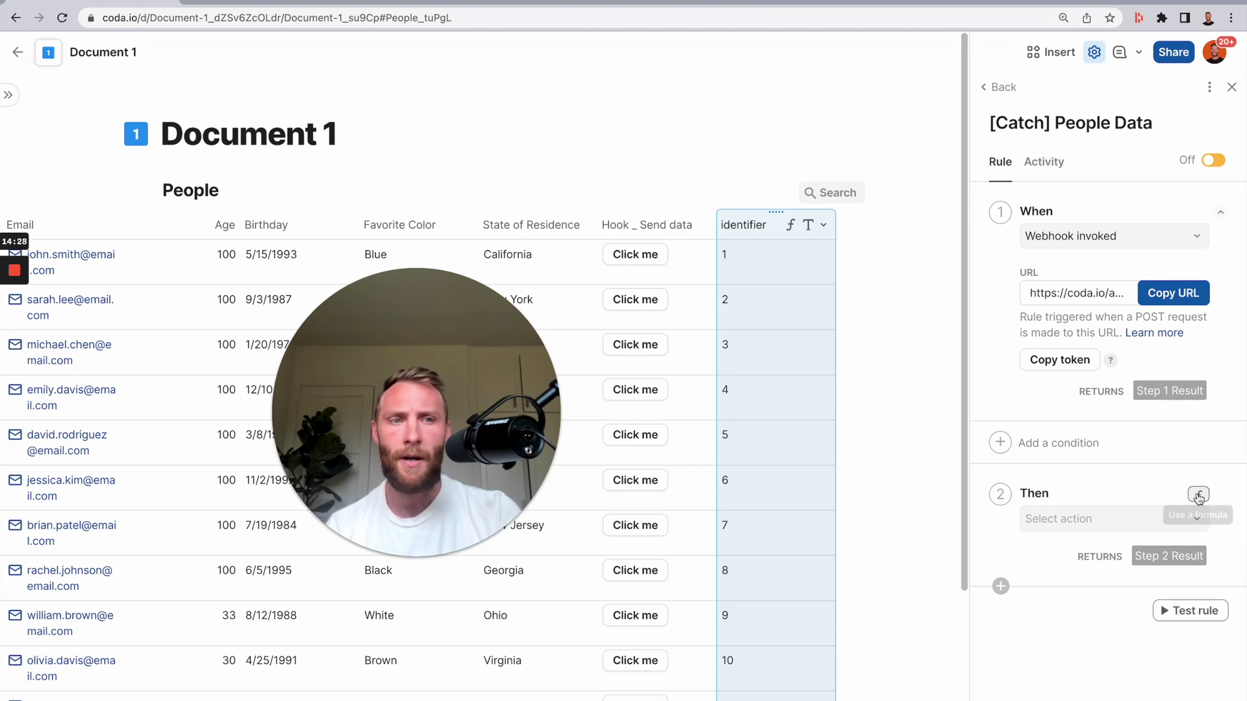
# - Copy the AddOrModifyRows action formula from Document 2's [Catch] People Data rule
pyautogui.click(281, 5)
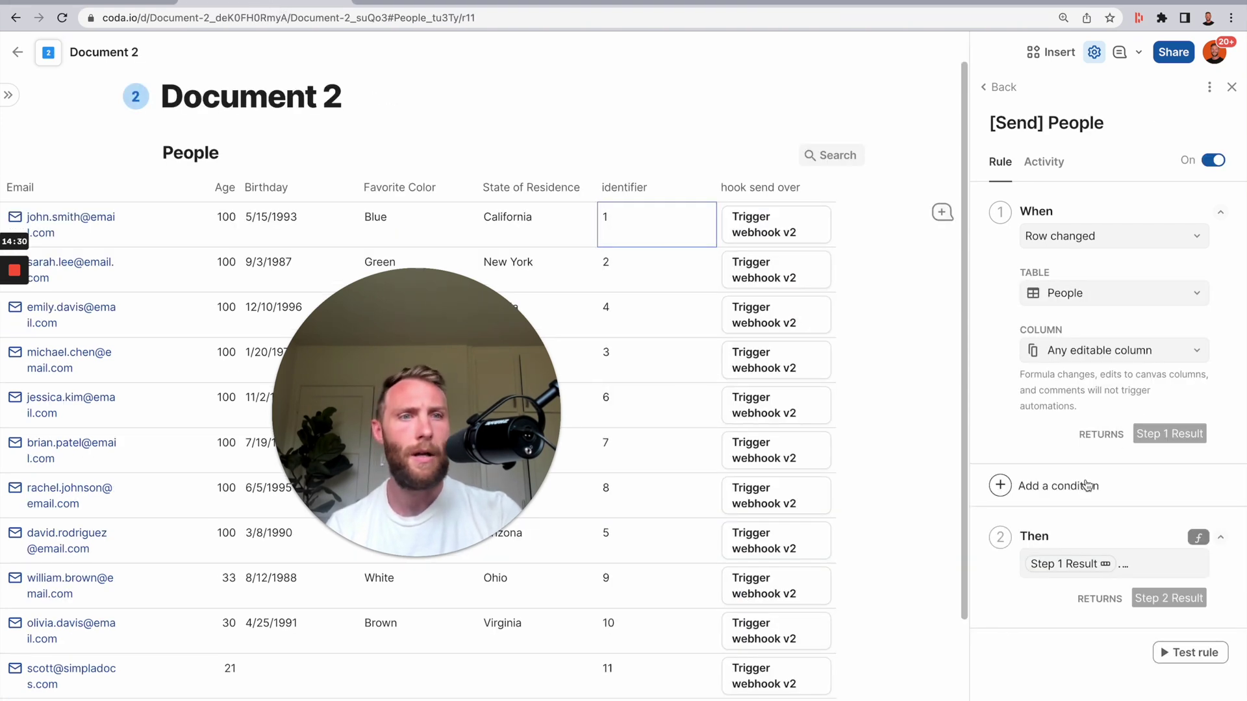
pyautogui.click(1006, 88)
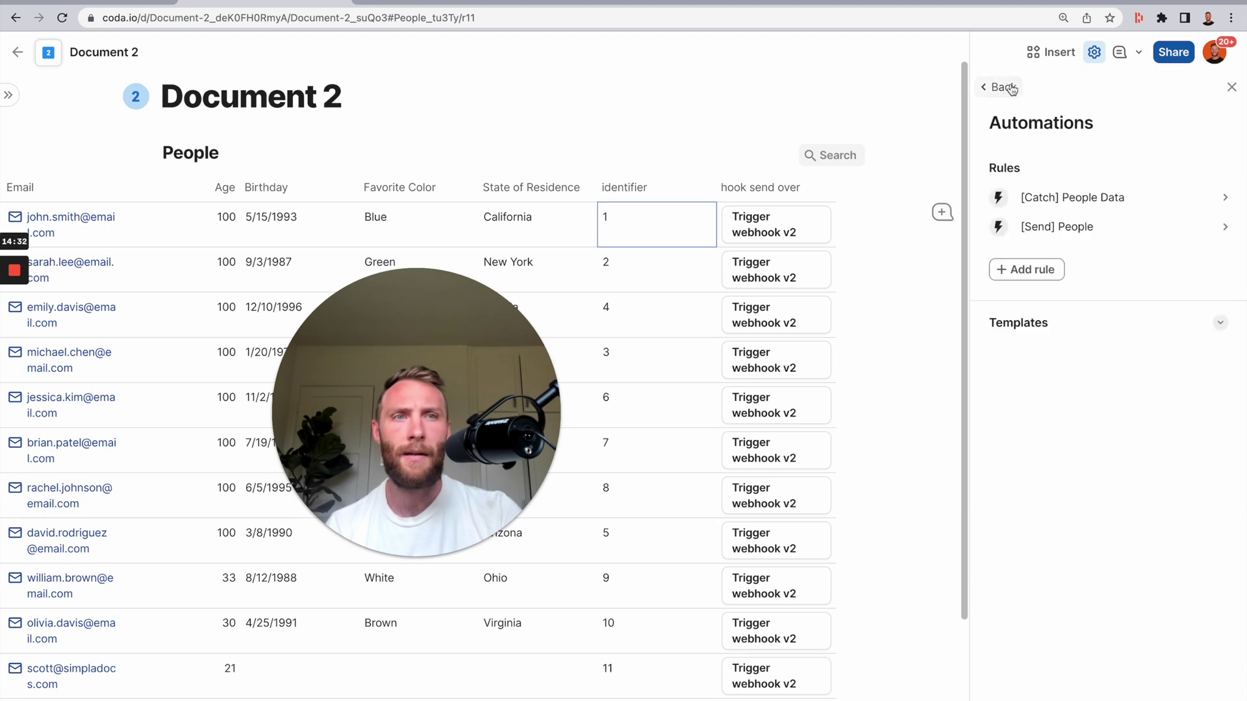
pyautogui.click(1093, 205)
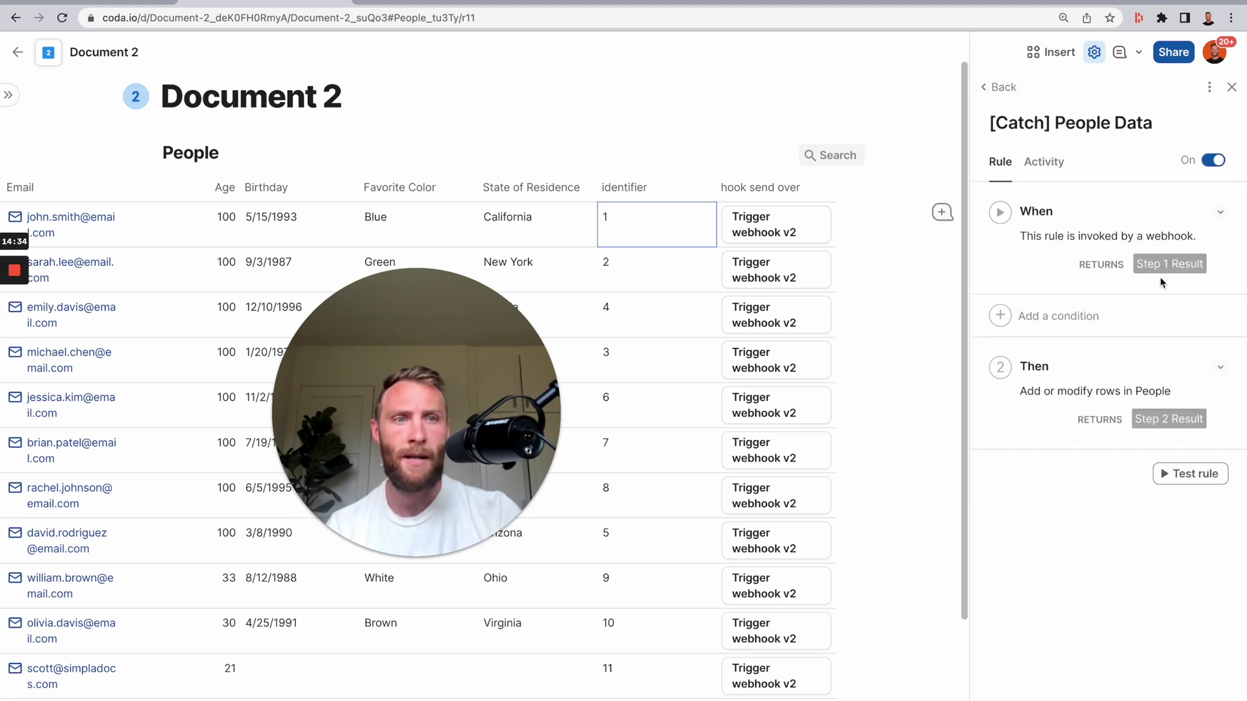
pyautogui.click(1219, 367)
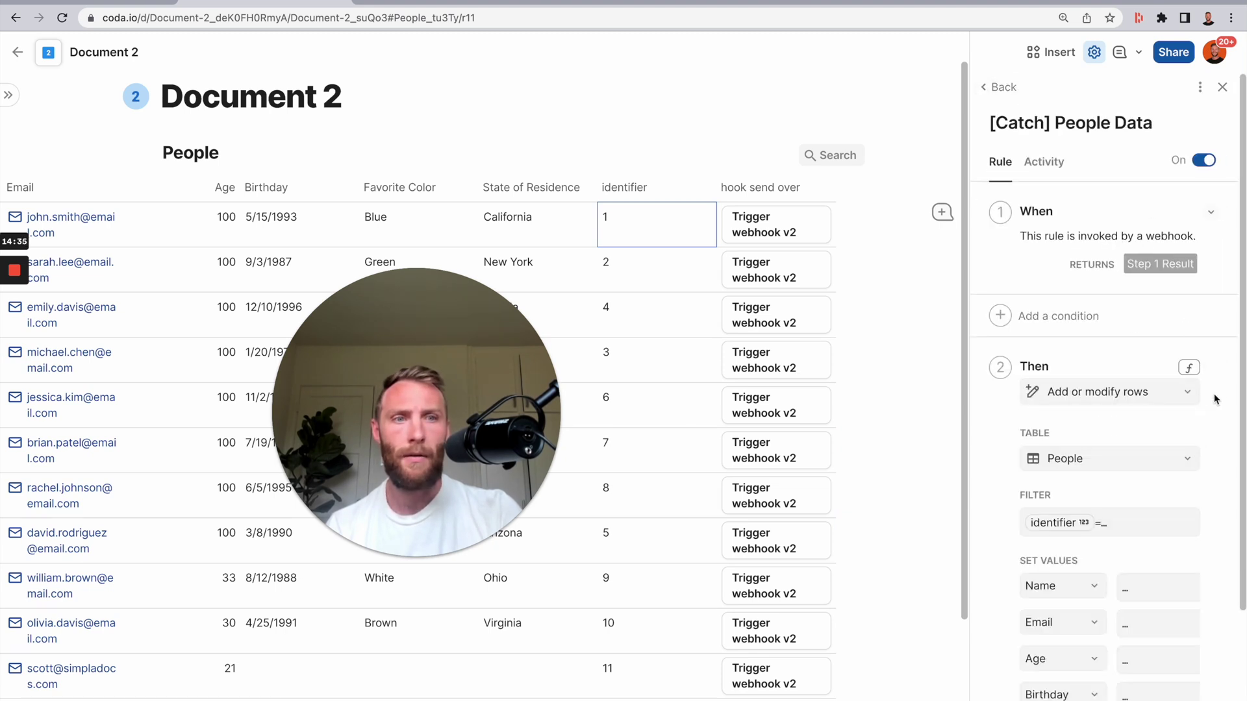
pyautogui.click(1189, 368)
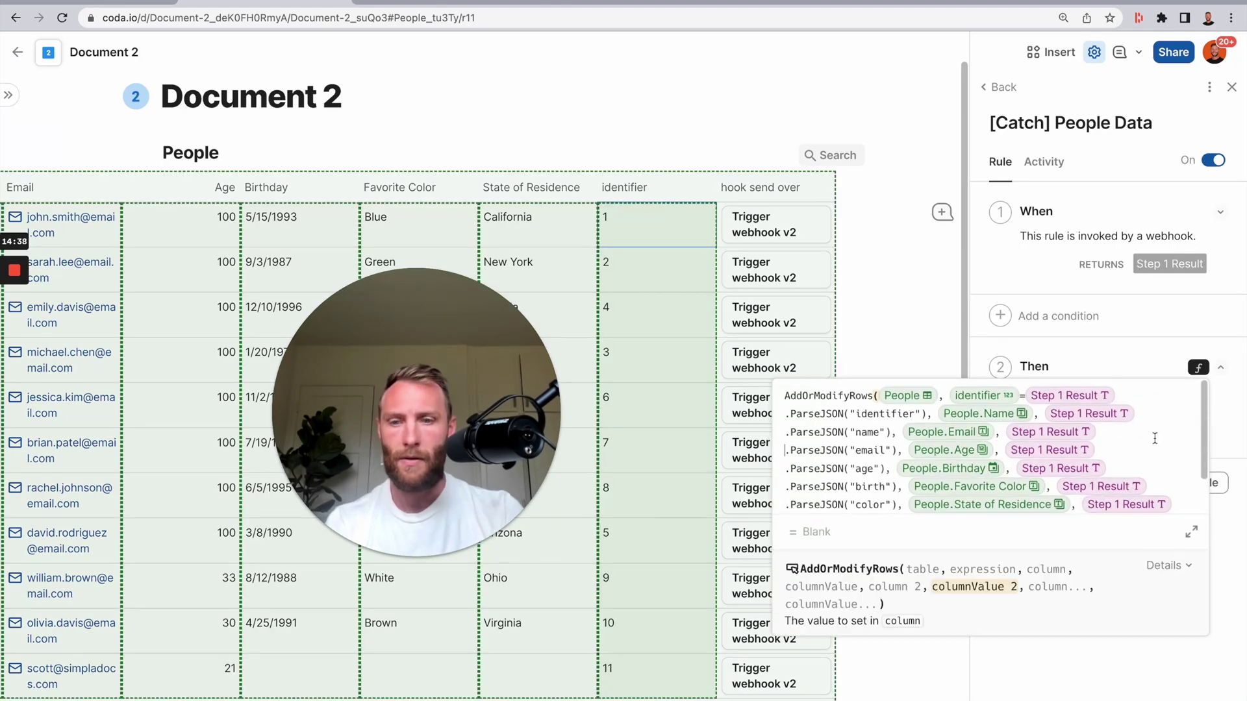
# - Paste the AddOrModifyRows formula into Document 1's catch rule and remove the identifier value
pyautogui.hotkey('ctrl', 'Tab')
pyautogui.hotkey('ctrl', 'v')
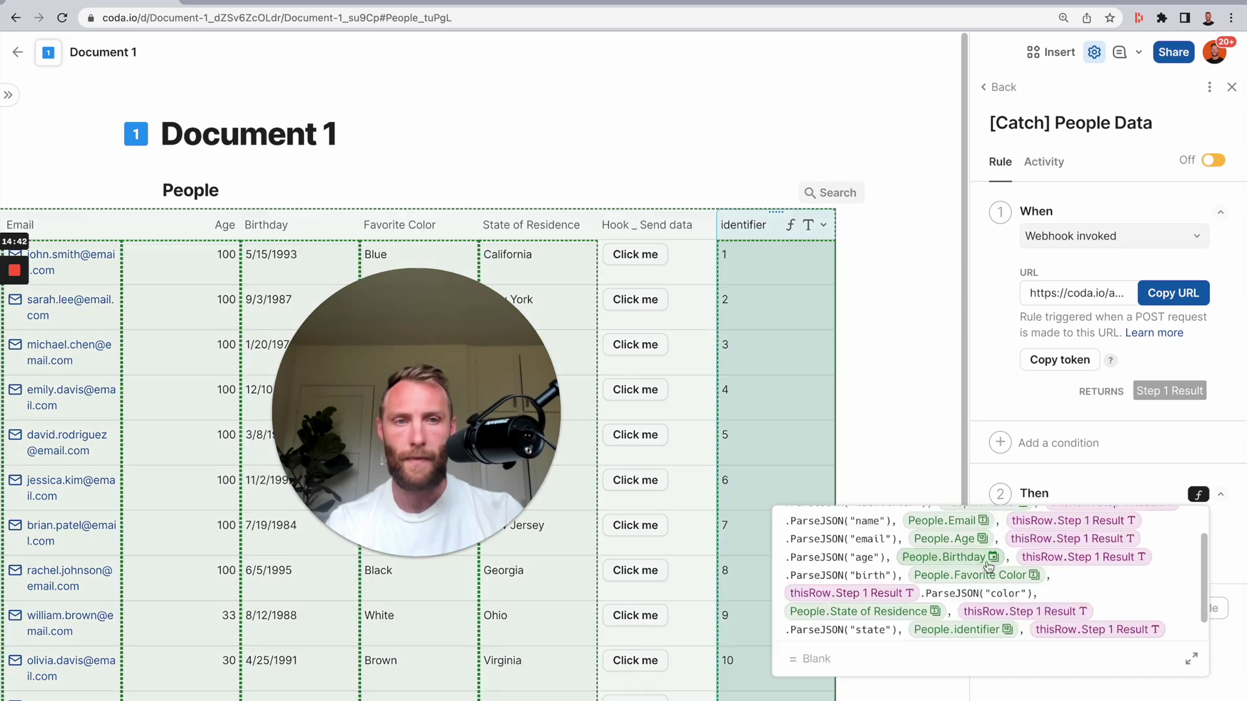
pyautogui.click(1199, 495)
pyautogui.click(1199, 494)
pyautogui.scroll(-5, 1124, 584)
pyautogui.click(1146, 569)
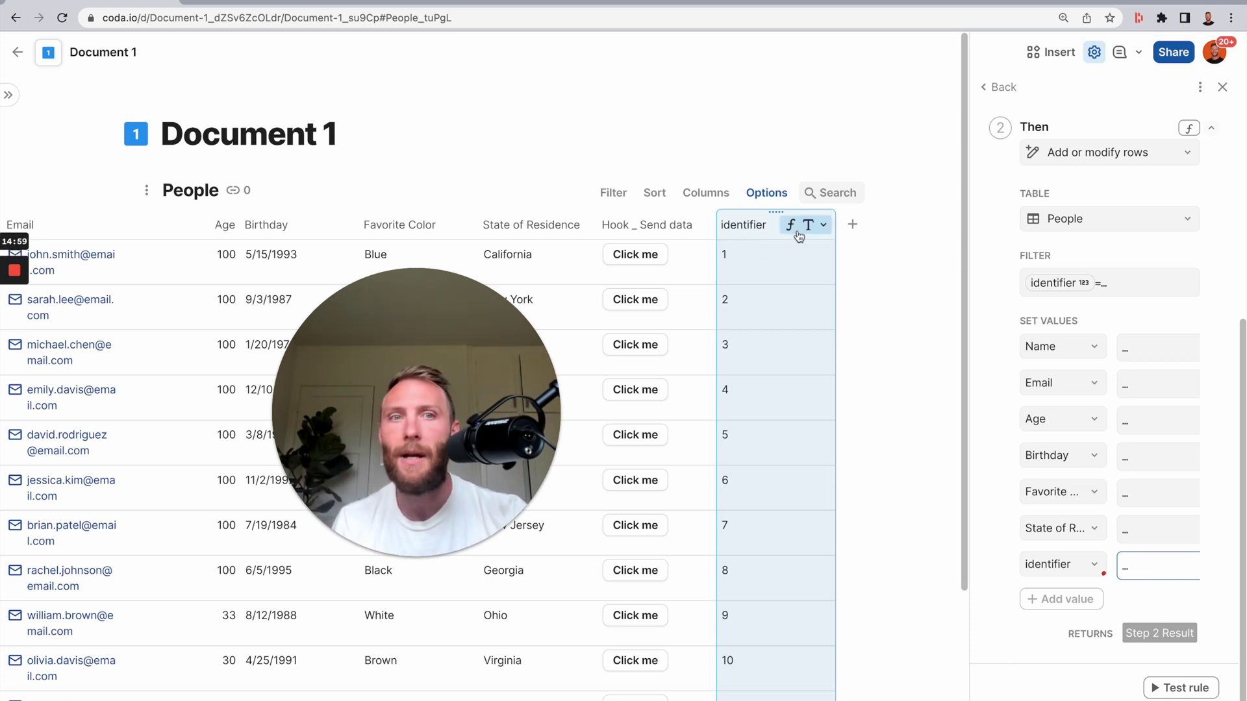
pyautogui.click(774, 228)
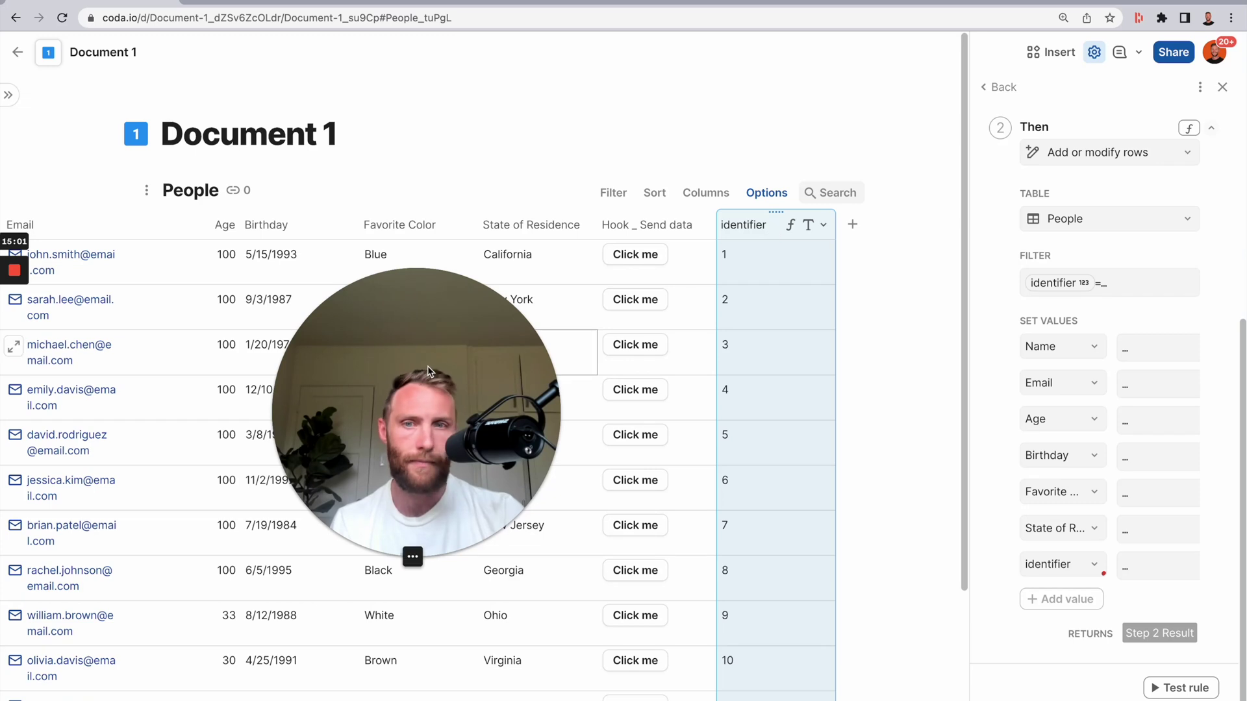
pyautogui.click(1211, 568)
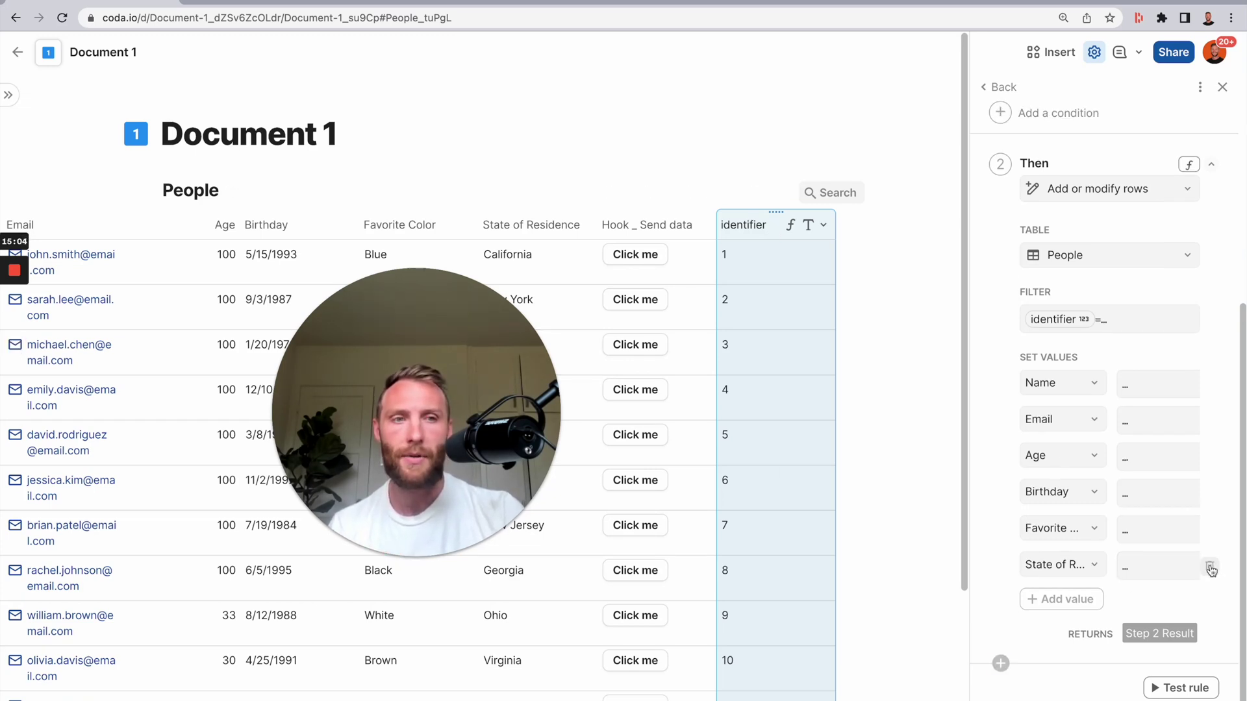
pyautogui.click(747, 330)
pyautogui.scroll(5, 1226, 141)
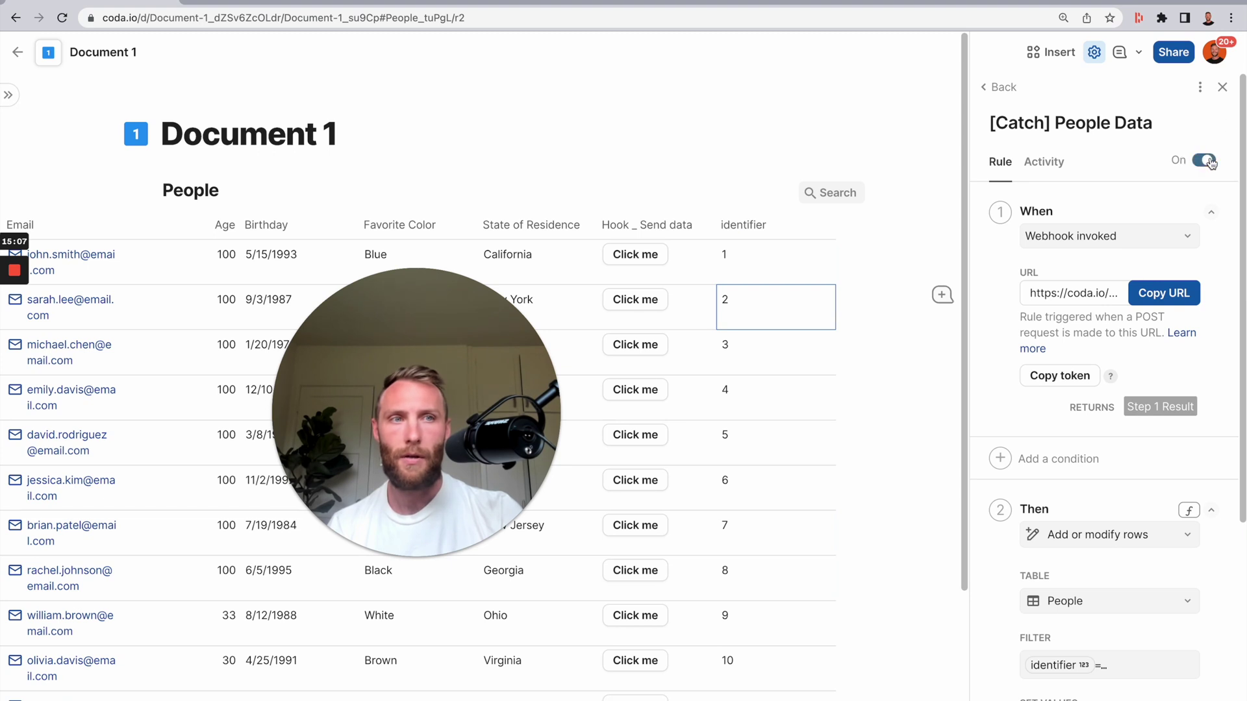
# - Change the Rainbow row to age 55 and state Ohio in Document 2 and send it
pyautogui.moveTo(757, 265); pyautogui.dragTo(719, 657)
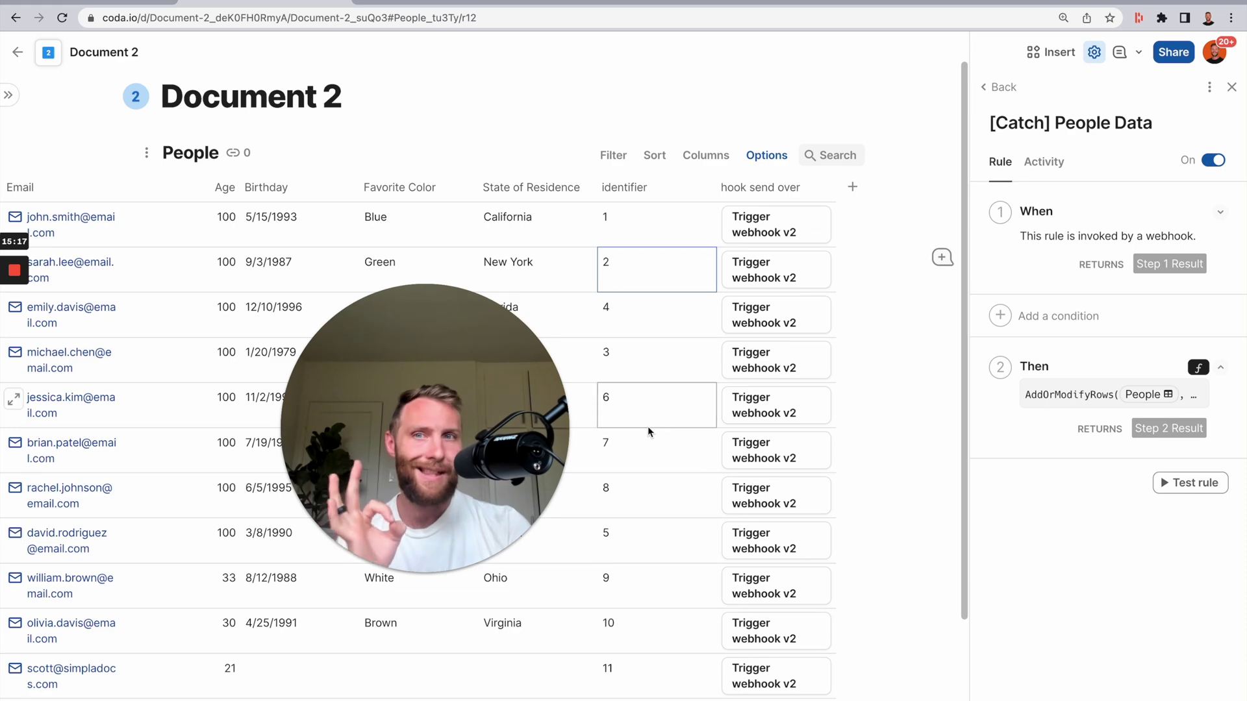
pyautogui.moveTo(482, 463); pyautogui.dragTo(1125, 392)
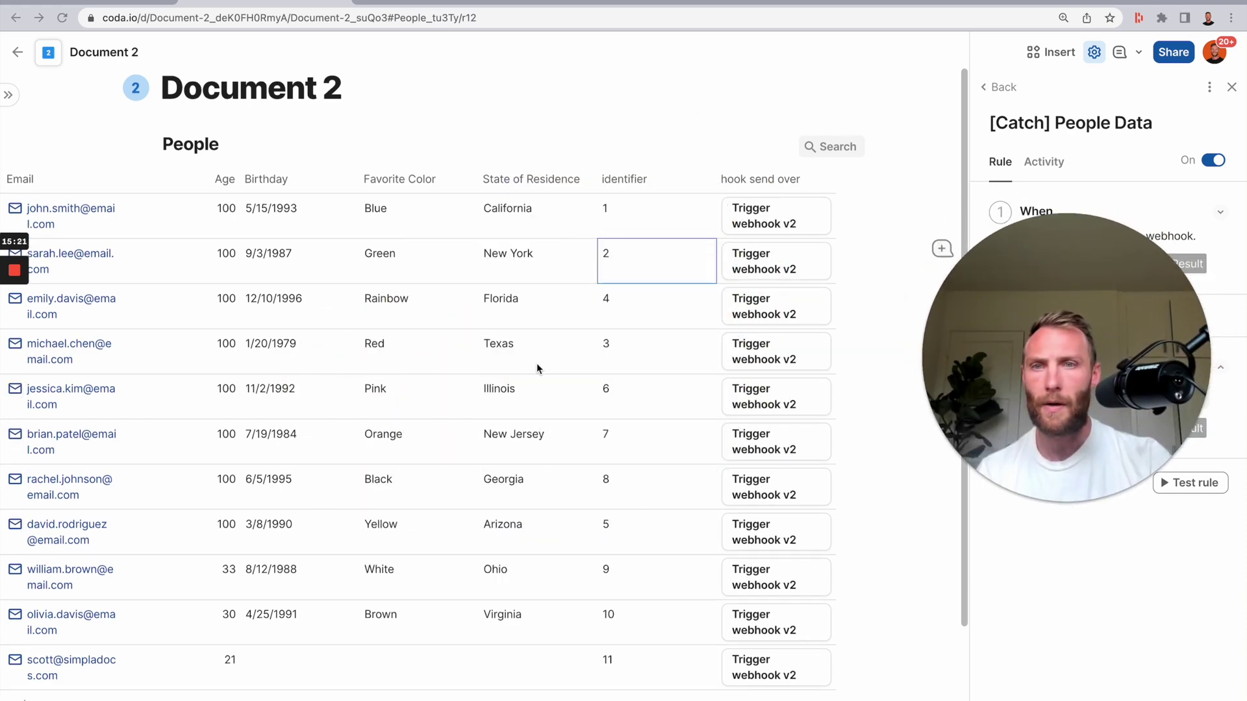
pyautogui.hscroll(5, 626, 380)
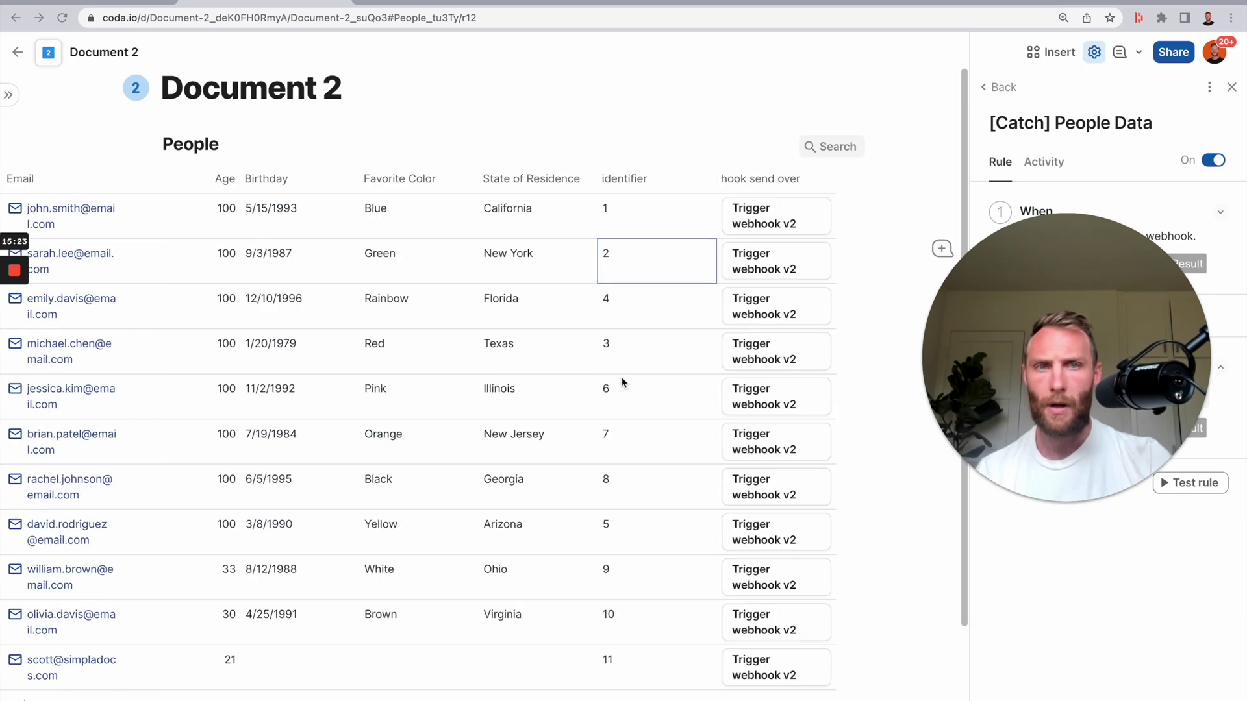
pyautogui.hscroll(-5, 599, 357)
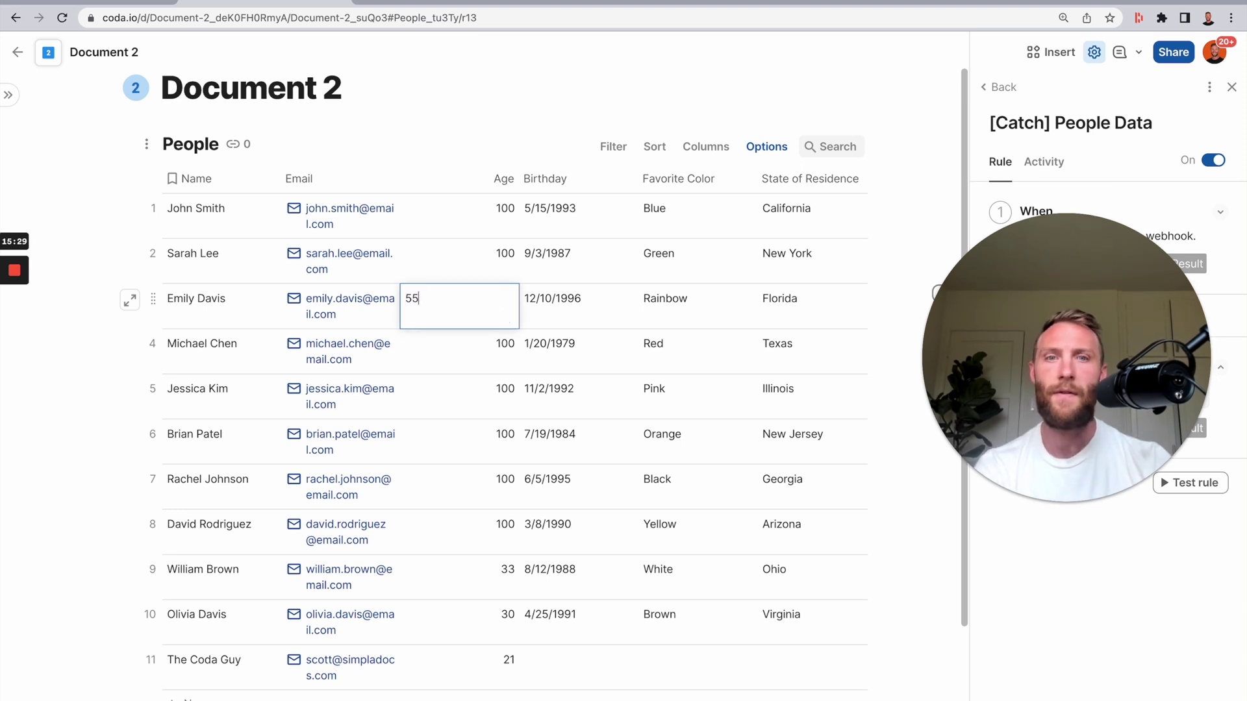
pyautogui.click(791, 320)
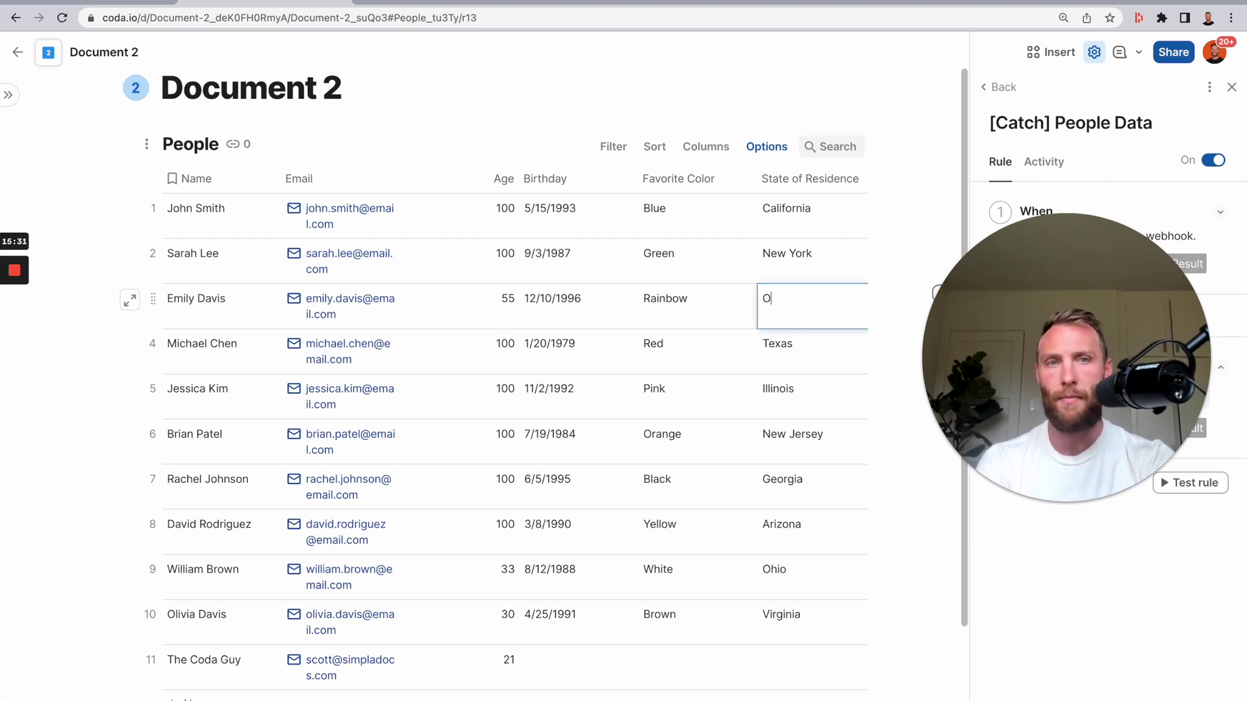
pyautogui.hscroll(5, 672, 255)
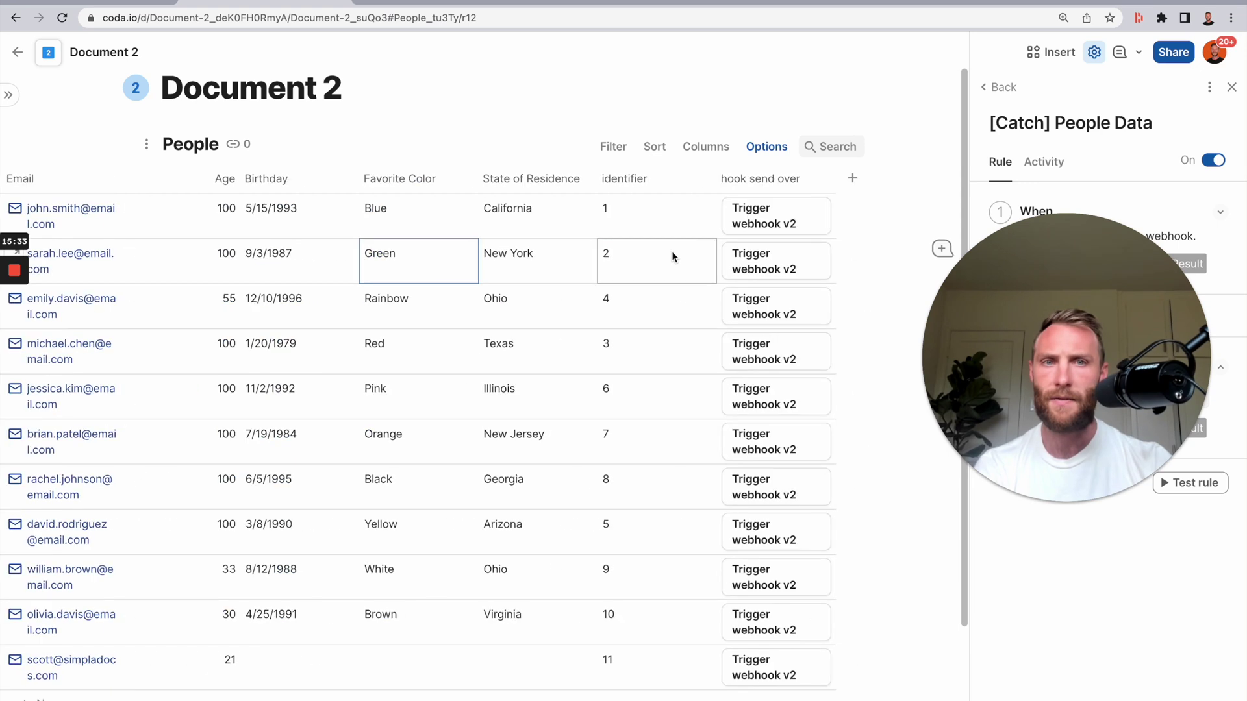
pyautogui.click(769, 309)
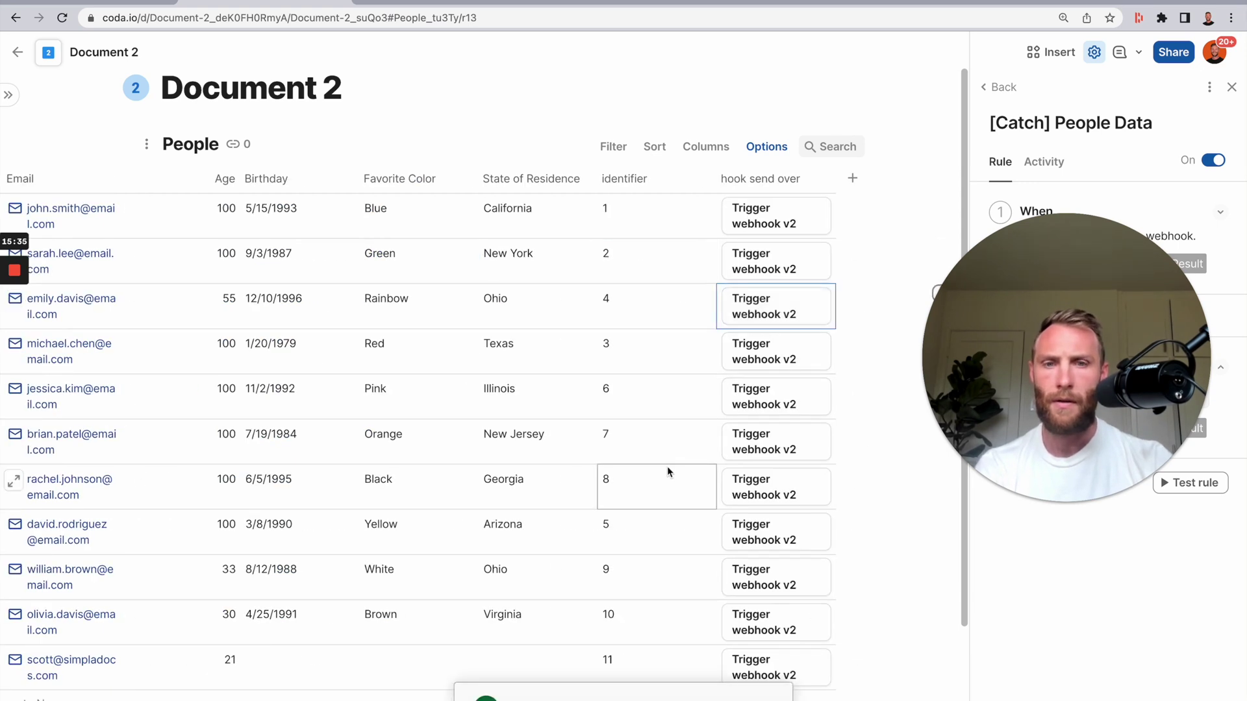
# - Verify Document 1's matching row now shows age 55 and state Ohio
pyautogui.click(112, 3)
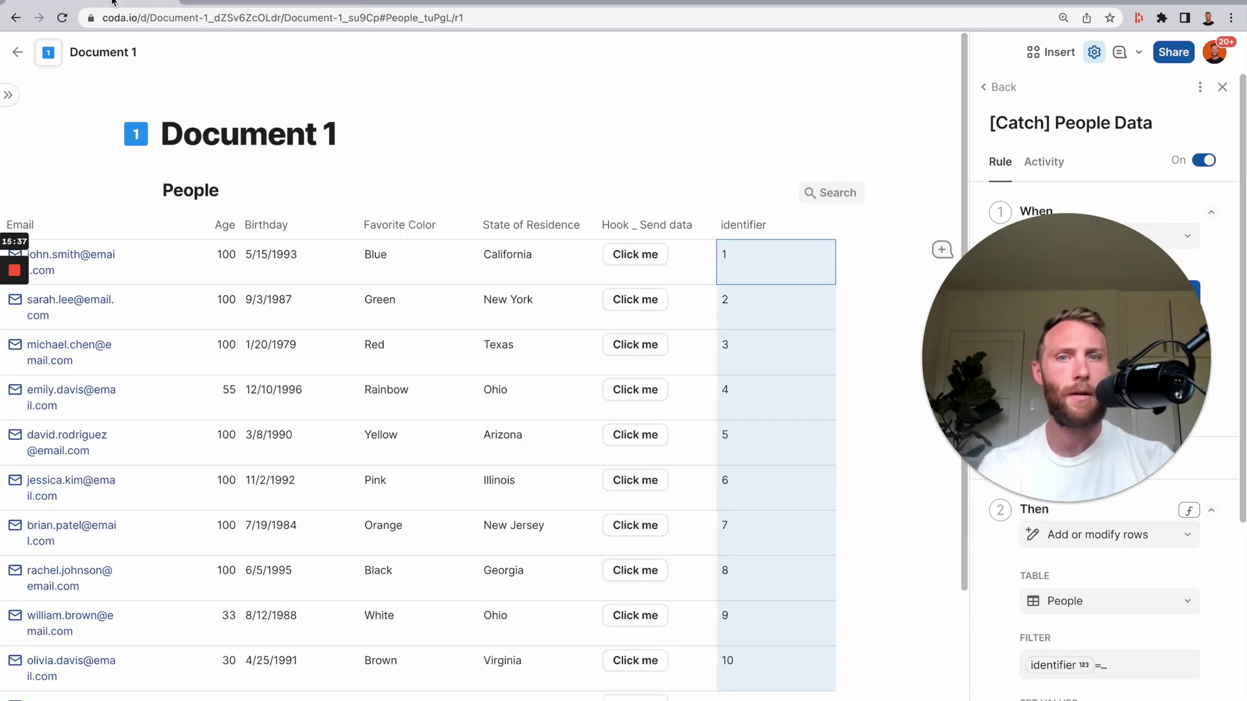
pyautogui.hscroll(-5, 390, 479)
pyautogui.moveTo(241, 396); pyautogui.dragTo(484, 395)
pyautogui.click(484, 395)
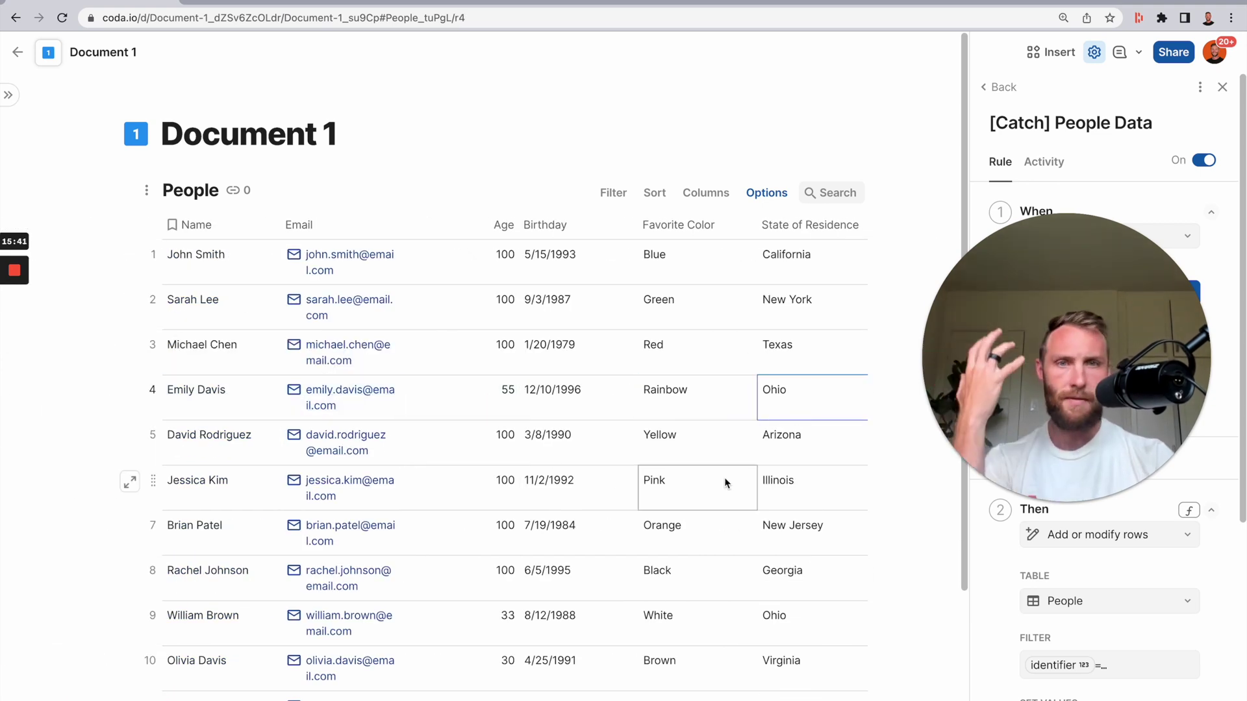
pyautogui.hscroll(5, 131, 480)
pyautogui.click(243, 2)
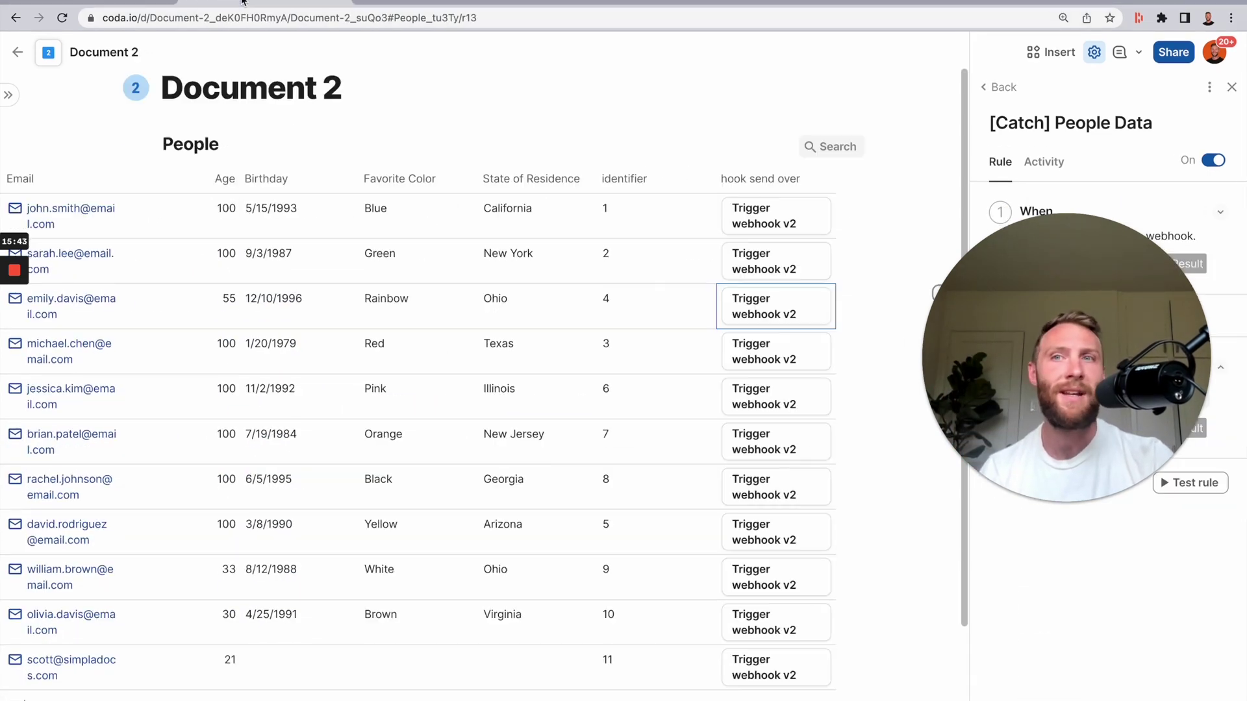
pyautogui.click(998, 87)
pyautogui.click(1115, 227)
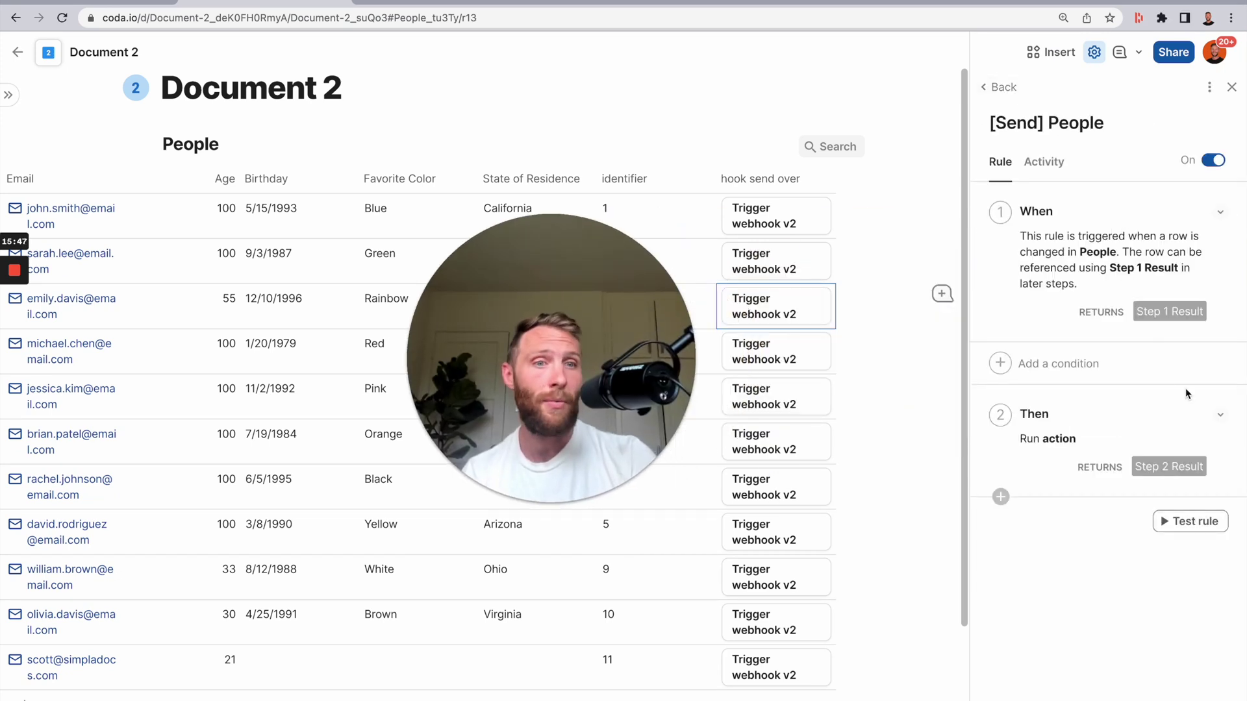
pyautogui.click(1224, 419)
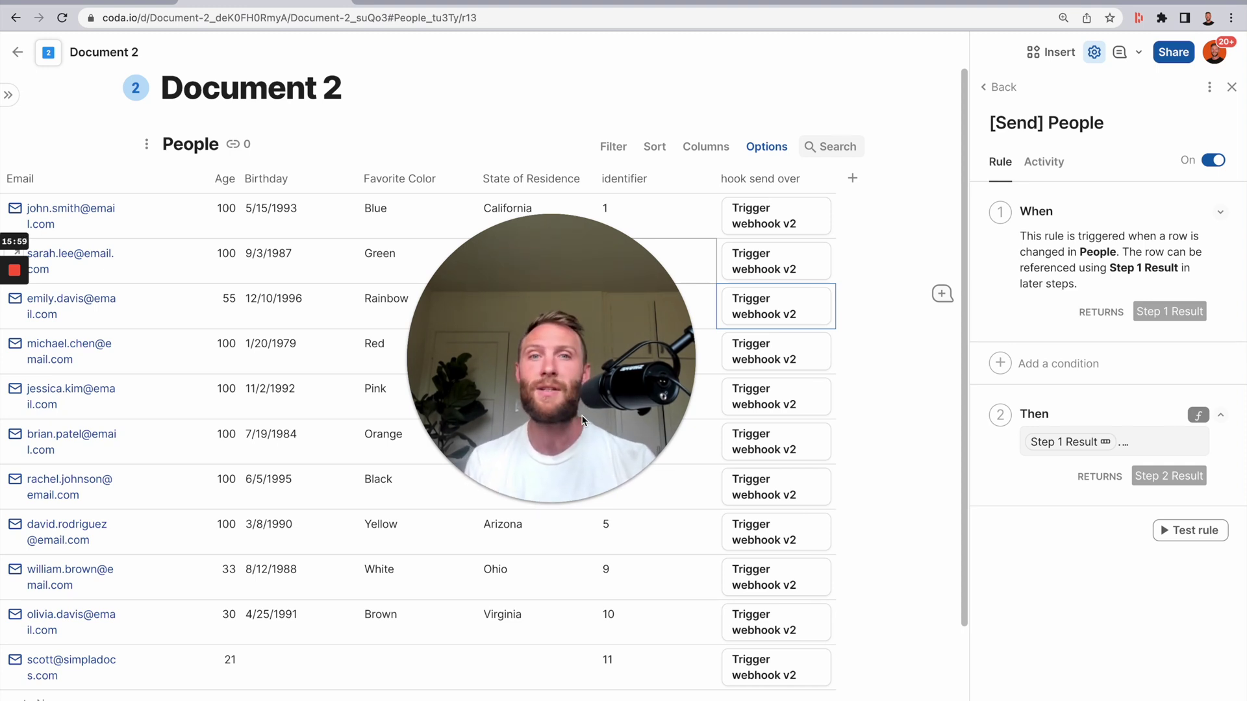
pyautogui.moveTo(533, 391); pyautogui.dragTo(281, 548)
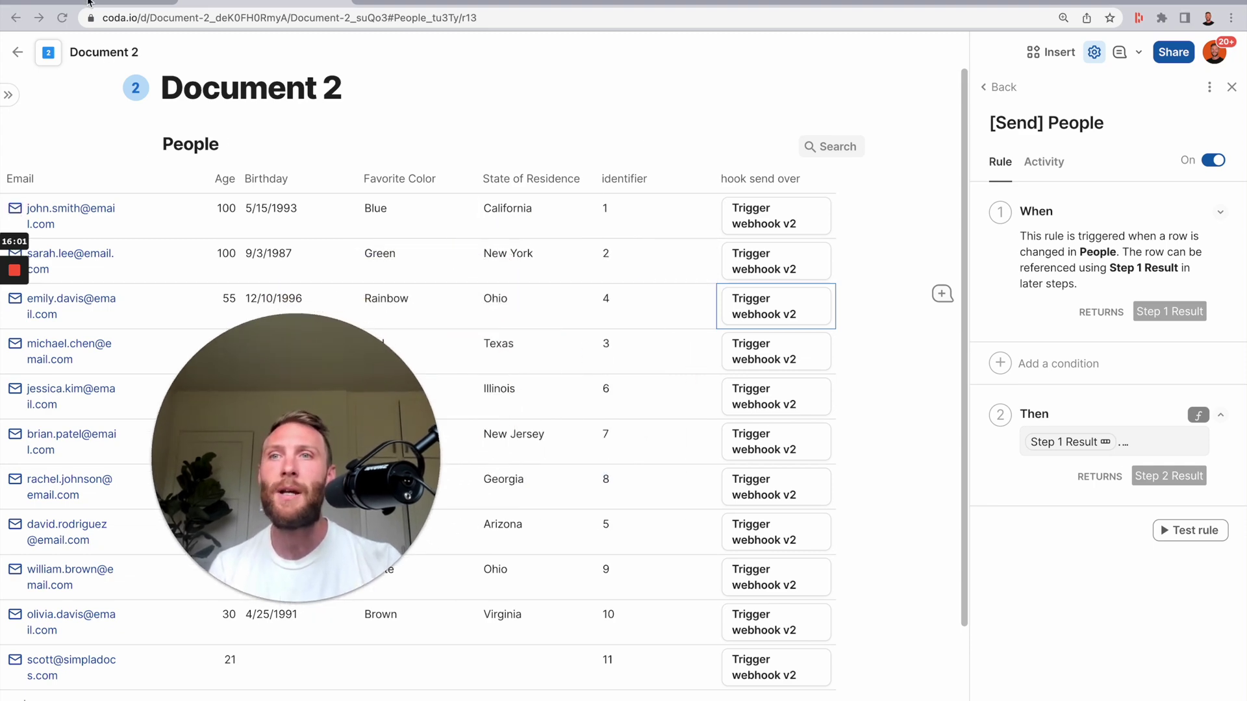
pyautogui.hotkey('ctrl', 'shift', 'Tab')
pyautogui.moveTo(394, 568); pyautogui.dragTo(461, 505)
pyautogui.scroll(-3, 675, 450)
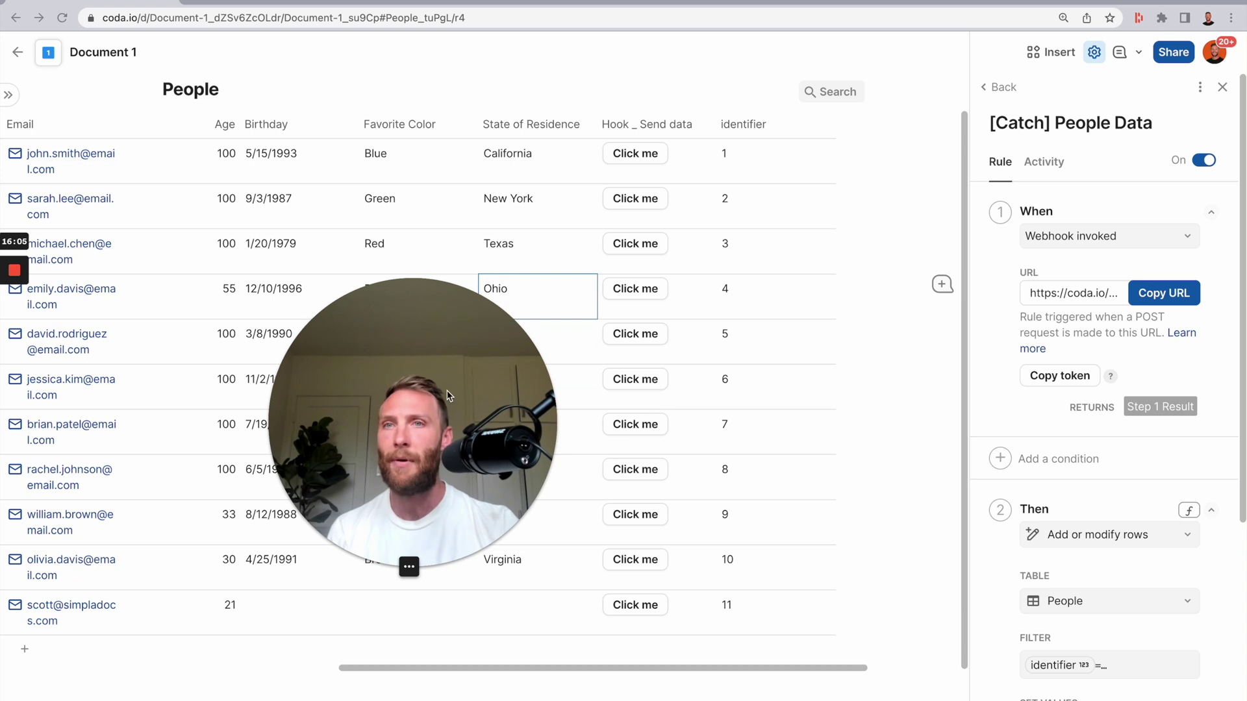
pyautogui.hscroll(-5, 373, 193)
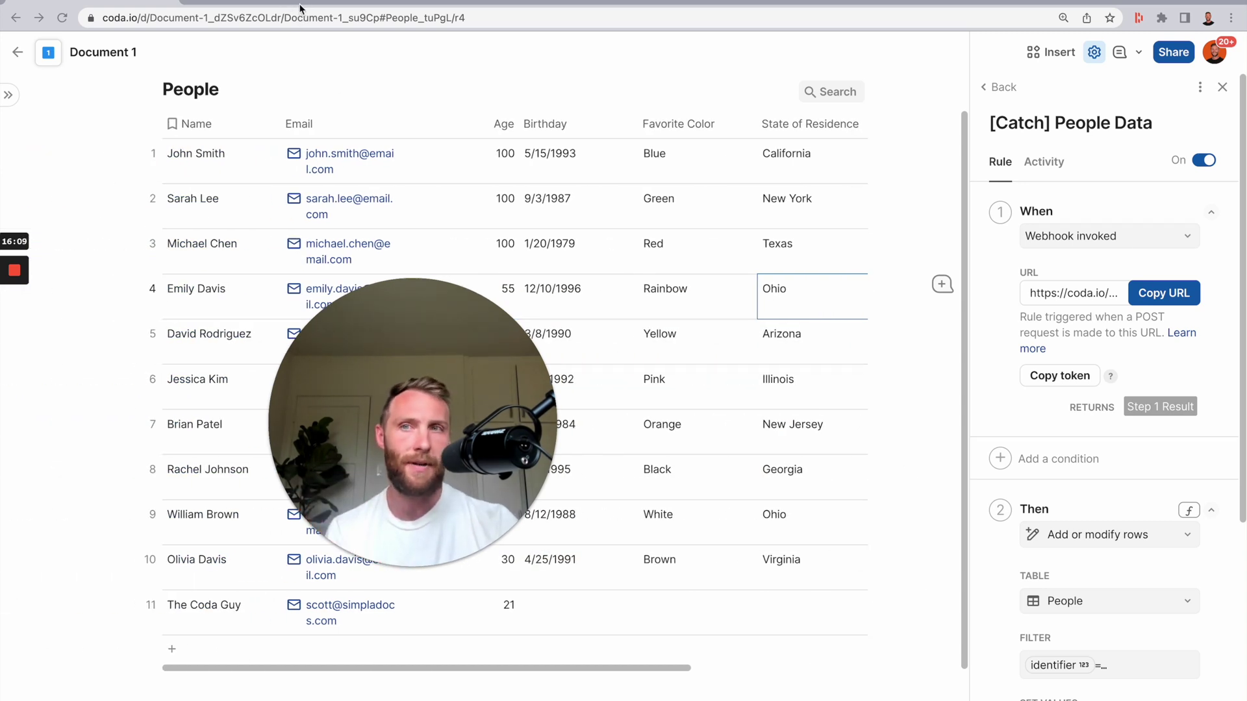
pyautogui.click(314, 2)
pyautogui.moveTo(414, 355); pyautogui.dragTo(379, 392)
pyautogui.hscroll(-5, 526, 326)
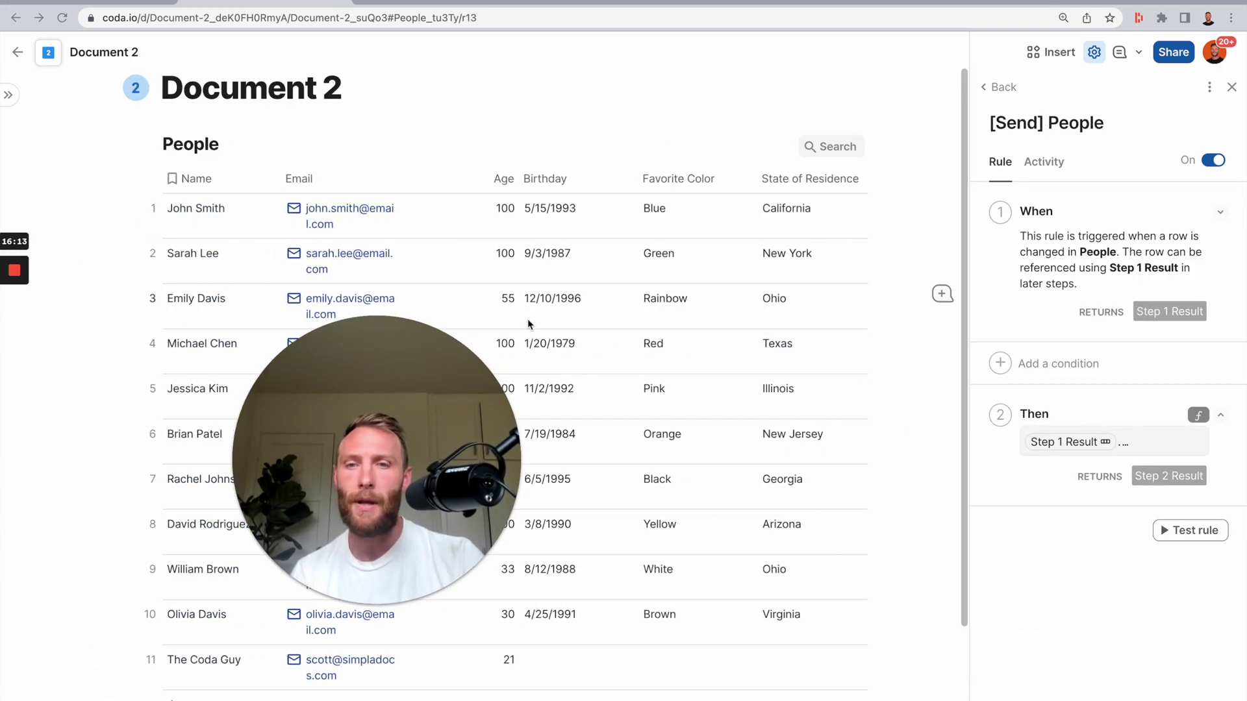
pyautogui.moveTo(484, 499); pyautogui.dragTo(561, 346)
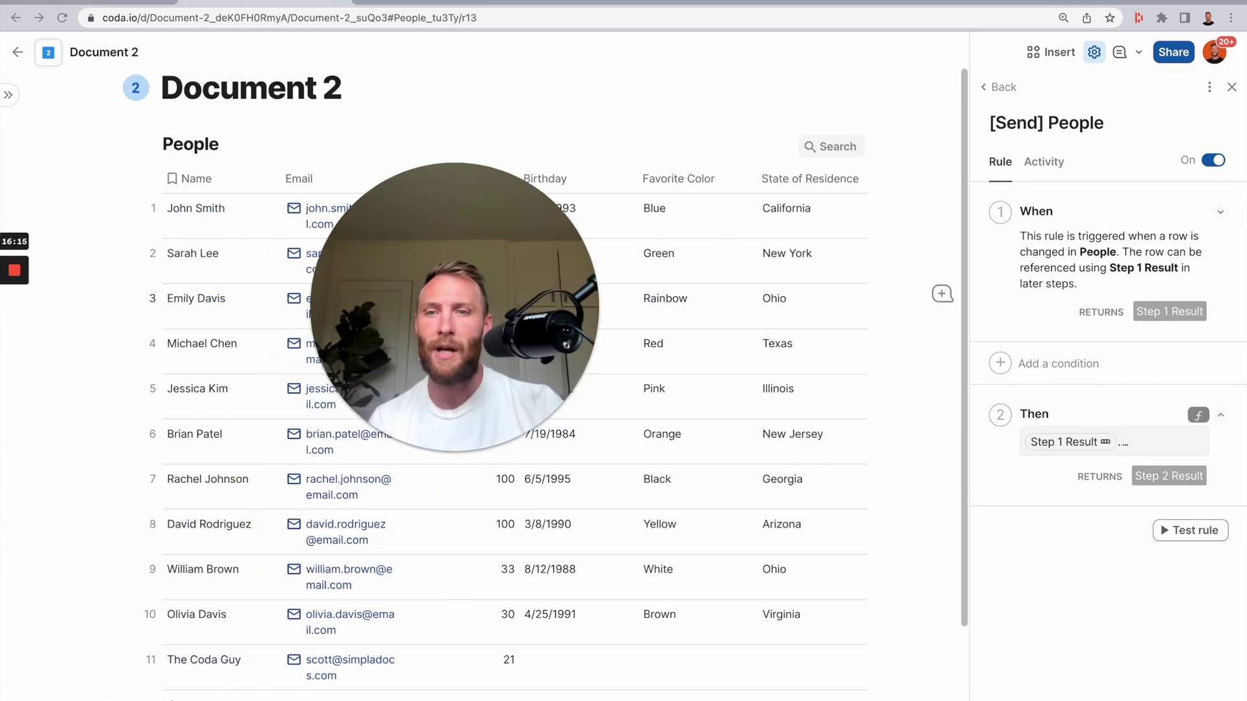
# - Add a test person to Document 2's People table with a name, e-mail and age 21
pyautogui.click(190, 699)
pyautogui.write('Scott')
pyautogui.press('Tab')
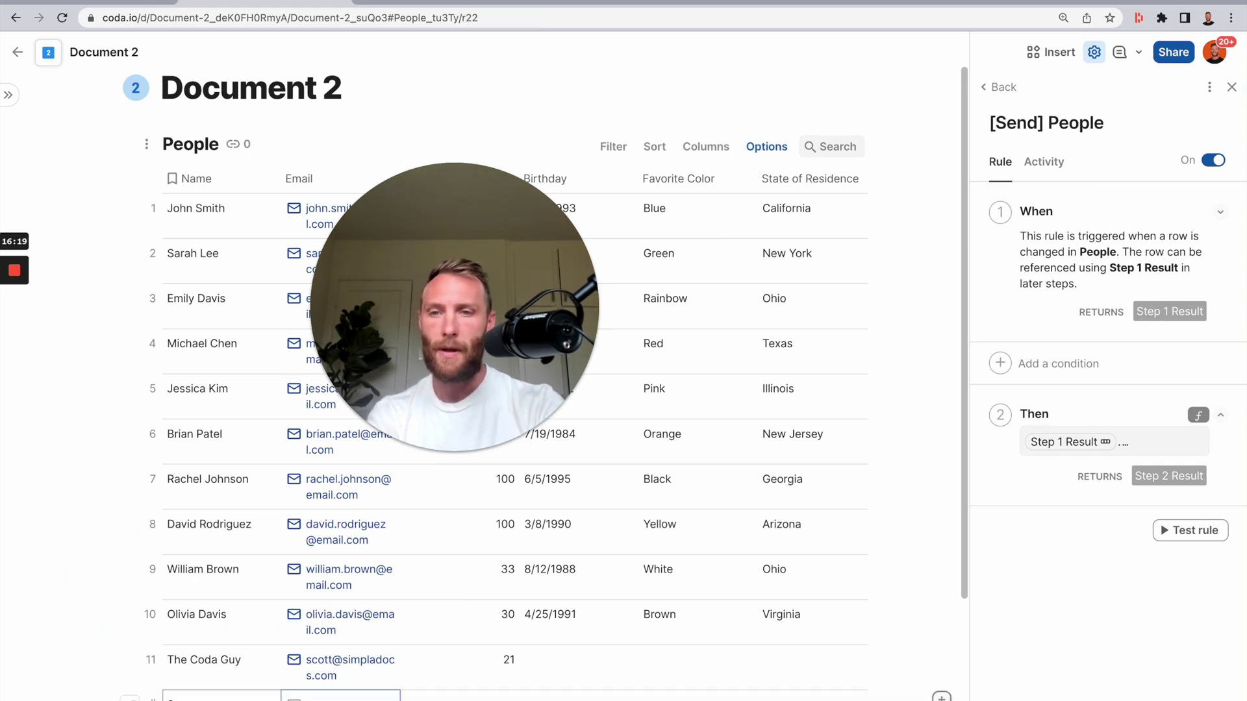
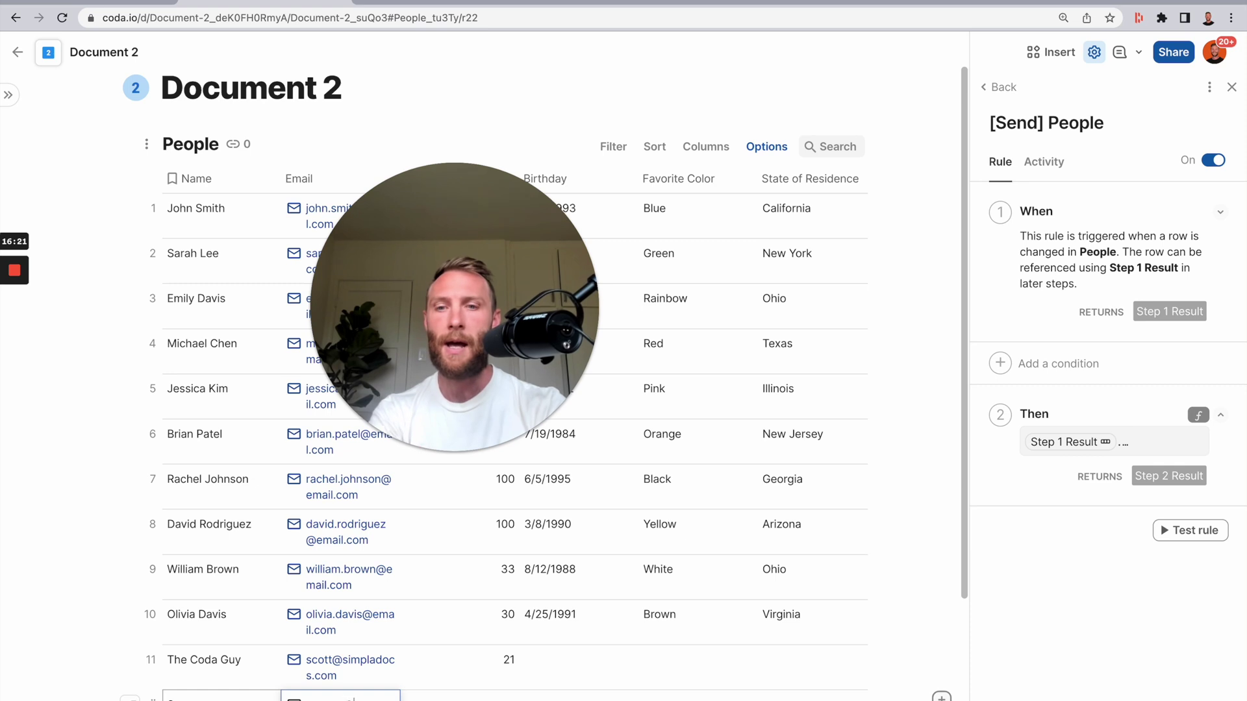
pyautogui.press('Tab')
pyautogui.write('21')
pyautogui.click(592, 656)
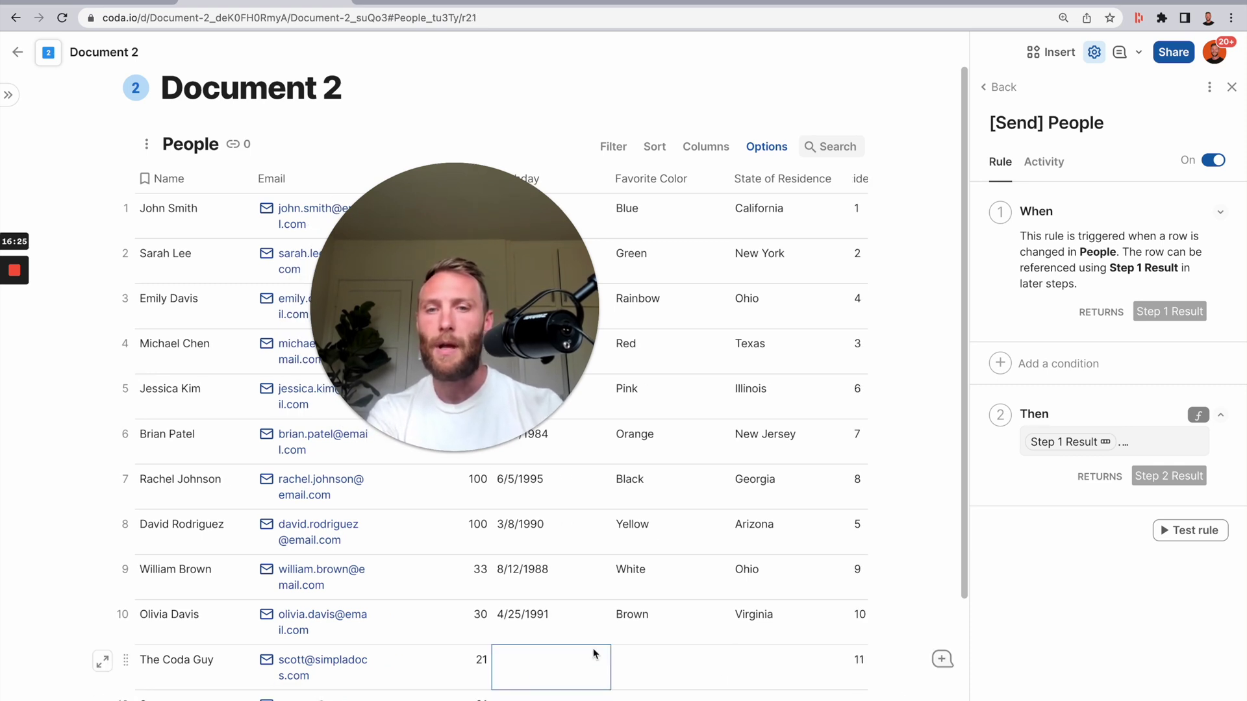
# - Check the identifier values of rows 10 and 11 in Document 2
pyautogui.hscroll(8, 718, 659)
pyautogui.click(519, 623)
pyautogui.click(273, 398)
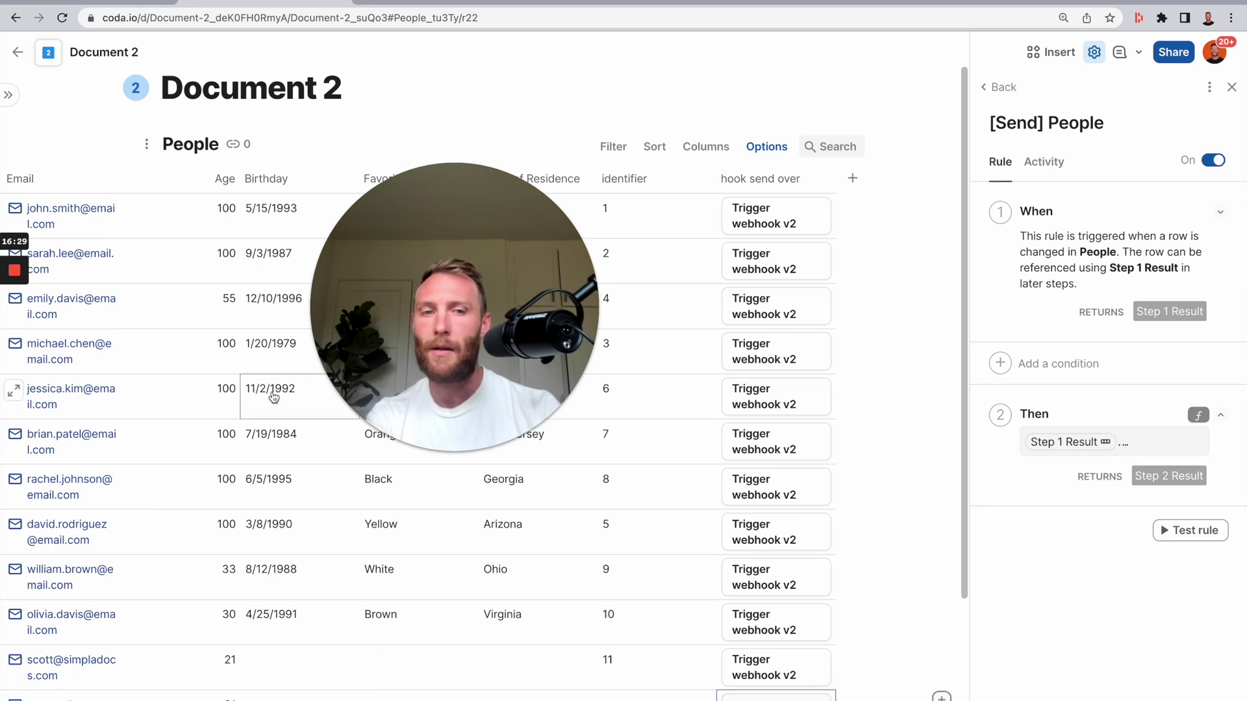
pyautogui.click(656, 622)
pyautogui.click(688, 683)
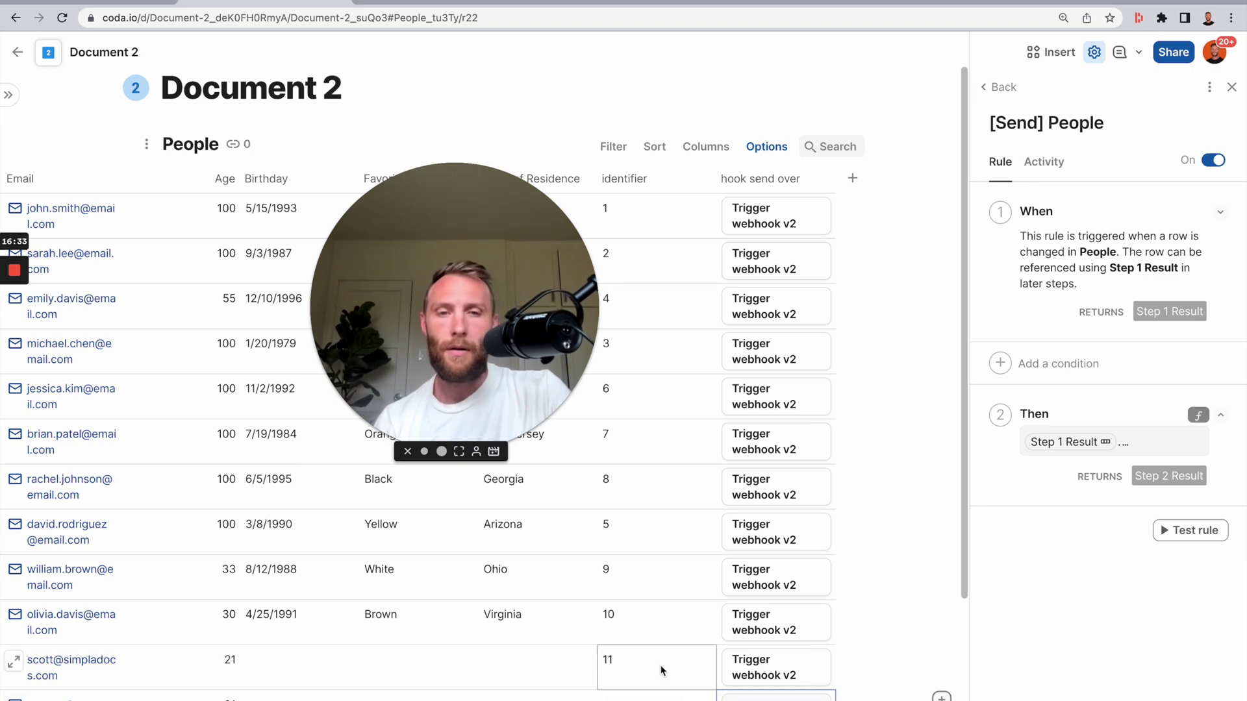
# - Compare the new Snoopy rows in Document 1 with Document 2's identifier values
pyautogui.click(123, 3)
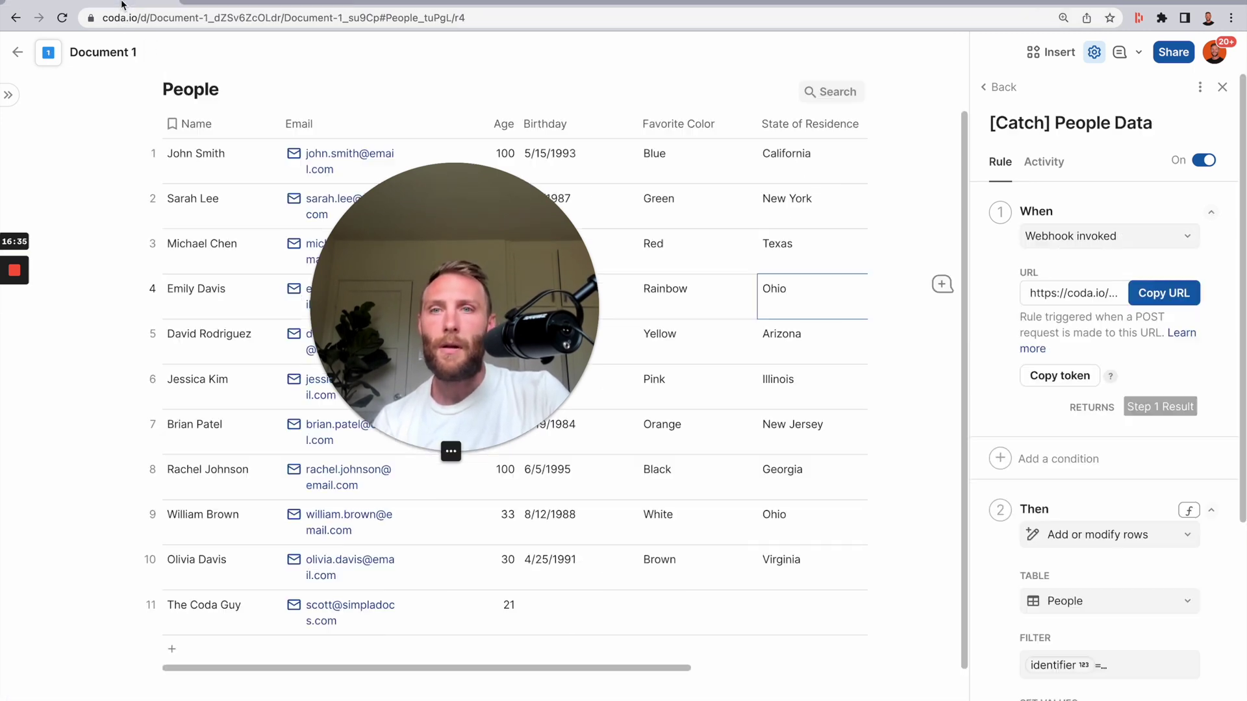
pyautogui.moveTo(243, 657); pyautogui.dragTo(210, 660)
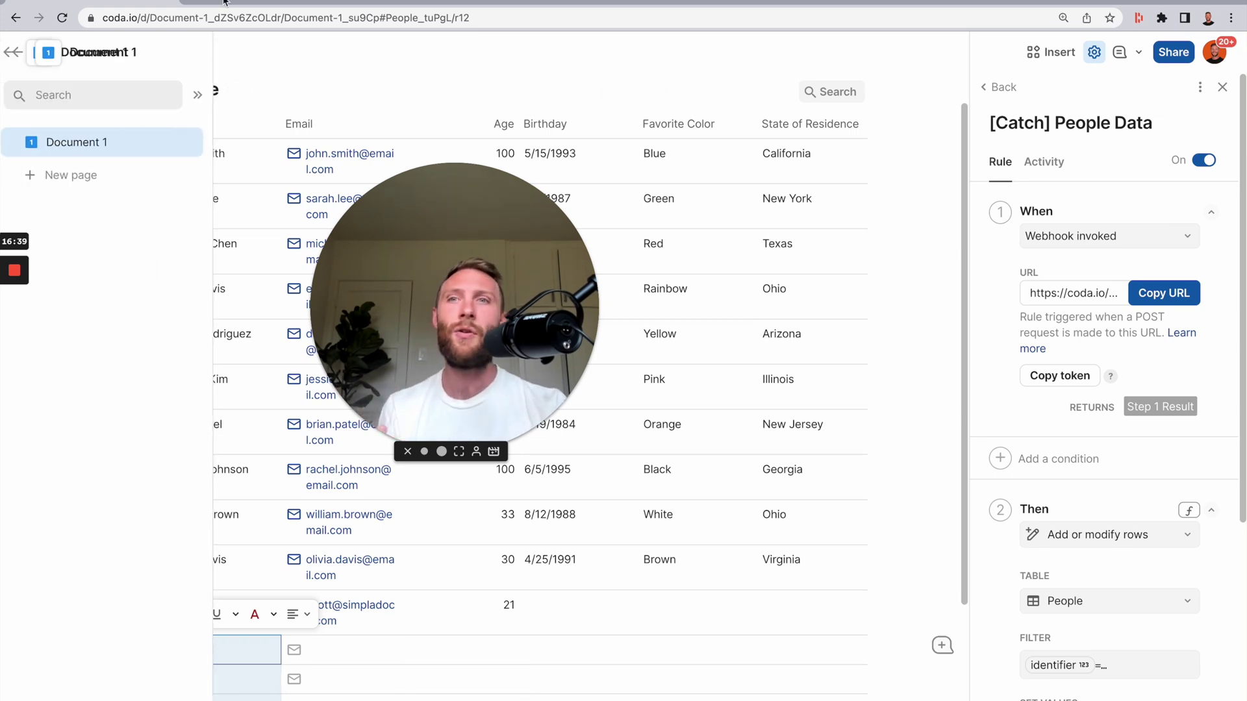
pyautogui.click(286, 4)
pyautogui.click(637, 178)
pyautogui.doubleClick(640, 208)
pyautogui.scroll(-4, 669, 390)
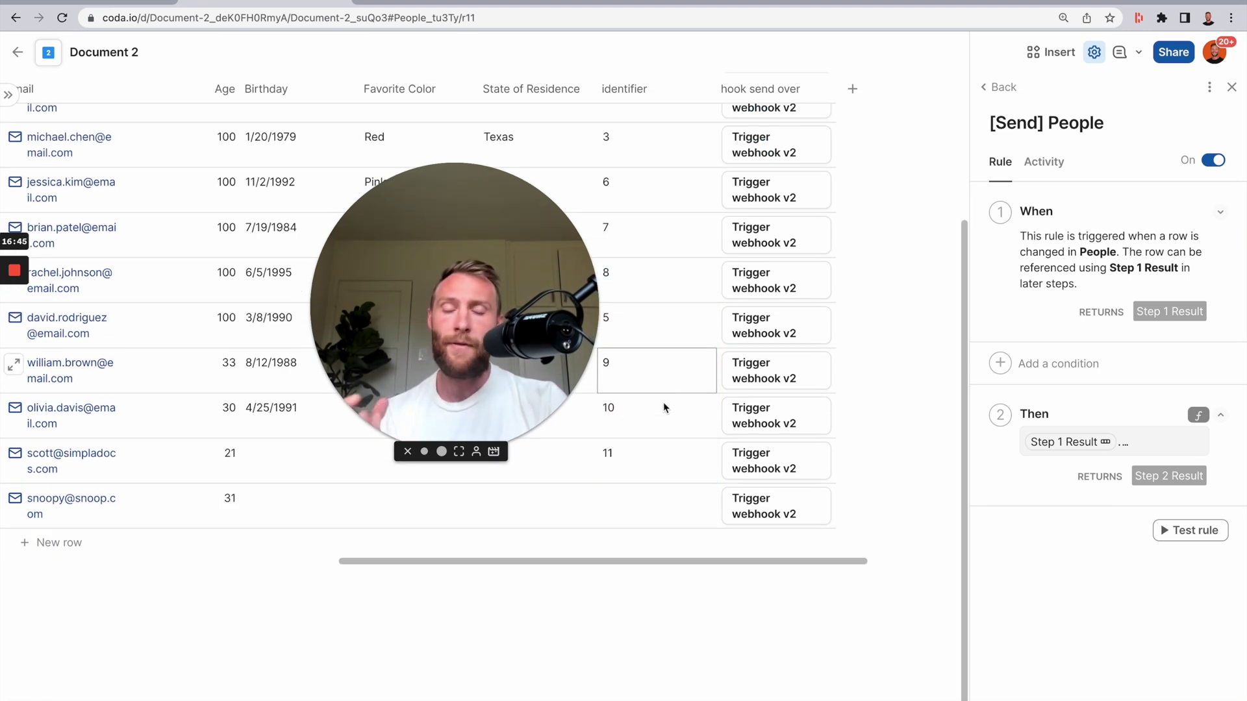
# - Select the duplicate Snoopy rows in Document 1's People table and delete them
pyautogui.hotkey('ctrl', 'shift', 'Tab')
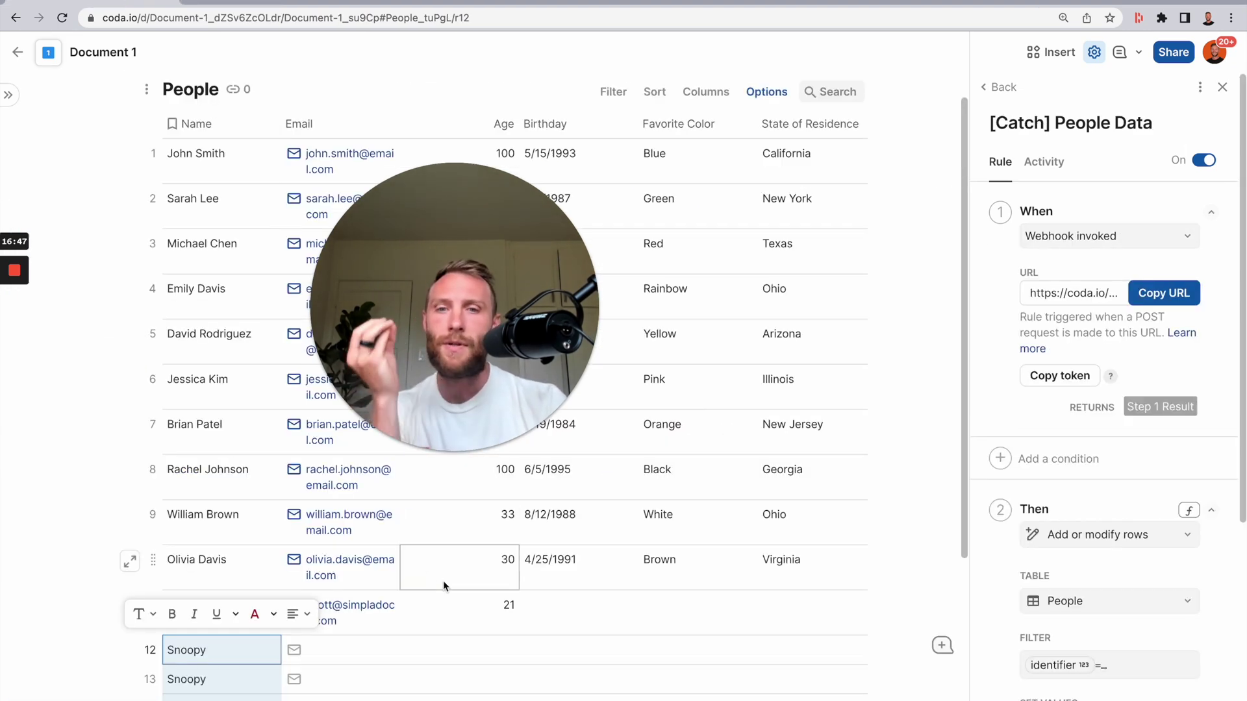
pyautogui.click(488, 588)
pyautogui.scroll(-5, 489, 609)
pyautogui.scroll(3, 488, 609)
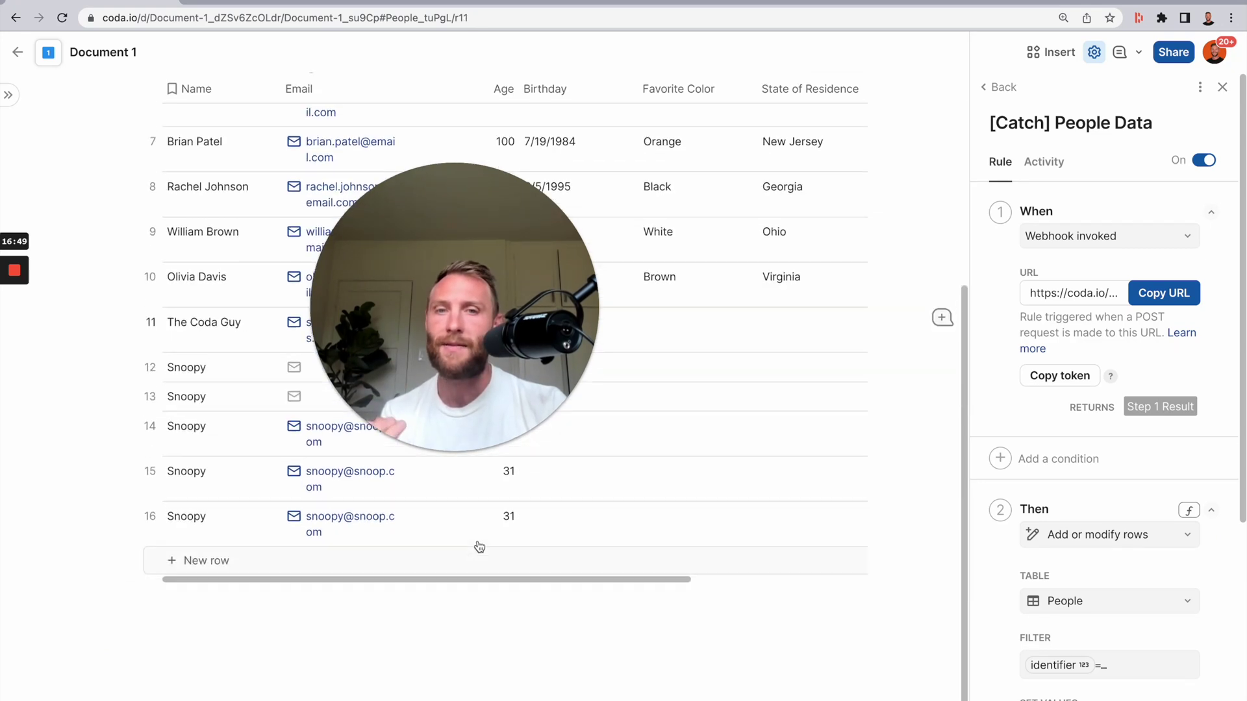
pyautogui.click(177, 472)
pyautogui.click(156, 459)
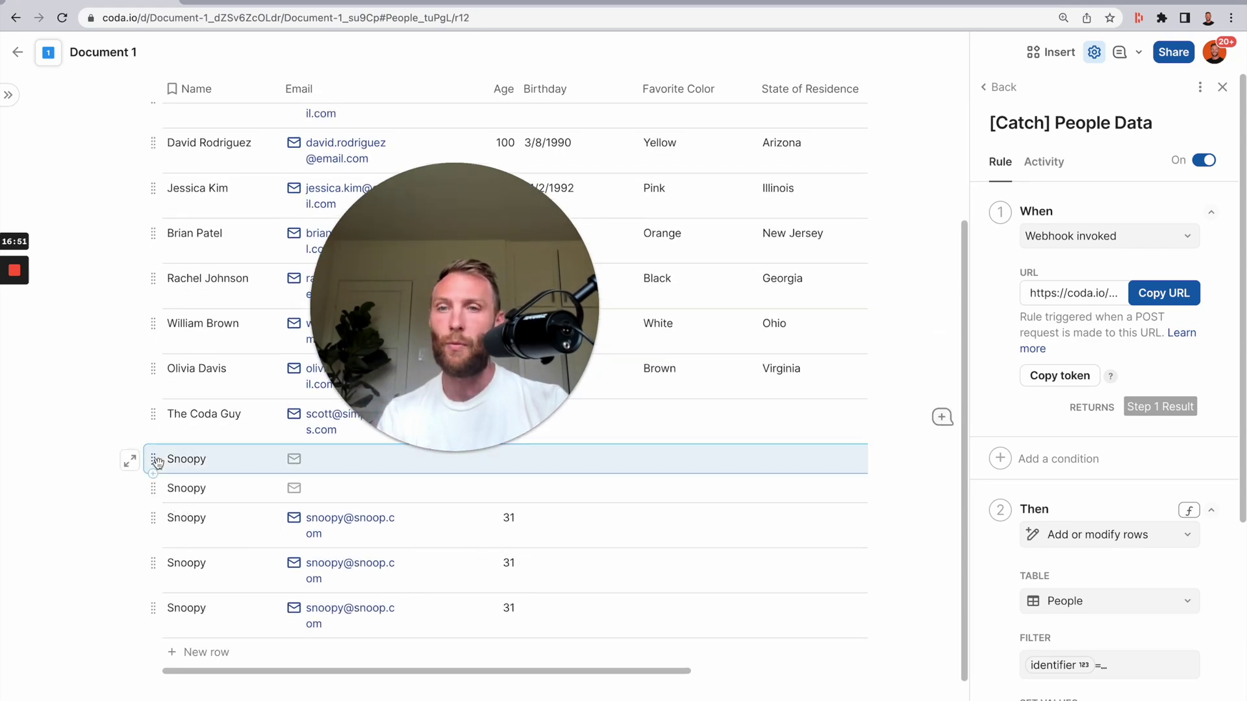
pyautogui.press('BackSpace')
pyautogui.press('BackSpace')
pyautogui.press('BackSpace')
pyautogui.press('BackSpace')
pyautogui.press('BackSpace')
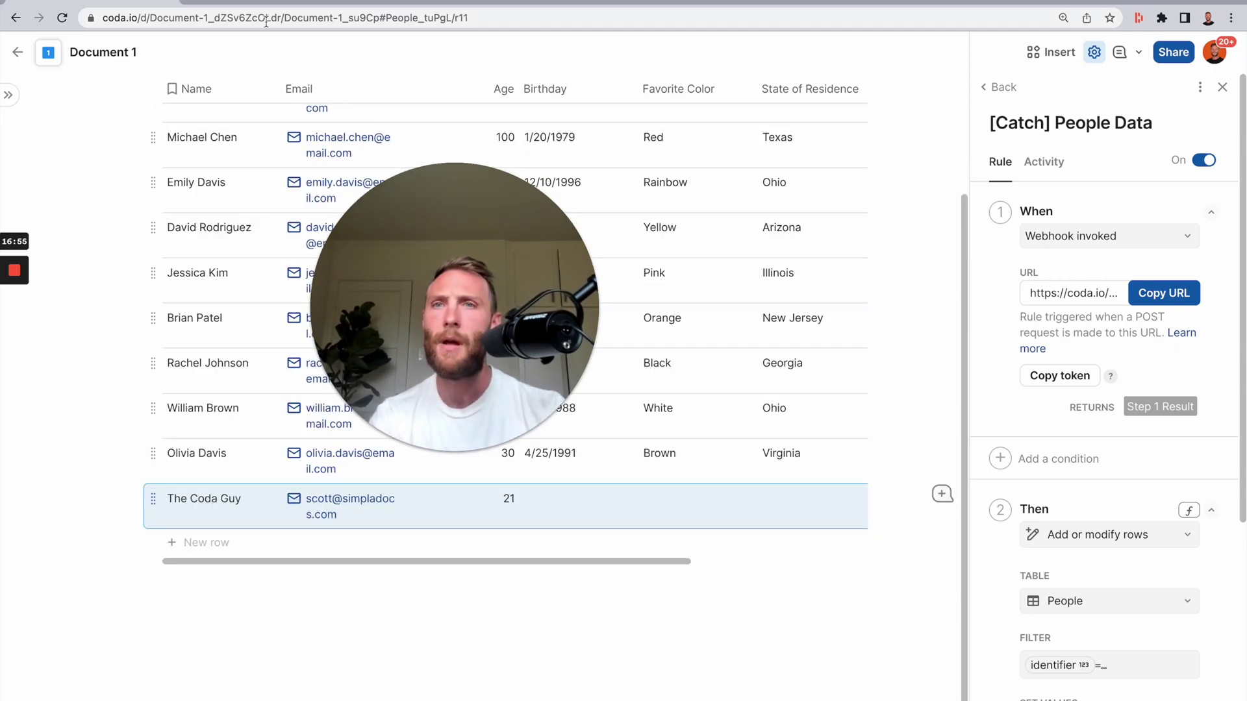
pyautogui.hotkey('ctrl', 'Tab')
# - Add a 'source 2' column to Document 2's People table with formula thisRow.ObjectLink()
pyautogui.click(852, 88)
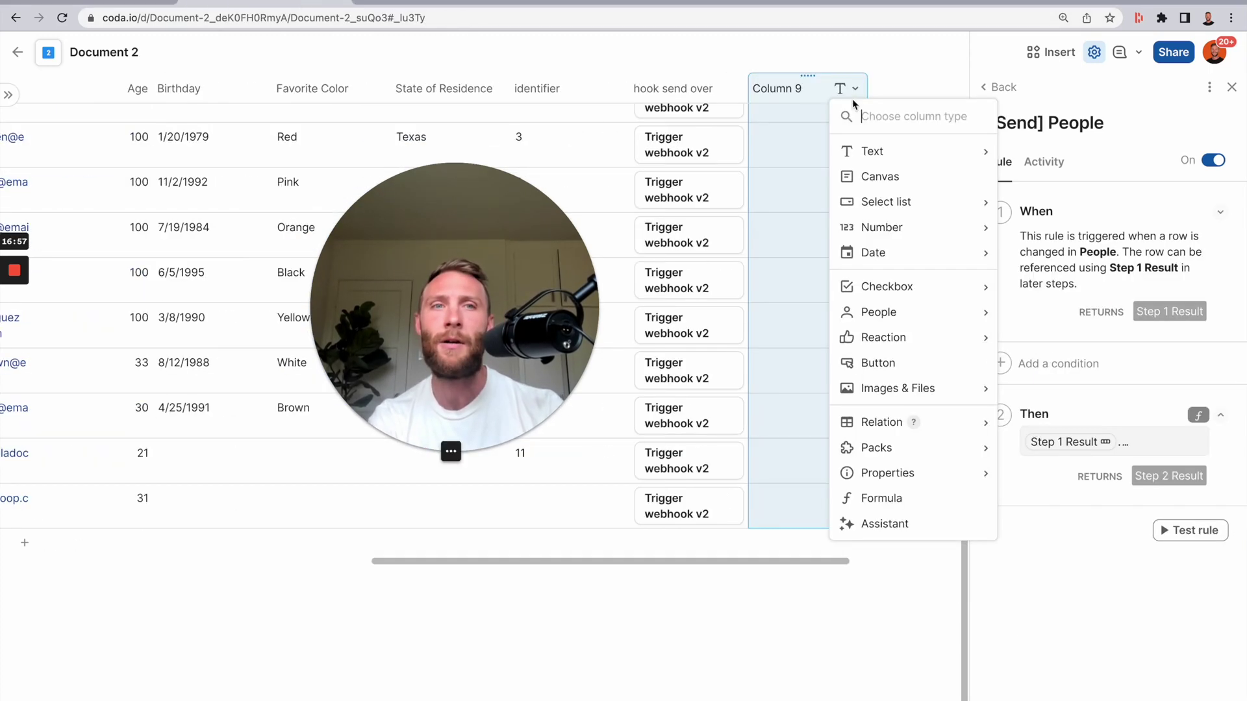
pyautogui.click(810, 89)
pyautogui.write('sear')
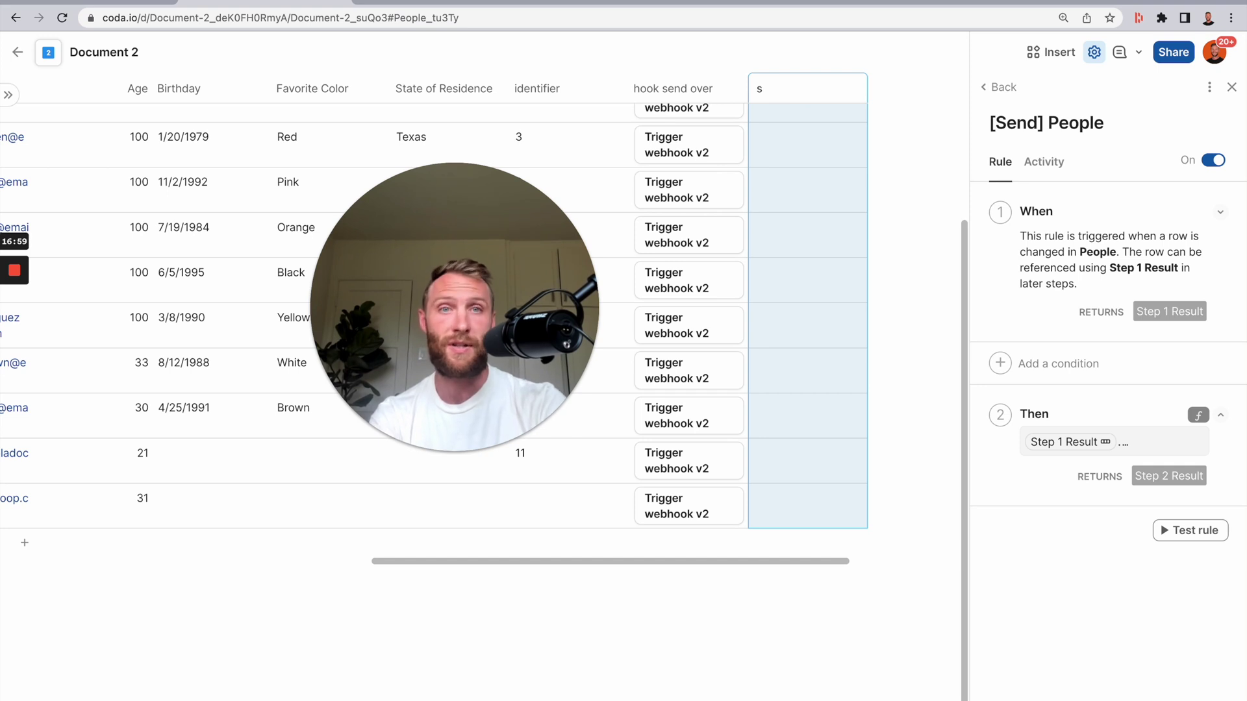
pyautogui.press('BackSpace')
pyautogui.write('sou')
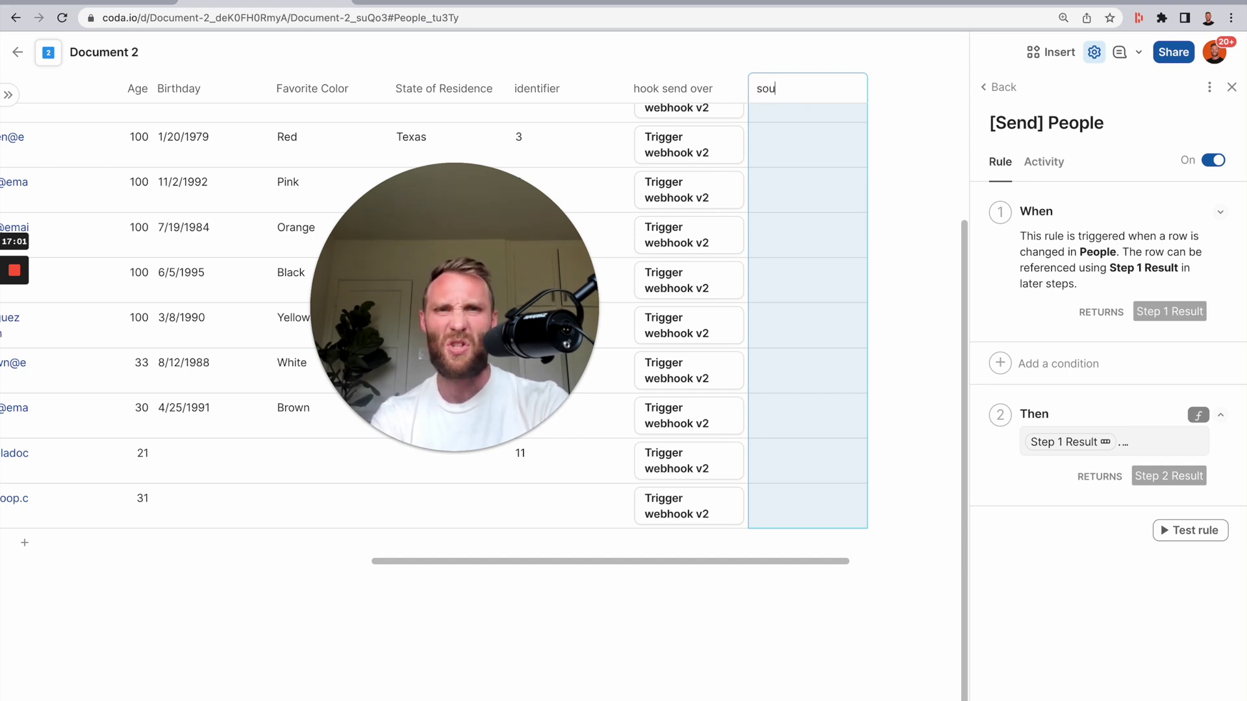
pyautogui.write('rce 2')
pyautogui.click(811, 165)
pyautogui.press('=')
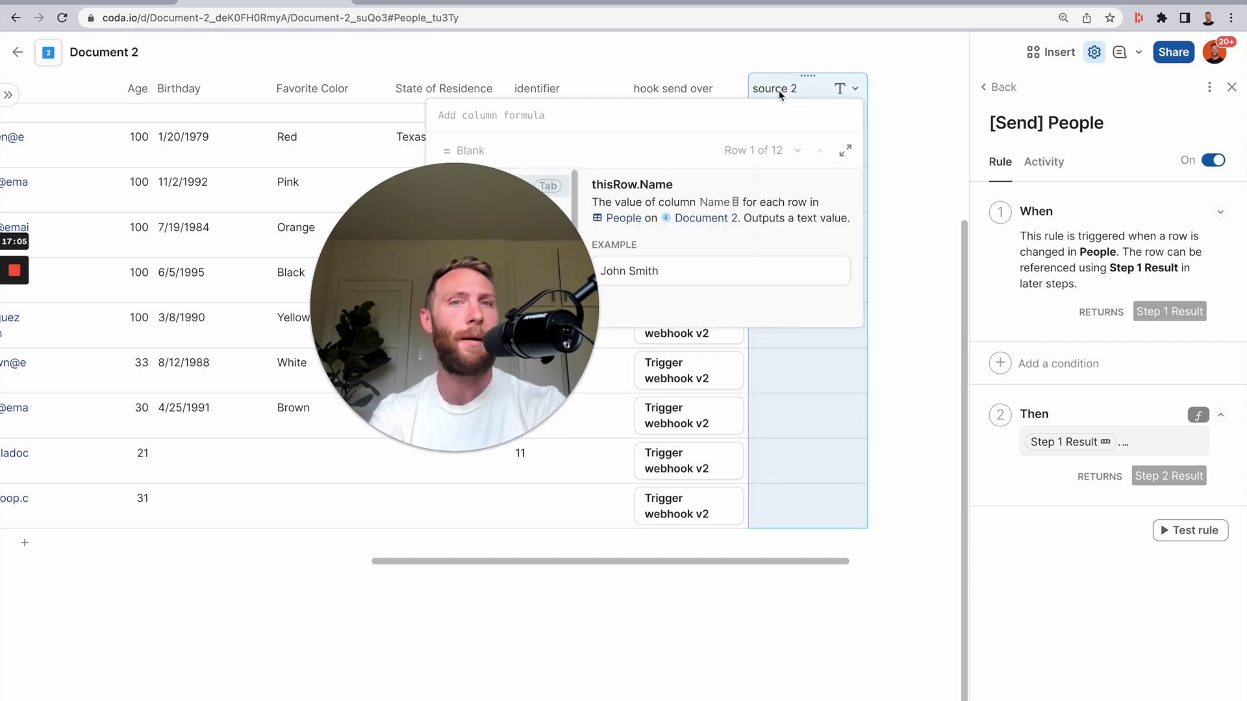
pyautogui.write('this')
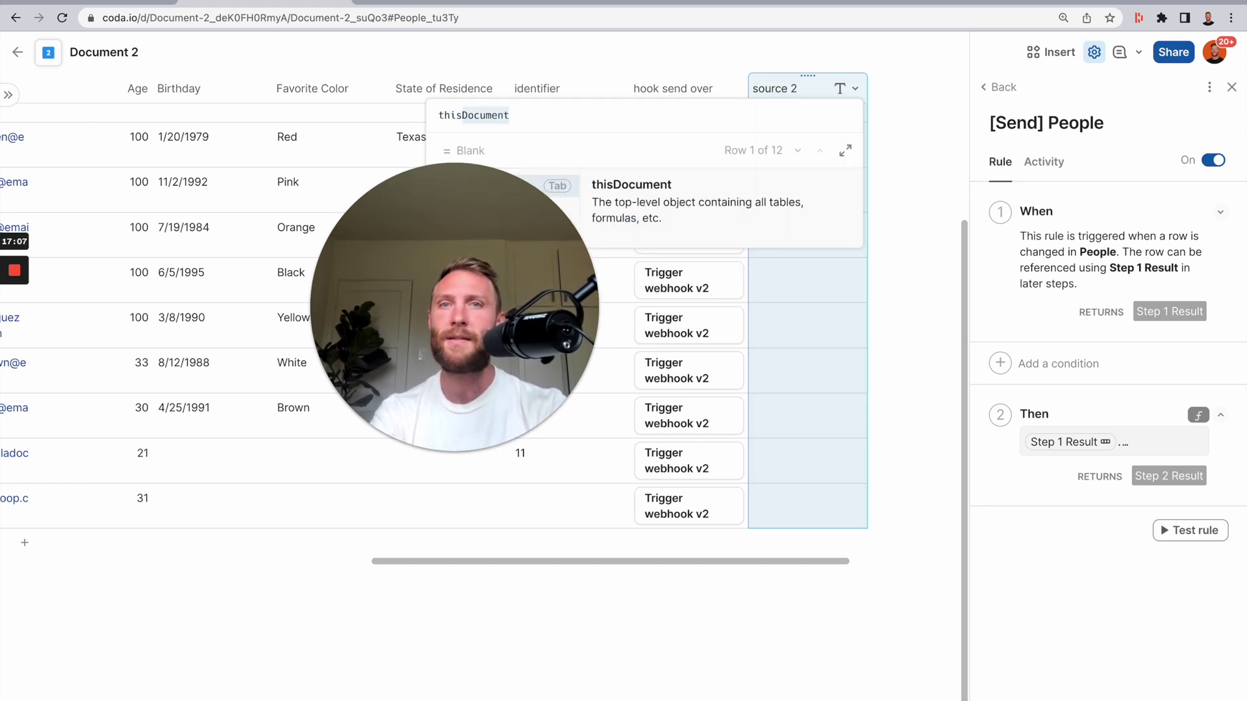
pyautogui.write('R')
pyautogui.press('Tab')
pyautogui.write('.ObjectLink()')
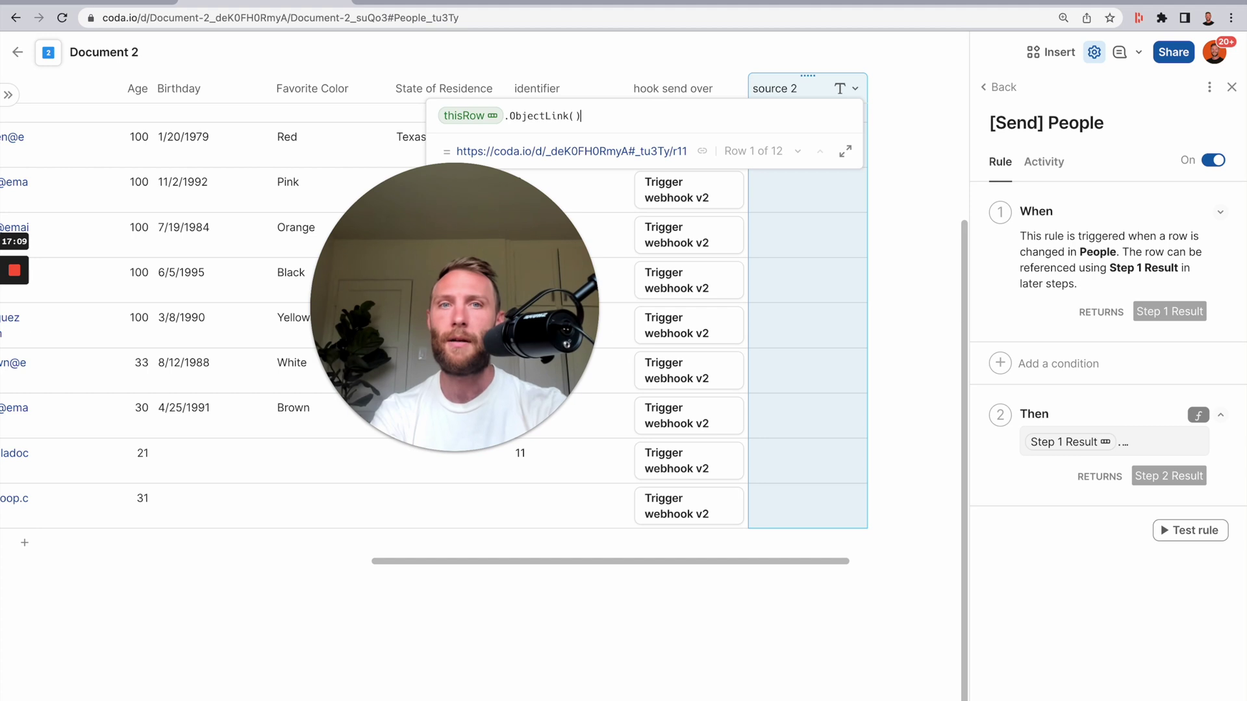
pyautogui.press('Return')
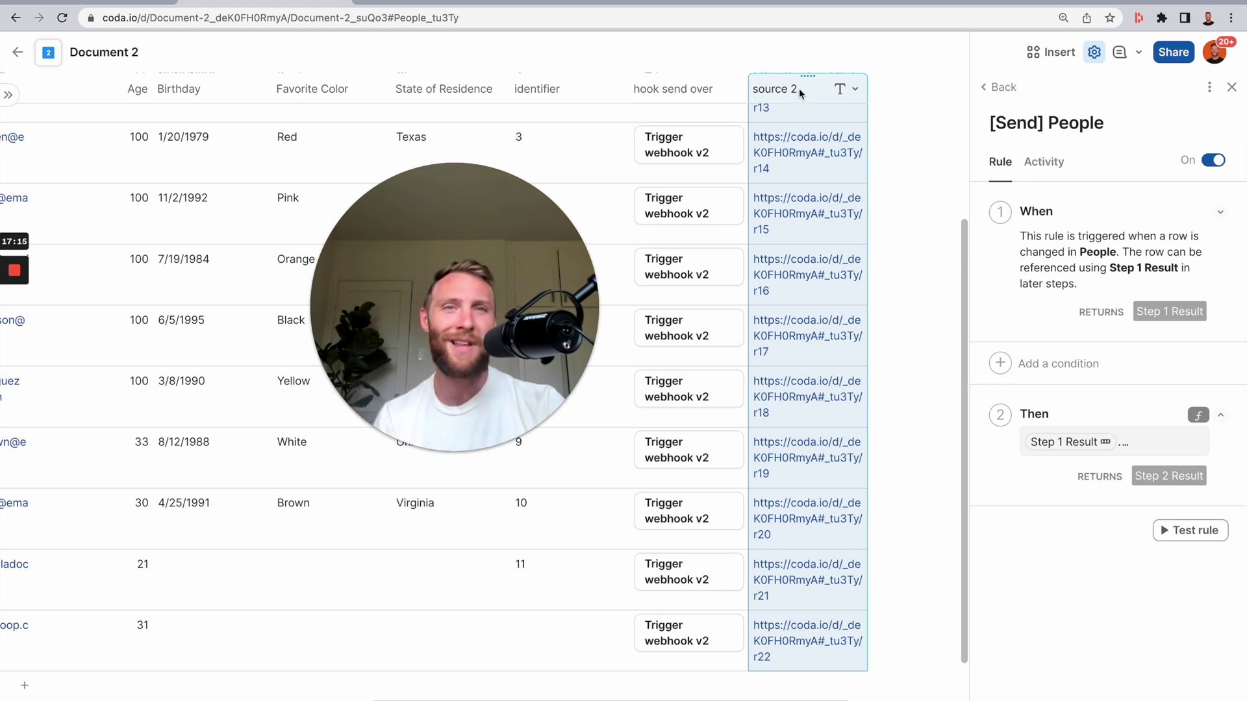
pyautogui.click(685, 96)
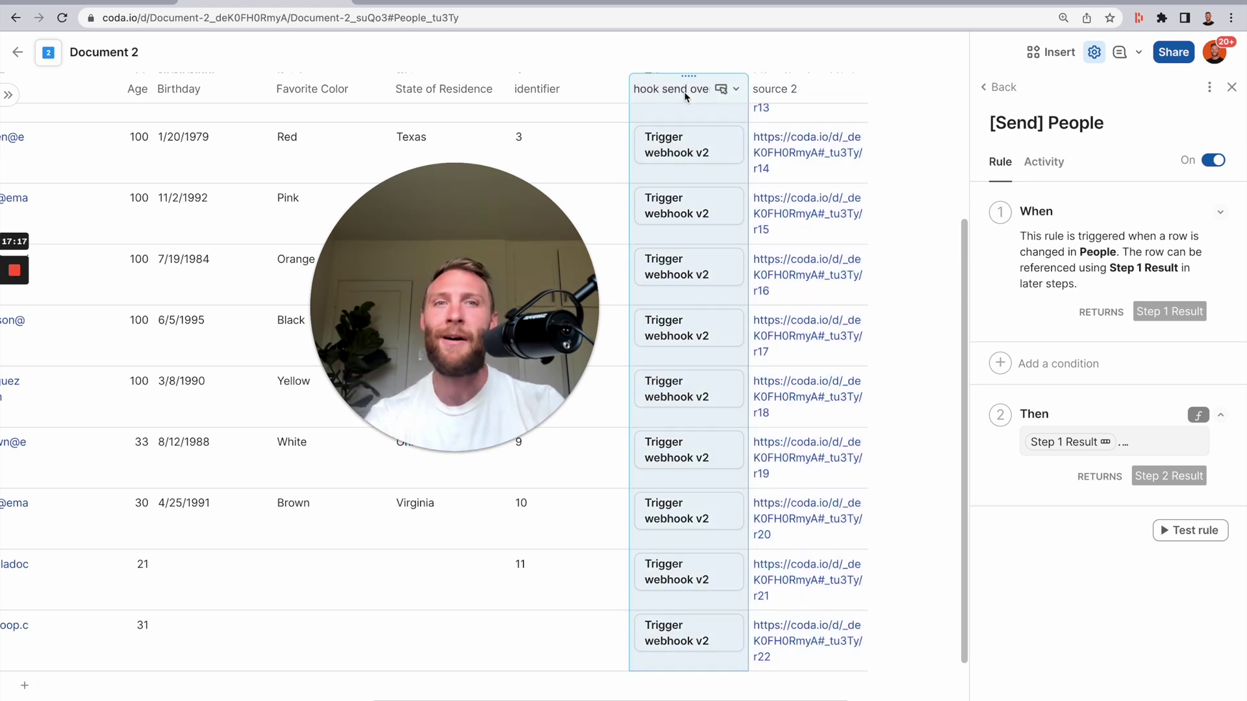
# - Add a 'source' key mapped to the source 2 column to the hook send over button's payload
pyautogui.click(685, 96)
pyautogui.scroll(-5, 811, 487)
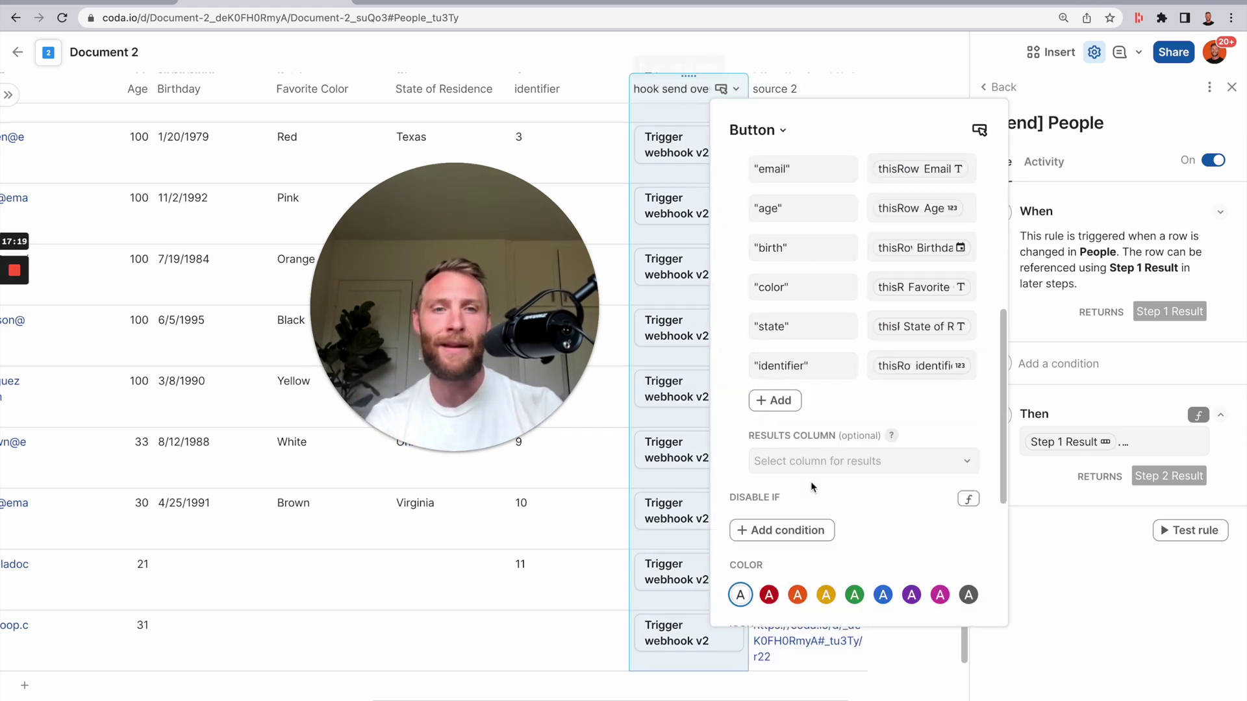
pyautogui.click(795, 400)
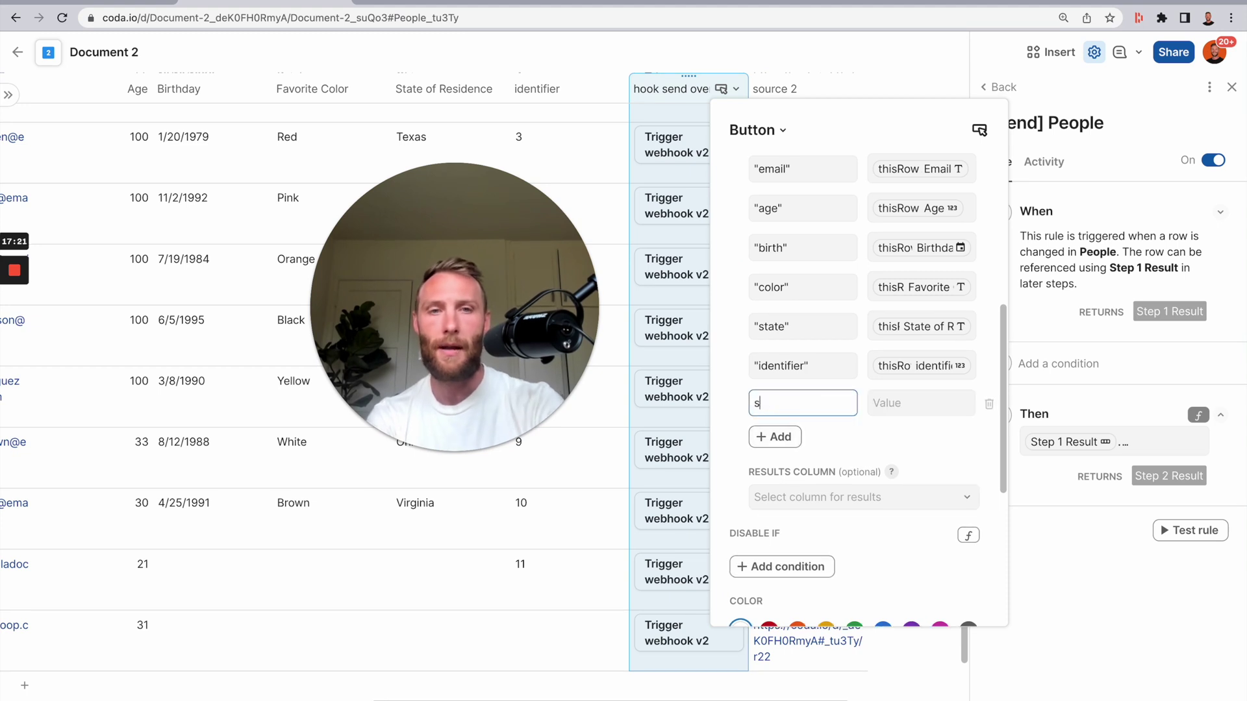
pyautogui.click(937, 409)
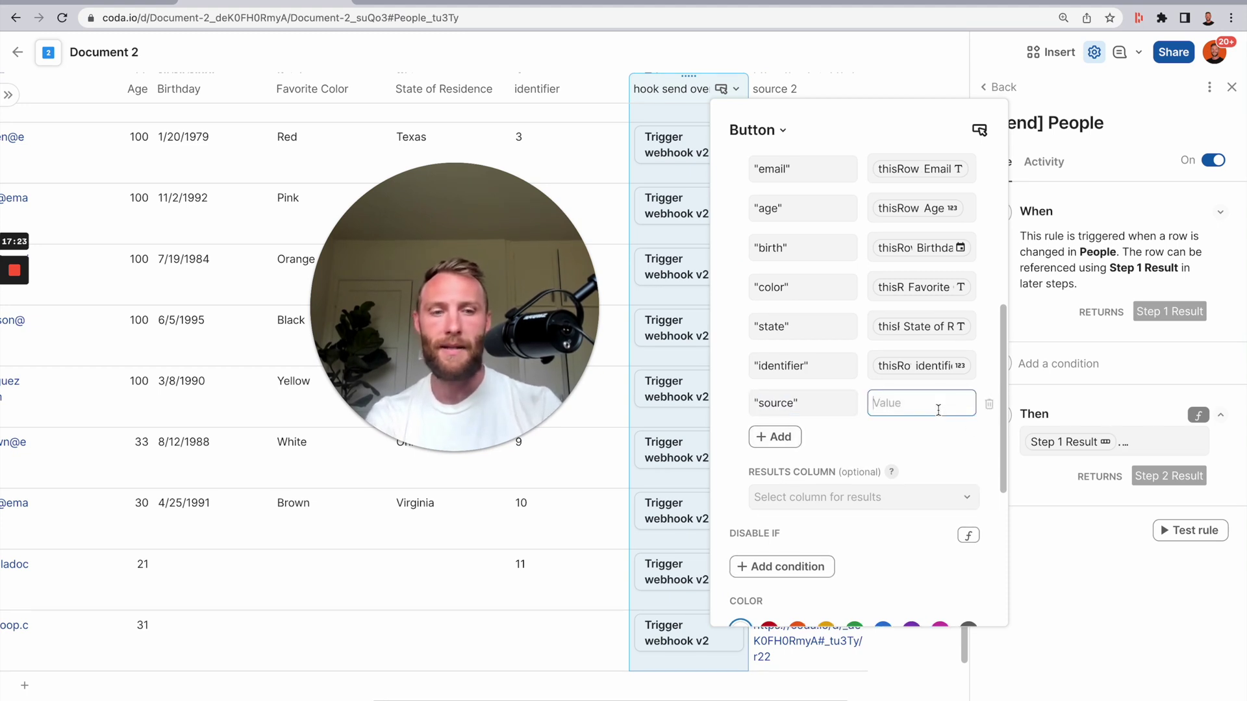
pyautogui.write('se')
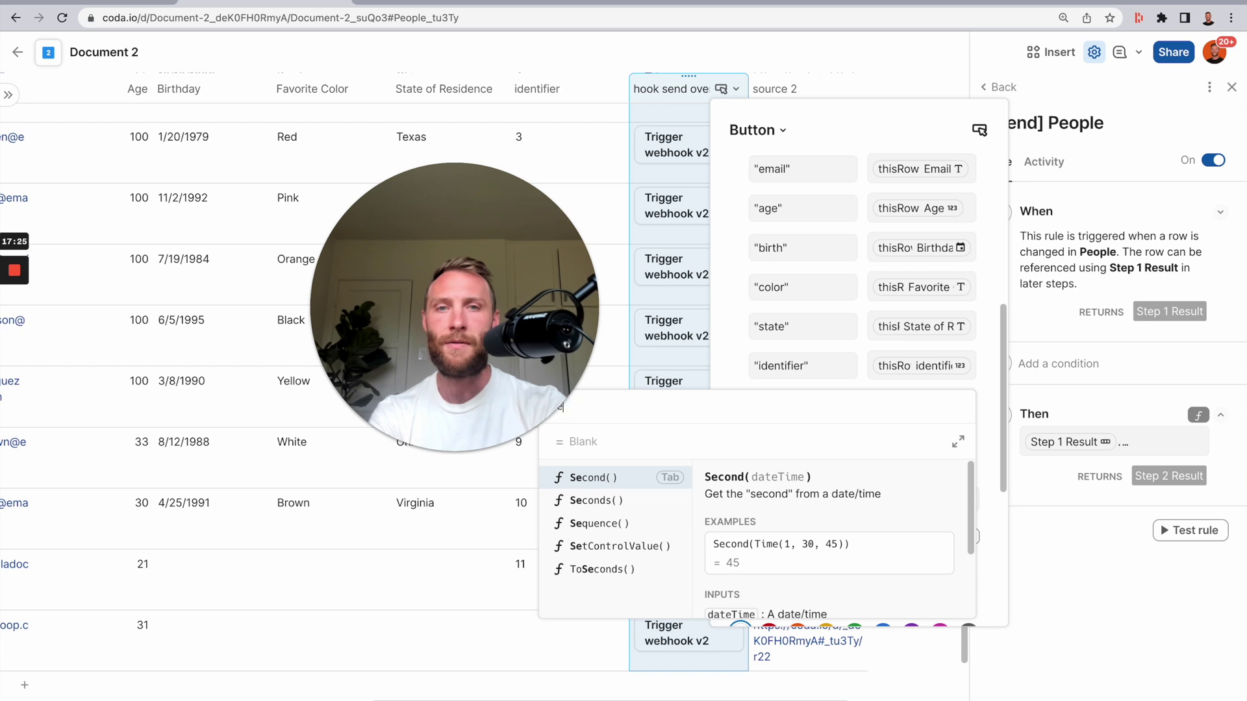
pyautogui.press('BackSpace')
pyautogui.press('BackSpace')
pyautogui.write('source')
pyautogui.press('Return')
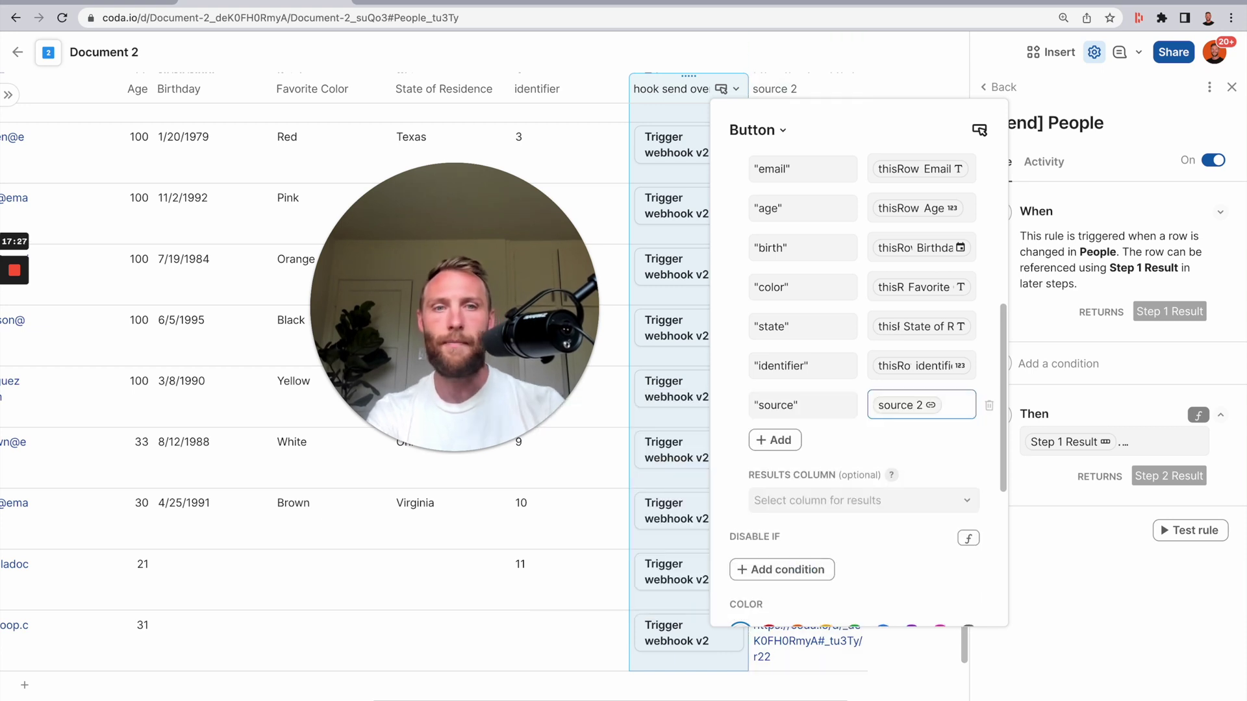
pyautogui.click(1021, 88)
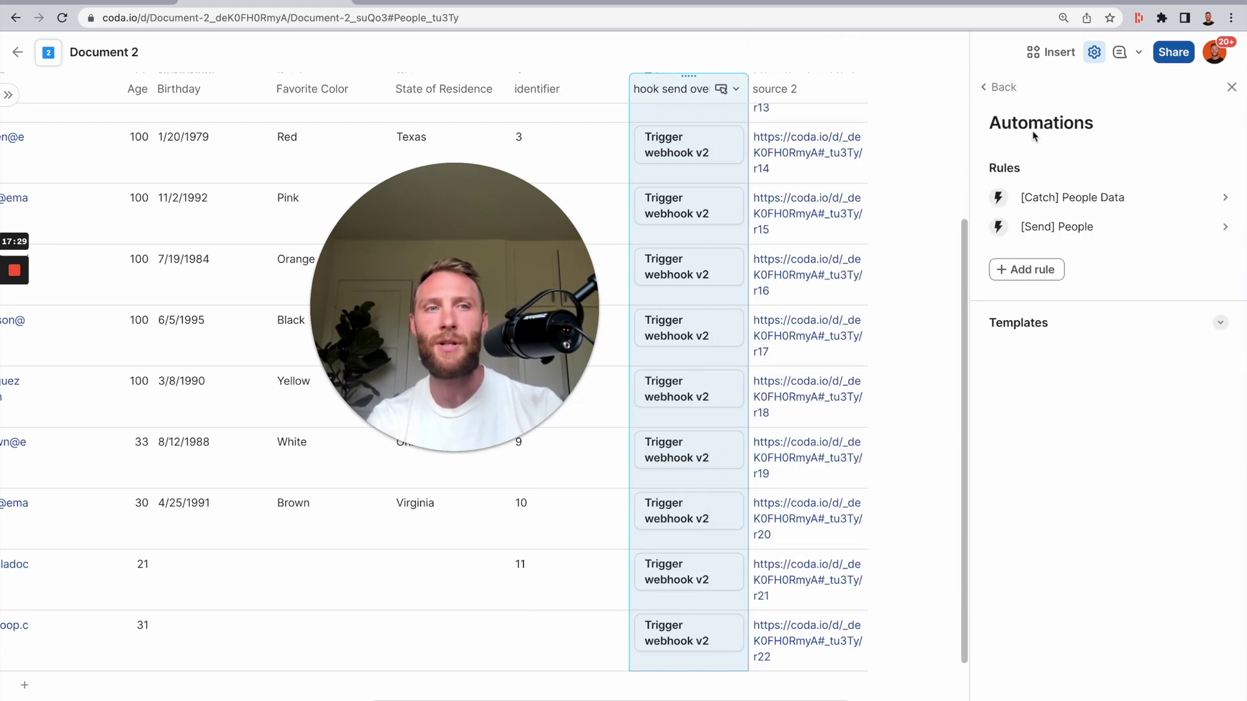
# - Inspect the [Catch] People Data rule's action, then add a new column to Document 1's People table
pyautogui.click(1061, 207)
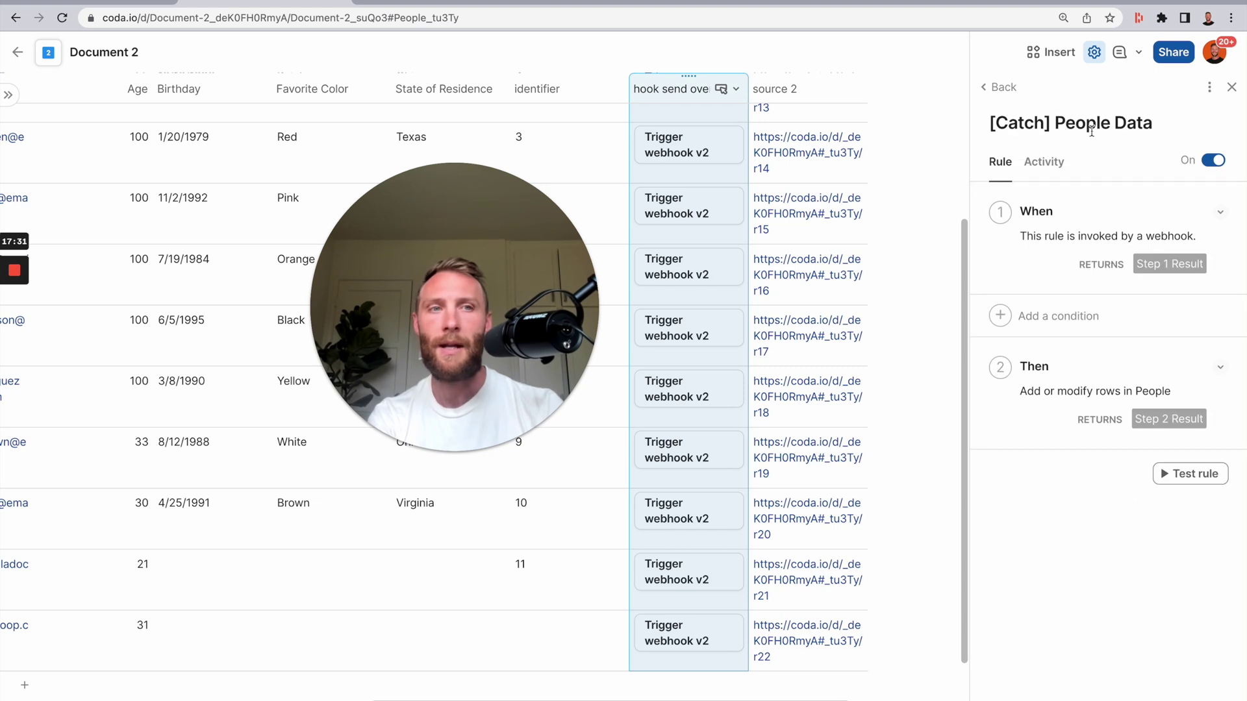
pyautogui.click(1220, 368)
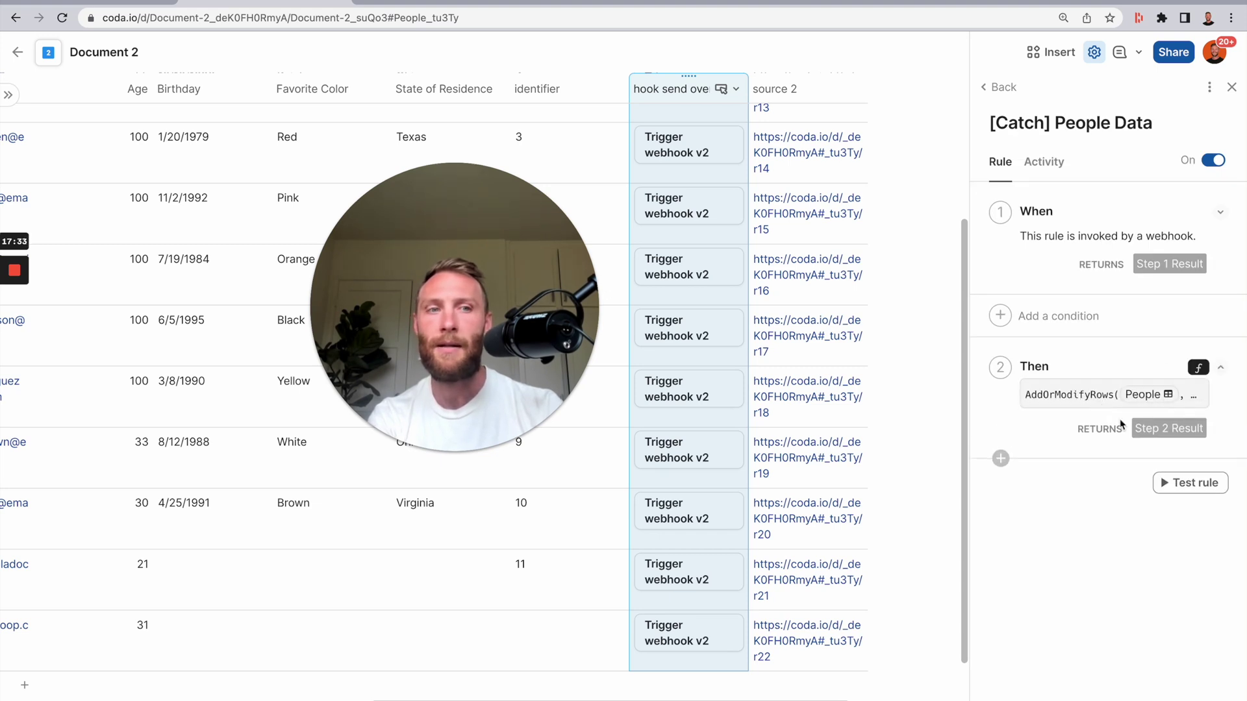
pyautogui.click(94, 3)
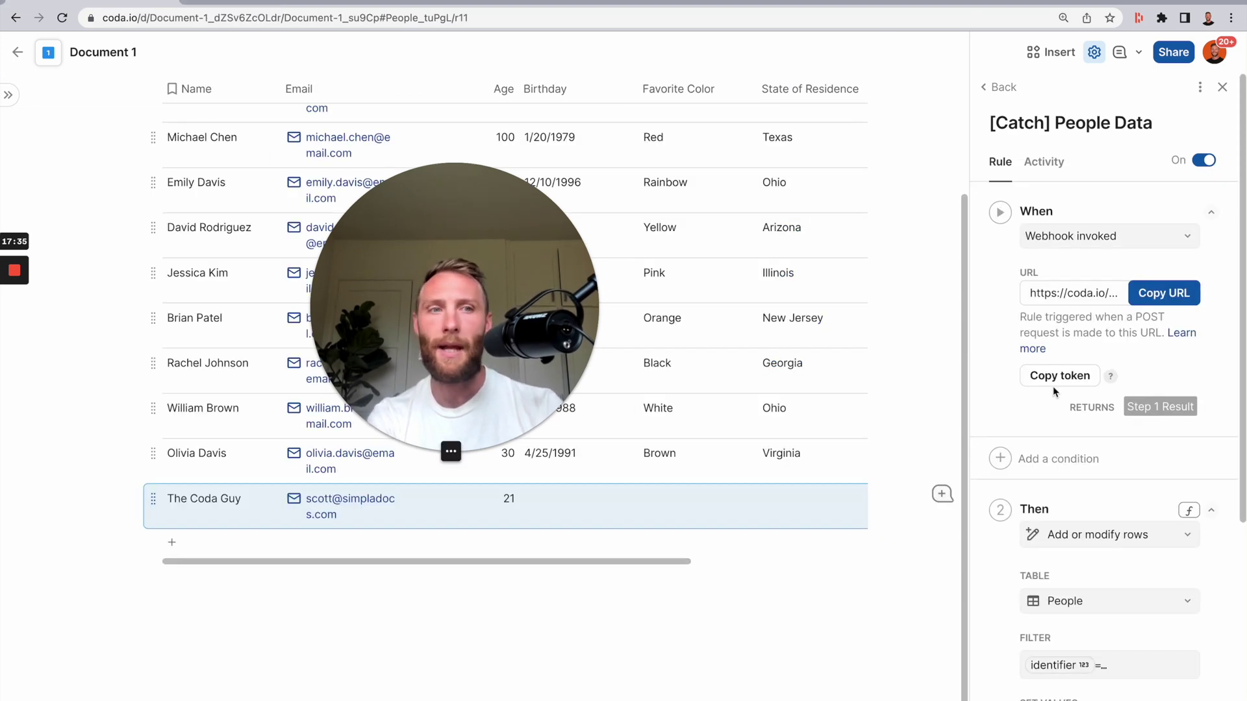
pyautogui.scroll(-5, 1137, 537)
pyautogui.scroll(4, 894, 267)
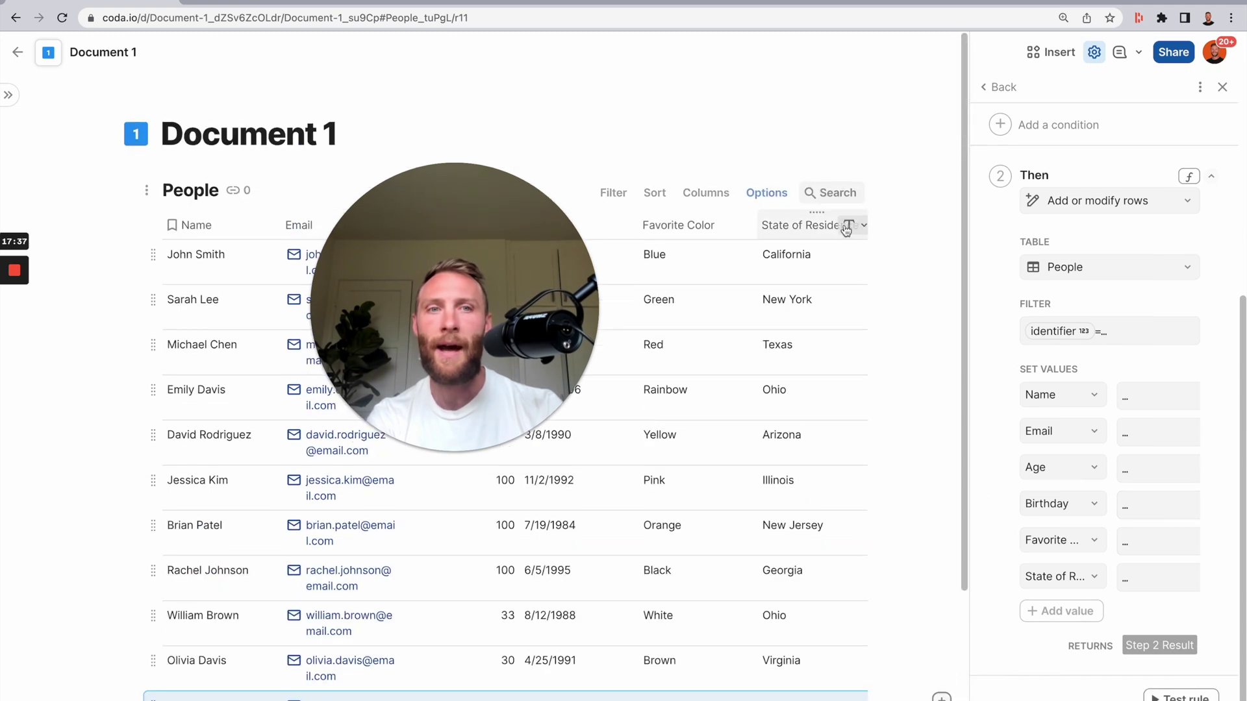
pyautogui.hscroll(4, 811, 234)
pyautogui.click(840, 224)
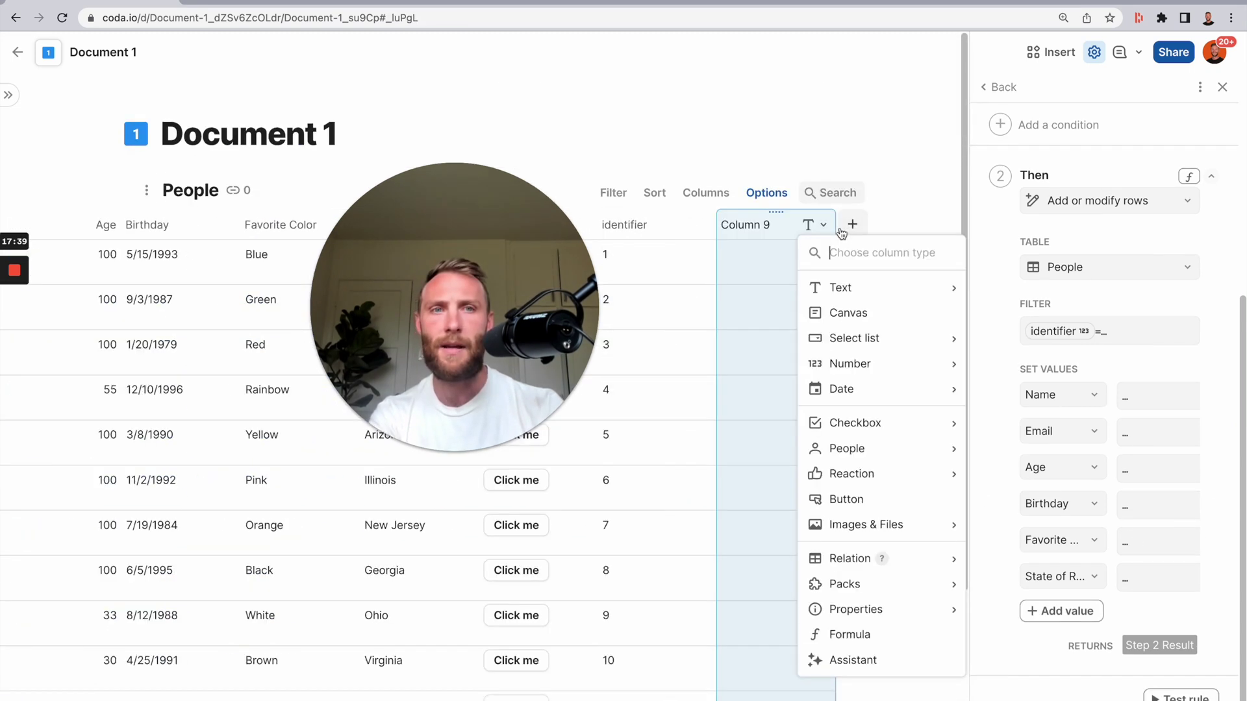
# - Rename Document 1's new column to 'source 2'
pyautogui.click(769, 232)
pyautogui.doubleClick(768, 225)
pyautogui.write('sour')
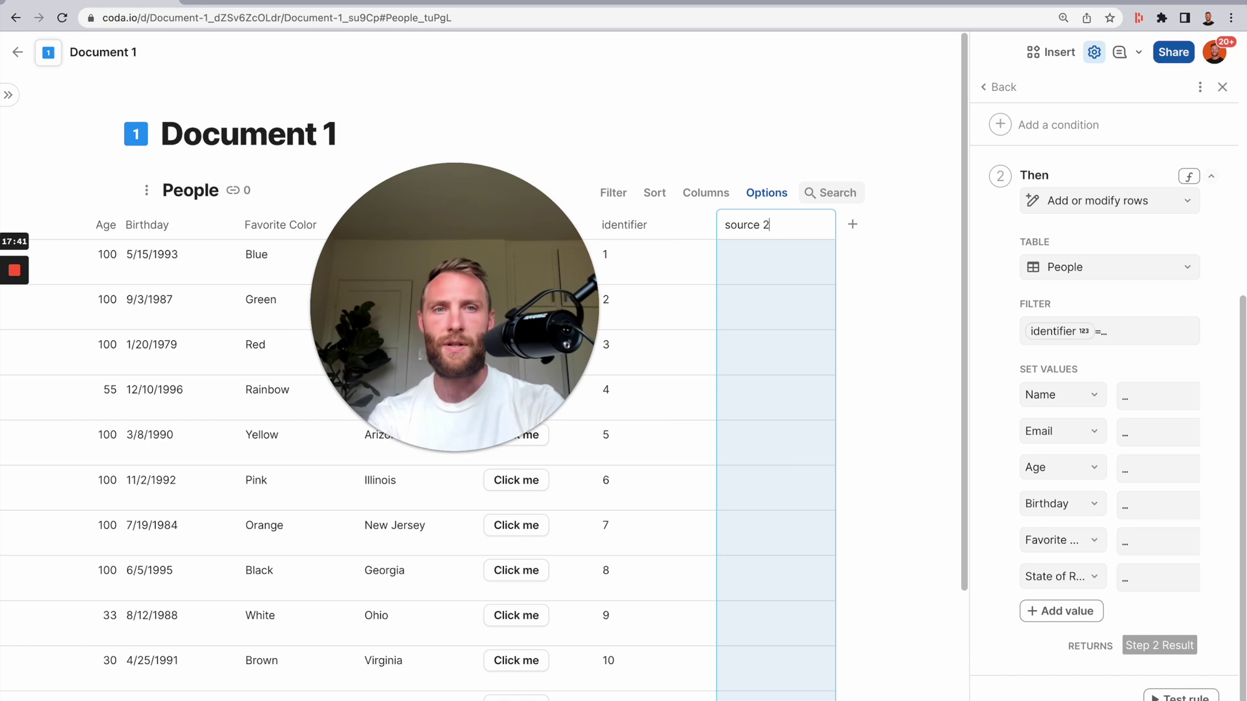
pyautogui.write('ce 2')
pyautogui.click(802, 265)
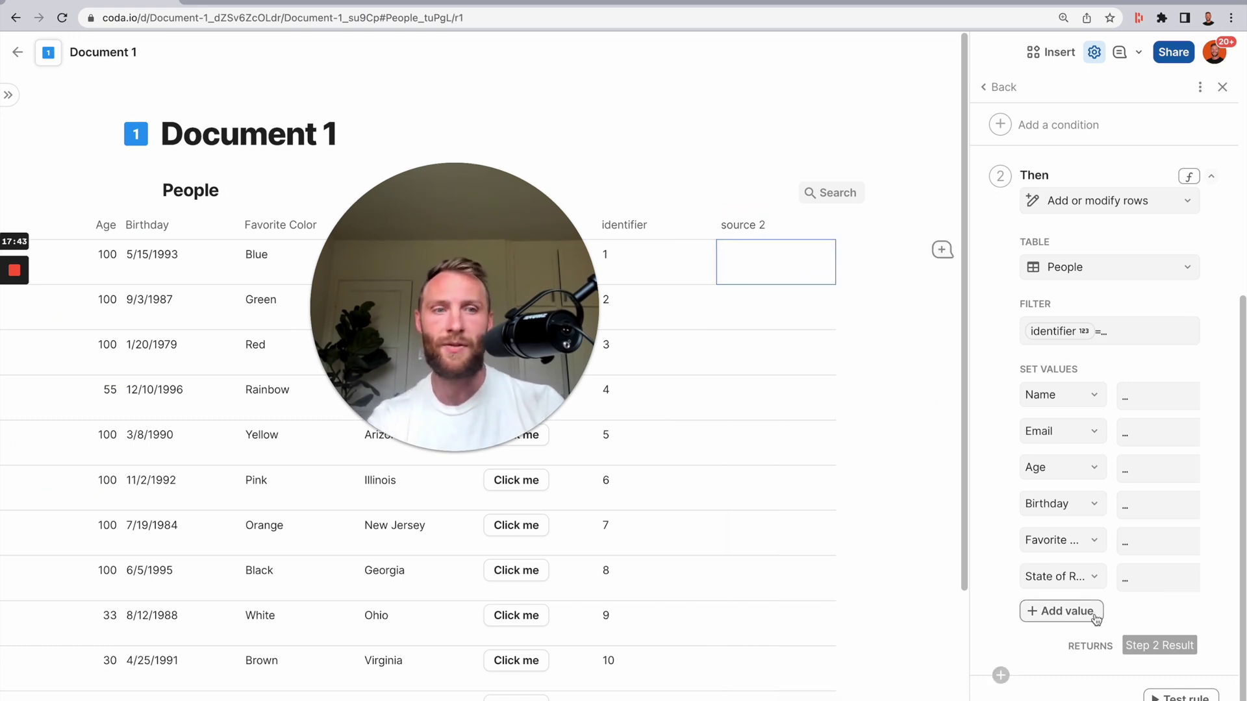
# - Make the catch rule set source 2 to Step 1 Result.ParseJSON(...) of the incoming payload
pyautogui.click(1089, 614)
pyautogui.click(1135, 618)
pyautogui.press('Tab')
pyautogui.write('.parse')
pyautogui.press('Down')
pyautogui.press('Tab')
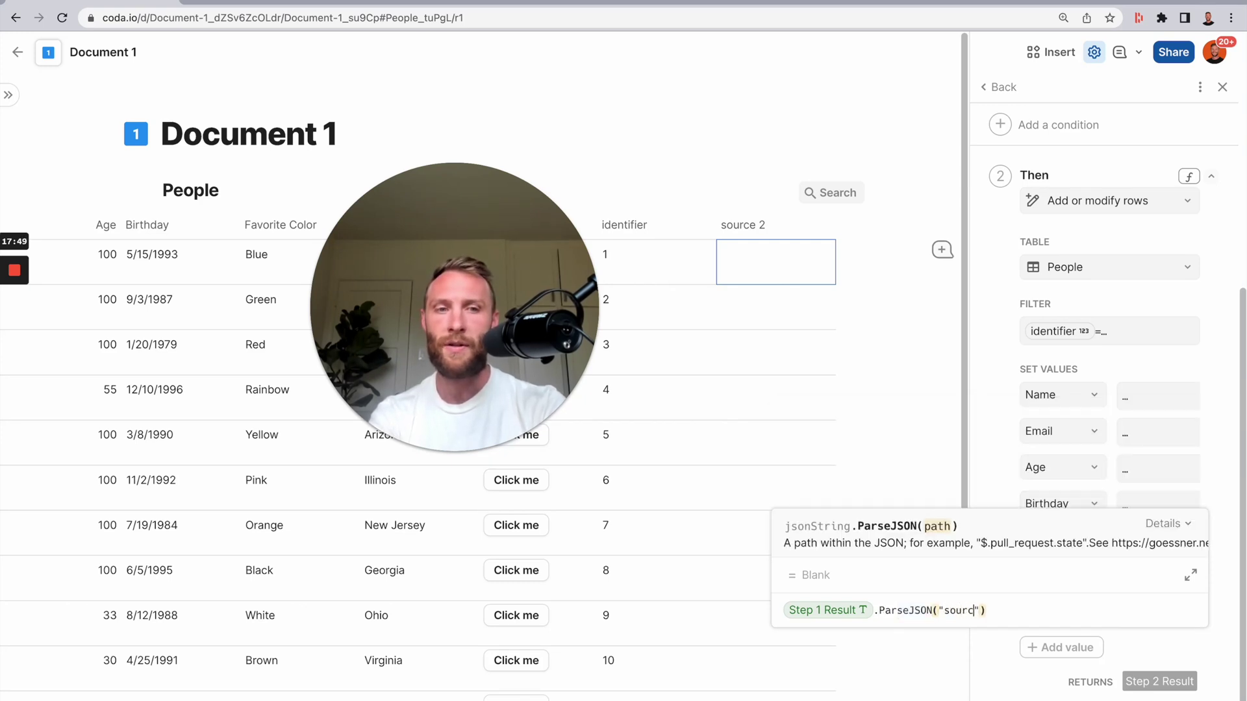
pyautogui.click(798, 351)
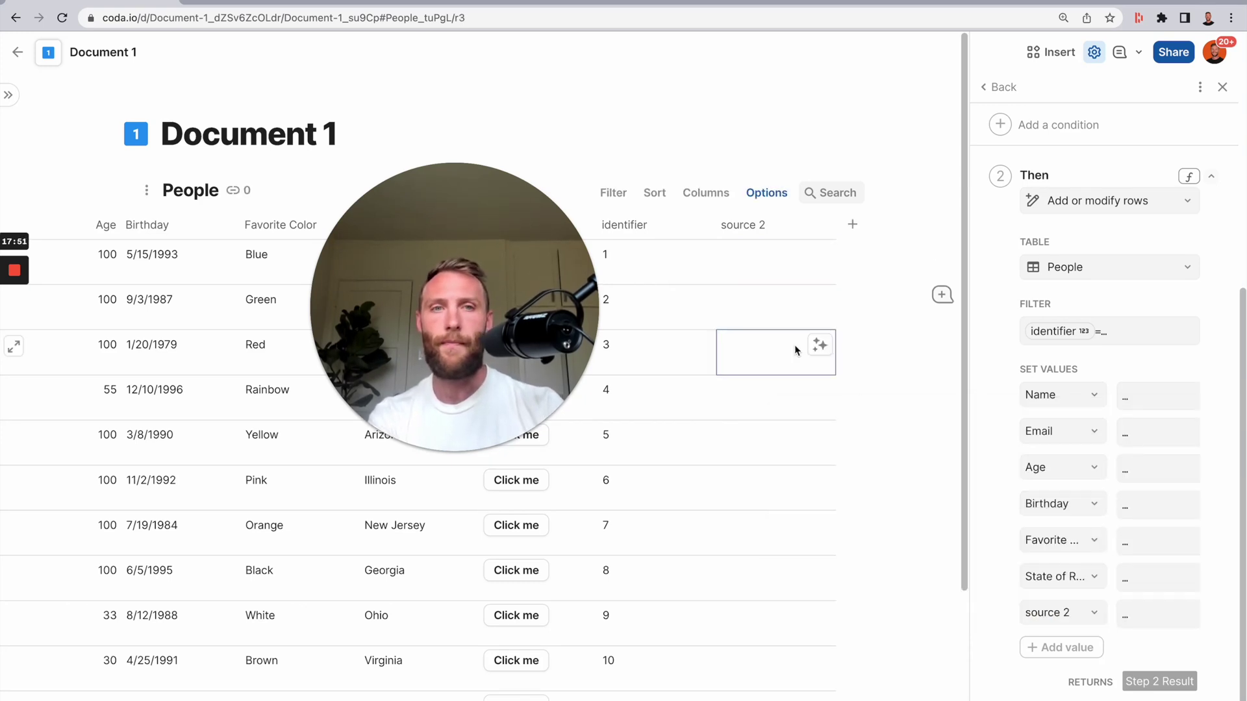
pyautogui.hscroll(-10, 688, 321)
pyautogui.hscroll(4, 690, 312)
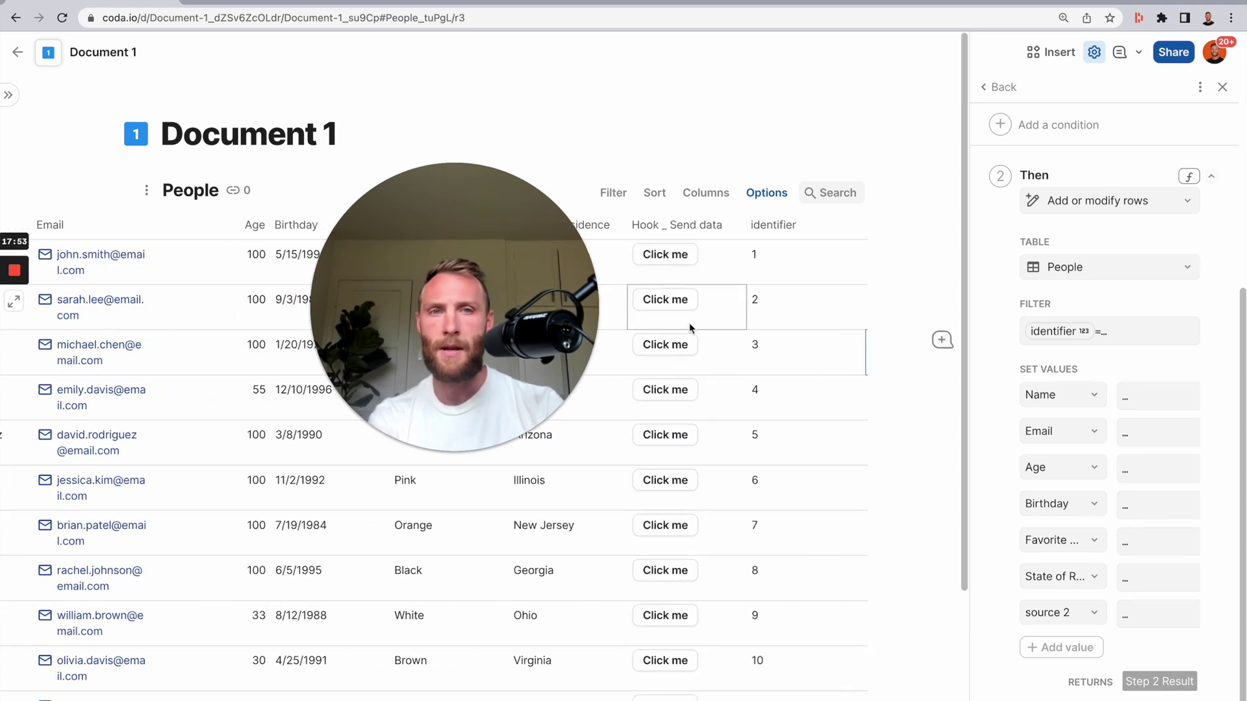
# - Add a 'source' key with value thisRow.source 2 to the Hook _ Send data button
pyautogui.click(658, 226)
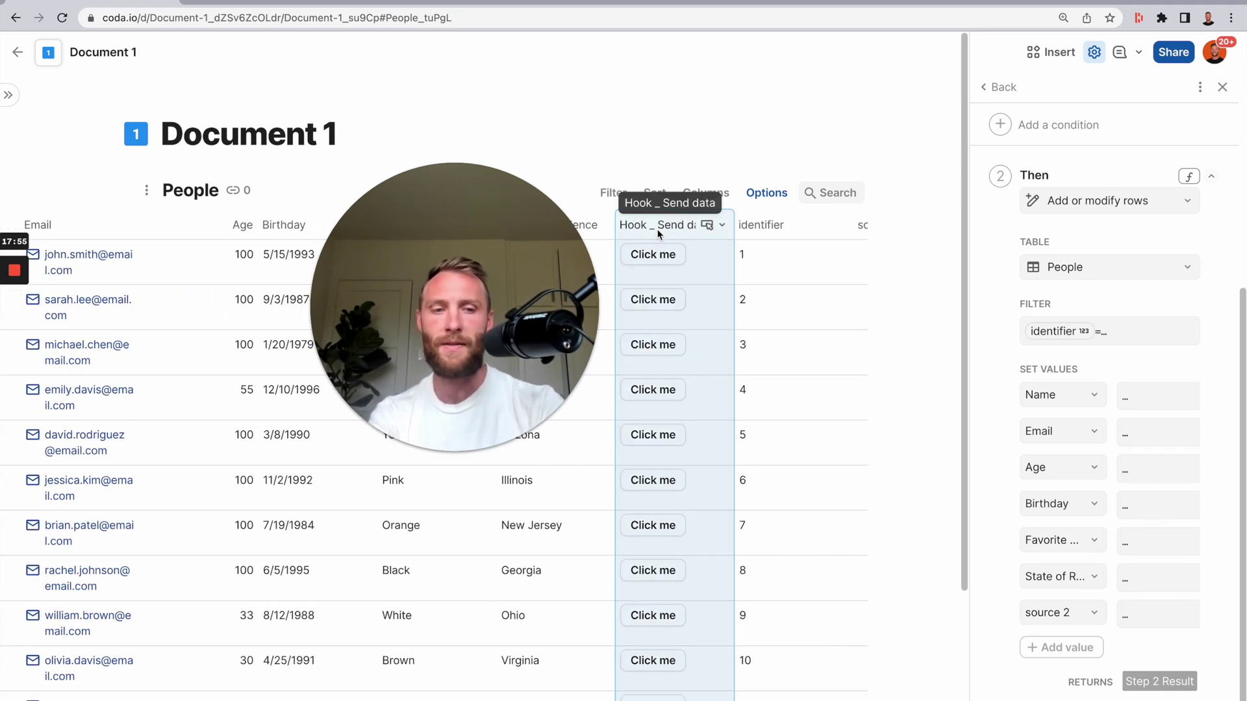
pyautogui.click(658, 232)
pyautogui.scroll(-5, 845, 492)
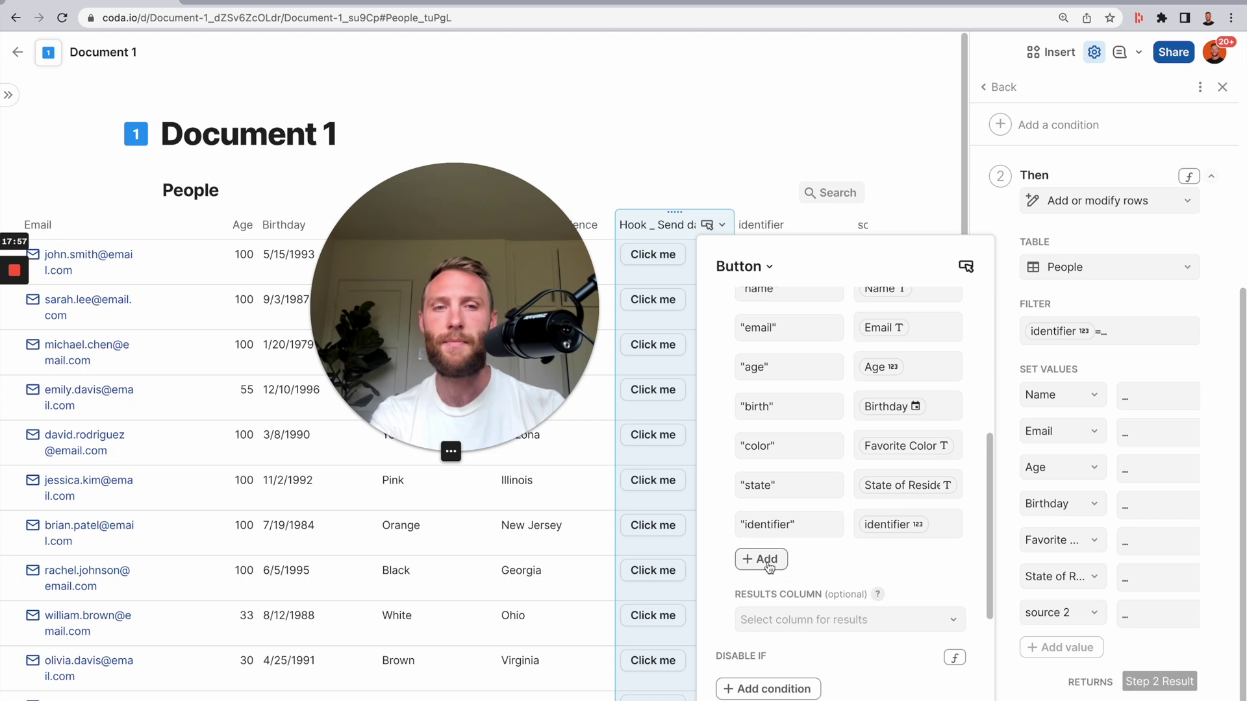
pyautogui.click(768, 562)
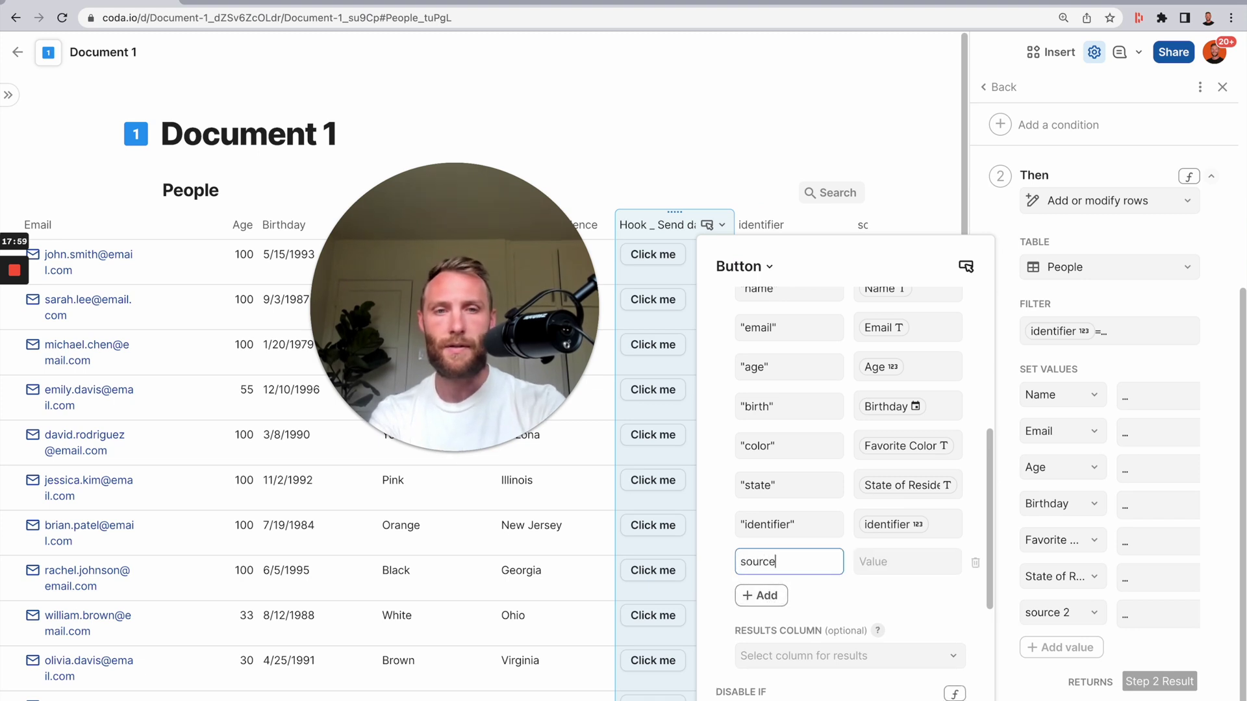
pyautogui.press('Tab')
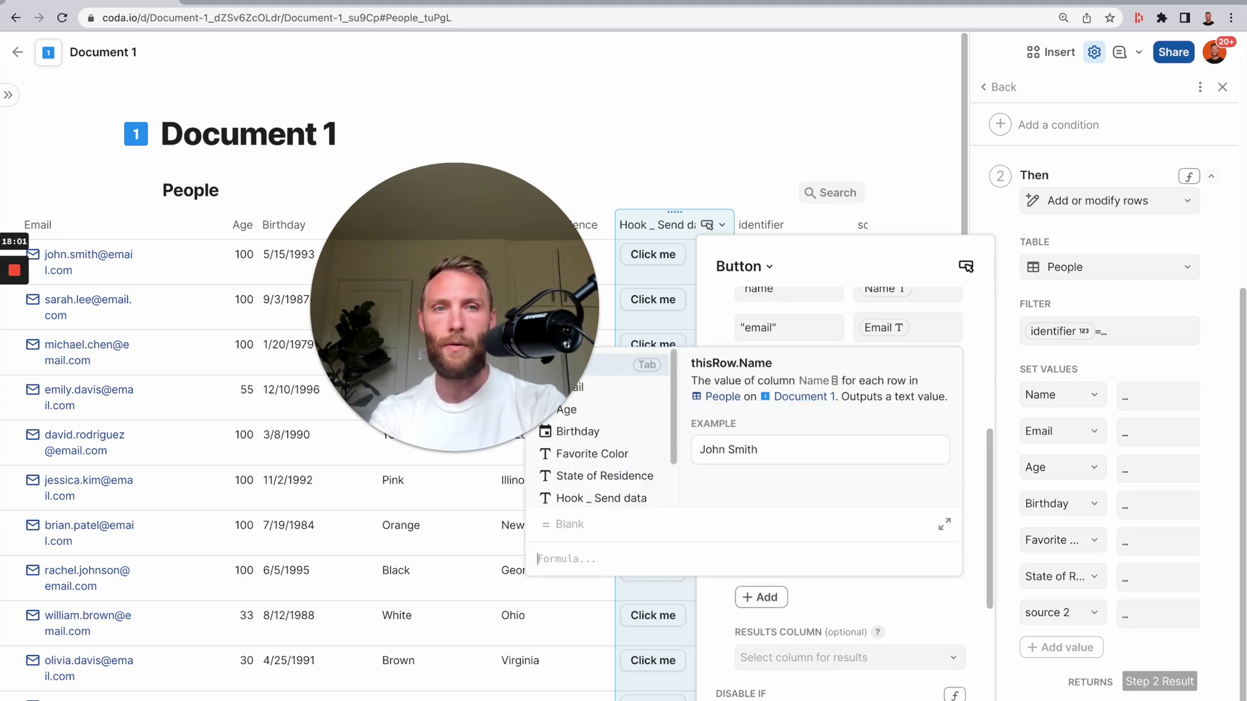
pyautogui.write('thisRow.source')
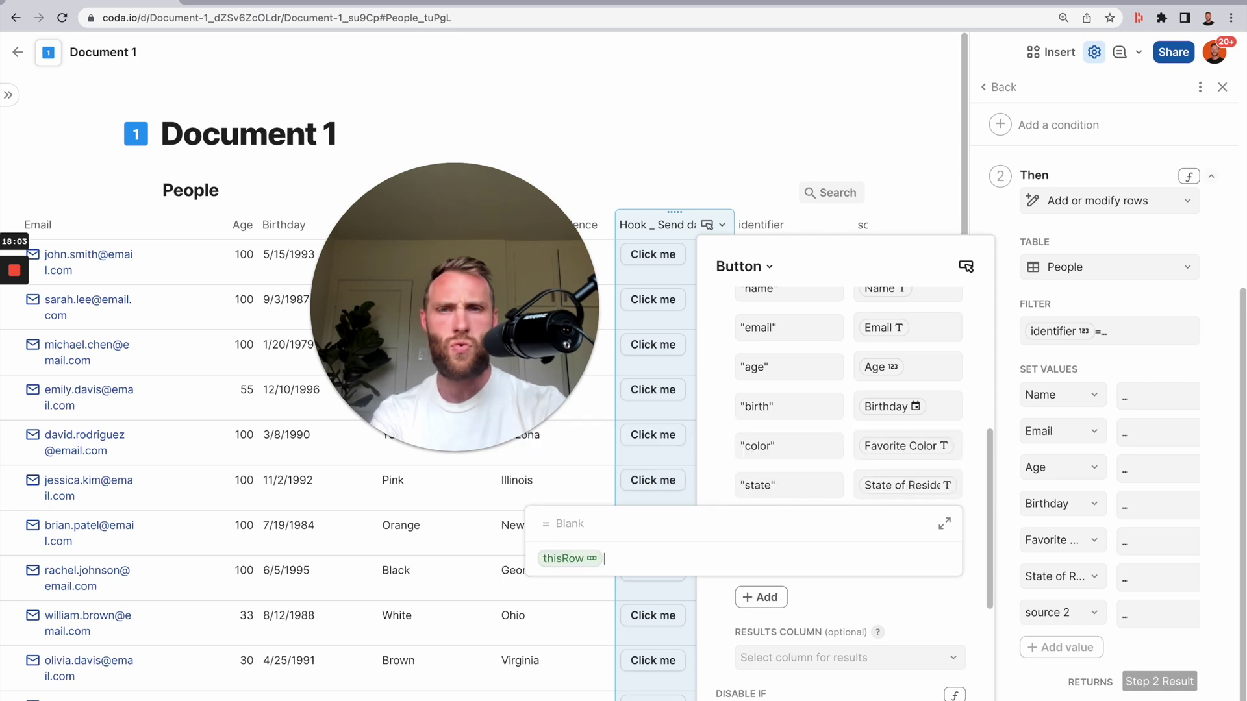
pyautogui.press('Escape')
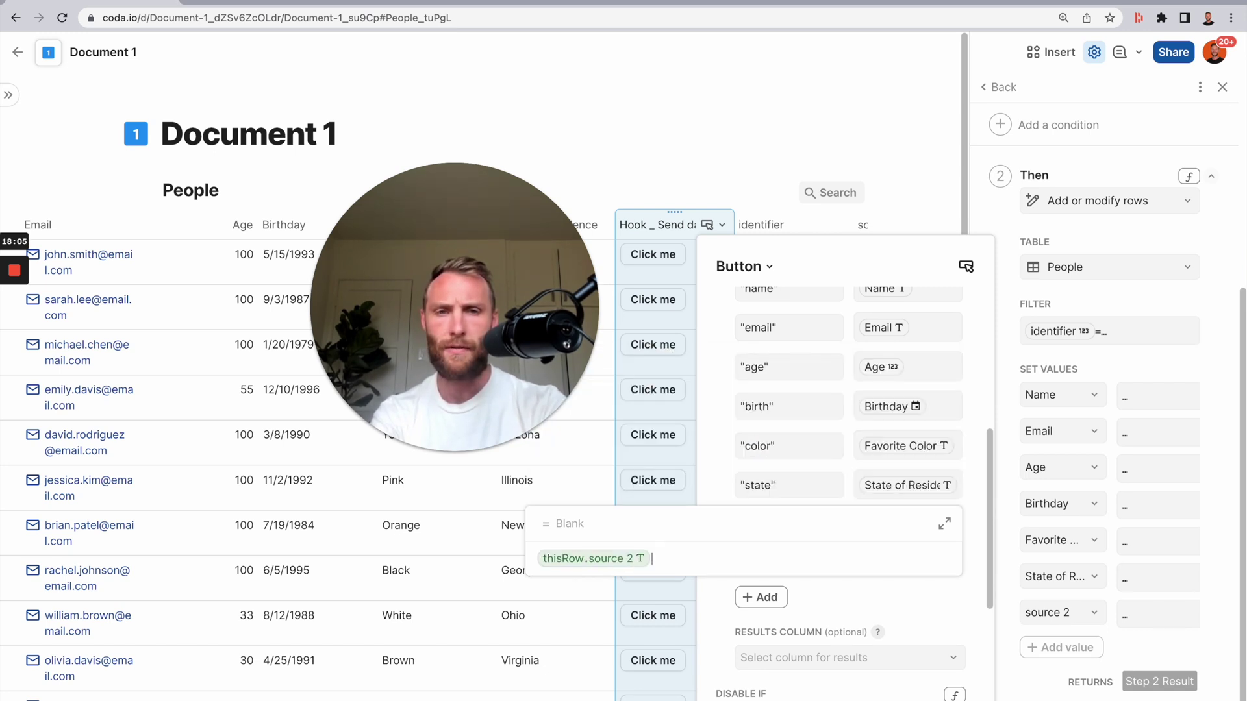
pyautogui.press('Return')
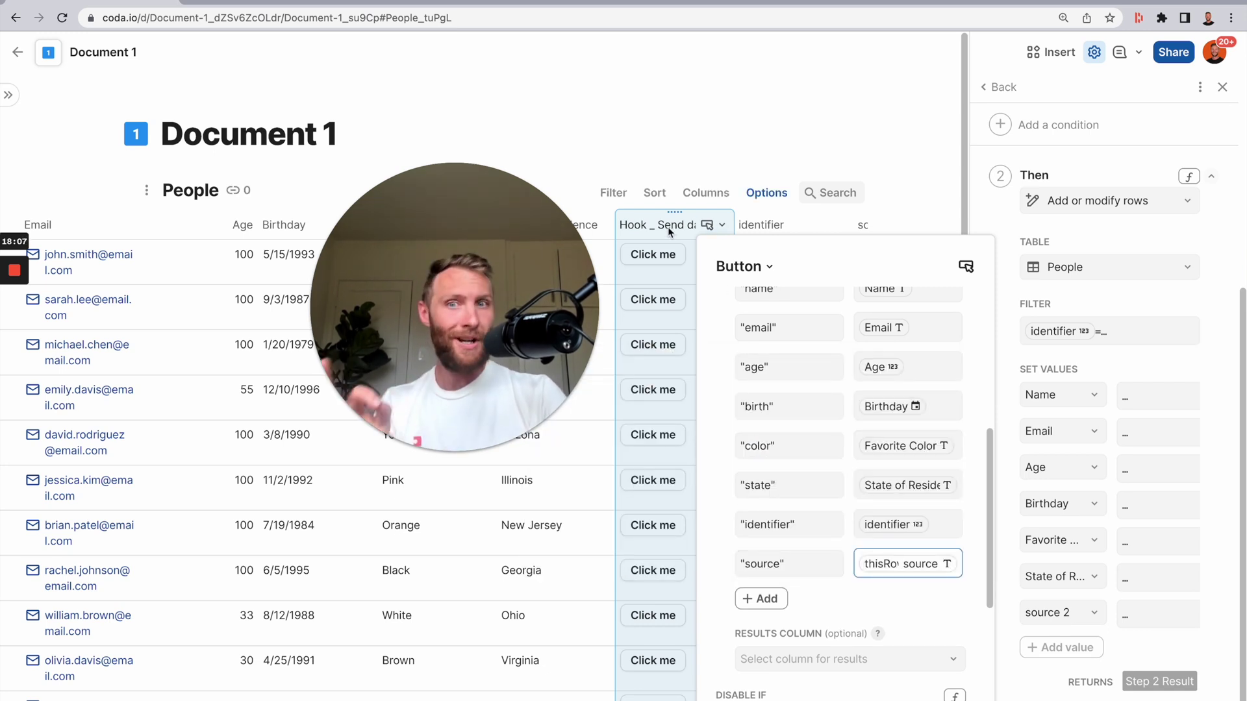
pyautogui.click(668, 227)
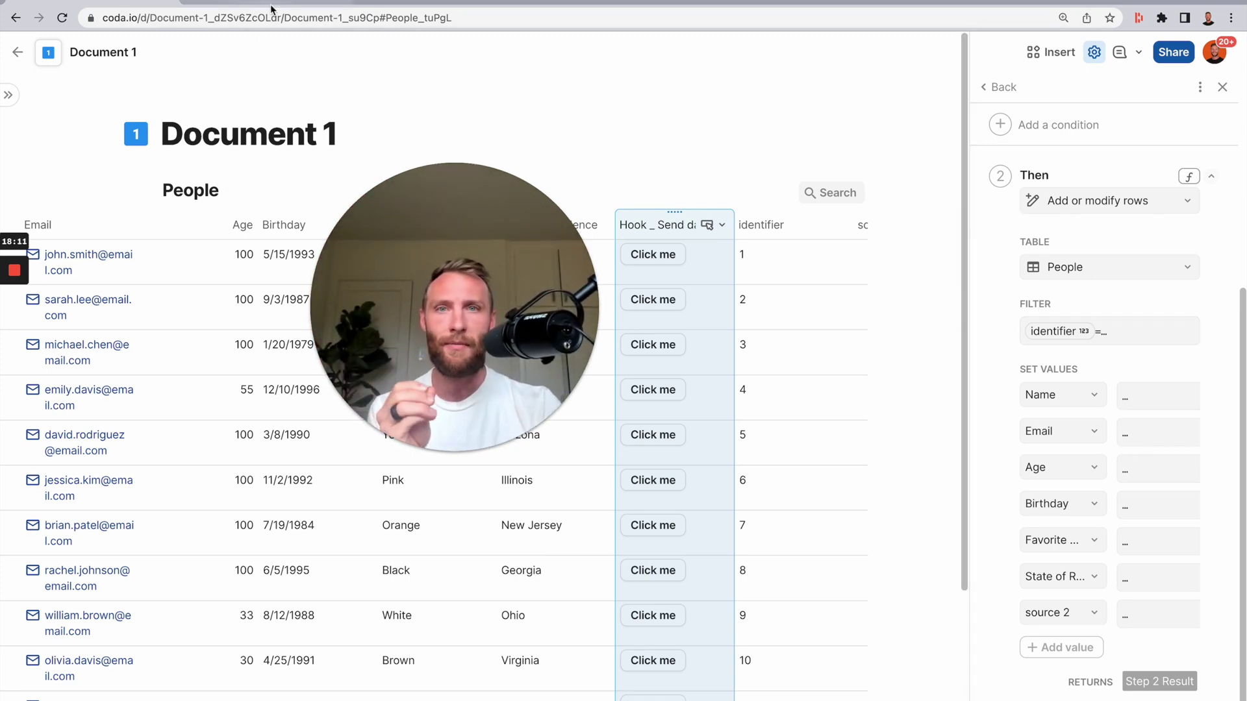
# - Open the catch rule's FILTER formula for editing
pyautogui.click(1102, 342)
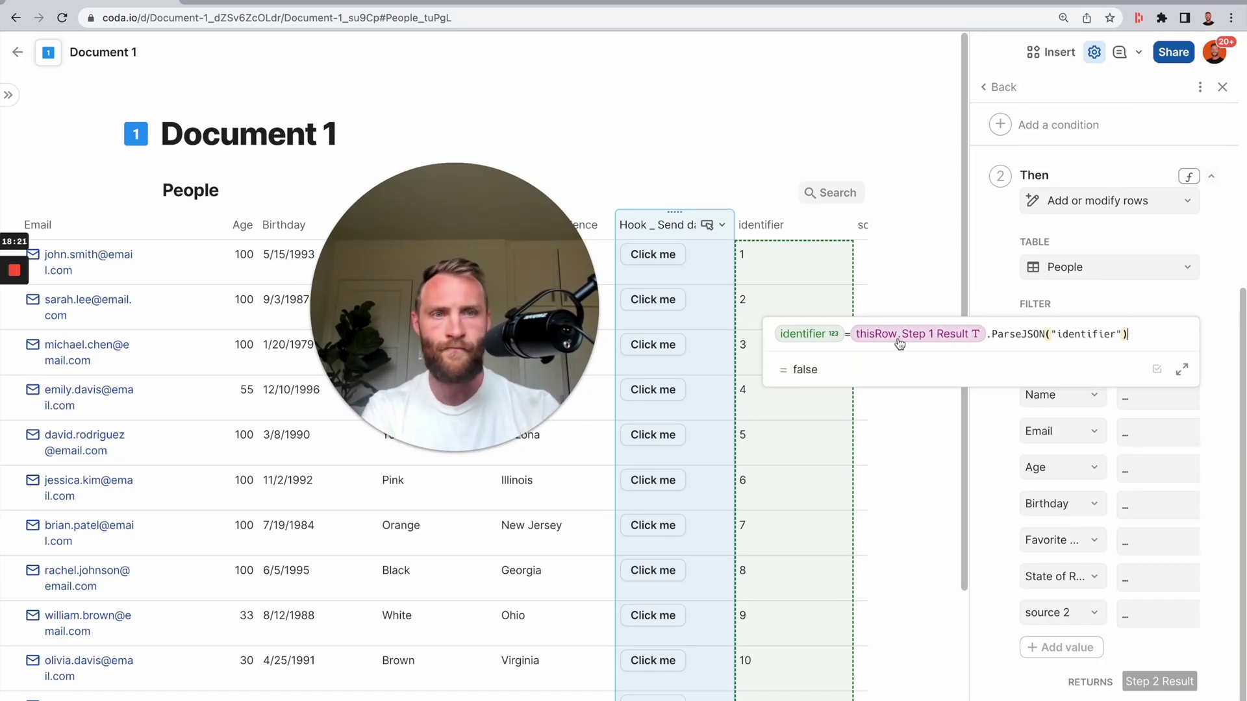
# - Remove 'identifier =' from the filter, leaving the Step 1 Result reference
pyautogui.click(815, 337)
pyautogui.press('BackSpace')
pyautogui.click(872, 337)
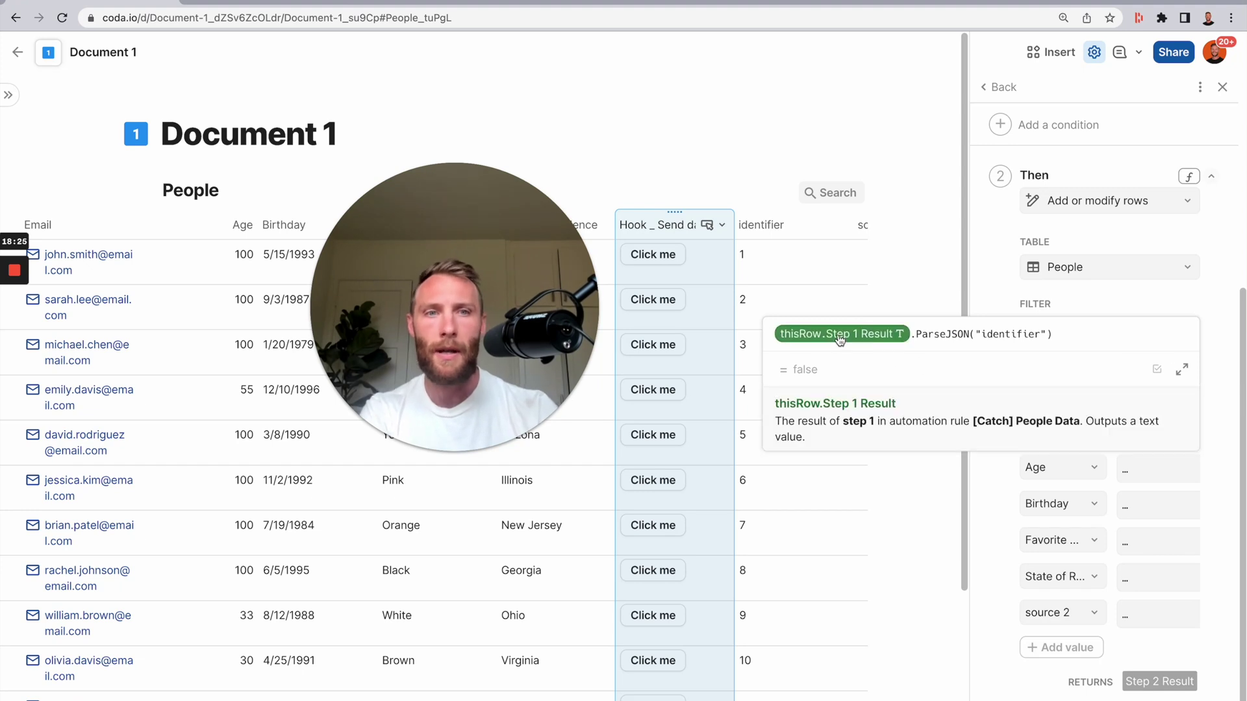
pyautogui.write('step')
pyautogui.press('Tab')
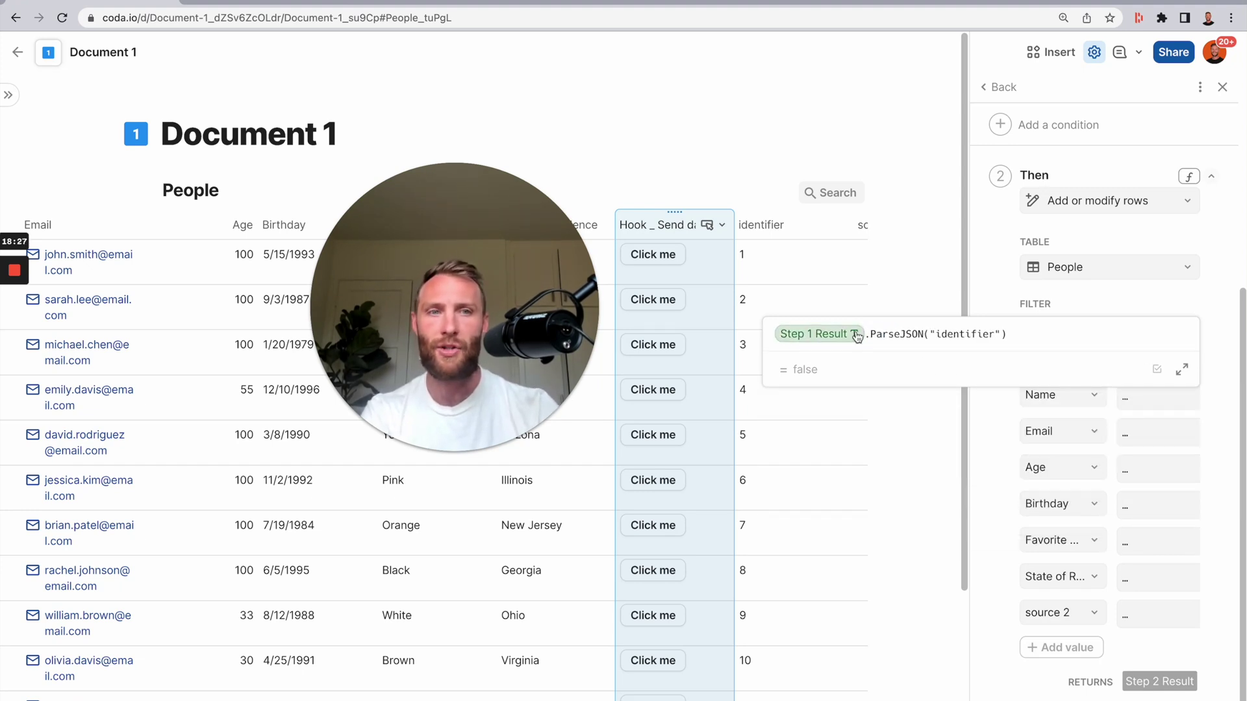
# - Wrap the parsed identifier in WithName(row_id, If(row_id.IsBlank(), , ))
pyautogui.write('.')
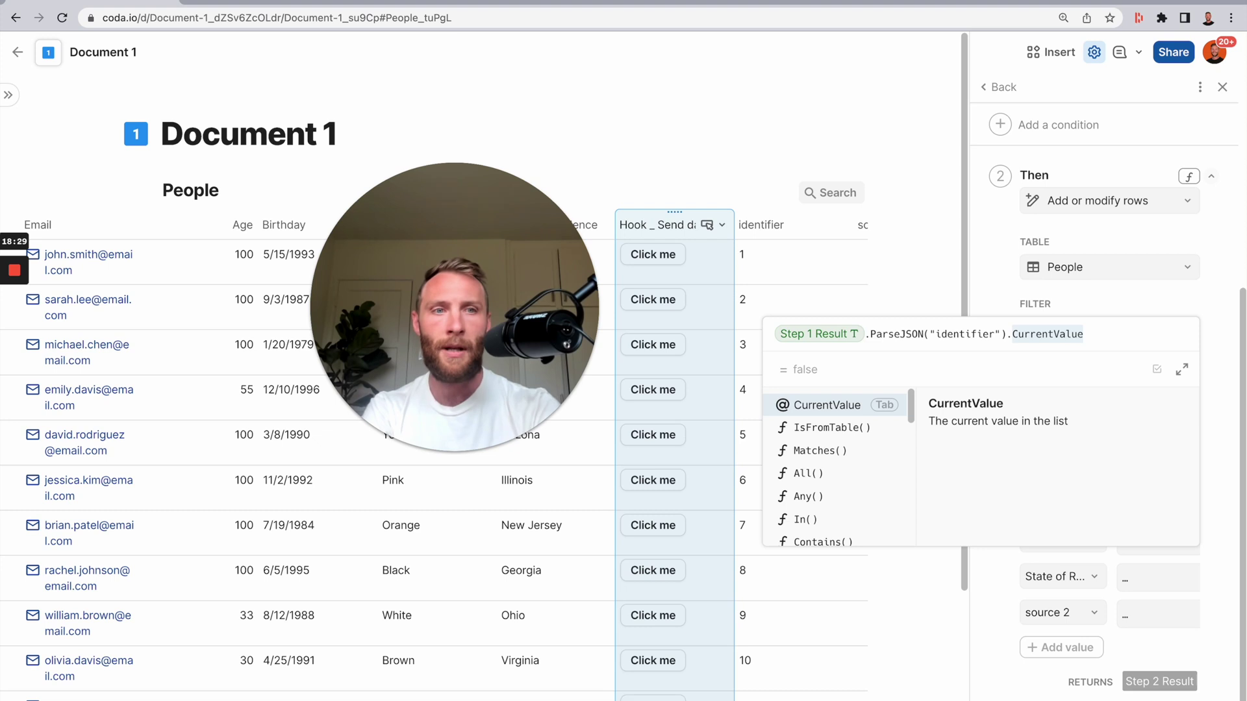
pyautogui.write('wit')
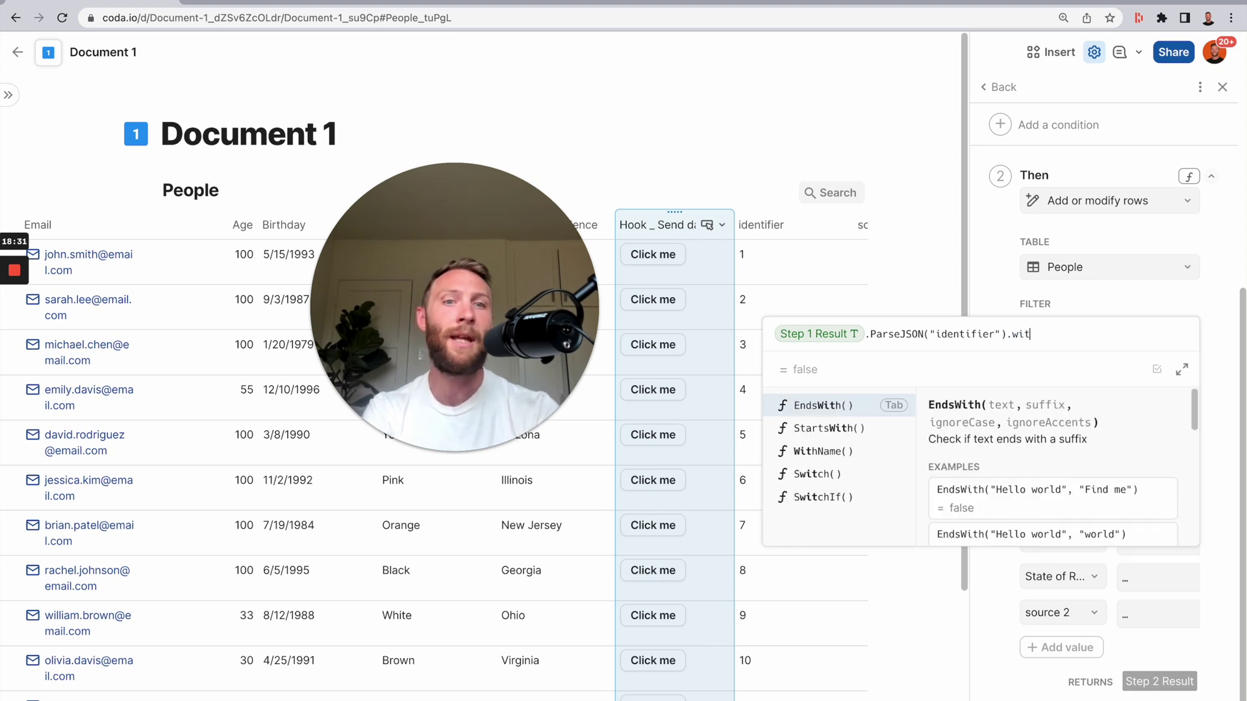
pyautogui.press('Down')
pyautogui.press('Down')
pyautogui.press('Tab')
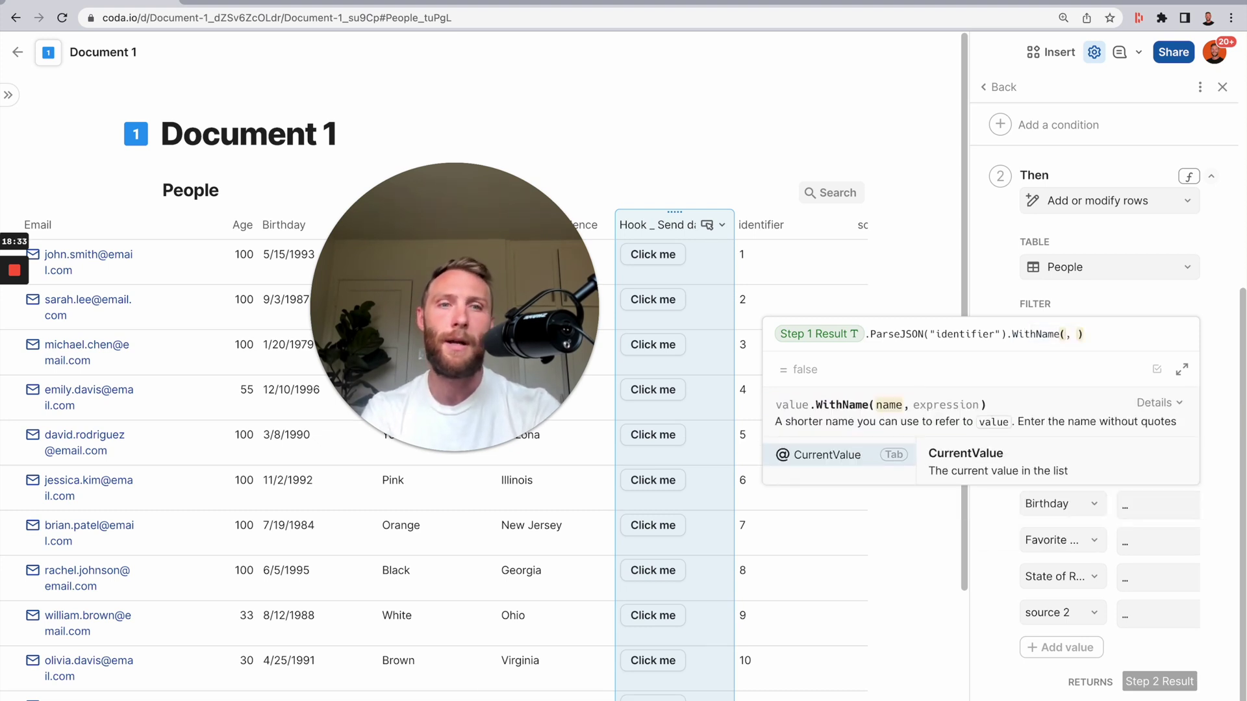
pyautogui.write('row_')
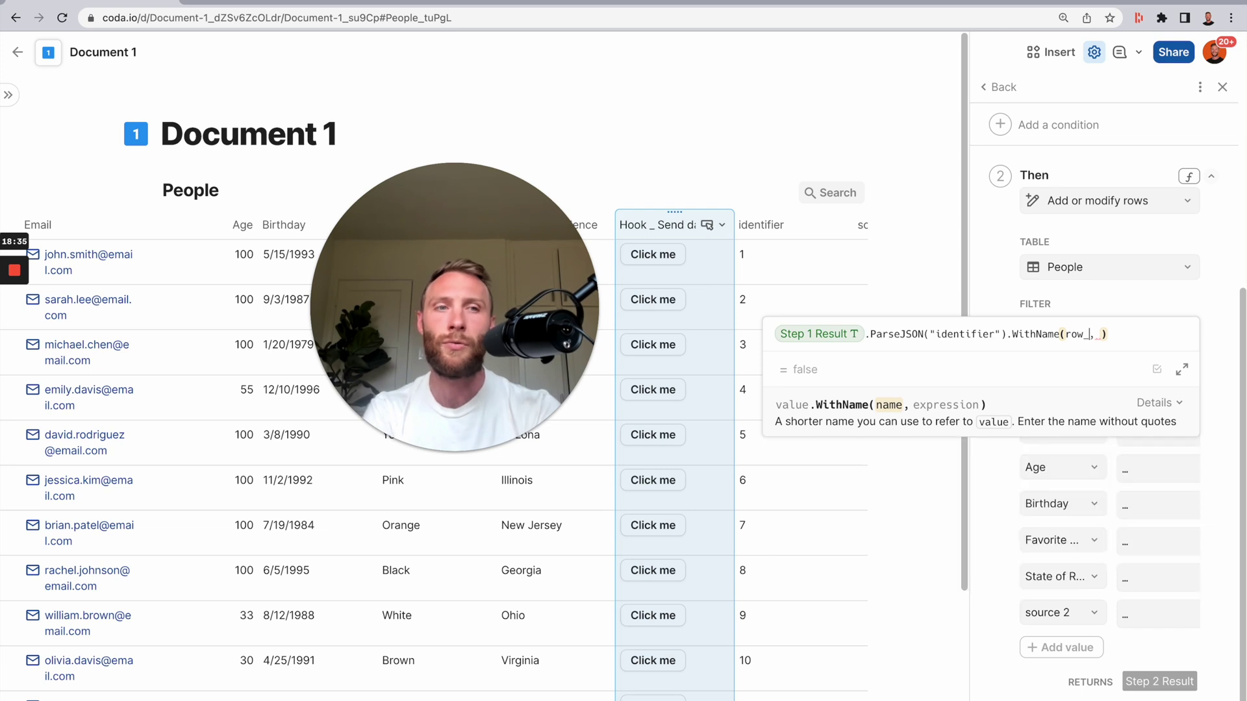
pyautogui.write('id')
pyautogui.press('Tab')
pyautogui.write('If(ro')
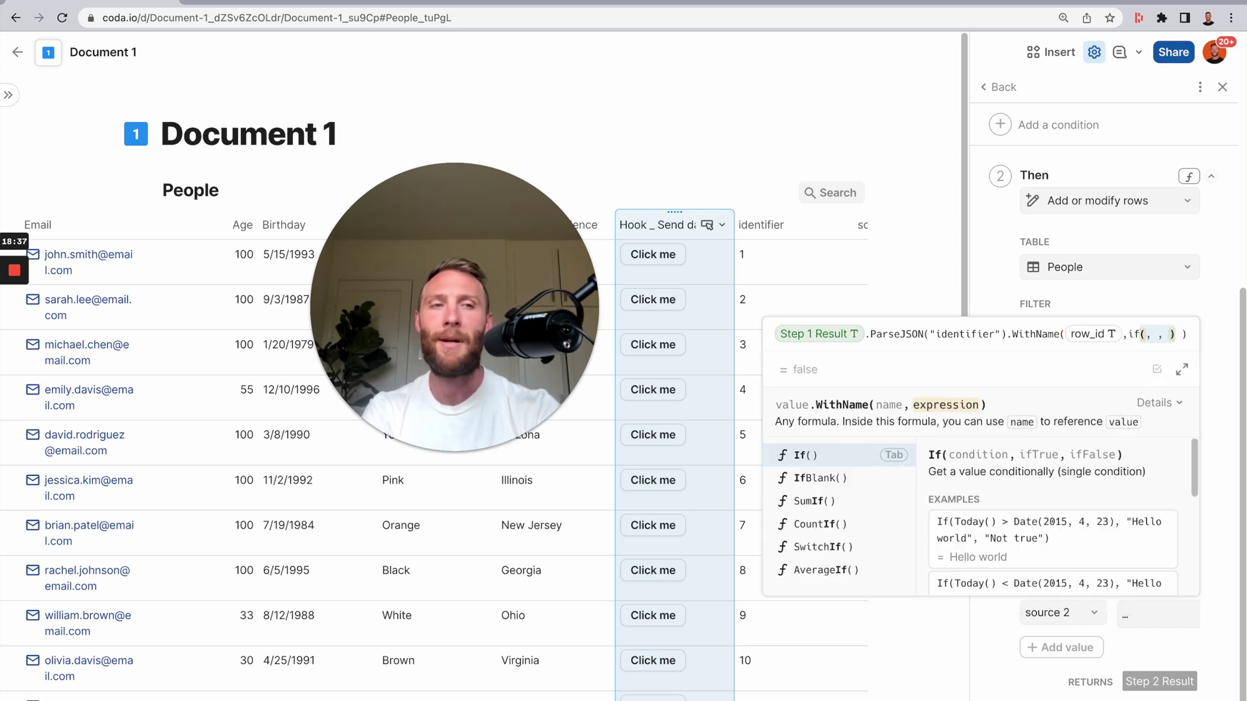
pyautogui.press('Tab')
pyautogui.write('.isBlank(')
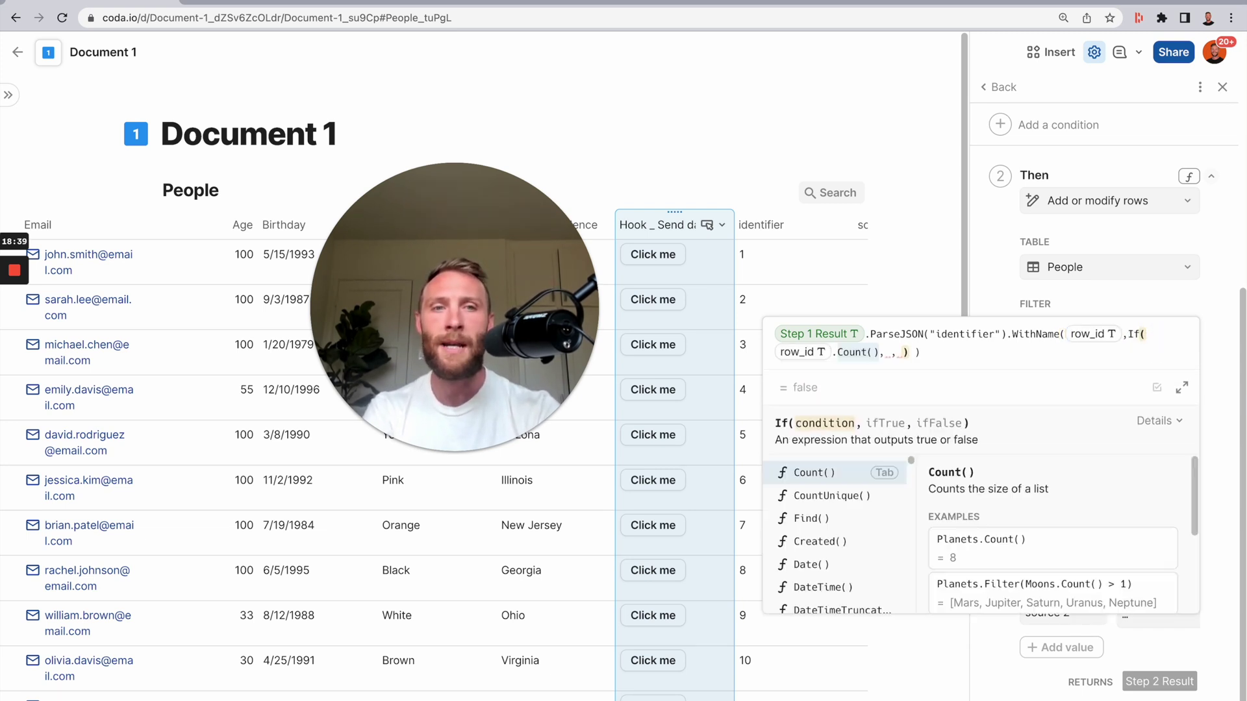
pyautogui.press('Tab')
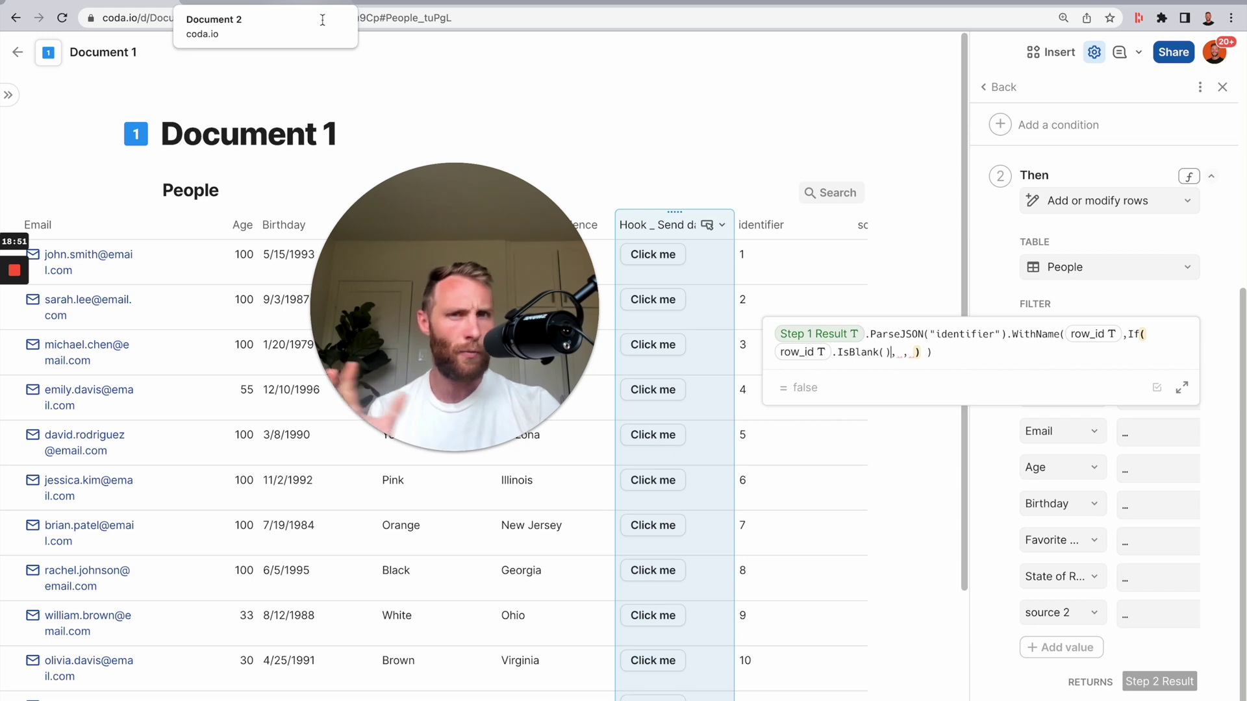
pyautogui.moveTo(782, 263); pyautogui.dragTo(781, 466)
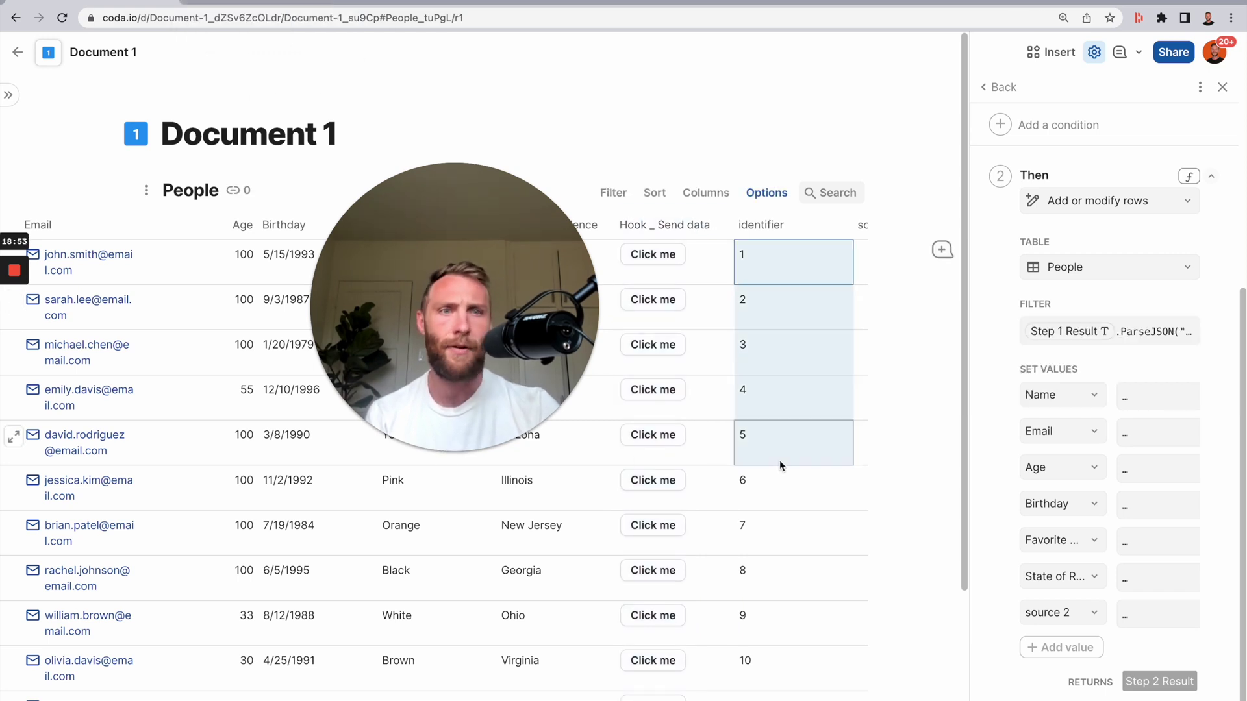
pyautogui.click(1130, 332)
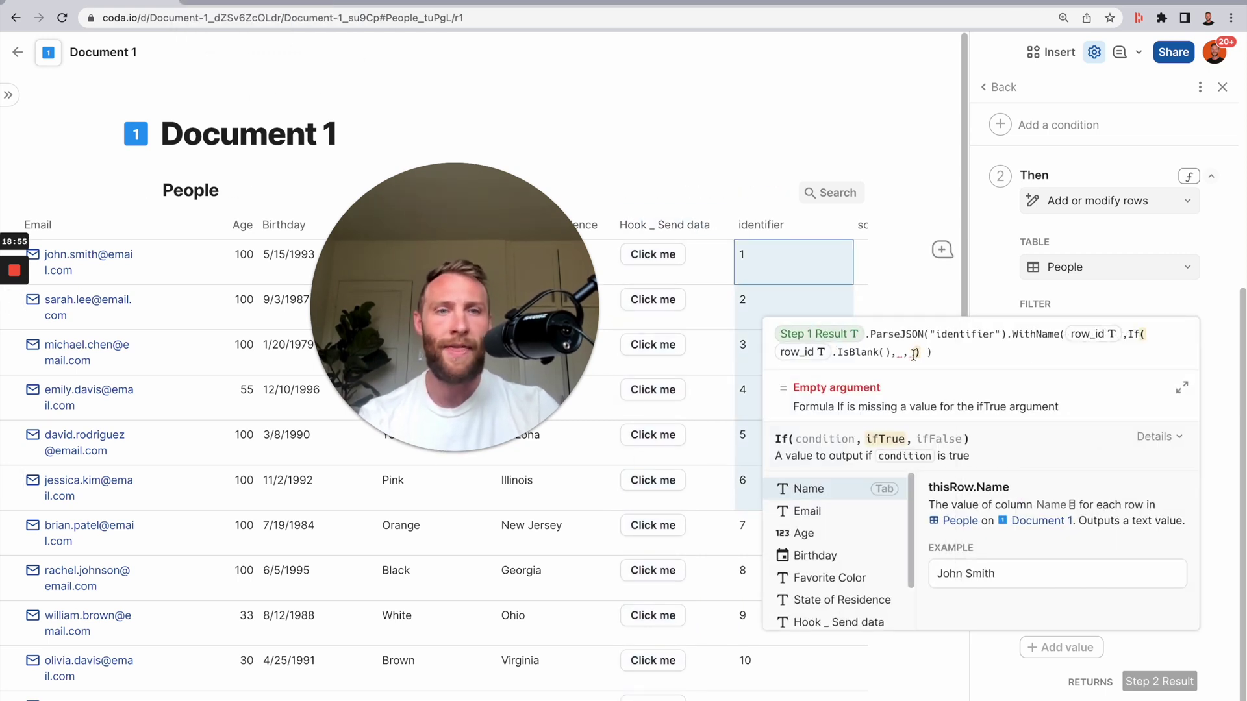
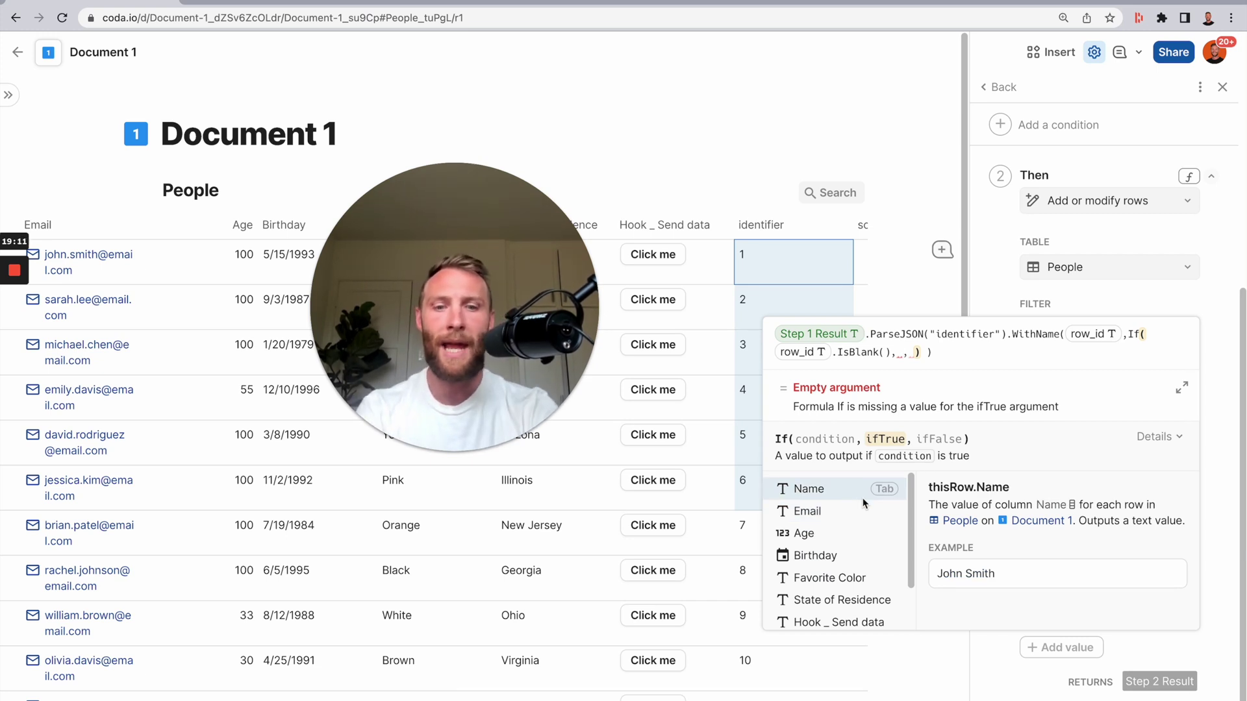
# - Start the If's true branch as source 2 = Step 1 Result
pyautogui.write('source 2')
pyautogui.press('Tab')
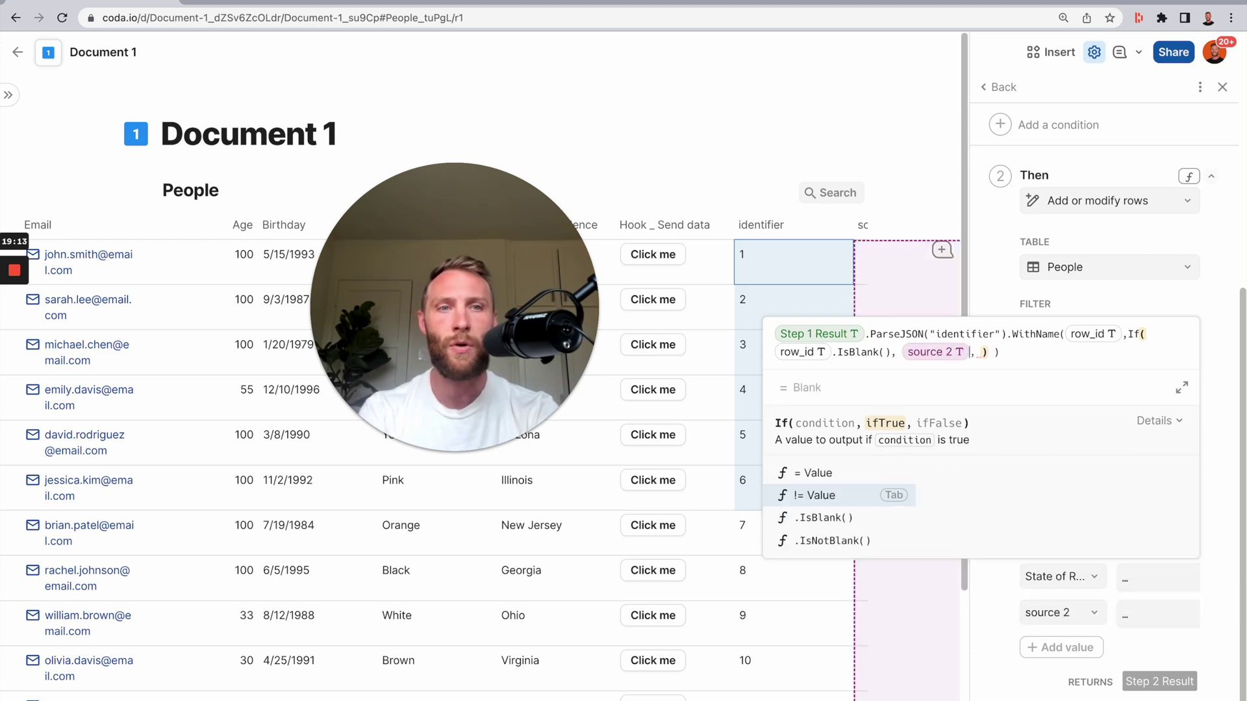
pyautogui.write('=State of Residence')
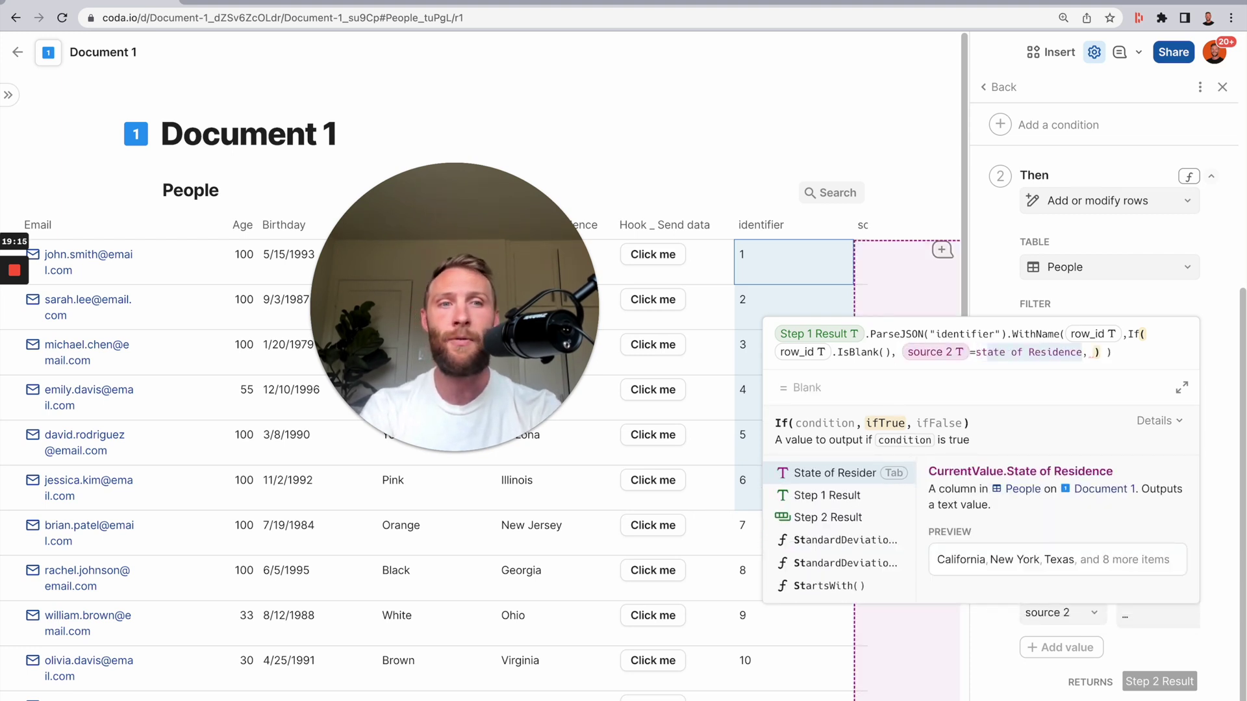
pyautogui.press('BackSpace')
pyautogui.press('BackSpace')
pyautogui.press('BackSpace')
pyautogui.press('BackSpace')
pyautogui.press('BackSpace')
pyautogui.press('BackSpace')
pyautogui.press('BackSpace')
pyautogui.press('BackSpace')
pyautogui.press('BackSpace')
pyautogui.press('BackSpace')
pyautogui.press('BackSpace')
pyautogui.press('BackSpace')
pyautogui.press('BackSpace')
pyautogui.press('BackSpace')
pyautogui.press('BackSpace')
pyautogui.press('BackSpace')
pyautogui.write('Step 1 Result')
pyautogui.press('Tab')
# - Parse the "source" field and add identifier = row_id as the false branch, then close the editor
pyautogui.write('.ParseJSON()')
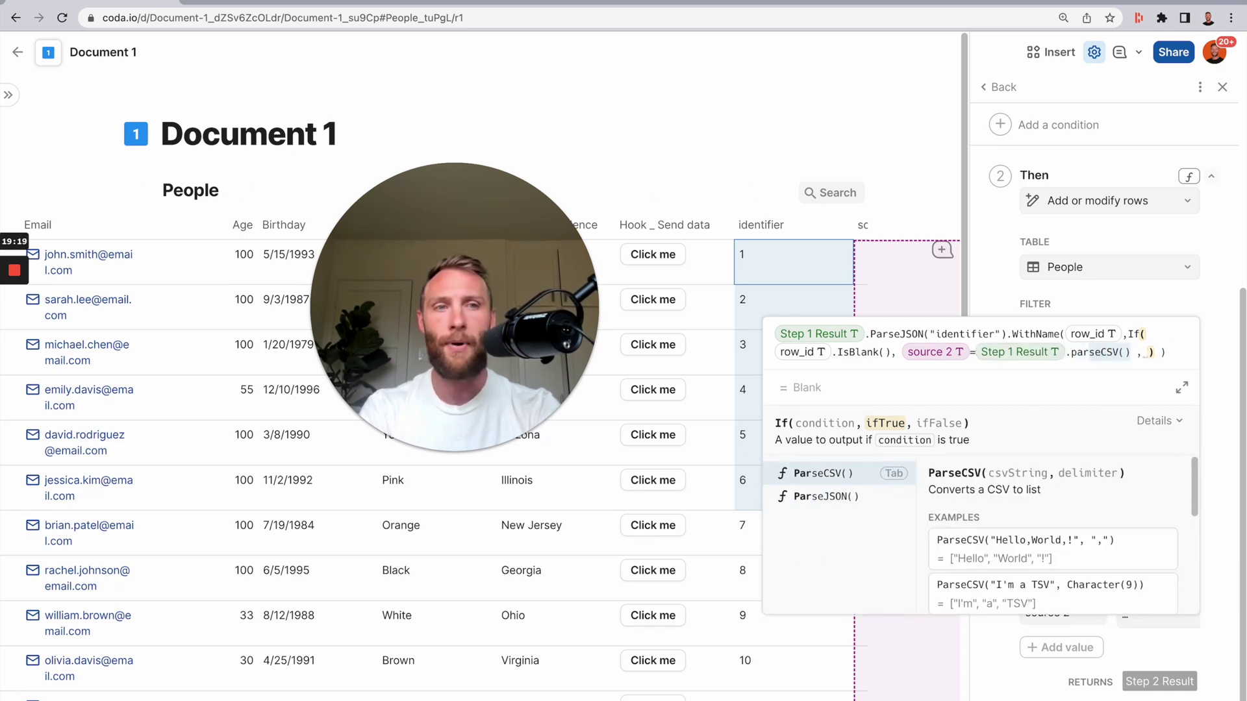
pyautogui.press('Left')
pyautogui.write('"')
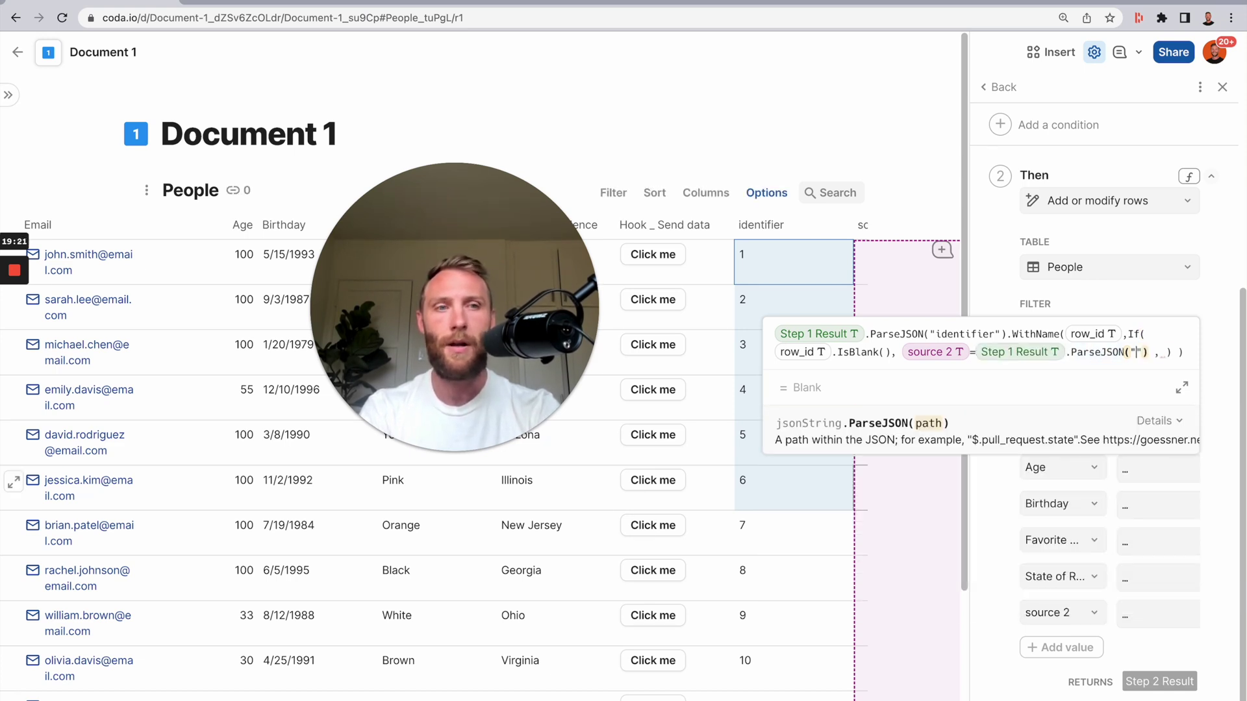
pyautogui.write('source"')
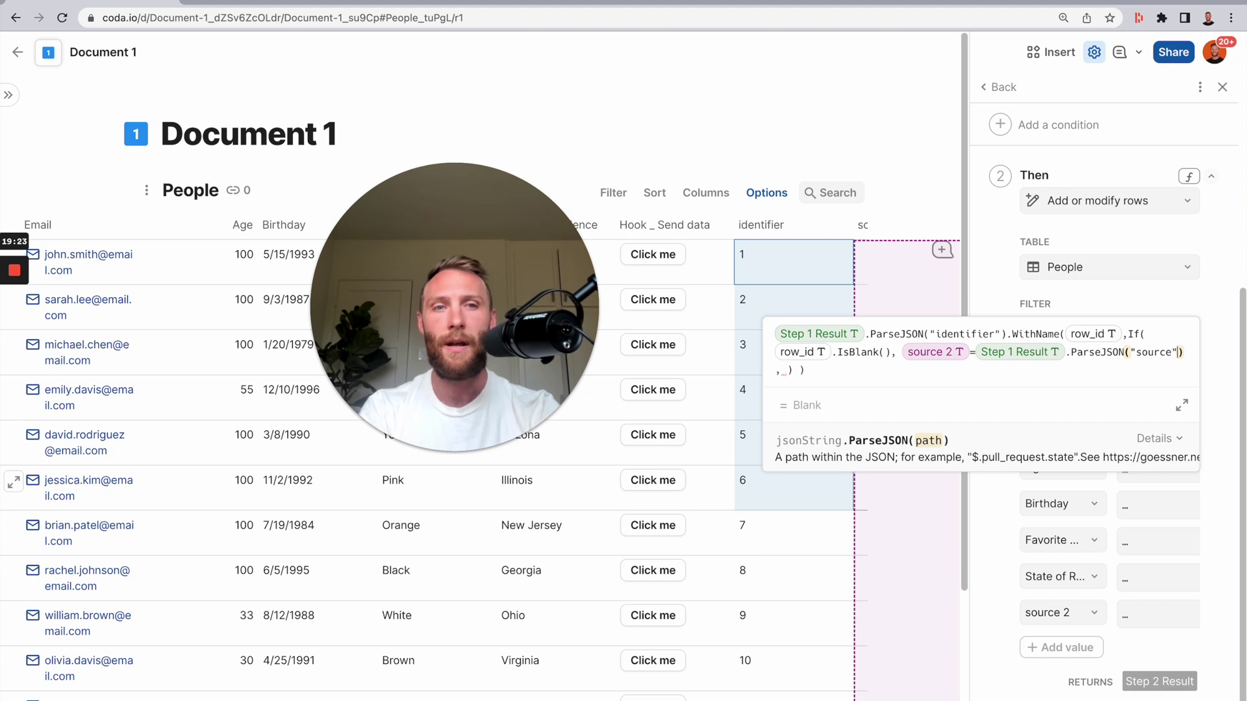
pyautogui.write('),')
pyautogui.write('identifier')
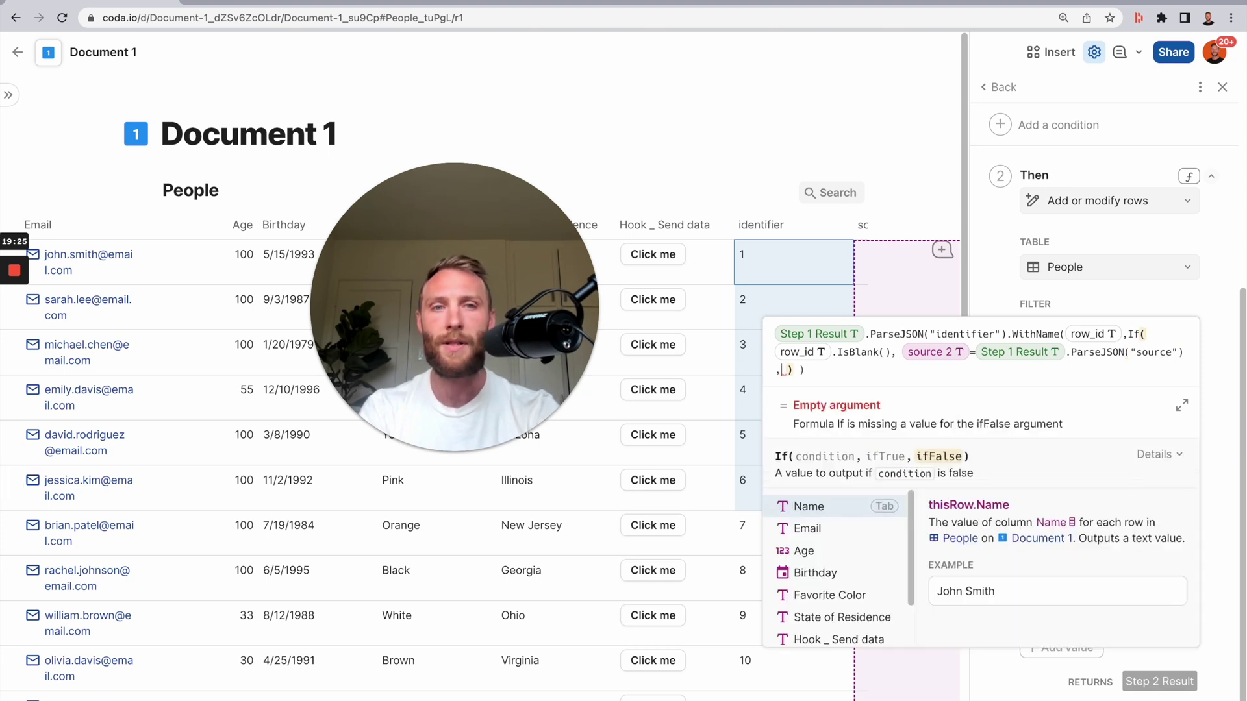
pyautogui.press('Tab')
pyautogui.press('Tab')
pyautogui.write('r')
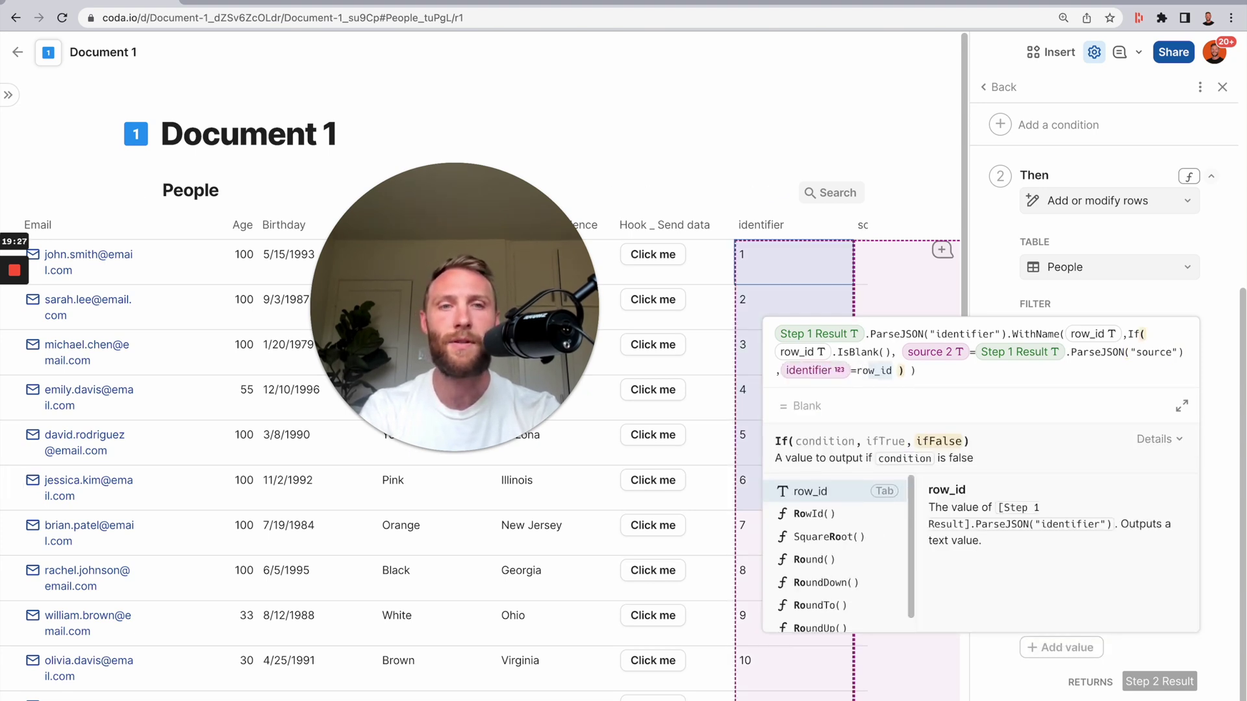
pyautogui.press('Tab')
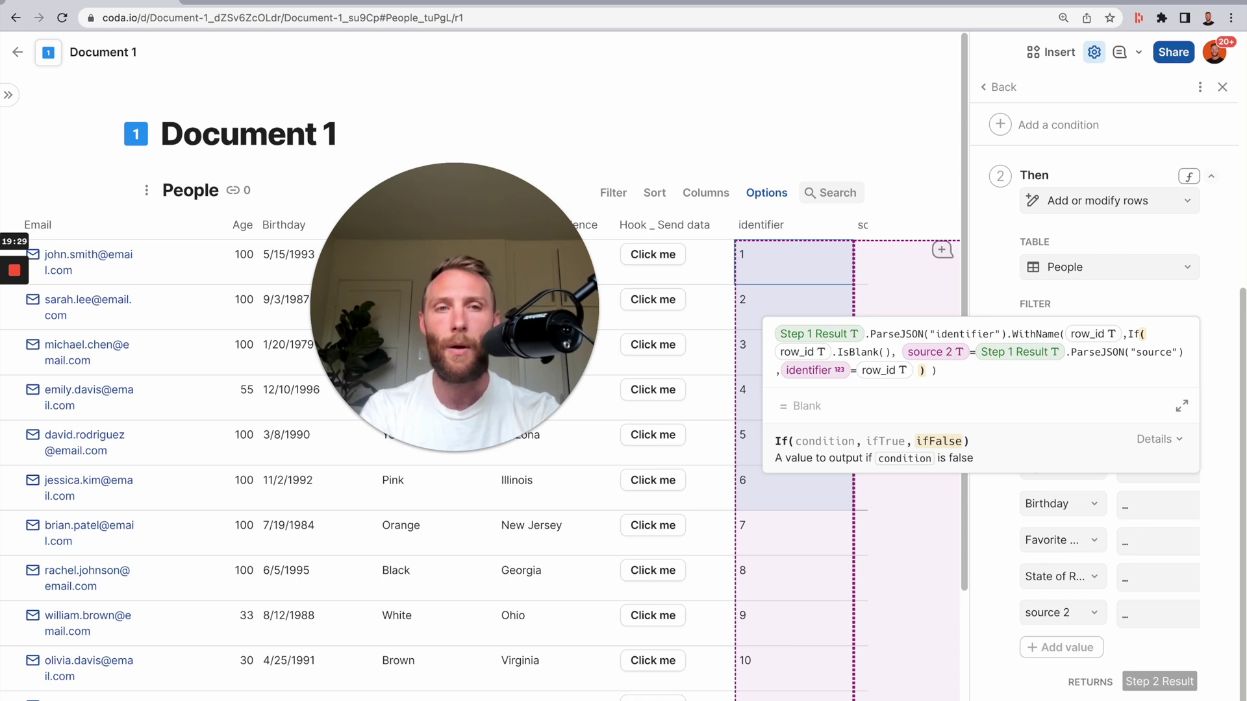
pyautogui.press('Return')
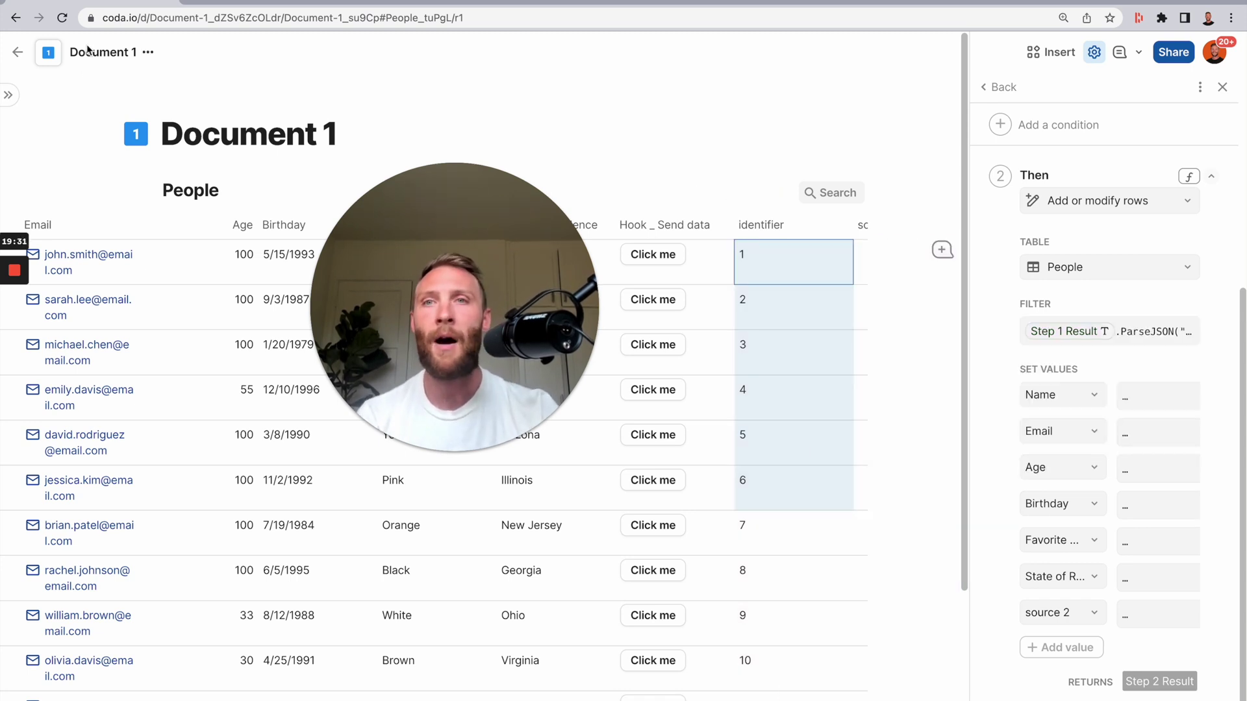
# - In Document 2, show the Then step as a form and open its Filter formula
pyautogui.click(263, 2)
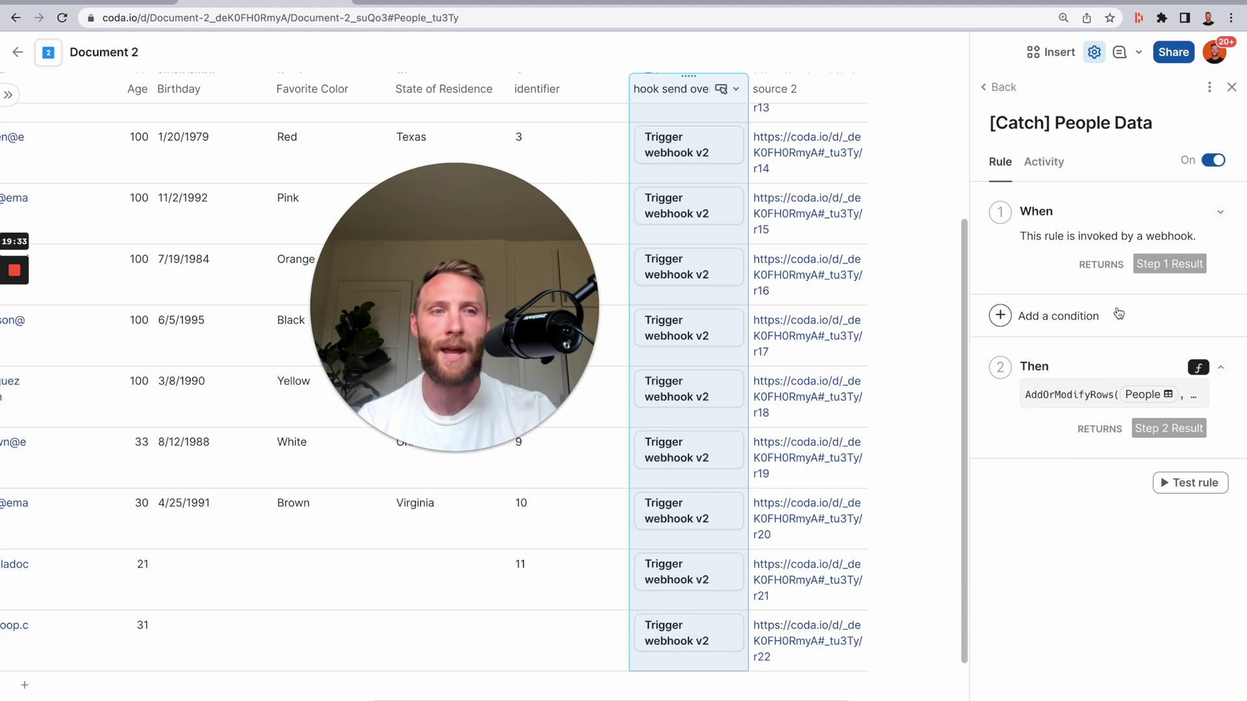
pyautogui.click(1199, 368)
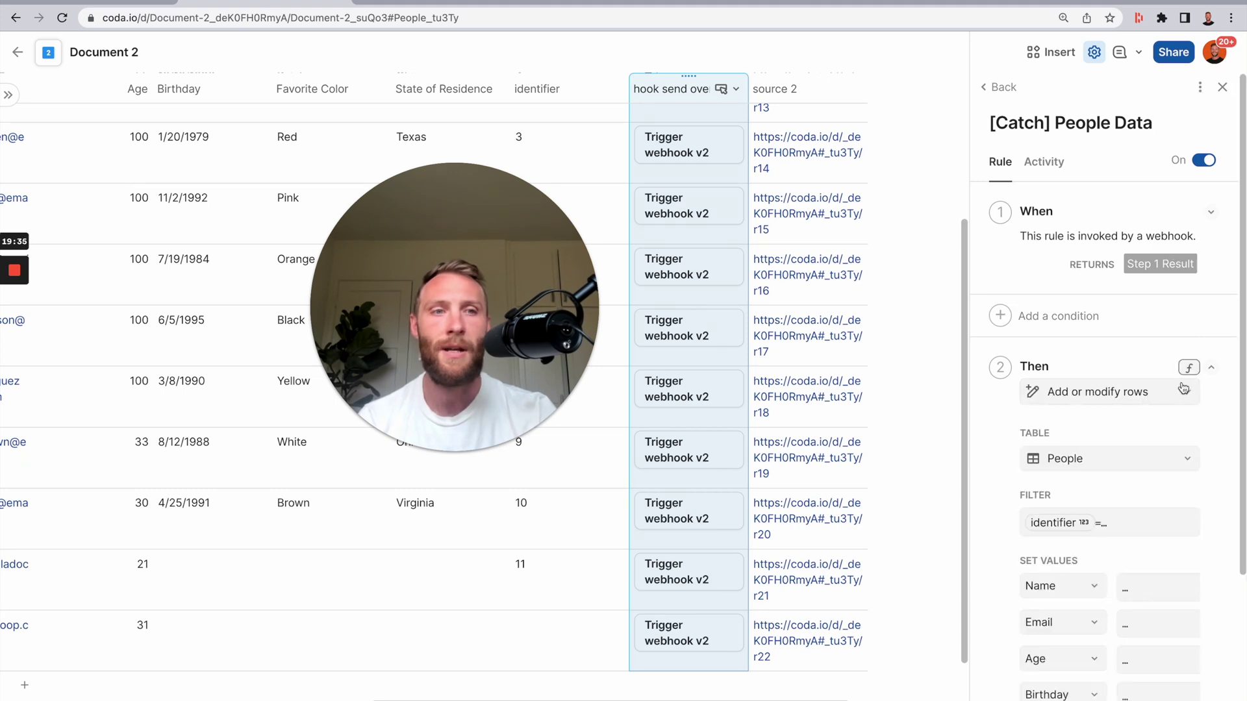
pyautogui.click(1111, 537)
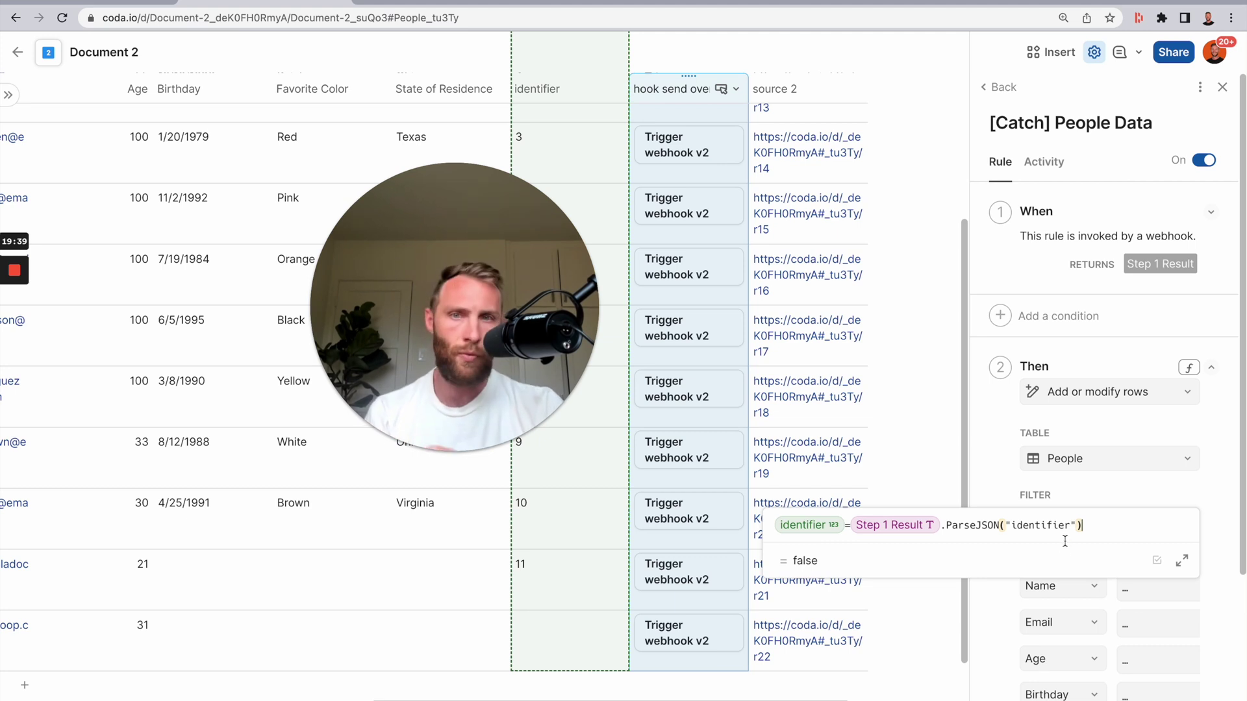
pyautogui.click(591, 575)
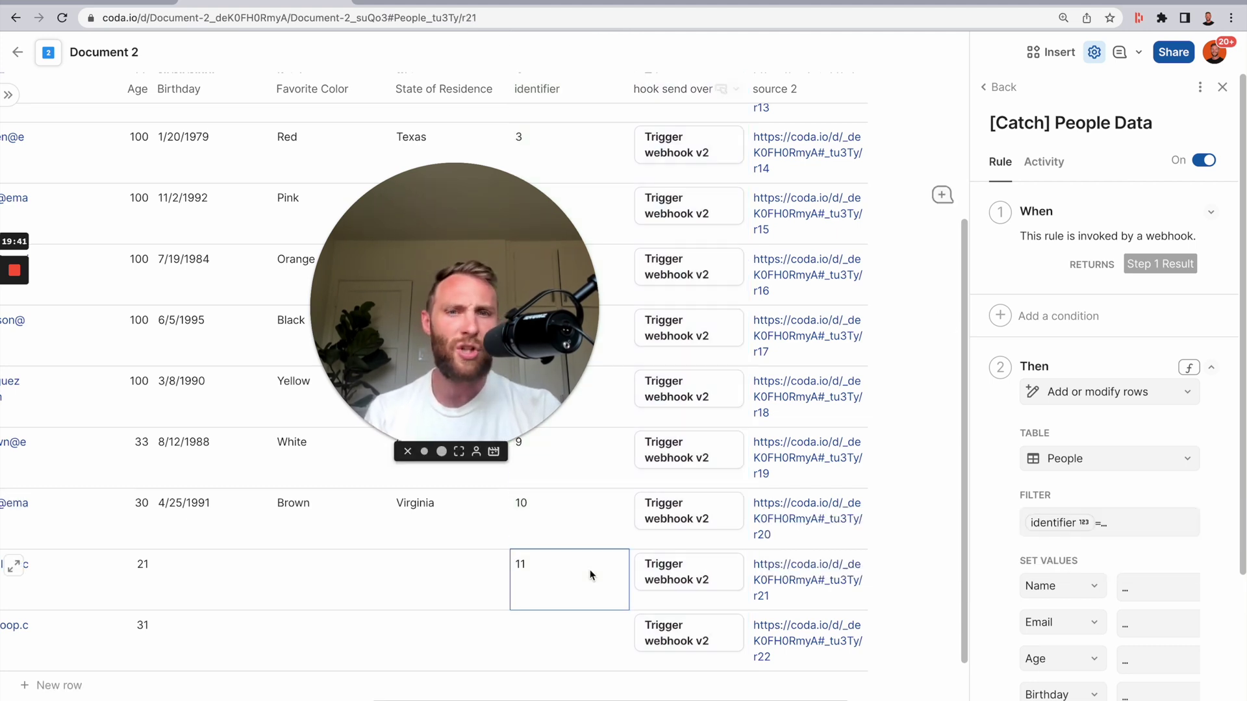
# - Check the identifier and source 2 columns in the table, then reopen the Filter formula
pyautogui.click(552, 89)
pyautogui.click(776, 89)
pyautogui.click(552, 89)
pyautogui.click(776, 89)
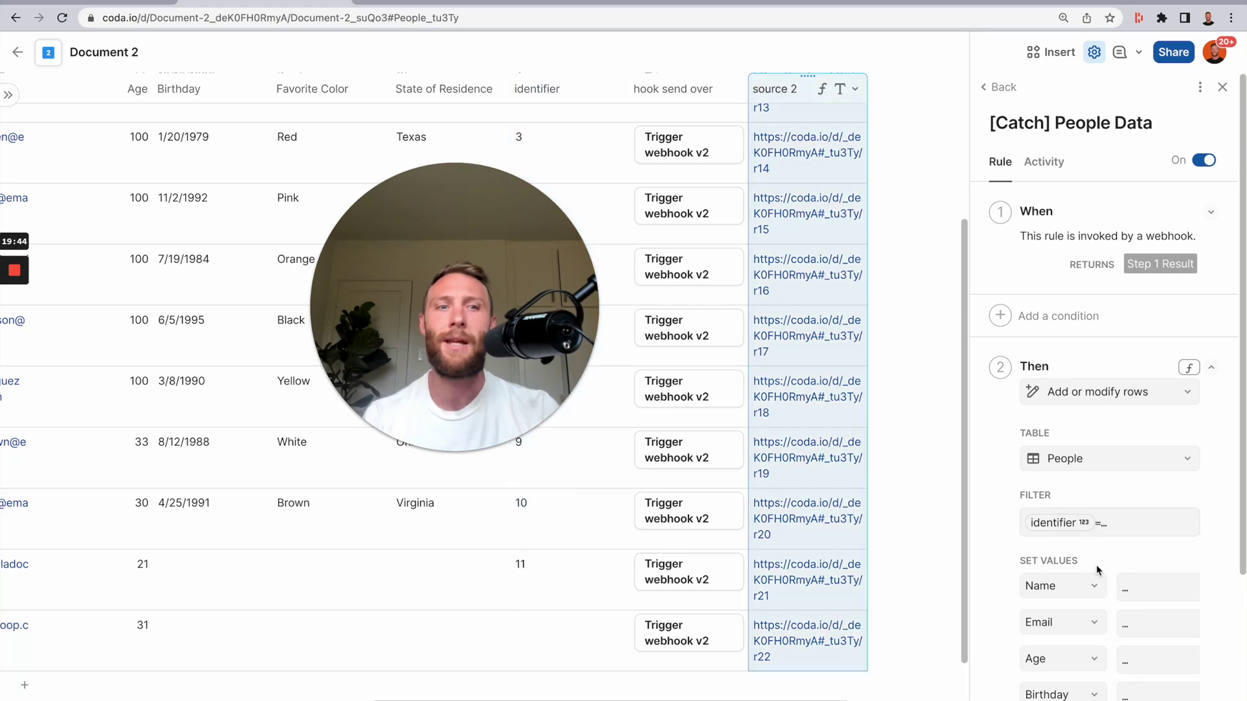
pyautogui.click(1133, 536)
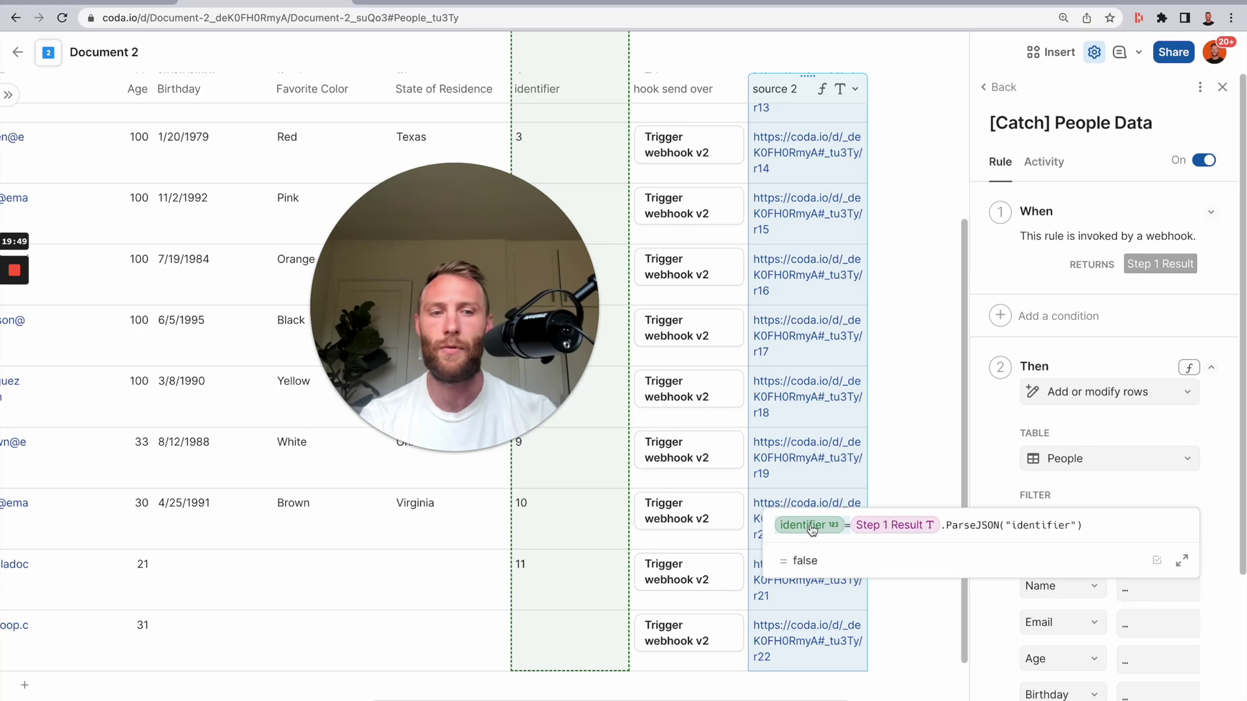
# - Drop the identifier= prefix and wrap the parsed value in WithName(source, ...)
pyautogui.press('BackSpace')
pyautogui.press('BackSpace')
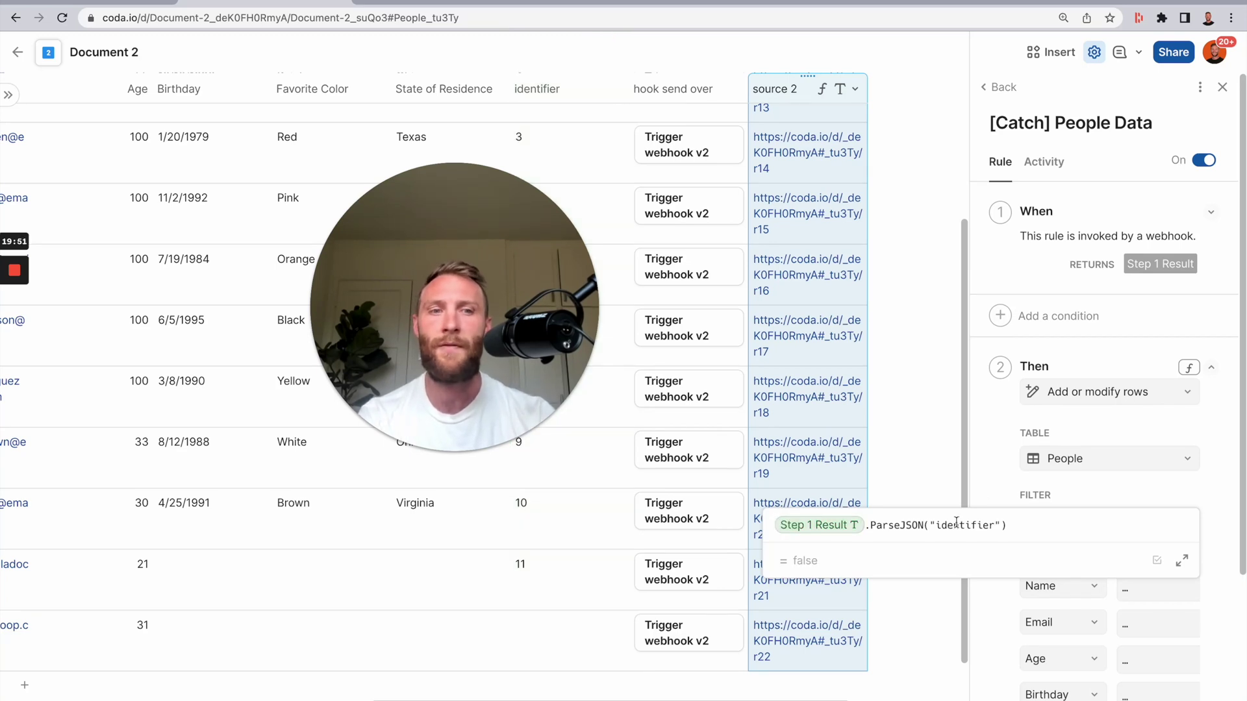
pyautogui.doubleClick(959, 523)
pyautogui.write('sourc')
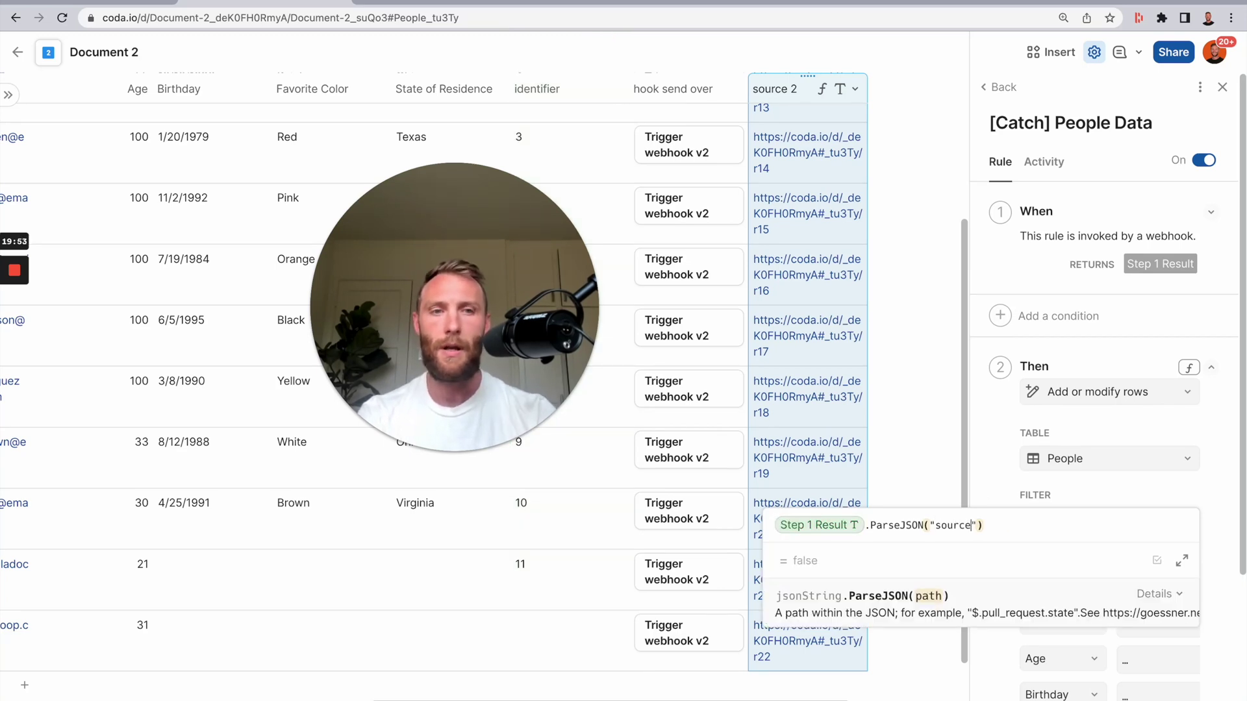
pyautogui.click(1009, 529)
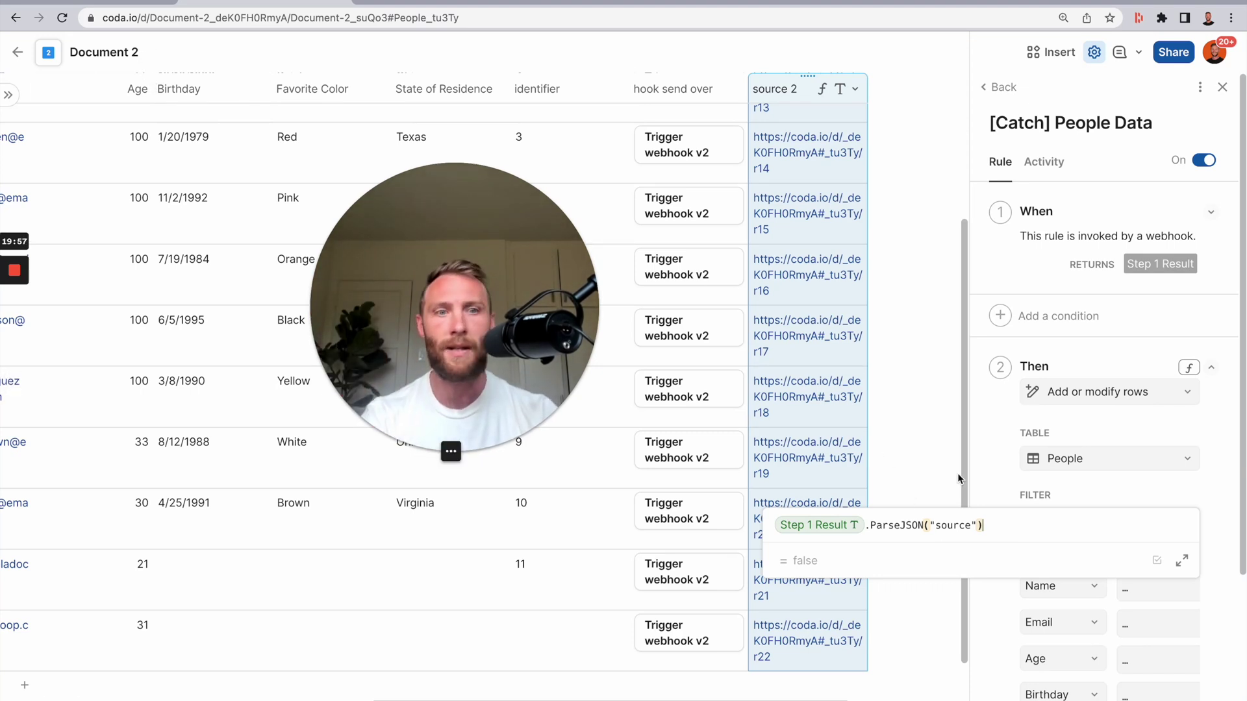
pyautogui.write('.wit')
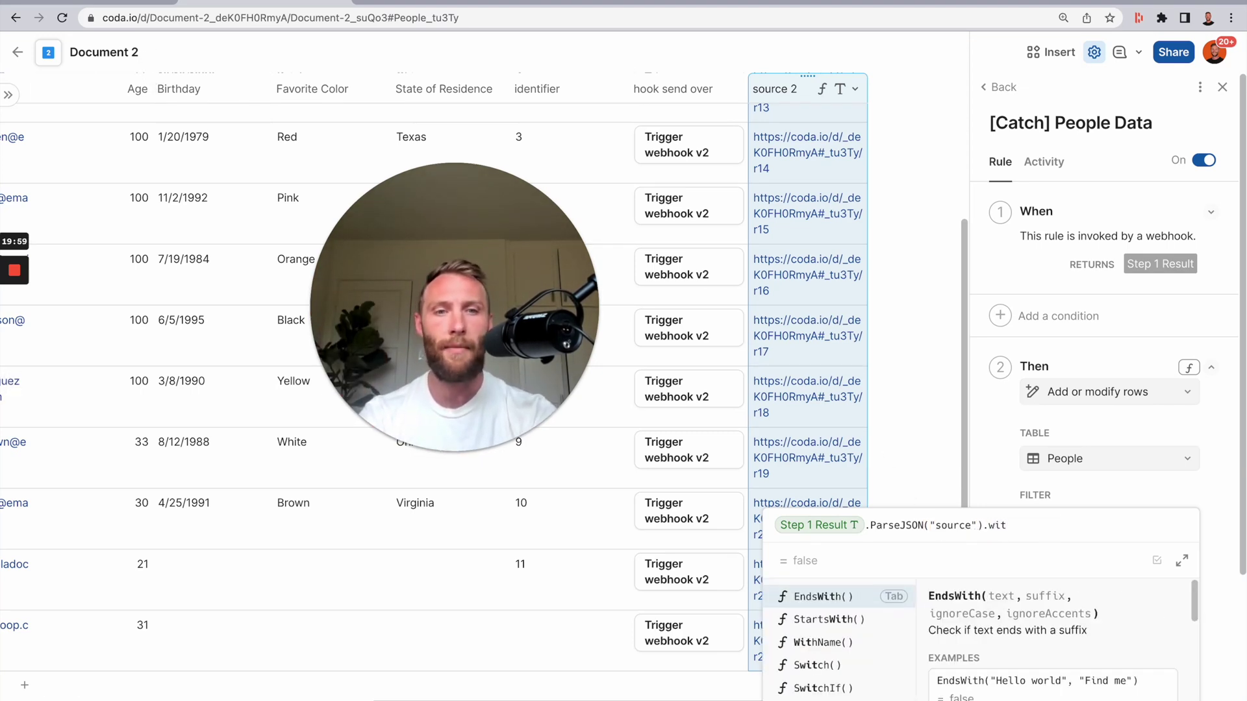
pyautogui.press('Down')
pyautogui.press('Down')
pyautogui.press('Tab')
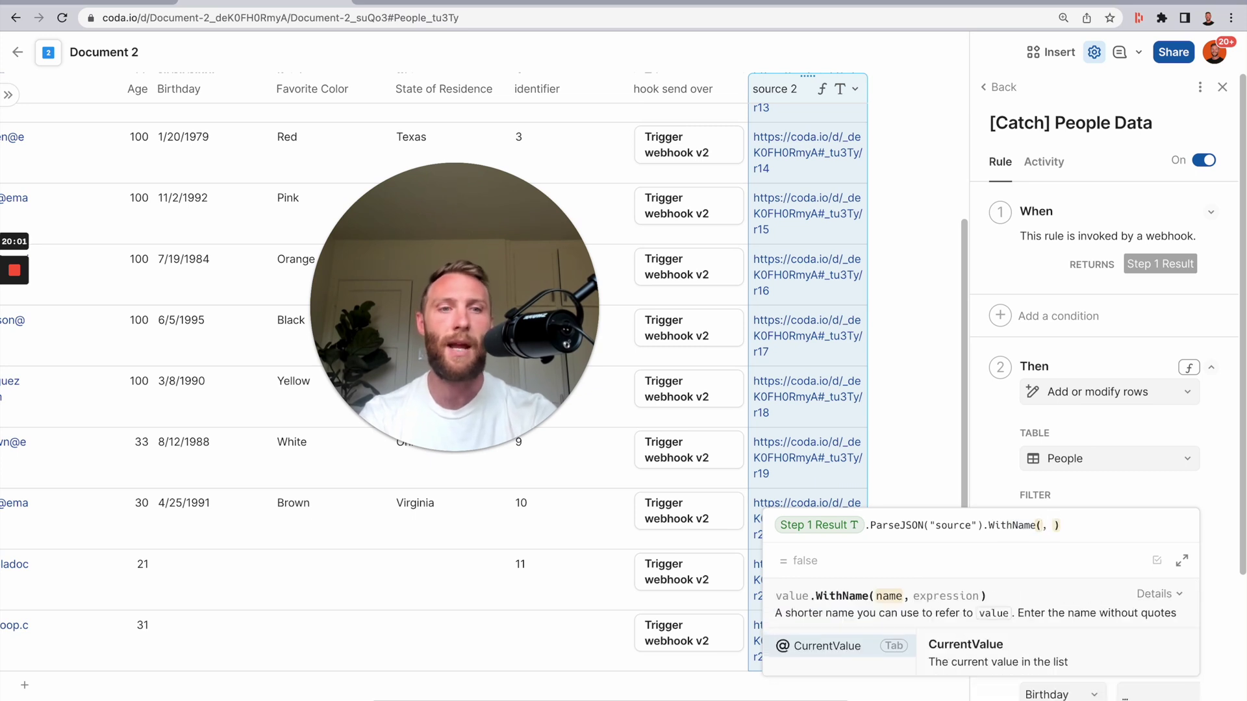
pyautogui.write('source')
pyautogui.press('Tab')
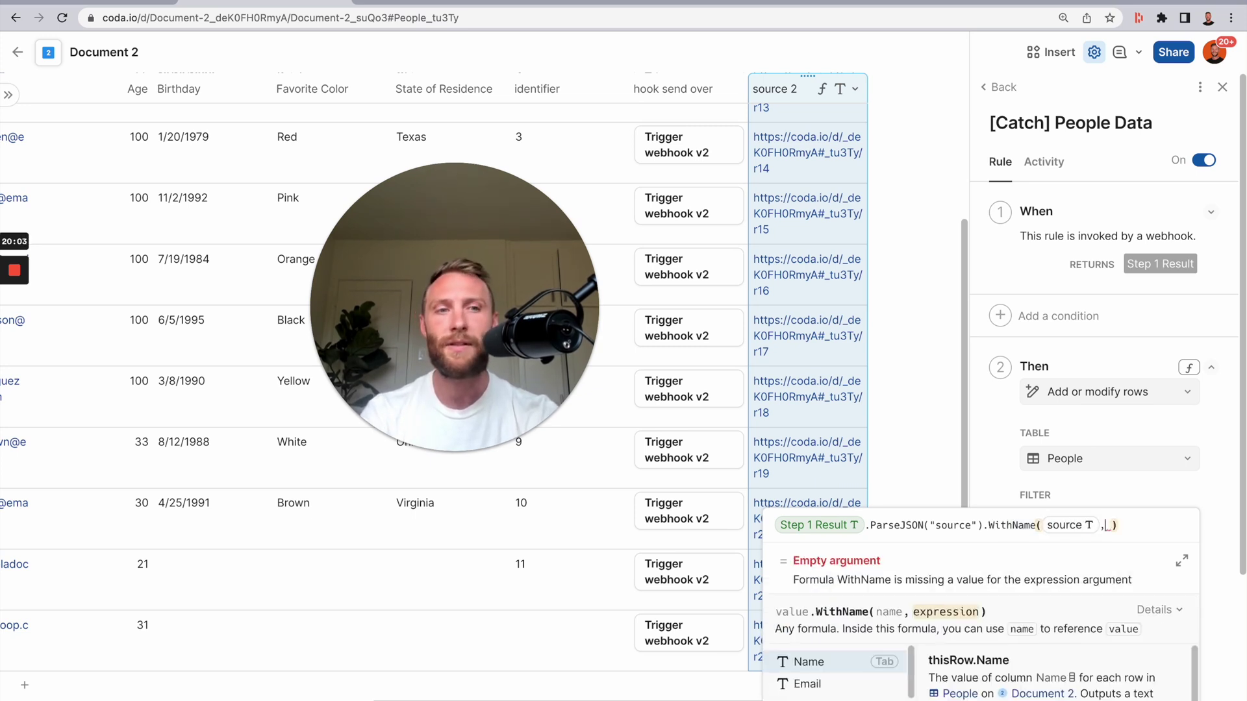
# - Begin an If with the condition source.IsBlank()
pyautogui.write('if')
pyautogui.press('Tab')
pyautogui.write('sou')
pyautogui.press('Tab')
pyautogui.write('.IsB')
pyautogui.press('Tab')
pyautogui.press('Tab')
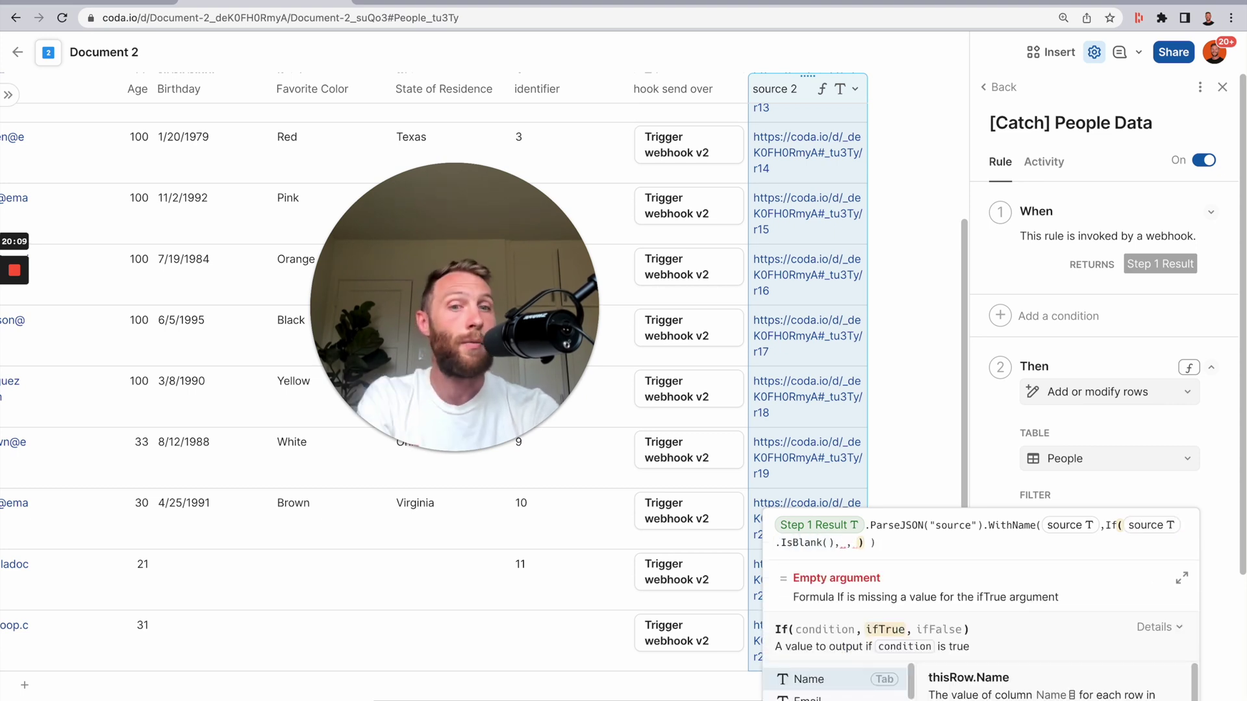
# - Set the true branch to identifier = Step 1 Result.ParseJSON("identifier")
pyautogui.write('identifier ')
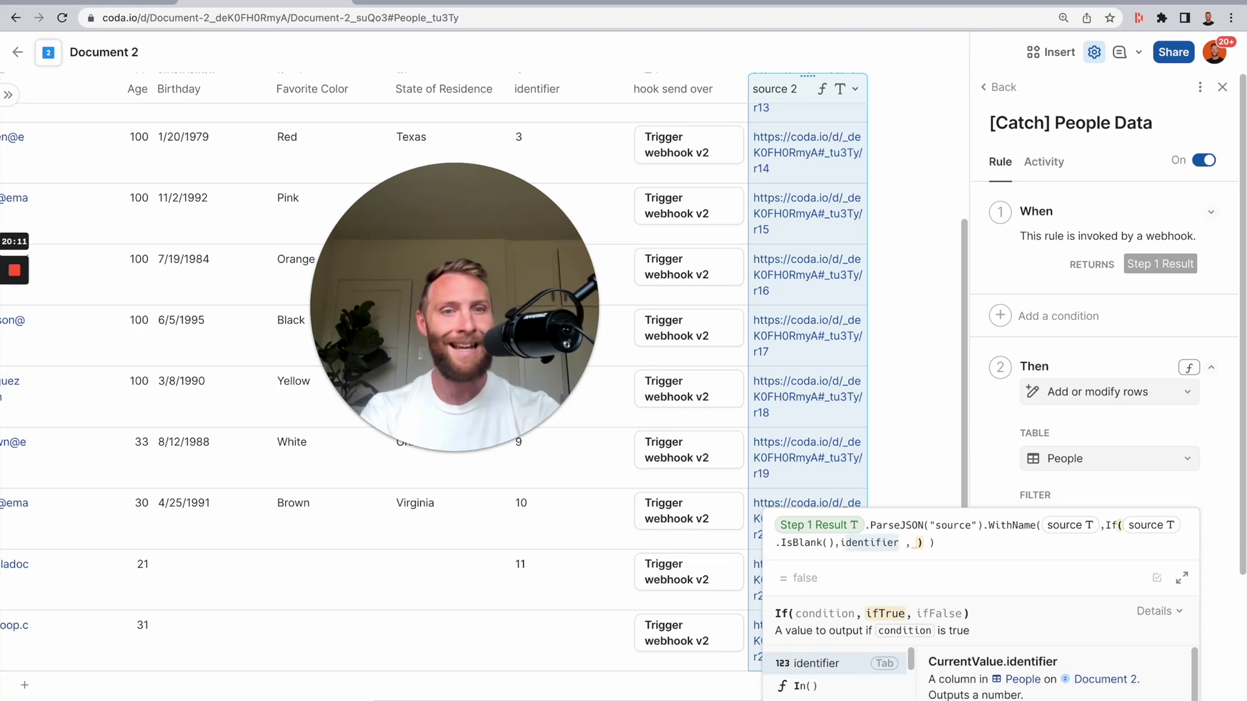
pyautogui.write('=state of Residence')
pyautogui.press('BackSpace')
pyautogui.press('BackSpace')
pyautogui.press('BackSpace')
pyautogui.press('BackSpace')
pyautogui.press('BackSpace')
pyautogui.press('BackSpace')
pyautogui.press('BackSpace')
pyautogui.press('BackSpace')
pyautogui.press('BackSpace')
pyautogui.press('BackSpace')
pyautogui.press('BackSpace')
pyautogui.press('BackSpace')
pyautogui.press('BackSpace')
pyautogui.press('BackSpace')
pyautogui.press('BackSpace')
pyautogui.press('BackSpace')
pyautogui.press('BackSpace')
pyautogui.press('BackSpace')
pyautogui.write('Step')
pyautogui.press('Tab')
pyautogui.write('.Pars')
pyautogui.press('Tab')
pyautogui.press('Left')
pyautogui.write('"')
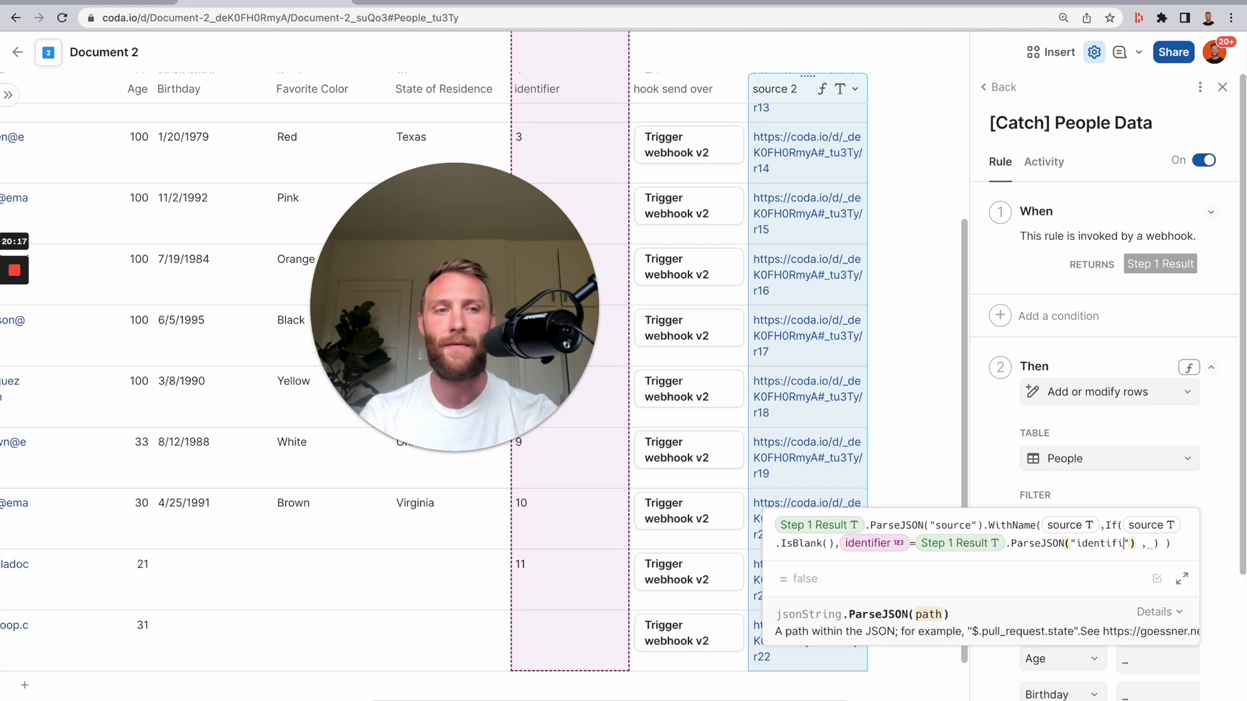
pyautogui.write('identifier')
pyautogui.press('Right')
pyautogui.press('Right')
# - Add source = Step 1 Result.ParseJSON("source") as the false branch and commit the filter
pyautogui.write(', ')
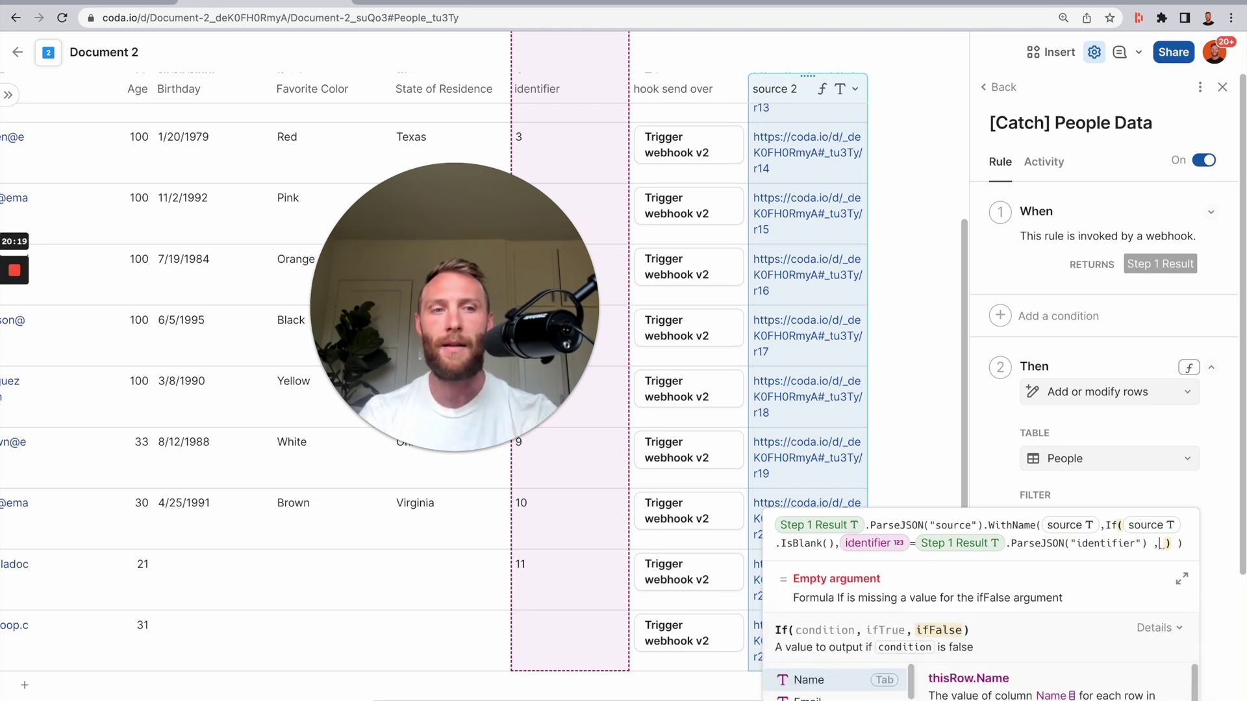
pyautogui.write('source')
pyautogui.press('Tab')
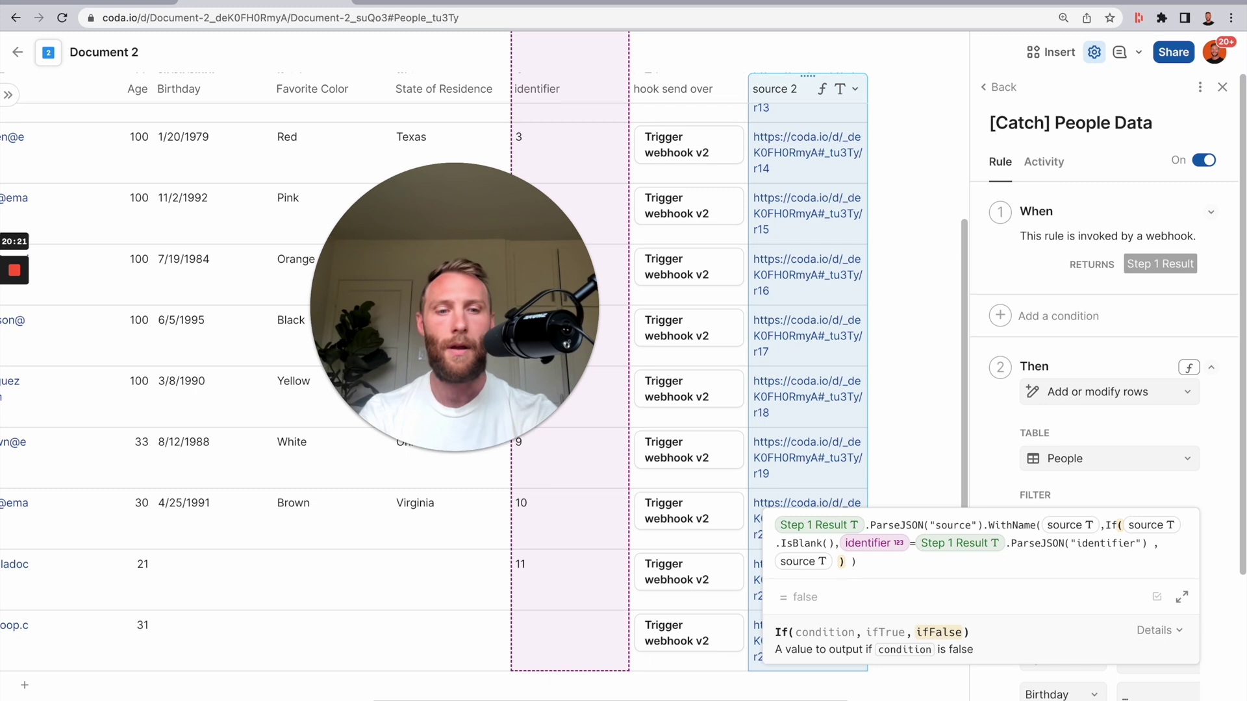
pyautogui.write('=State of Residence')
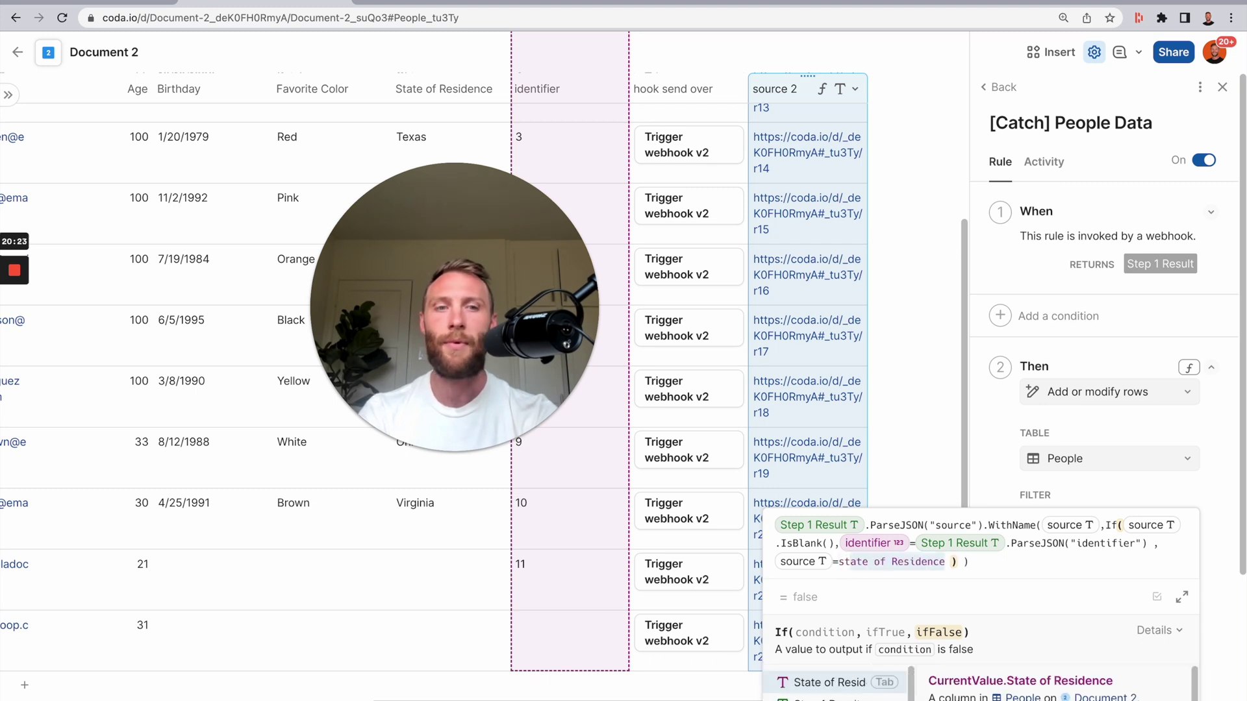
pyautogui.press('BackSpace')
pyautogui.press('BackSpace')
pyautogui.press('BackSpace')
pyautogui.press('BackSpace')
pyautogui.press('BackSpace')
pyautogui.press('BackSpace')
pyautogui.press('BackSpace')
pyautogui.write('ep')
pyautogui.press('Tab')
pyautogui.write('.parseCSV()')
pyautogui.press('Down')
pyautogui.press('Tab')
pyautogui.write('"')
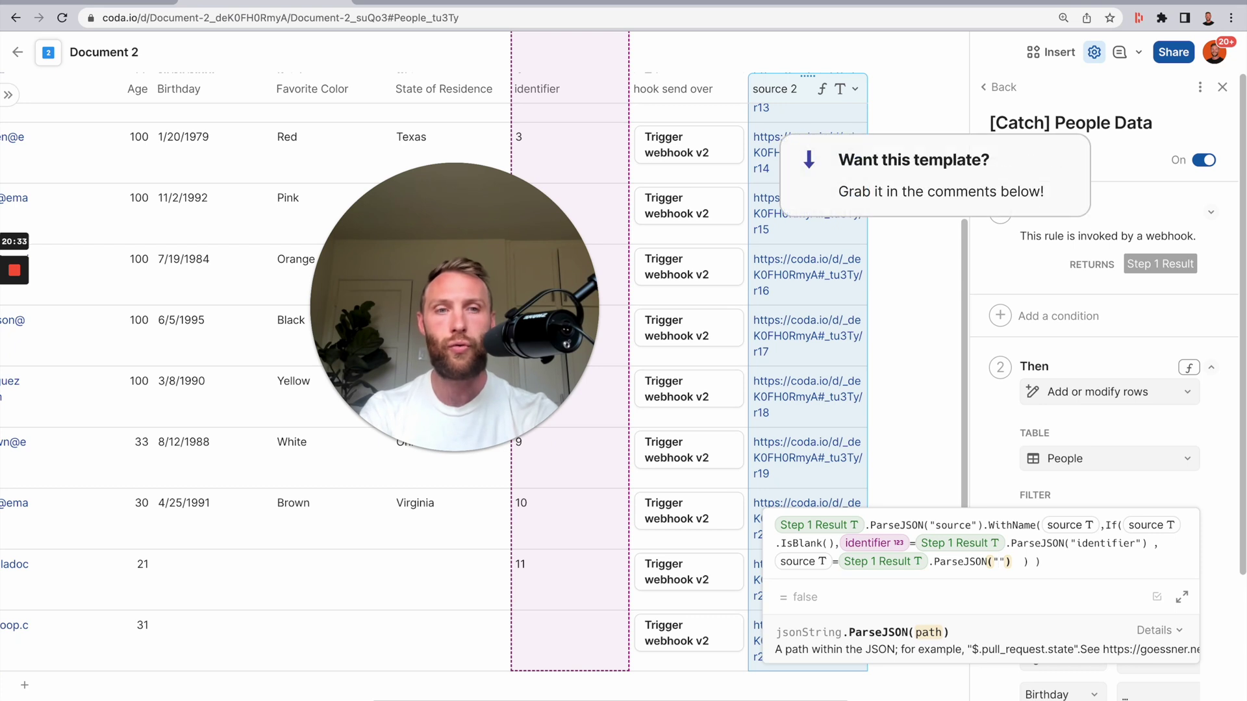
pyautogui.write('source')
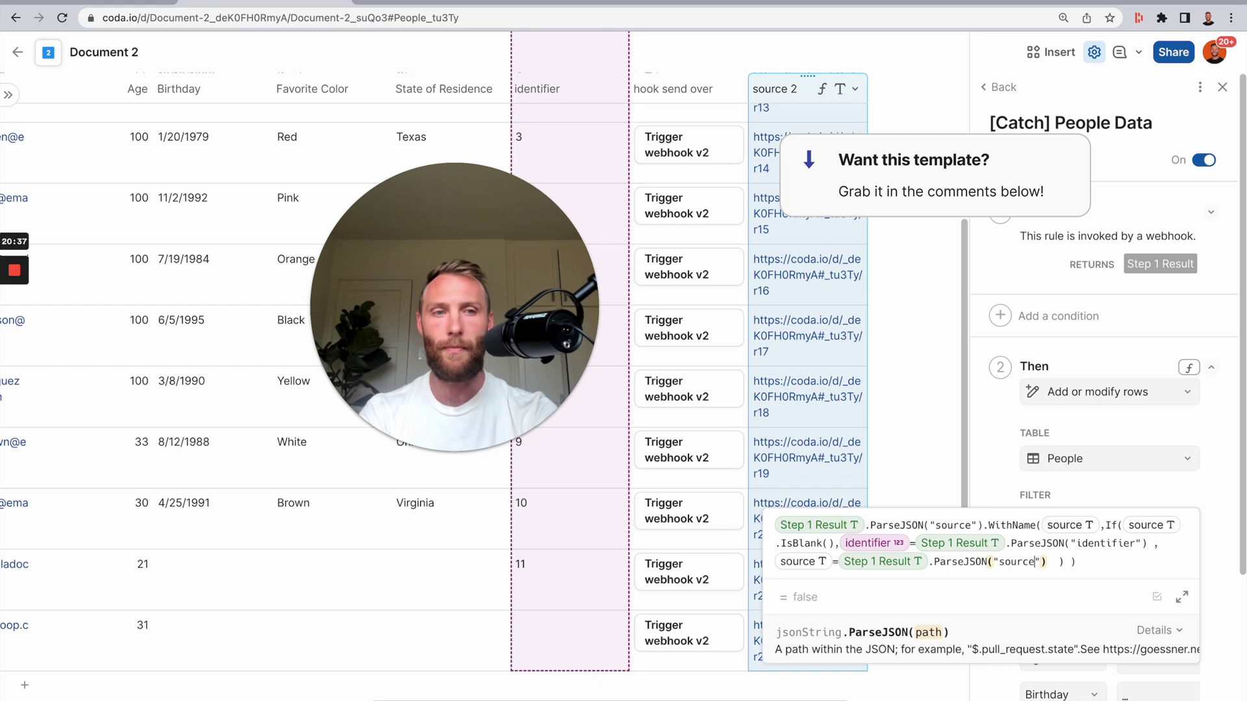
pyautogui.press('Return')
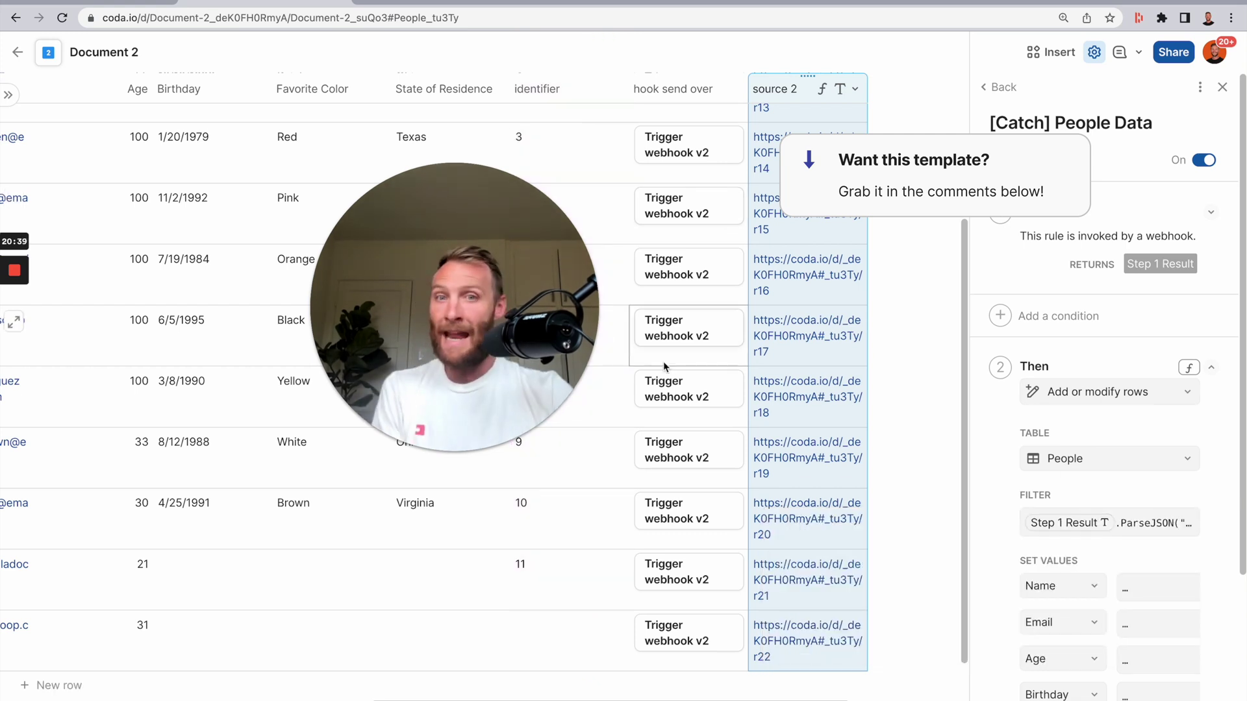
# - Turn off the [Send] People rule in Document 2
pyautogui.click(995, 87)
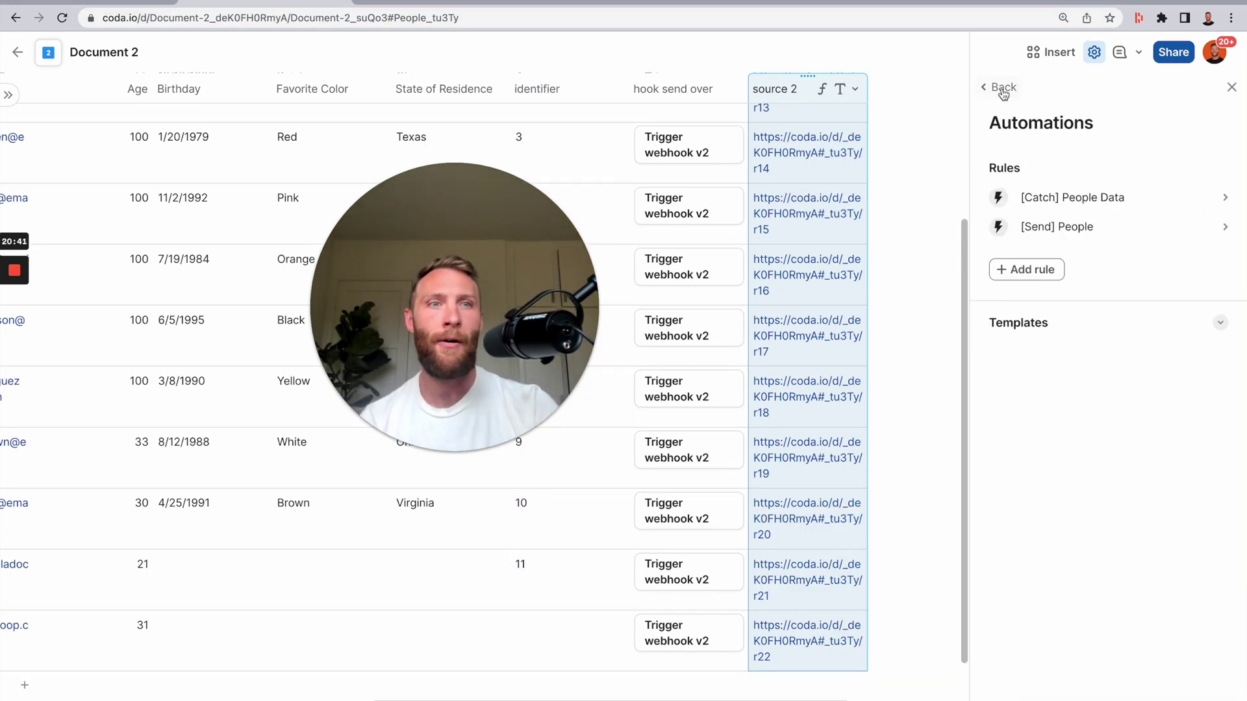
pyautogui.moveTo(545, 287); pyautogui.dragTo(619, 367)
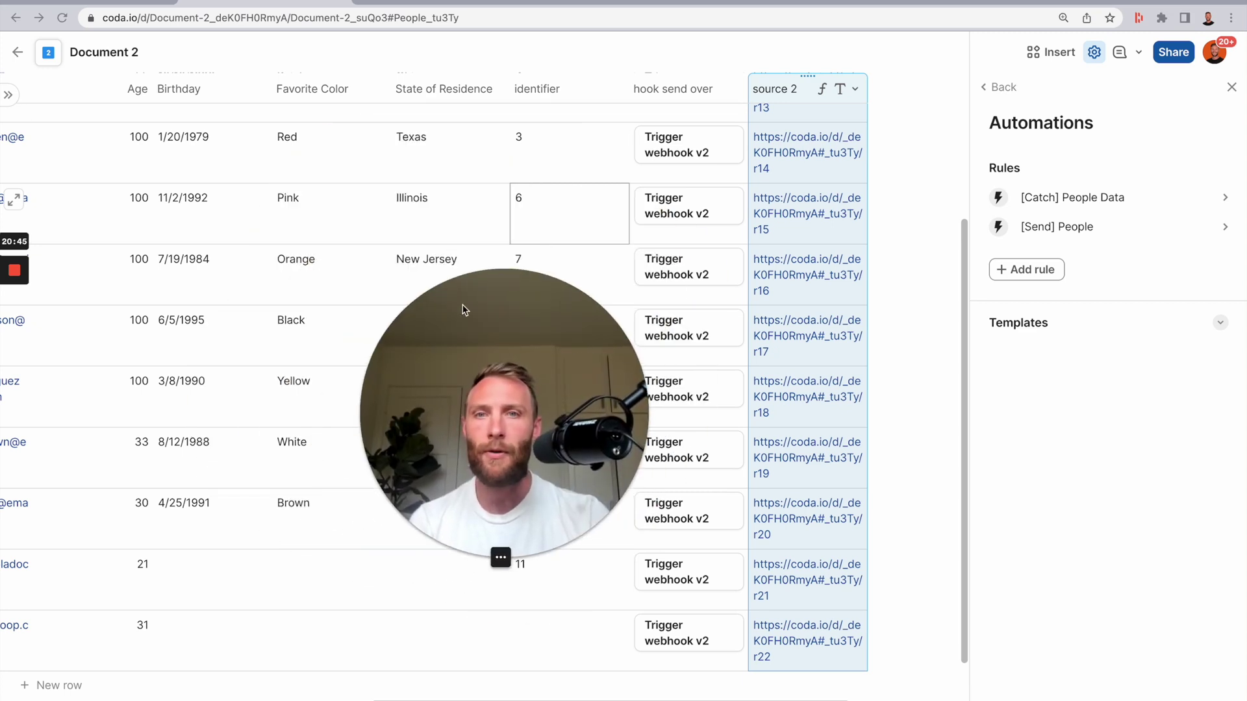
pyautogui.click(1091, 227)
pyautogui.click(1212, 161)
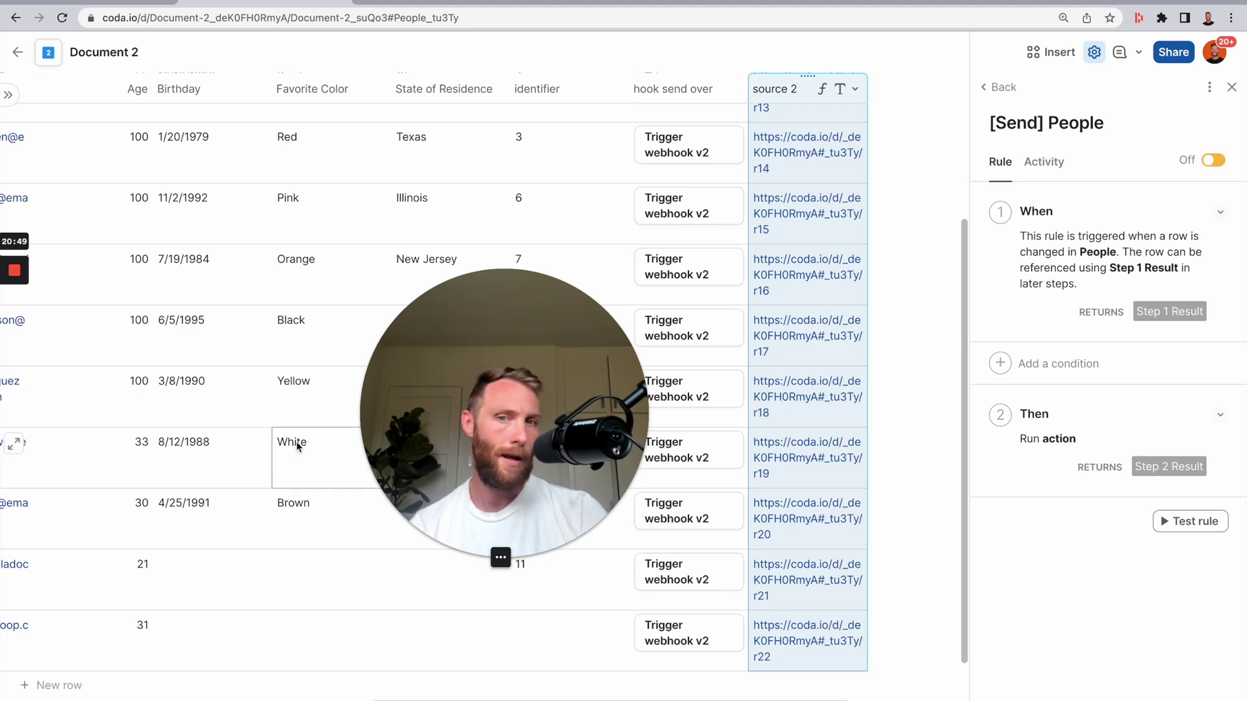
# - Add a new People row named Darth Vader with an e-mail address filled in
pyautogui.moveTo(503, 431); pyautogui.dragTo(430, 376)
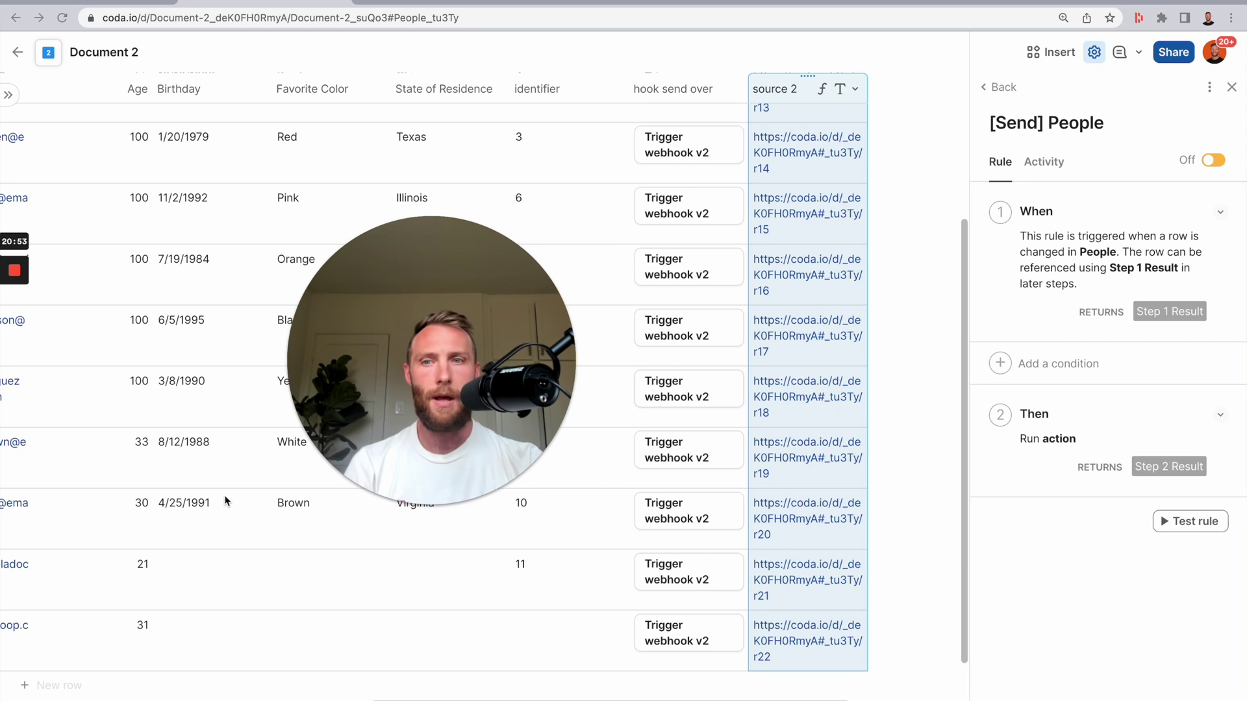
pyautogui.click(214, 513)
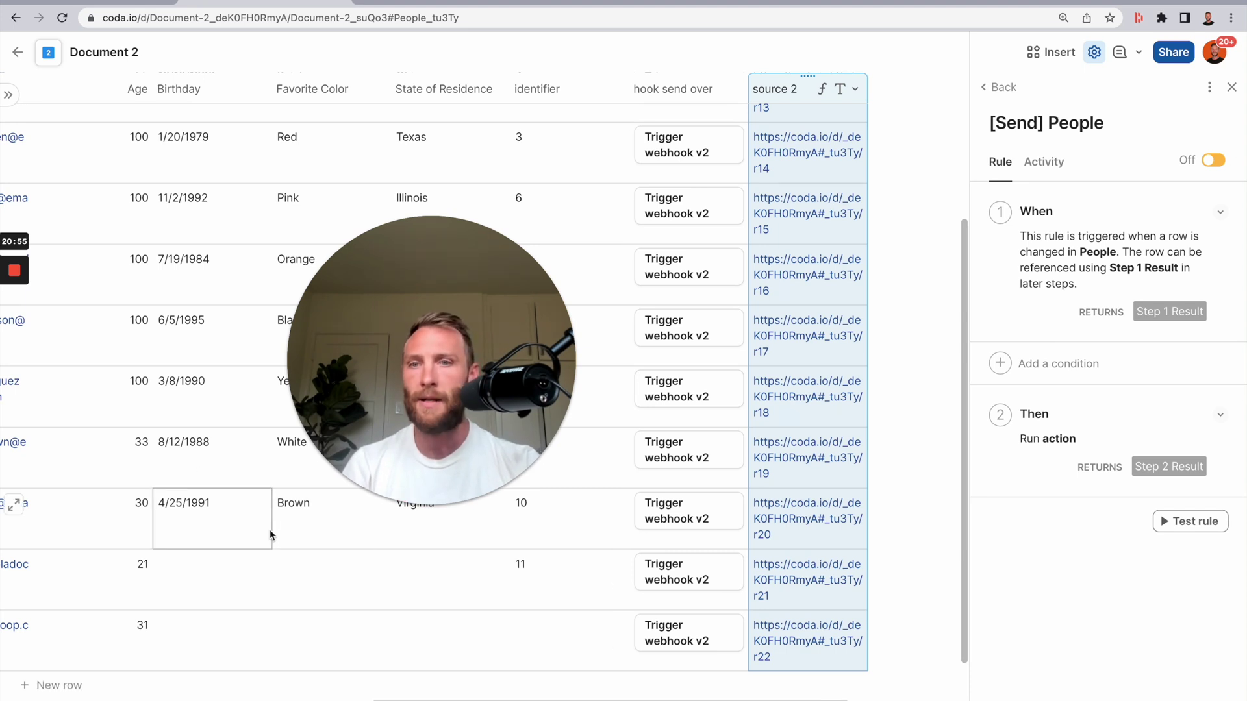
pyautogui.hscroll(-2, 252, 525)
pyautogui.hscroll(-3, 251, 525)
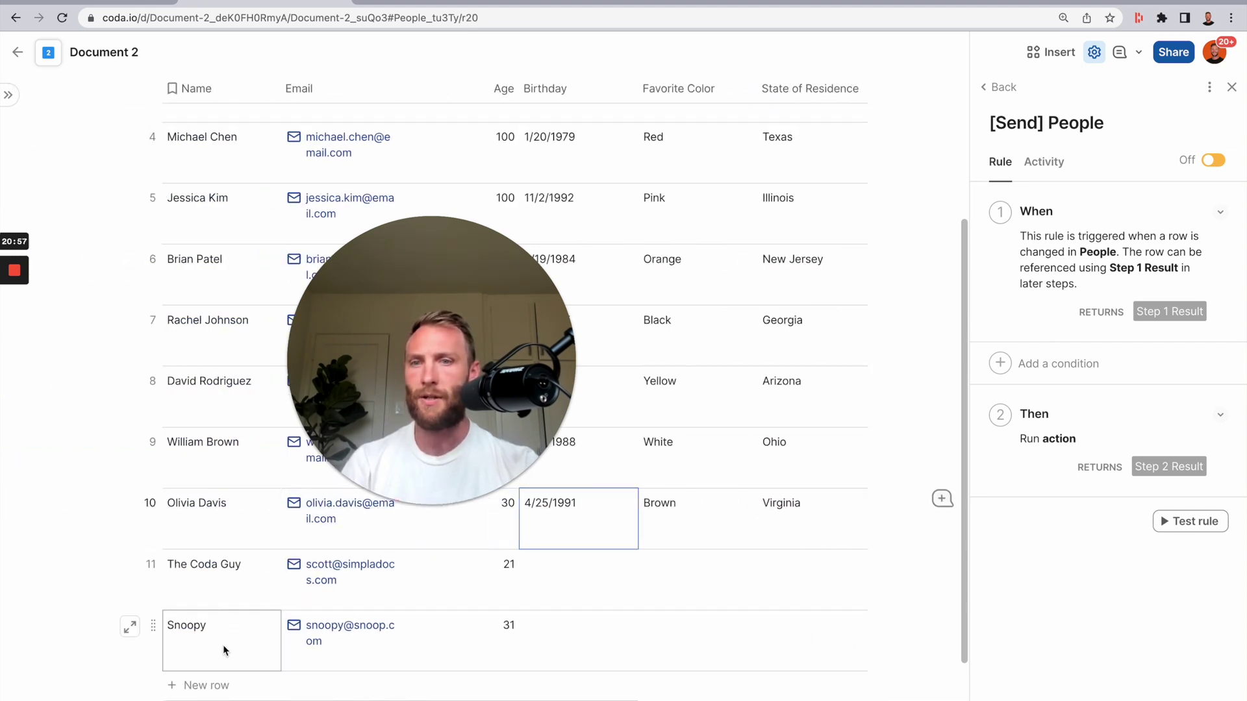
pyautogui.click(200, 686)
pyautogui.press('Tab')
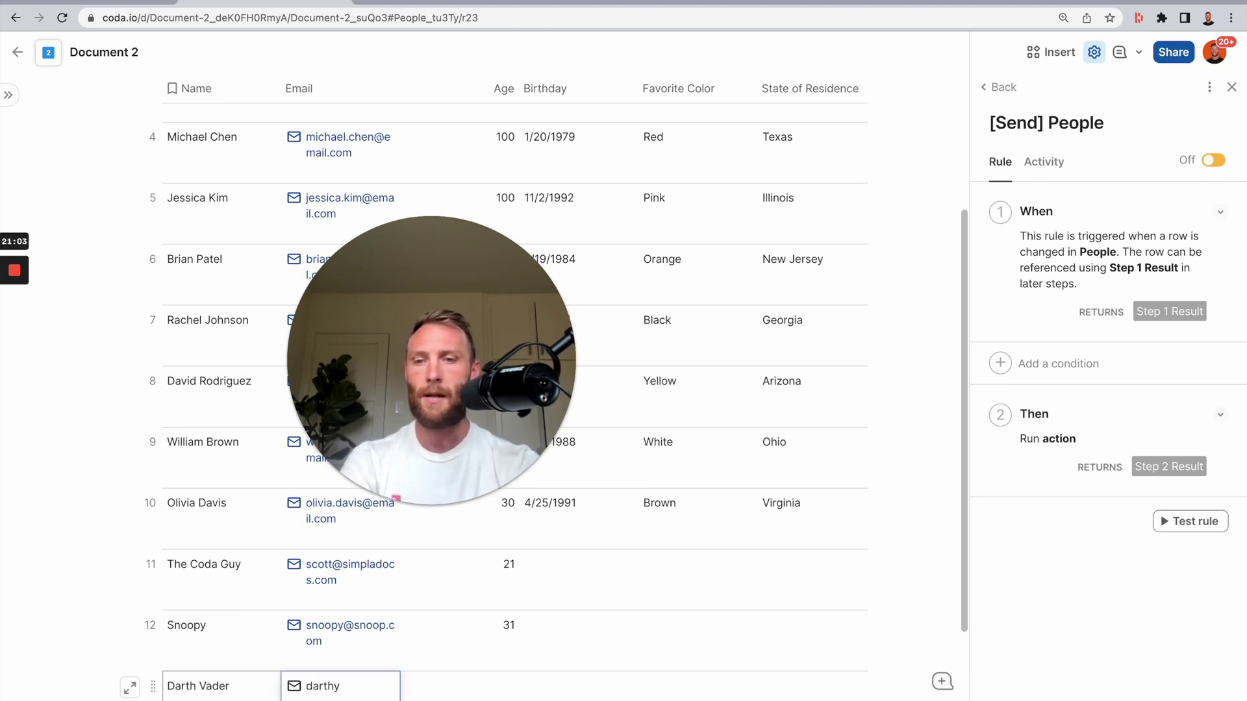
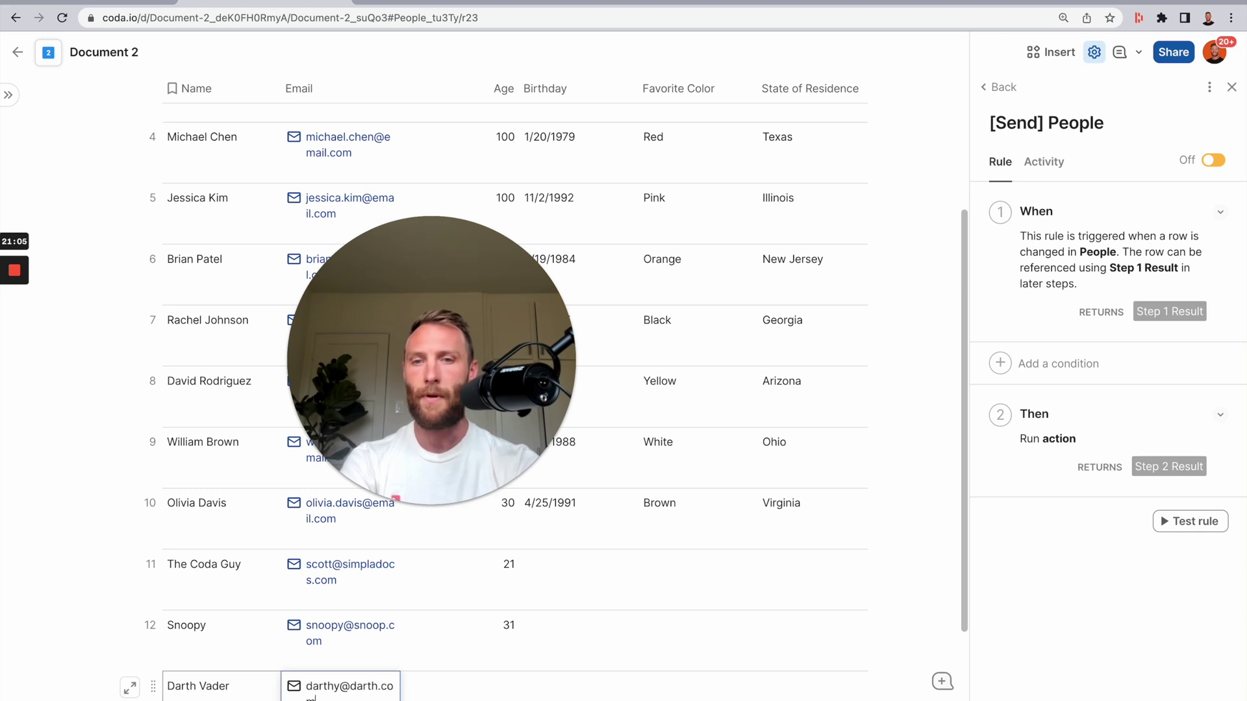
pyautogui.press('Tab')
pyautogui.press('Tab')
pyautogui.press('Tab')
pyautogui.press('Tab')
pyautogui.press('Tab')
pyautogui.press('Tab')
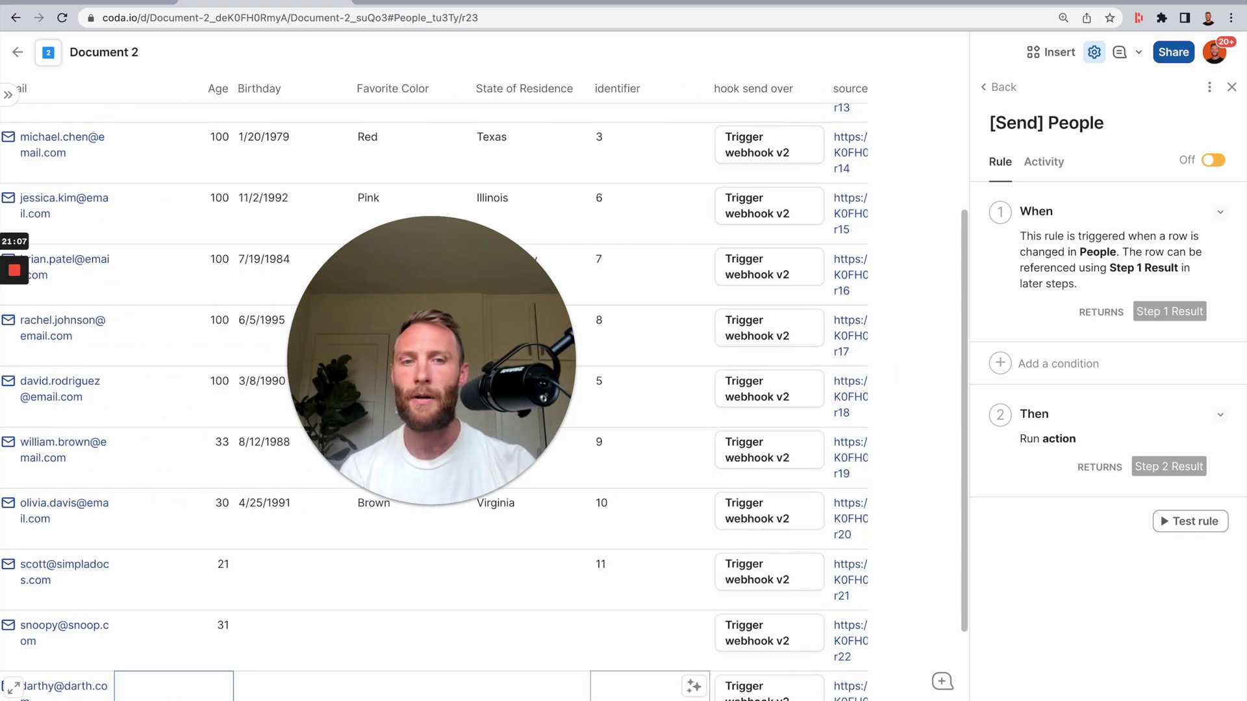
# - In Document 1, find the new Darth Vader row and check its Age cell shows 43
pyautogui.moveTo(112, 10)
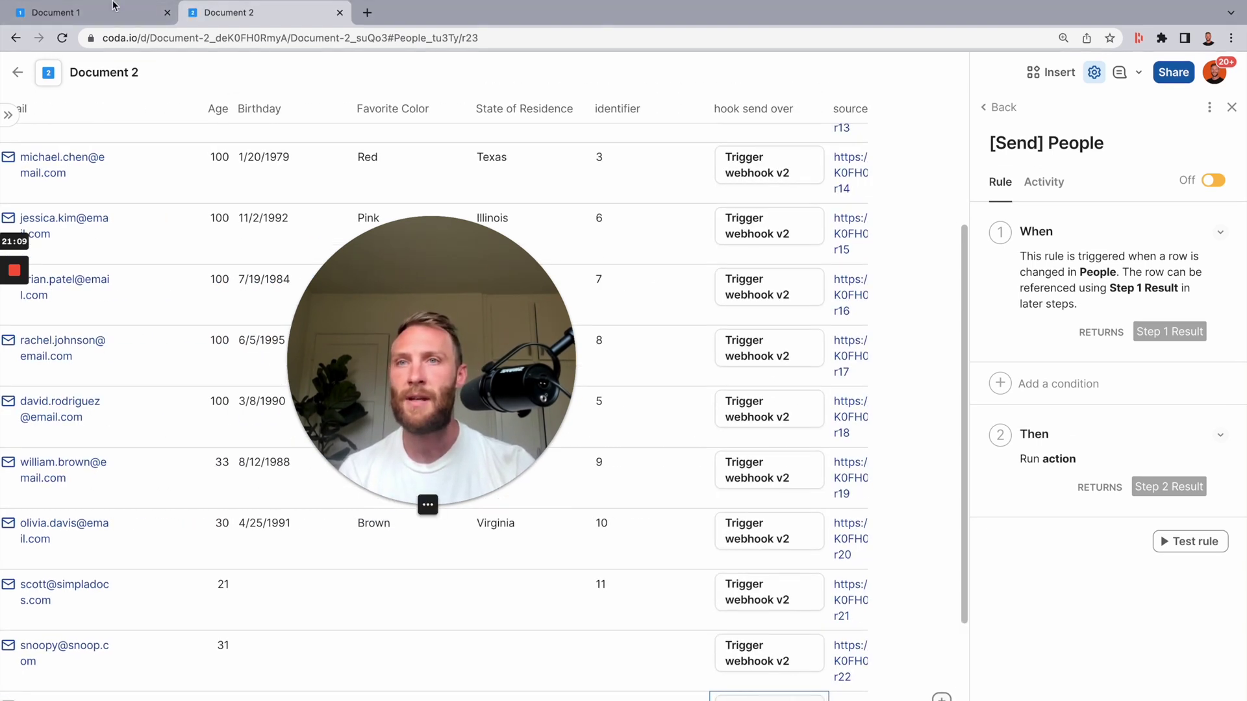
pyautogui.click(112, 10)
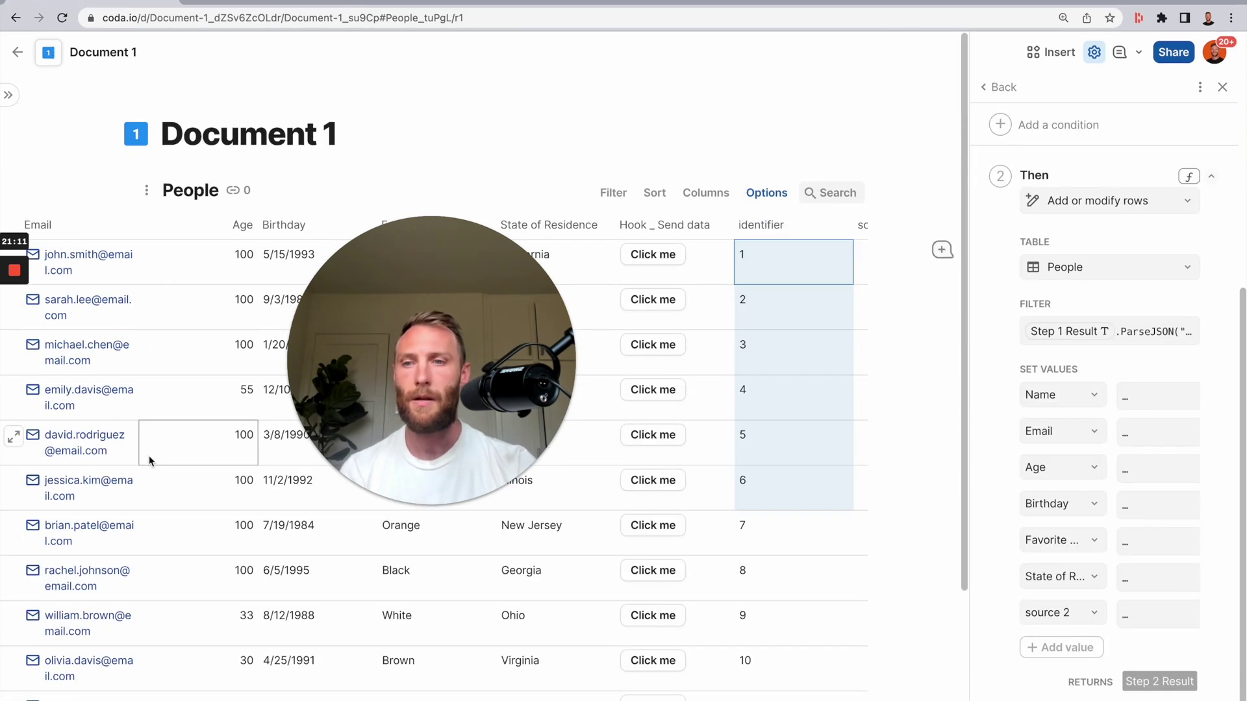
pyautogui.scroll(-5, 467, 399)
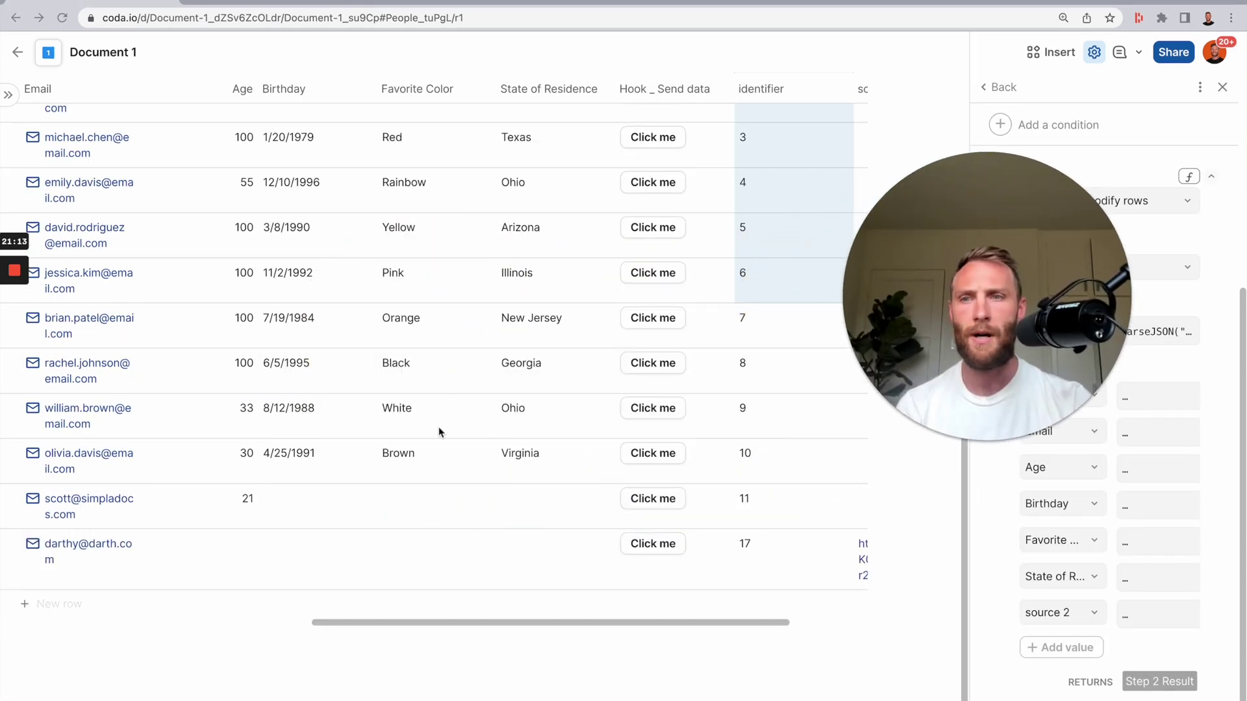
pyautogui.hscroll(-5, 438, 426)
pyautogui.click(474, 562)
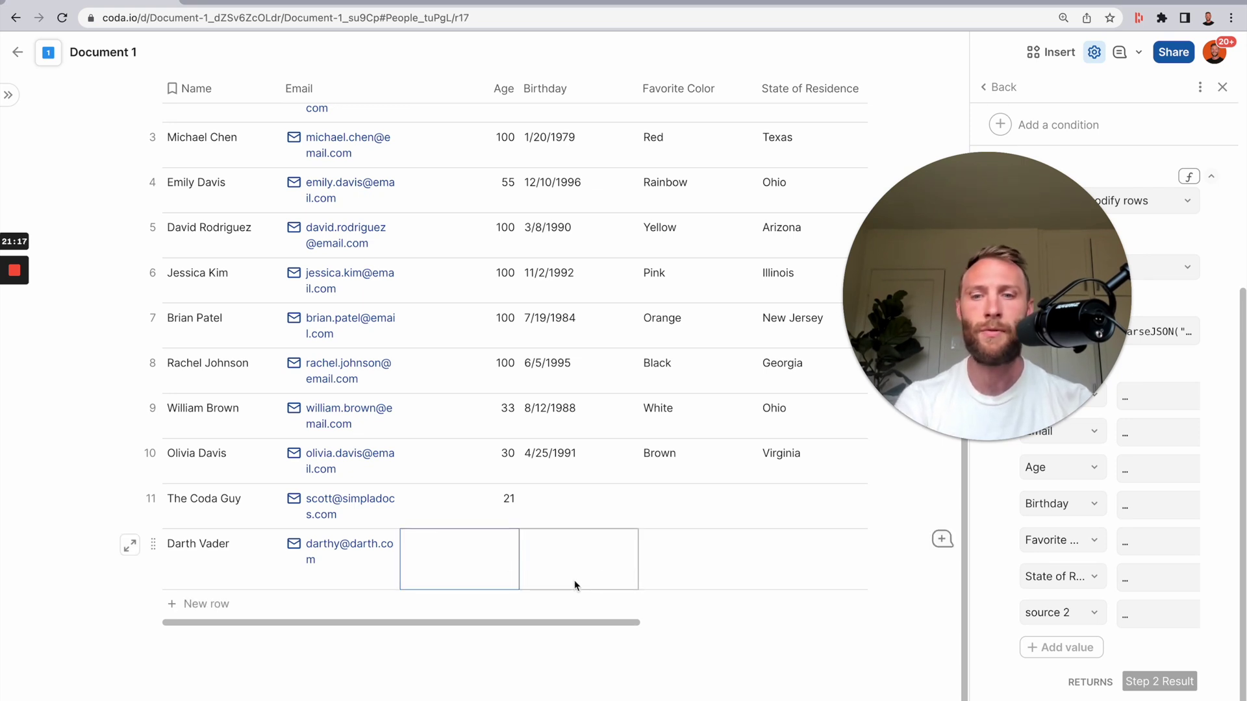
pyautogui.moveTo(429, 563)
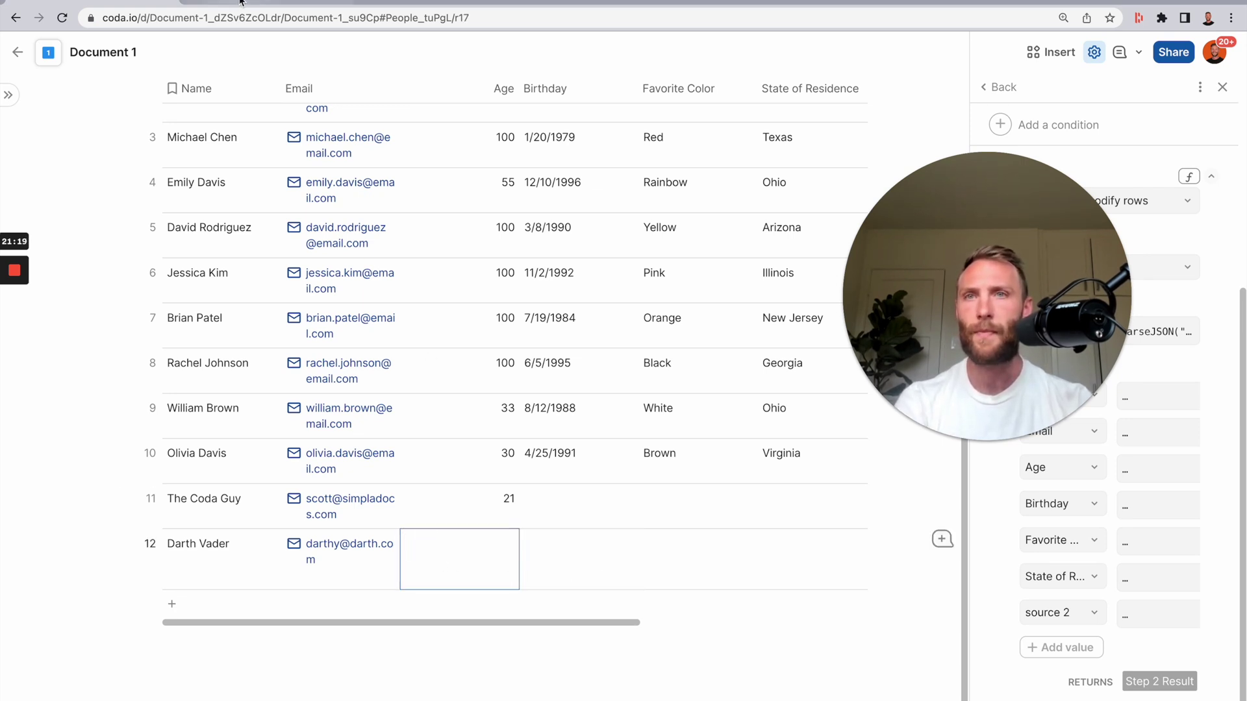
# - Compare against Document 2's row, then select the synced row's cells in Document 1
pyautogui.click(240, 2)
pyautogui.hscroll(-2, 506, 641)
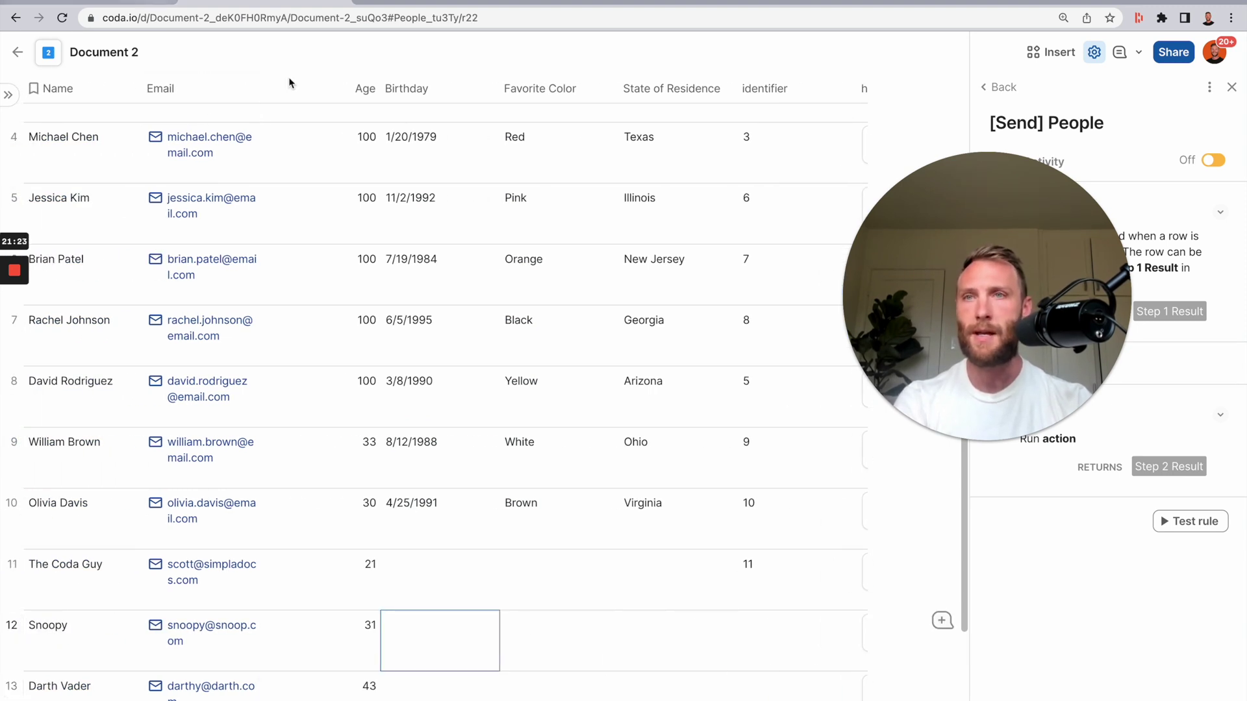
pyautogui.hscroll(5, 855, 649)
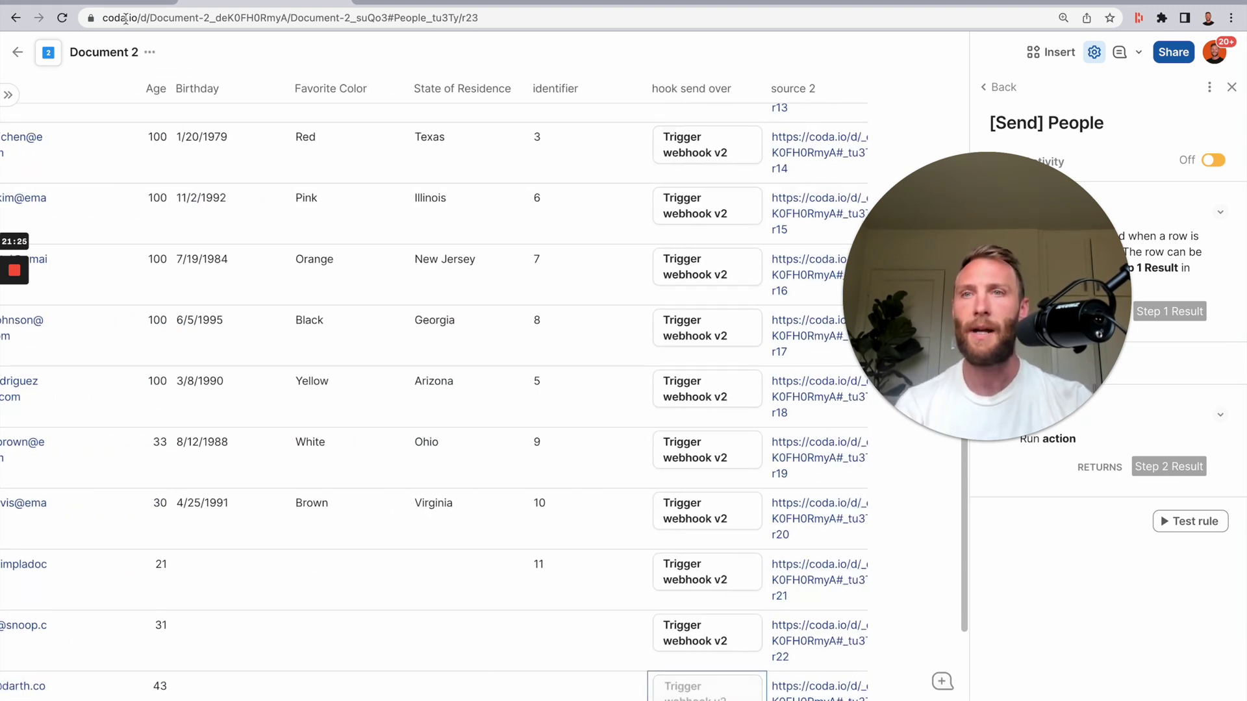
pyautogui.click(119, 12)
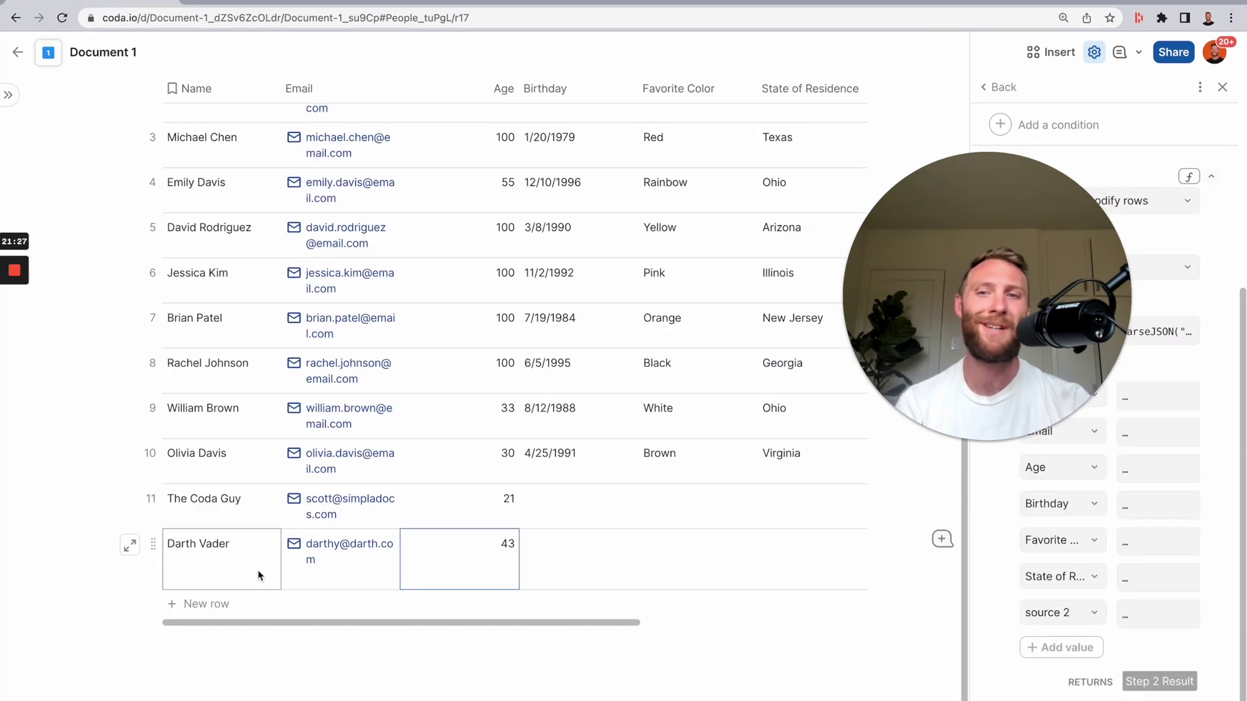
pyautogui.moveTo(221, 565); pyautogui.dragTo(558, 578)
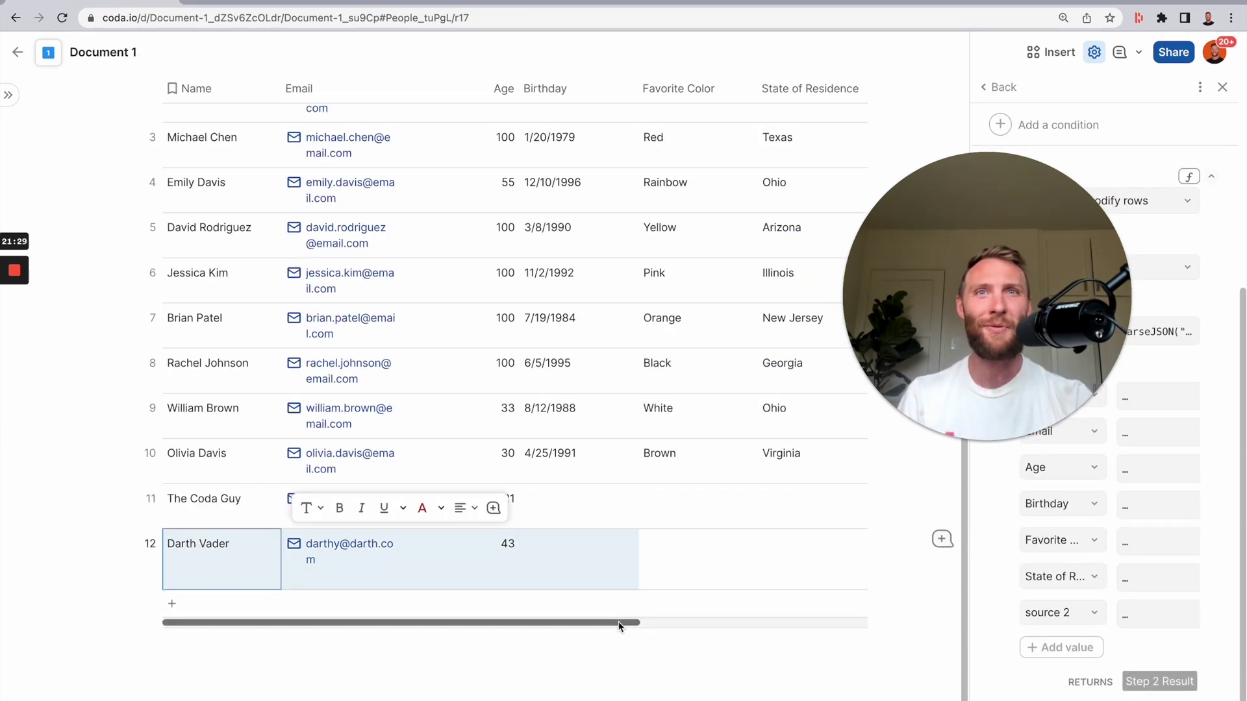